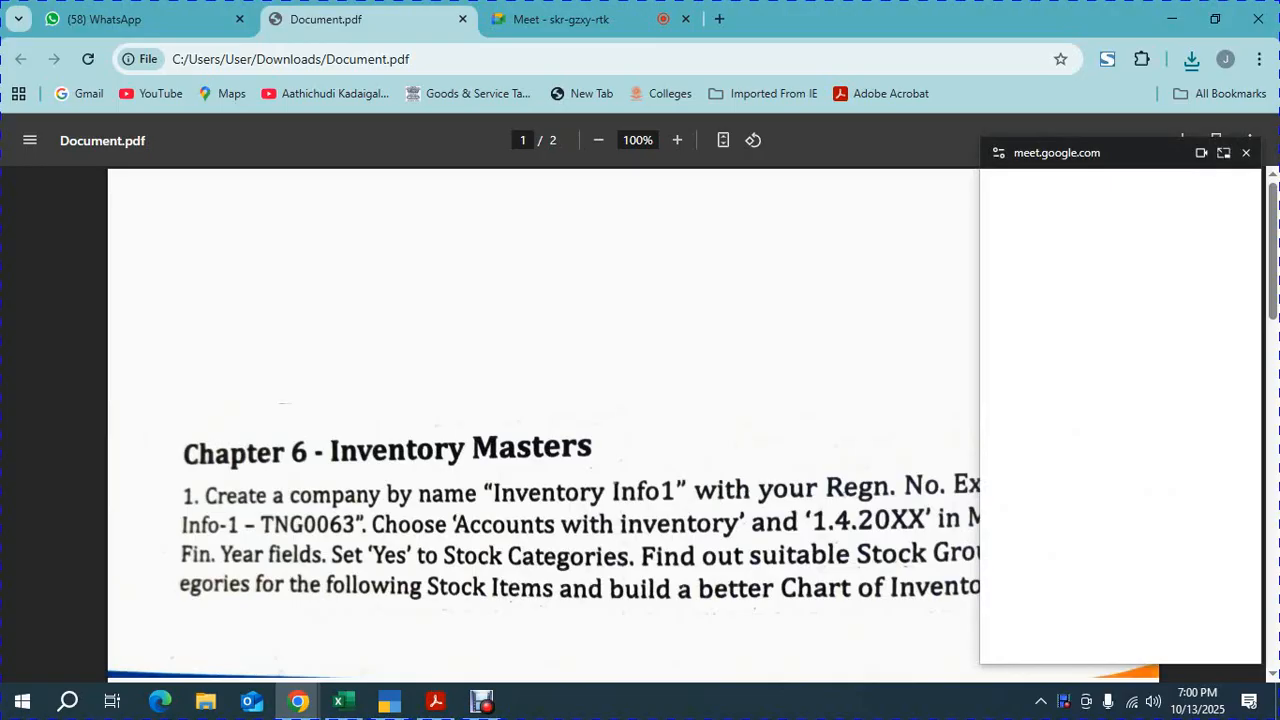
# Read the Chapter 6 Inventory Masters exercise in the PDF, enlarging the page to 110%
pyautogui.hotkey('ctrl', '+')
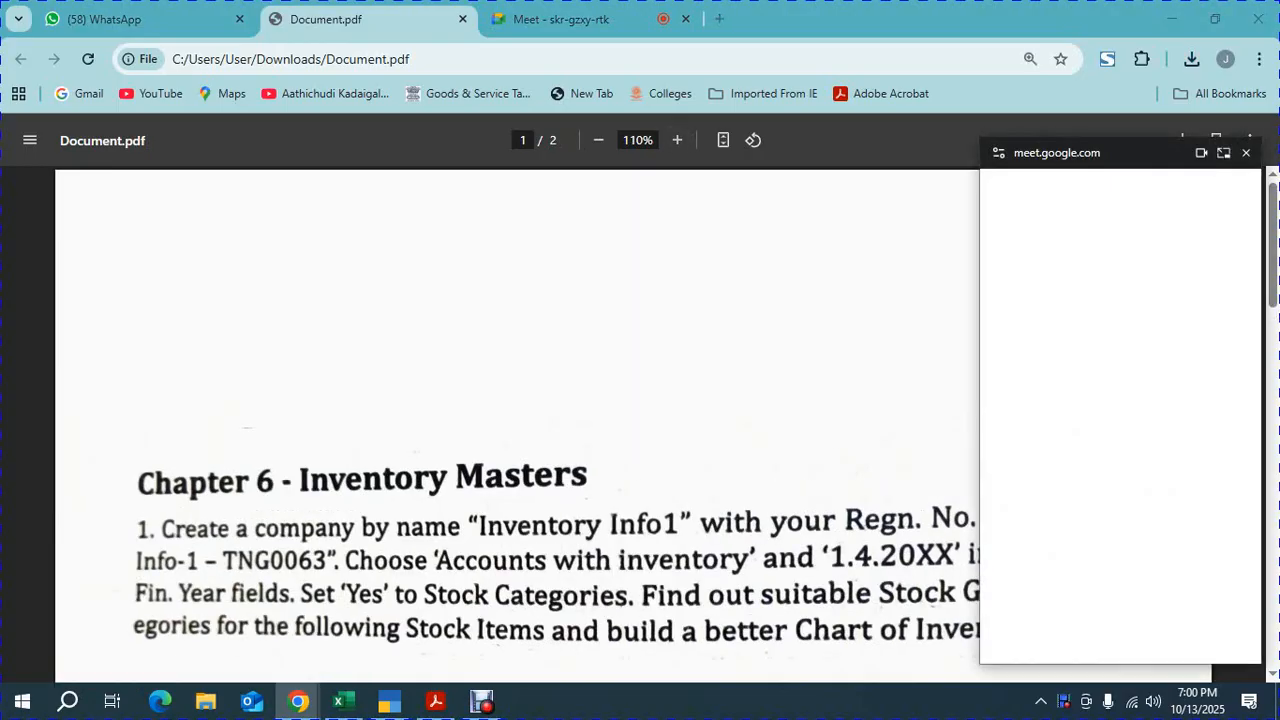
pyautogui.click(1246, 153)
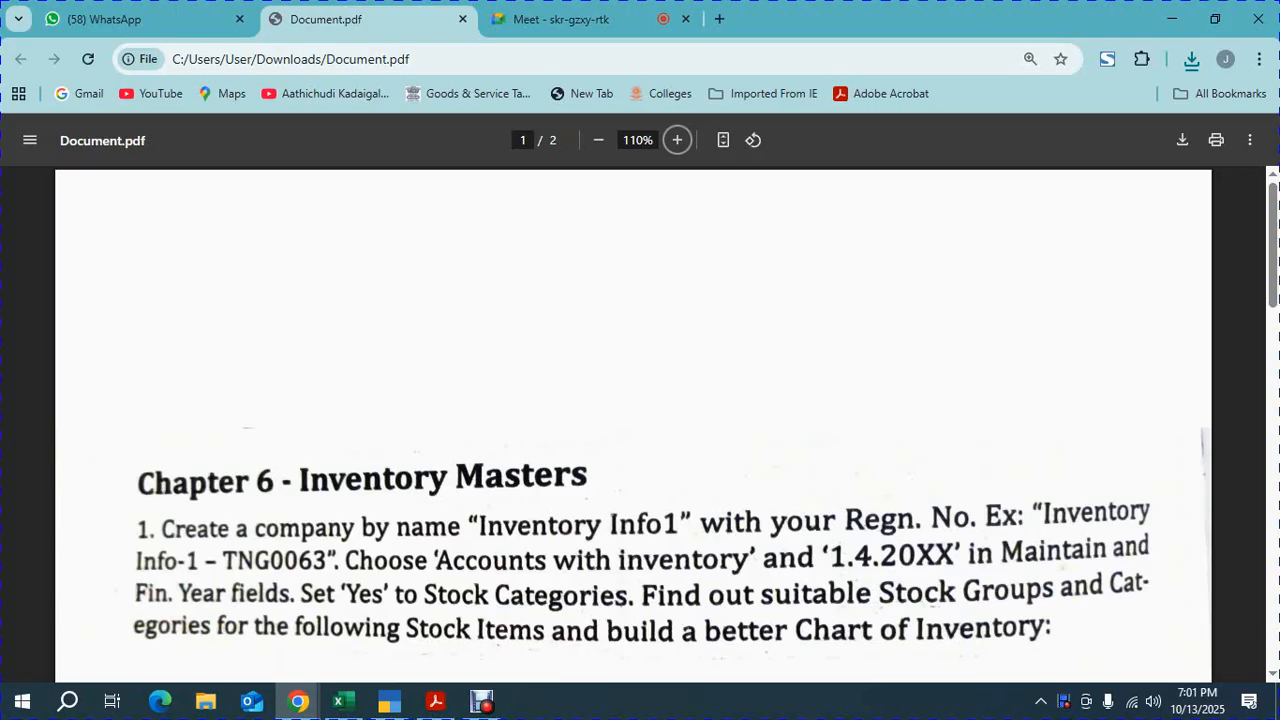
pyautogui.scroll(-2, 640, 424)
pyautogui.scroll(-1, 640, 424)
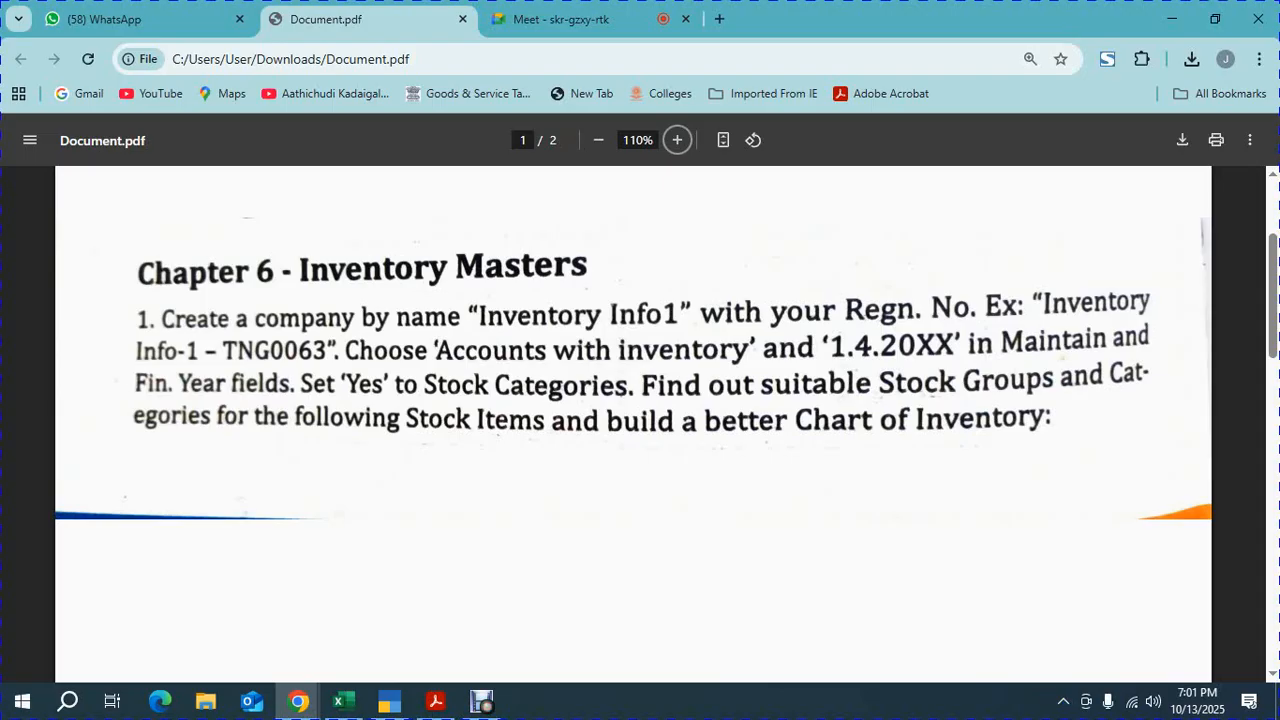
pyautogui.scroll(-3, 633, 400)
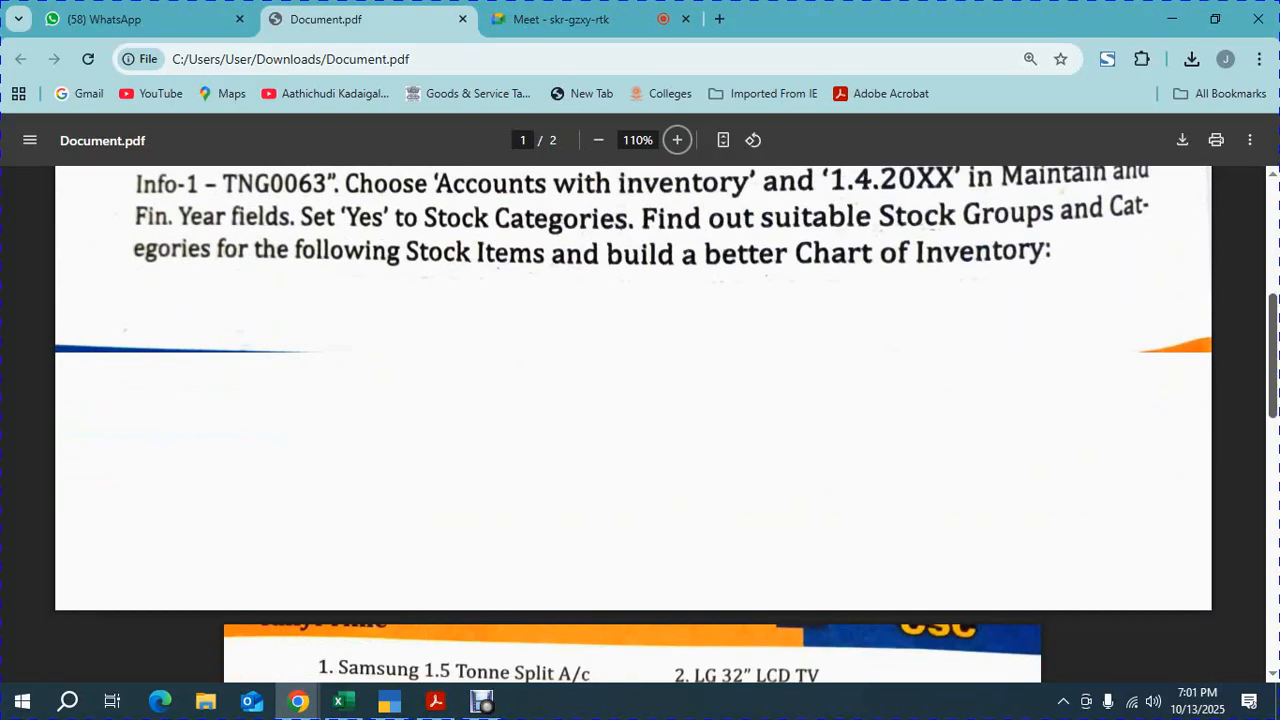
pyautogui.scroll(-5, 403, 590)
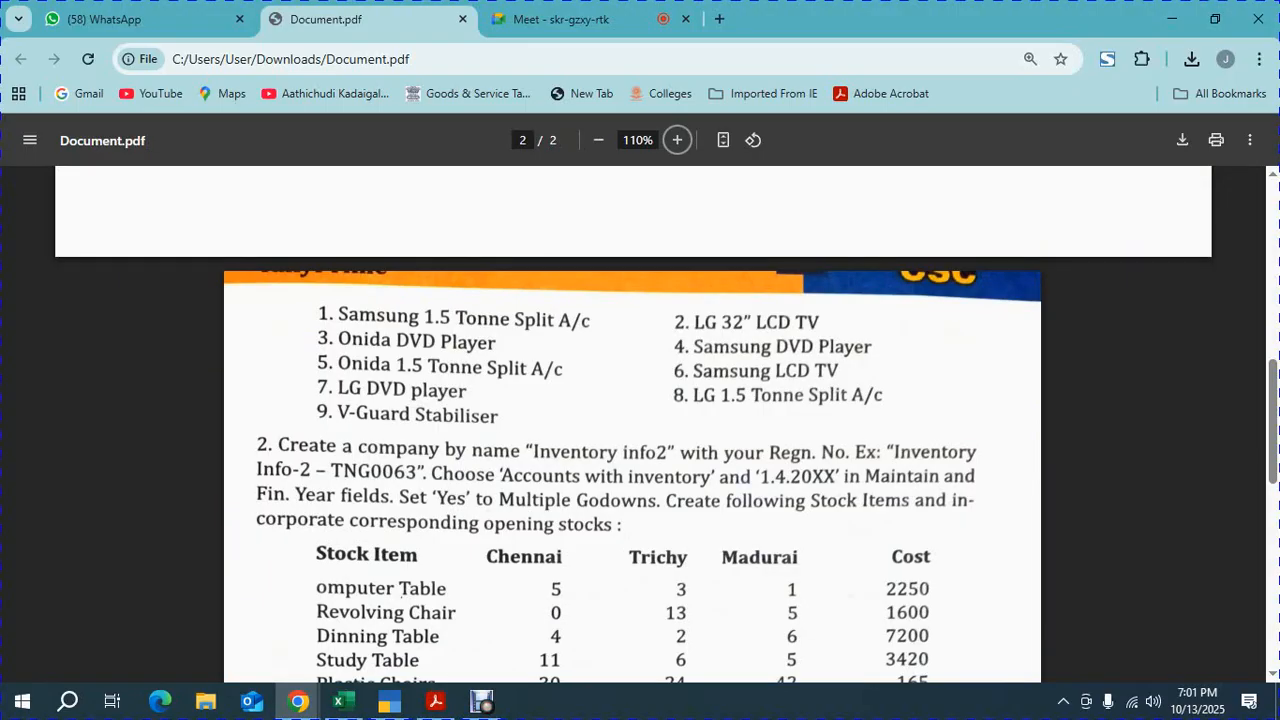
# Switch to TallyPrime and start creating a new company
pyautogui.click(390, 702)
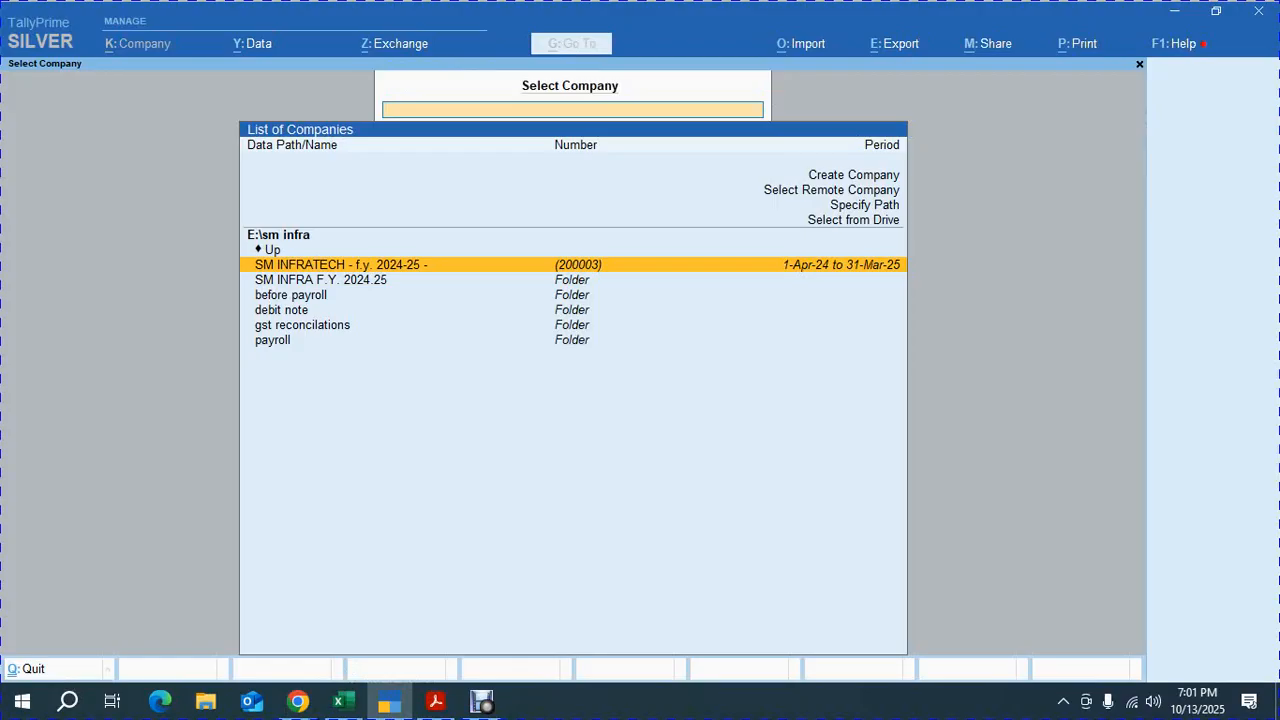
pyautogui.press('Up')
pyautogui.press('Up')
pyautogui.press('Up')
pyautogui.press('Up')
pyautogui.press('Up')
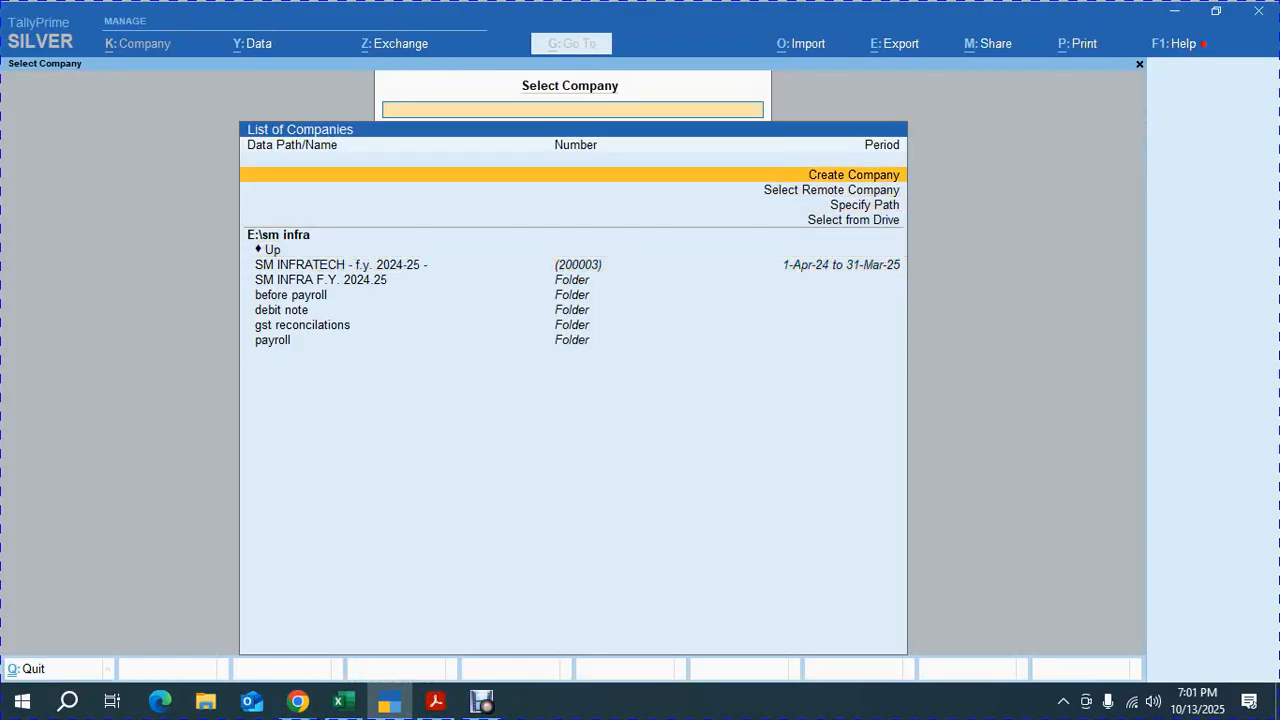
pyautogui.press('Return')
# Set the company data path to the 115 srini folder on drive E
pyautogui.press('Up')
pyautogui.press('Up')
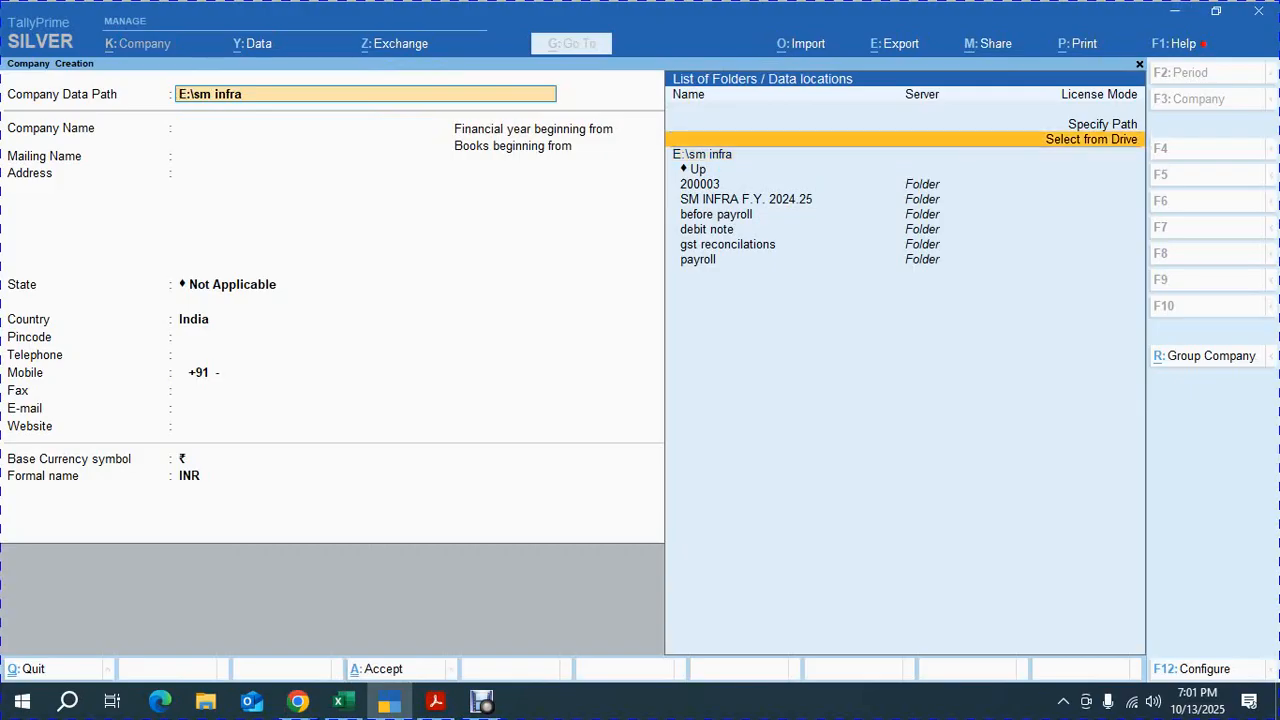
pyautogui.press('Return')
pyautogui.press('Down')
pyautogui.press('Down')
pyautogui.press('Down')
pyautogui.press('Down')
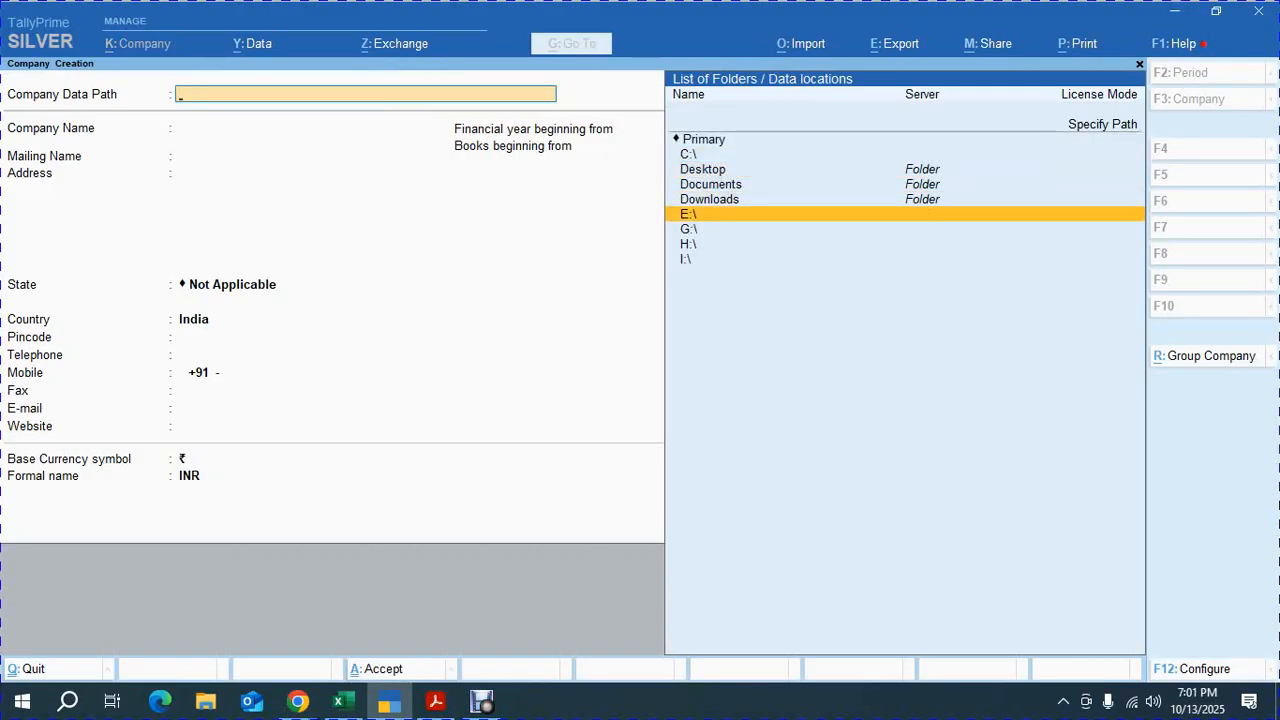
pyautogui.press('Return')
pyautogui.write('115')
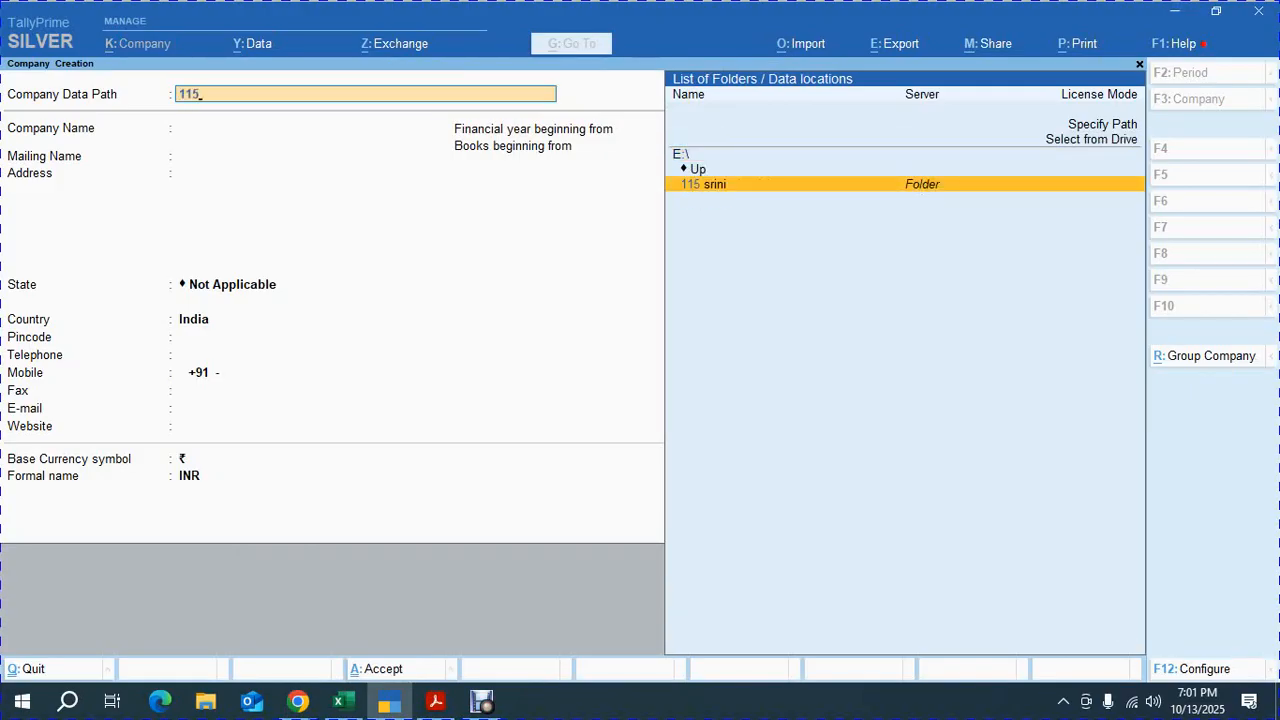
pyautogui.press('Return')
pyautogui.press('Return')
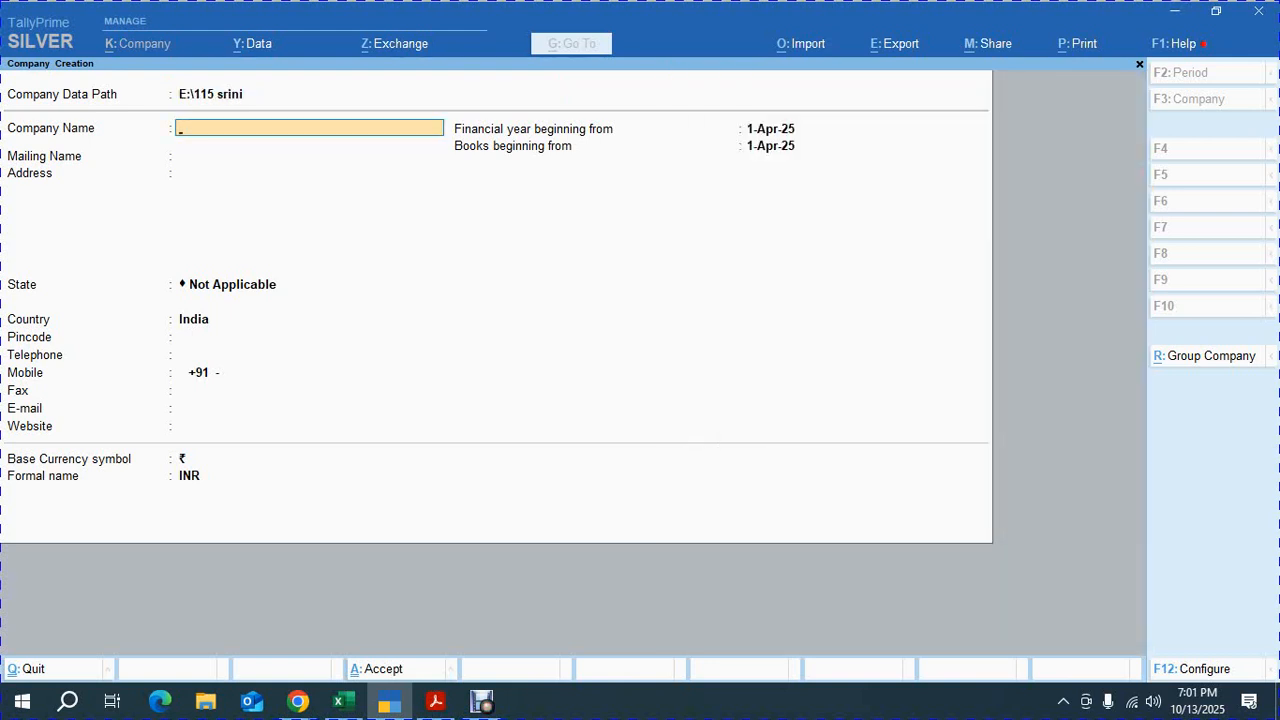
# Name the company INVENTORY INFO - F.Y. 2024-25
pyautogui.write('INVENTORY INFO')
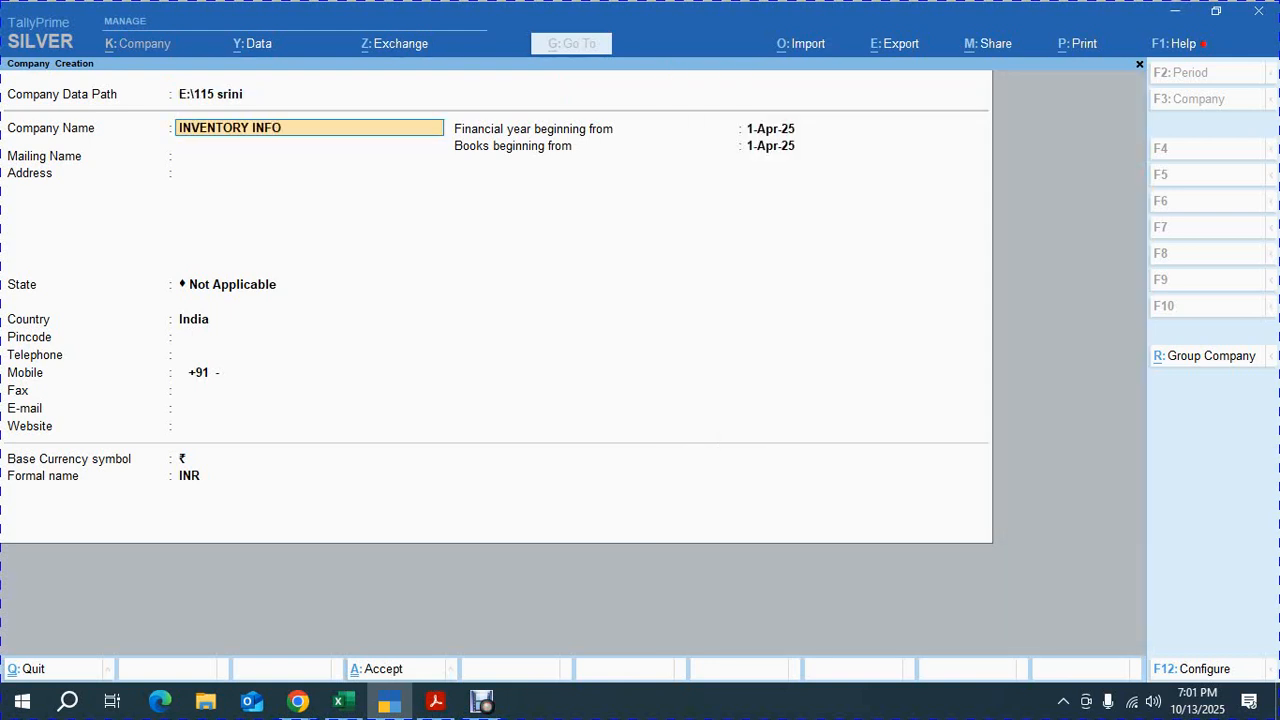
pyautogui.write('R - F.Y. 2024-25')
pyautogui.press('Return')
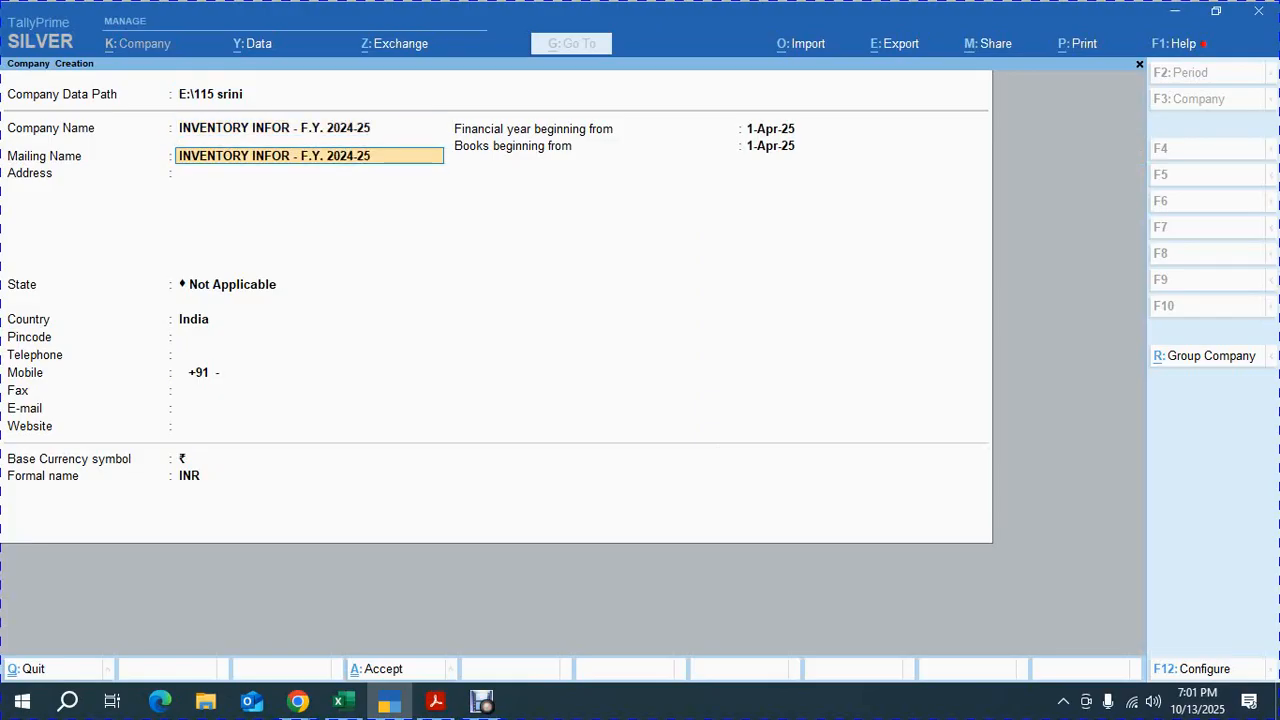
pyautogui.press('BackSpace')
pyautogui.press('BackSpace')
pyautogui.press('BackSpace')
pyautogui.press('BackSpace')
pyautogui.press('BackSpace')
pyautogui.press('BackSpace')
pyautogui.press('BackSpace')
pyautogui.press('BackSpace')
pyautogui.press('BackSpace')
pyautogui.press('BackSpace')
pyautogui.press('BackSpace')
pyautogui.press('BackSpace')
pyautogui.press('BackSpace')
pyautogui.press('BackSpace')
pyautogui.press('BackSpace')
pyautogui.press('BackSpace')
pyautogui.press('Up')
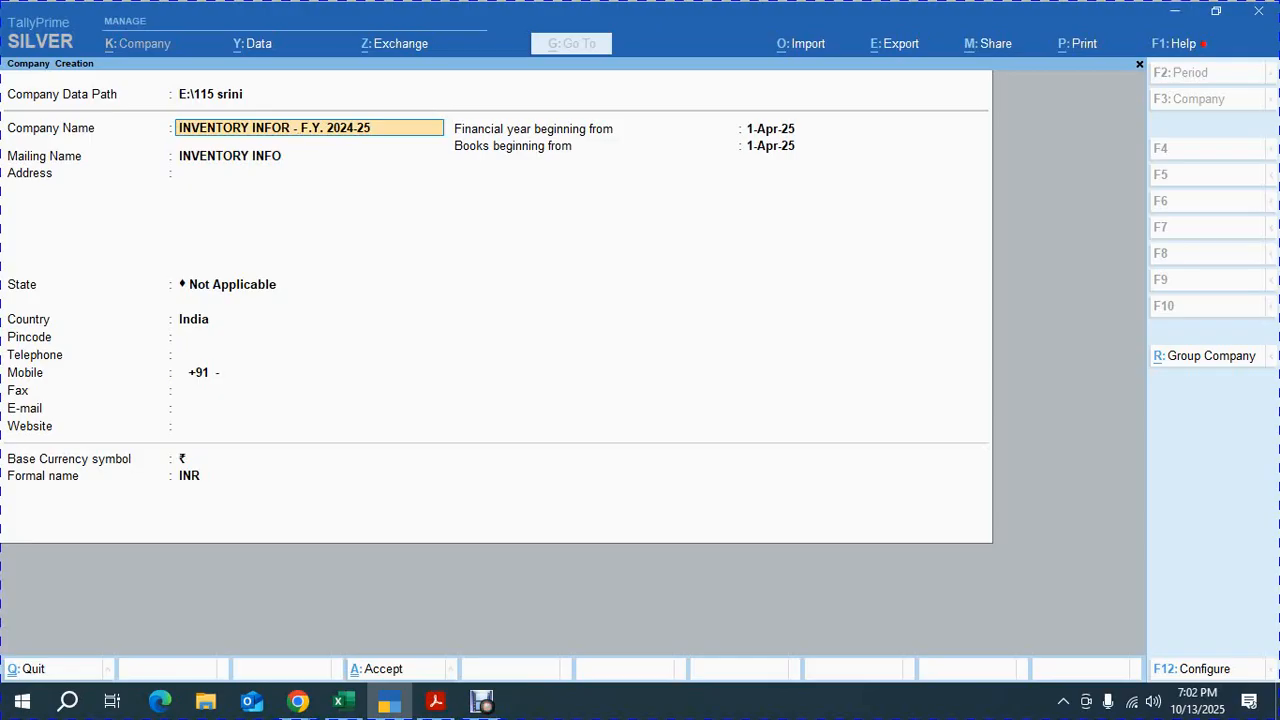
pyautogui.press('BackSpace')
pyautogui.press('Return')
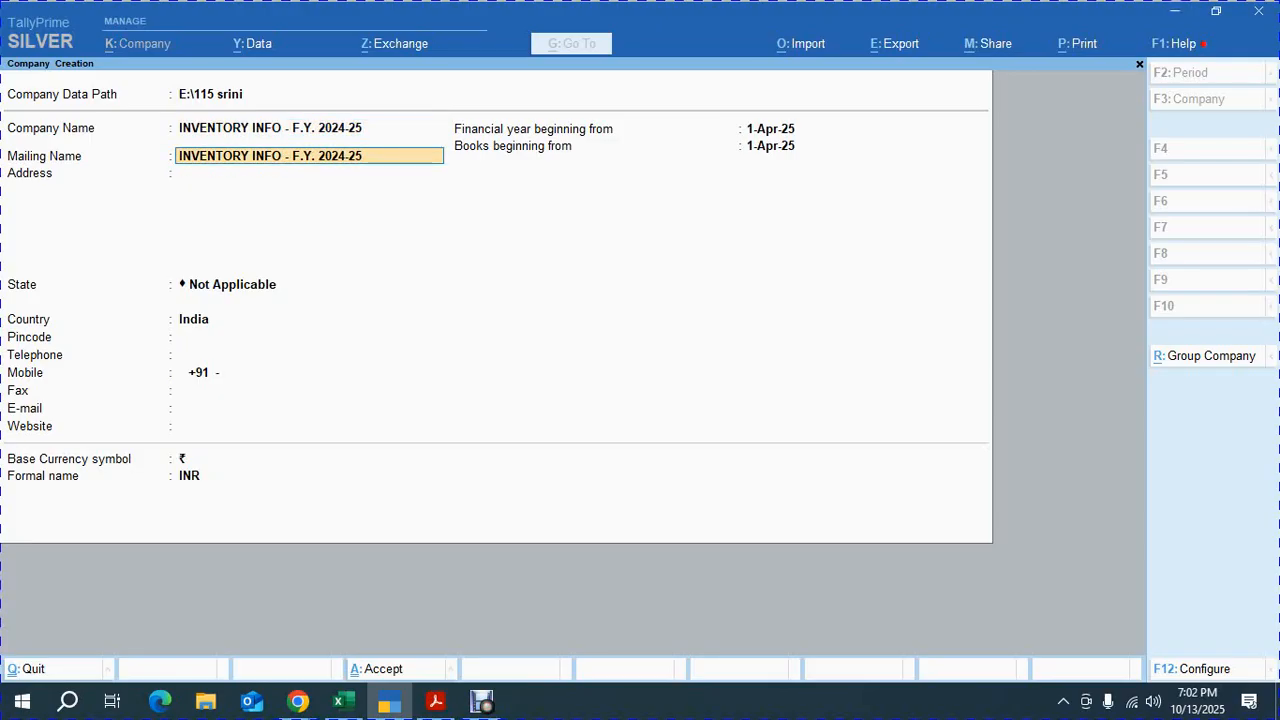
# Set the mailing name to INVENTORY INFO
pyautogui.press('BackSpace')
pyautogui.press('BackSpace')
pyautogui.press('BackSpace')
pyautogui.press('BackSpace')
pyautogui.press('BackSpace')
pyautogui.press('BackSpace')
pyautogui.press('BackSpace')
pyautogui.press('BackSpace')
pyautogui.press('BackSpace')
pyautogui.press('BackSpace')
pyautogui.press('BackSpace')
pyautogui.press('BackSpace')
pyautogui.press('BackSpace')
pyautogui.press('BackSpace')
pyautogui.press('BackSpace')
pyautogui.press('Return')
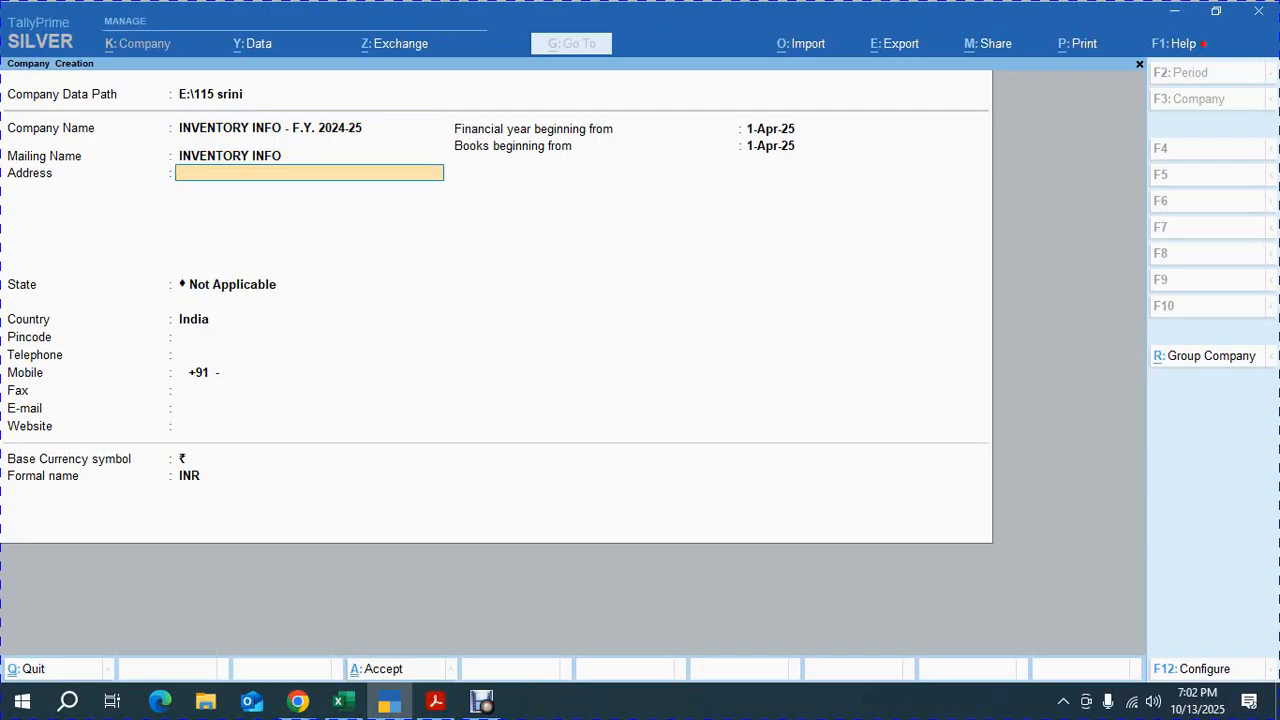
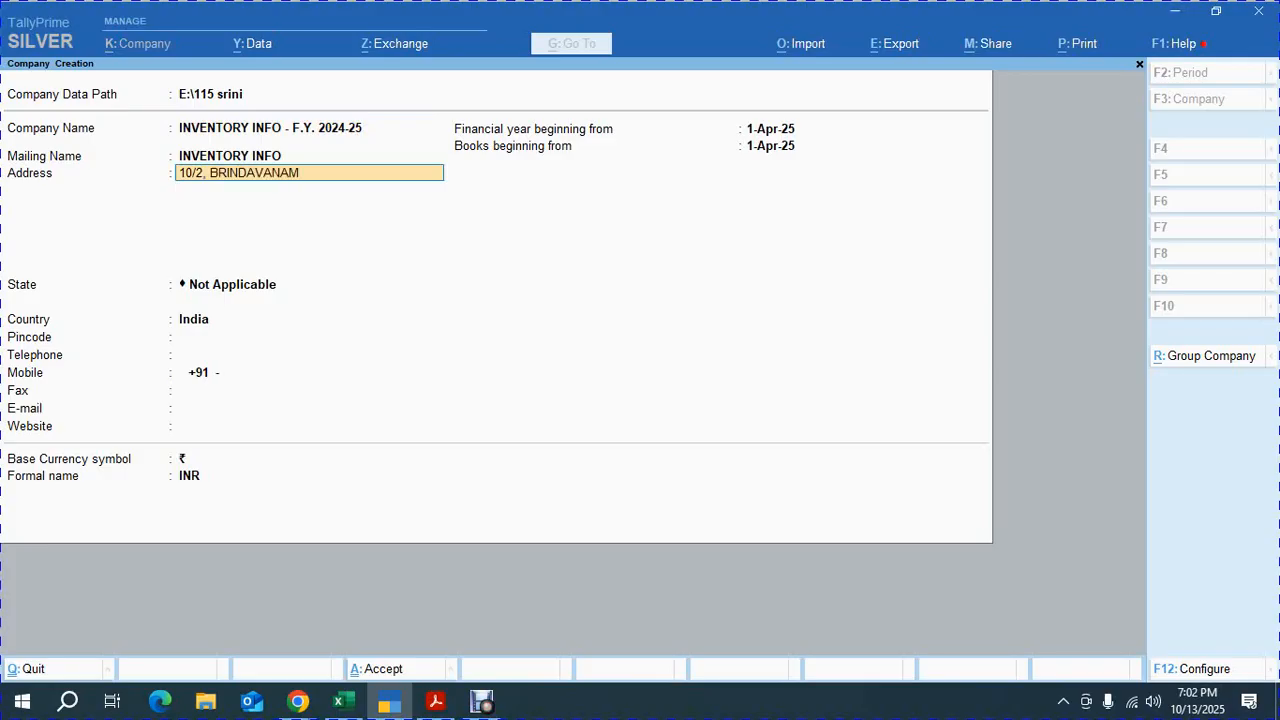
# Enter the company's three-line postal address
pyautogui.press('Return')
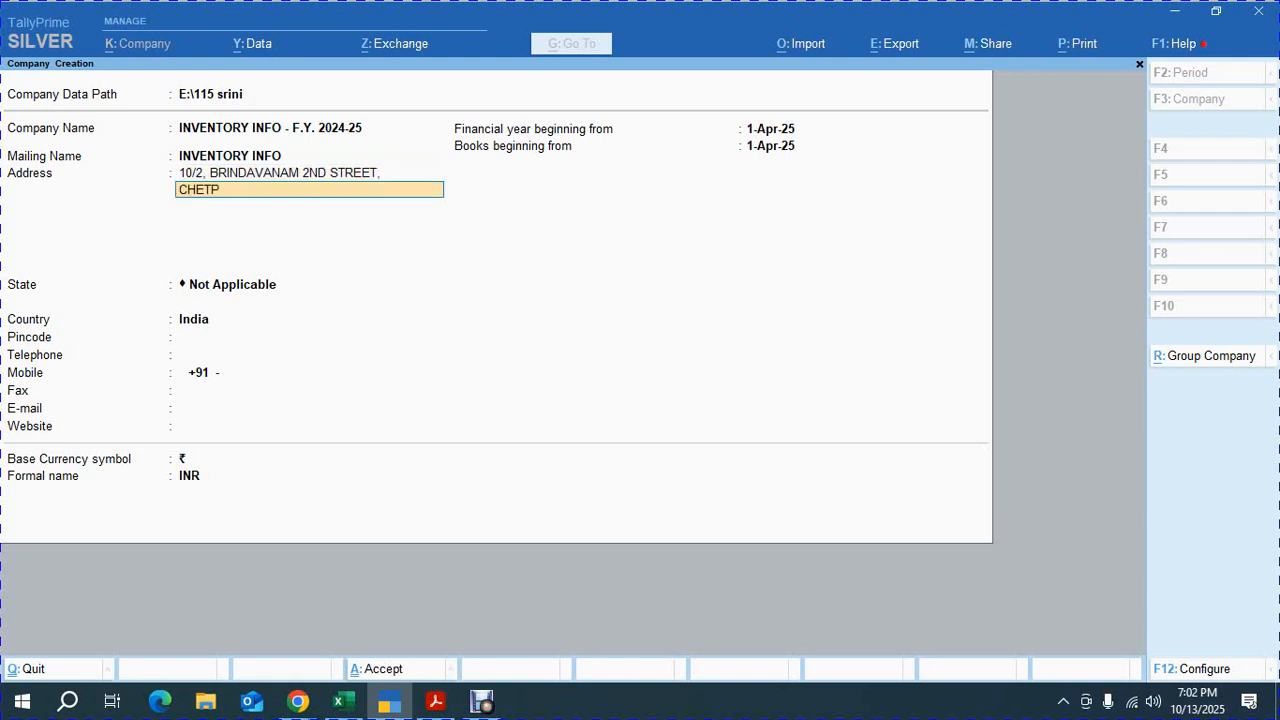
pyautogui.press('Return')
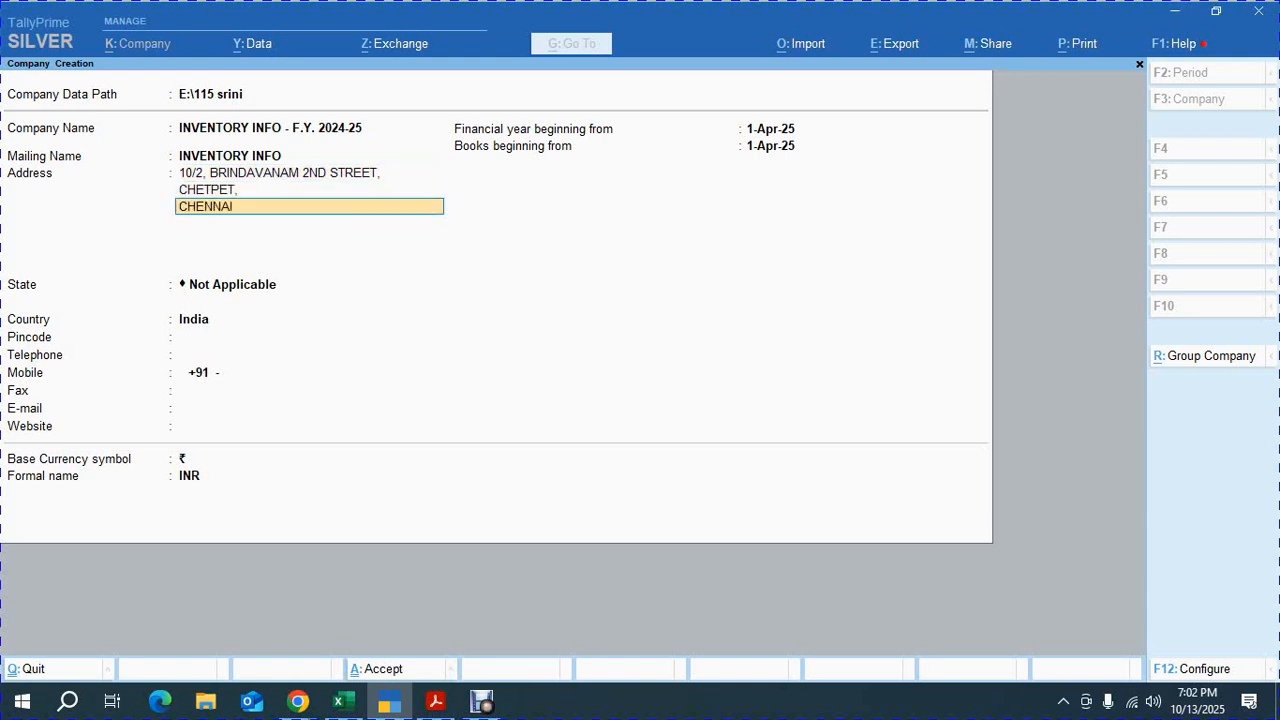
pyautogui.press('Return')
# Set the state to Tamil Nadu and enter the company's pincode
pyautogui.press('Return')
pyautogui.write('Ta')
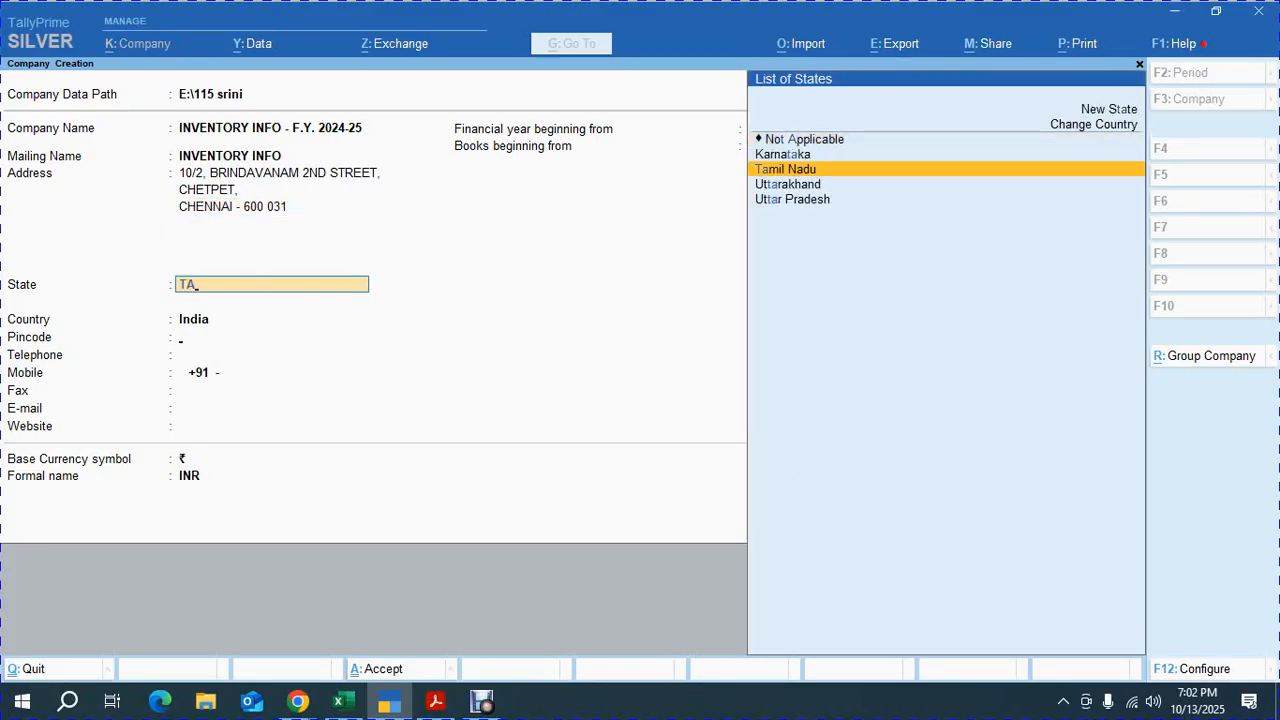
pyautogui.press('Return')
pyautogui.write('600 031')
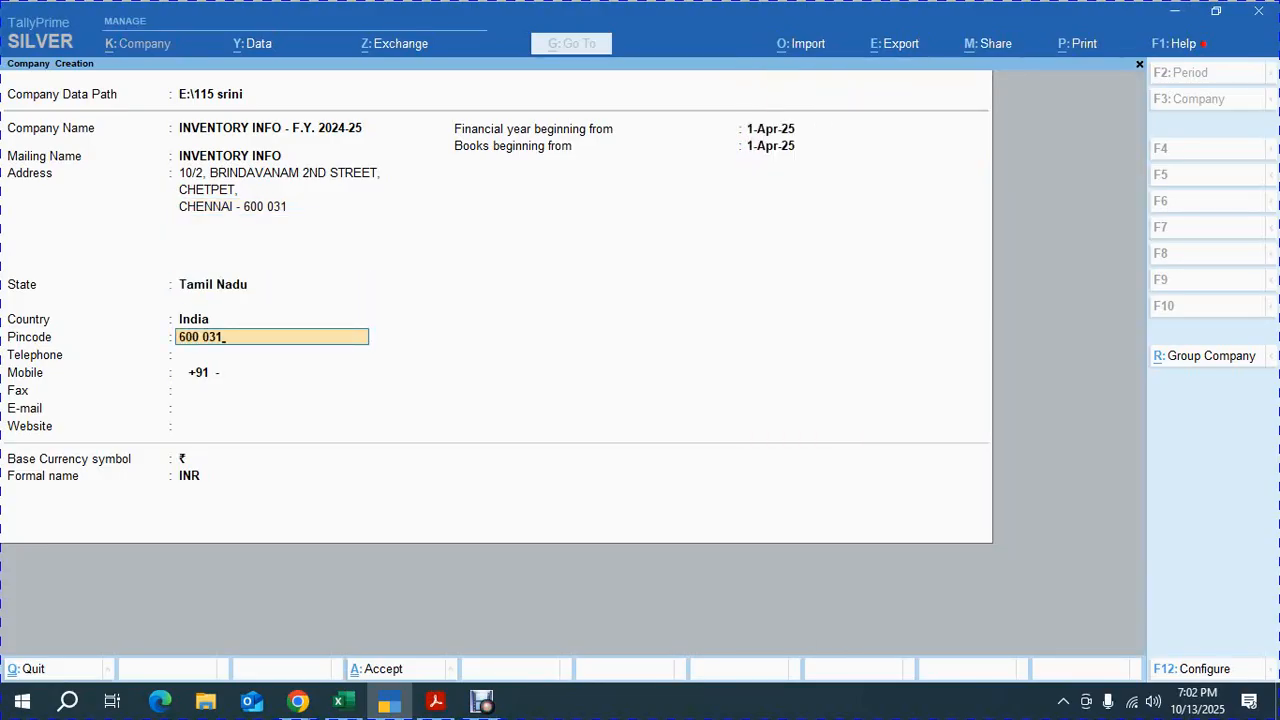
pyautogui.press('Return')
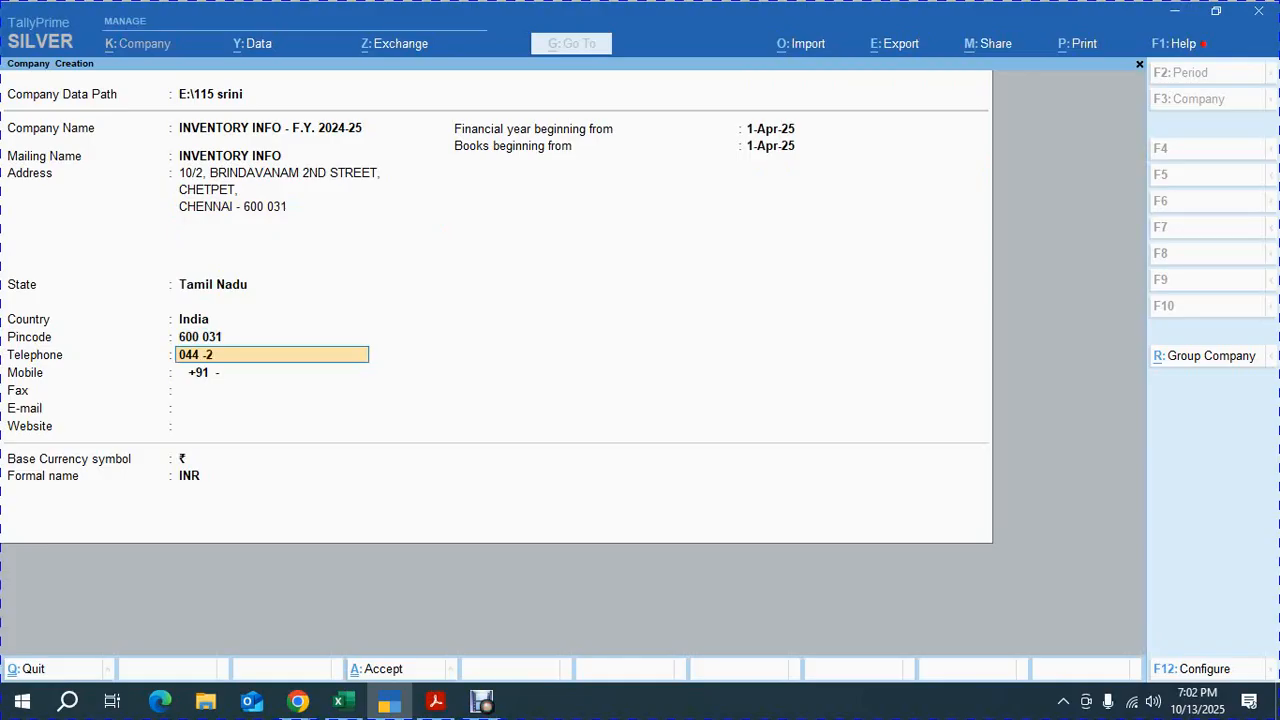
# Enter the company's telephone and mobile numbers
pyautogui.press('Return')
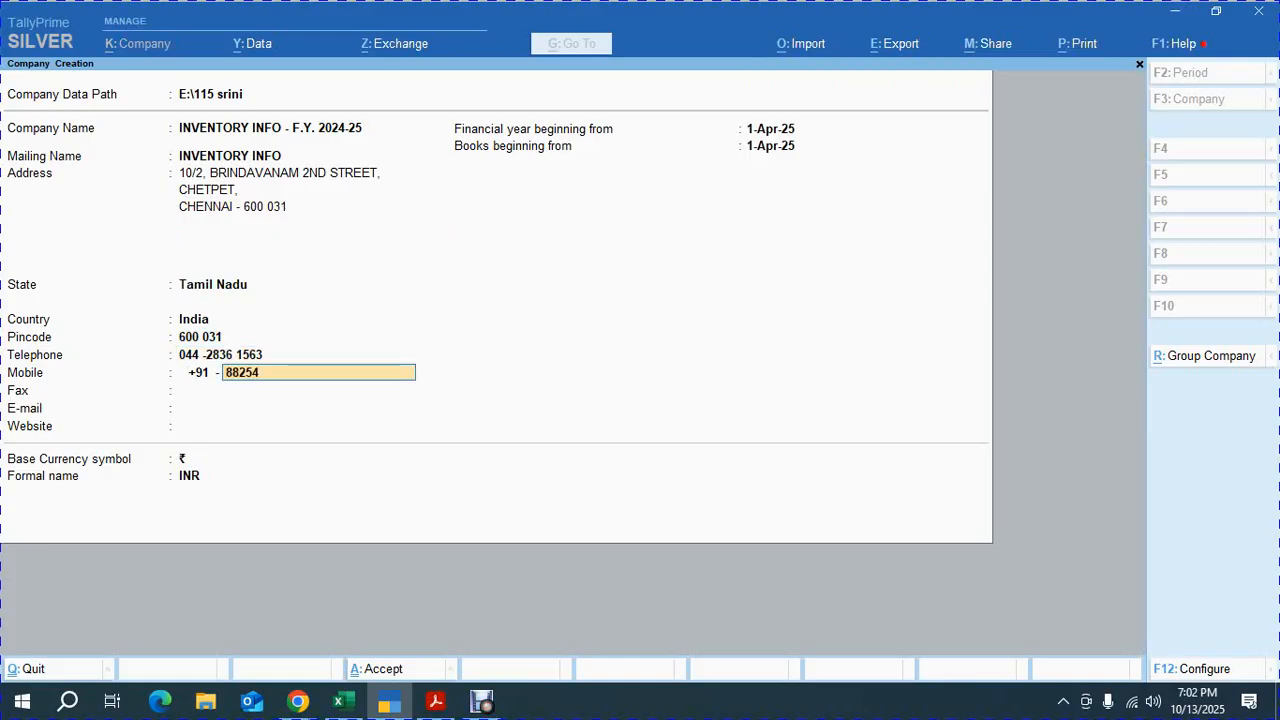
pyautogui.press('Return')
pyautogui.press('Return')
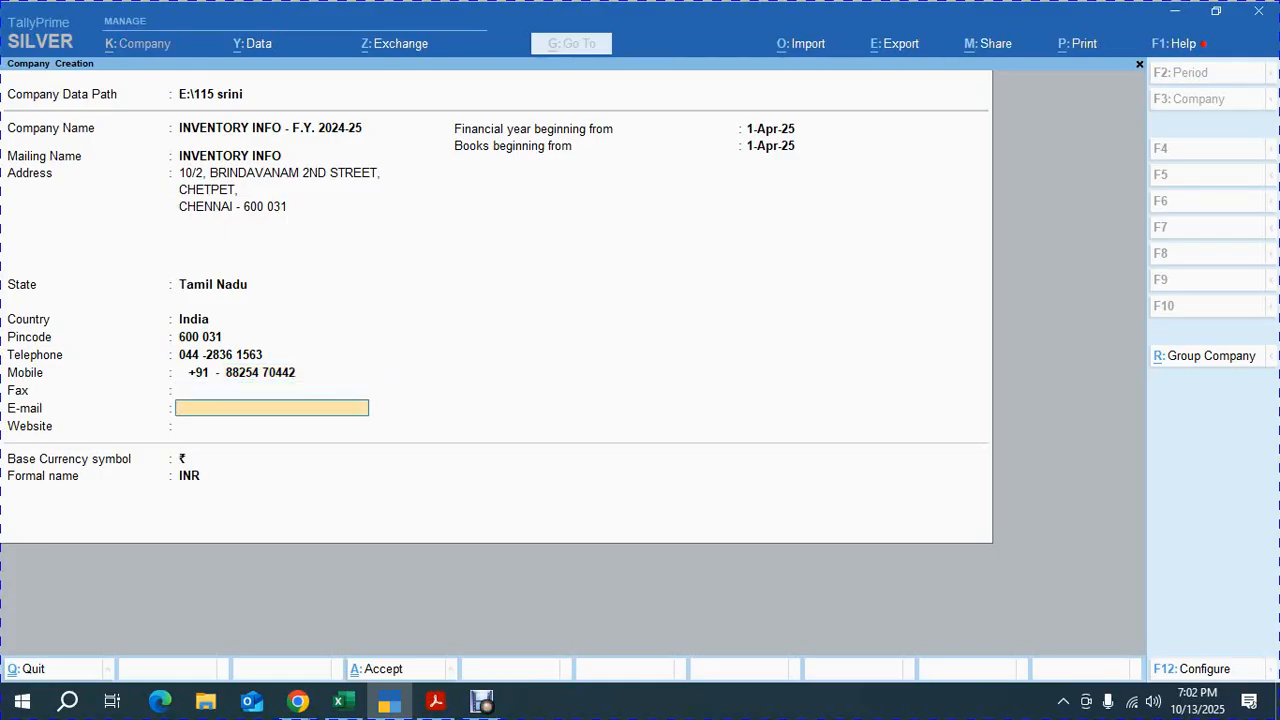
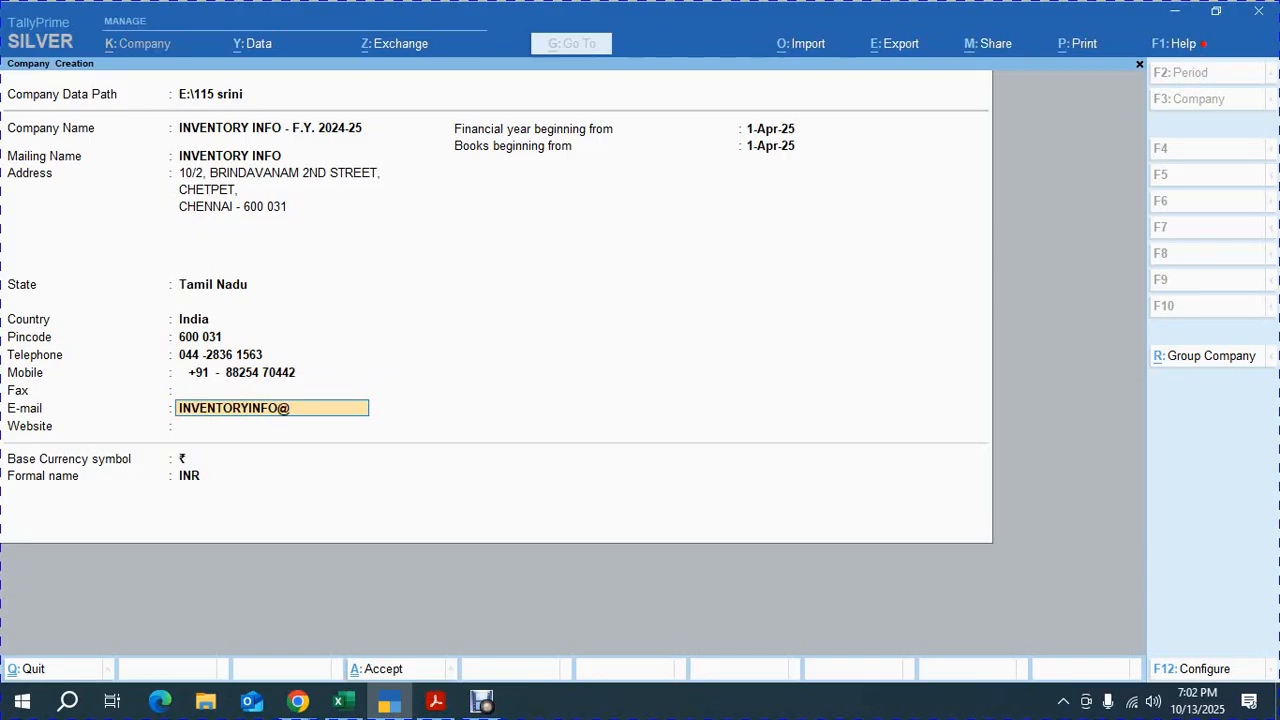
# Fill in the company's e-mail address
pyautogui.write('.COM')
pyautogui.press('Return')
# Set the financial year to begin on 1-Apr-24 and accept the new company
pyautogui.write('1-4-24')
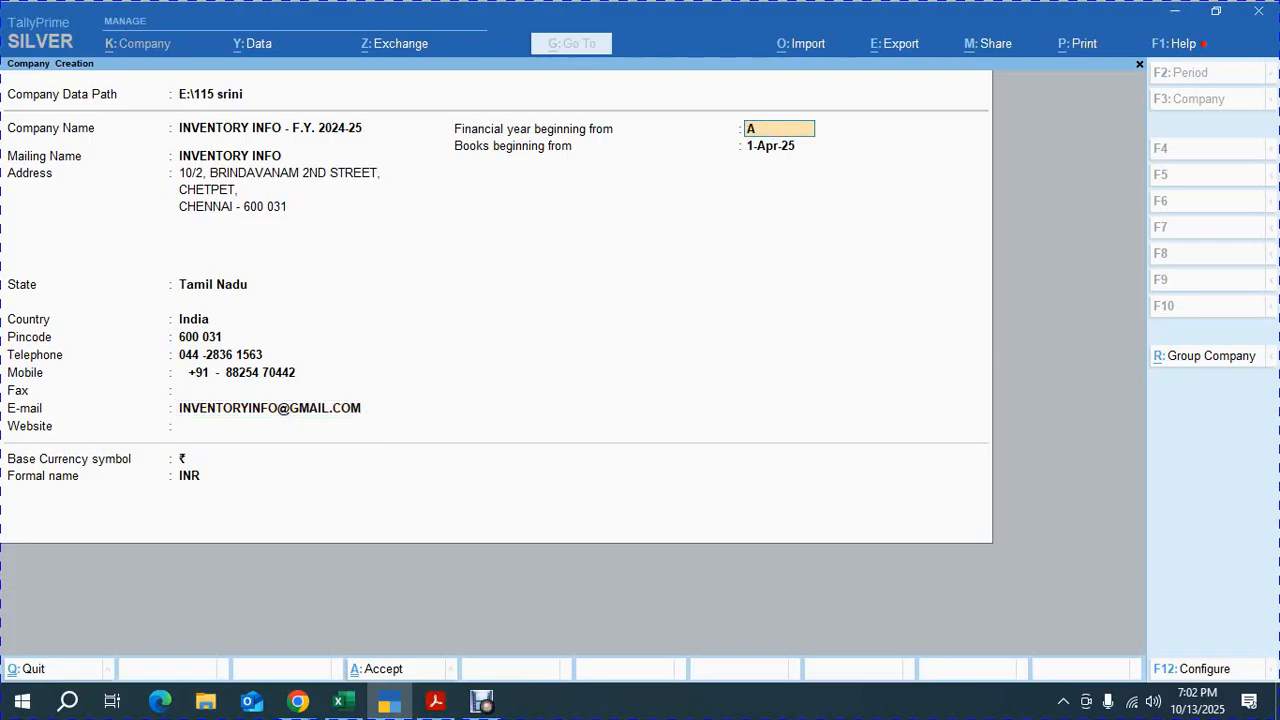
pyautogui.press('Return')
pyautogui.press('Return')
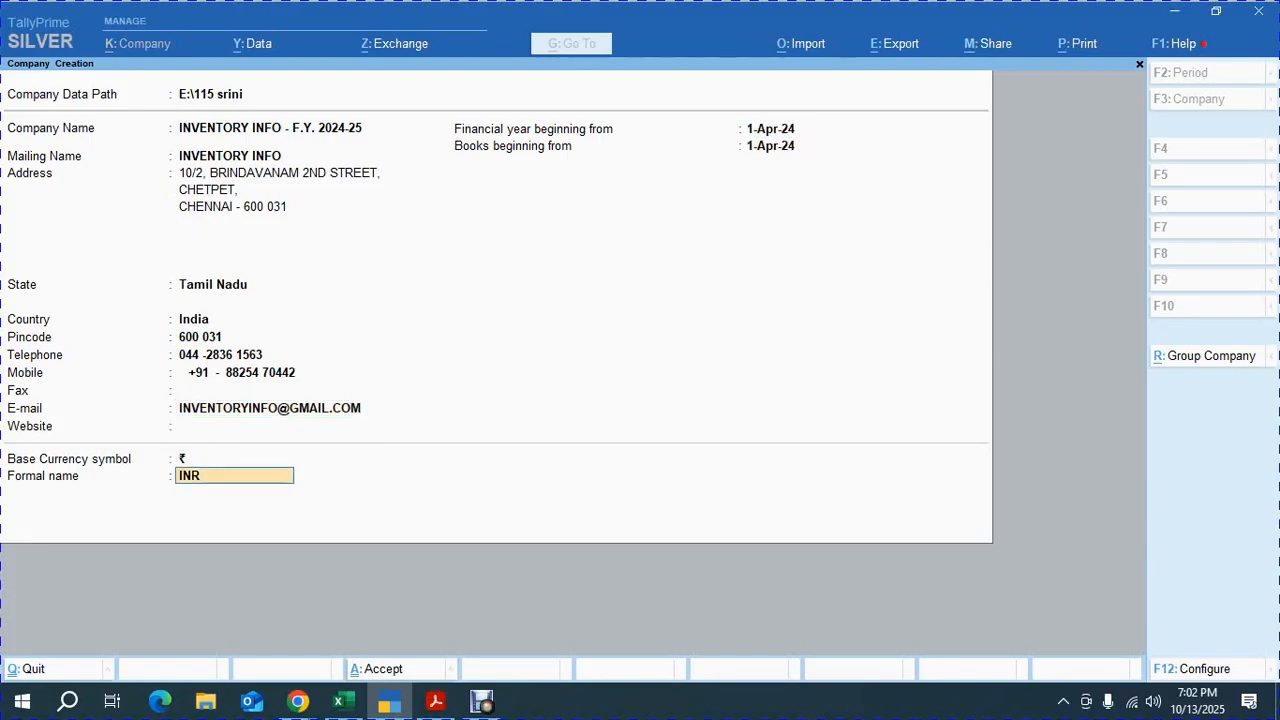
pyautogui.press('Return')
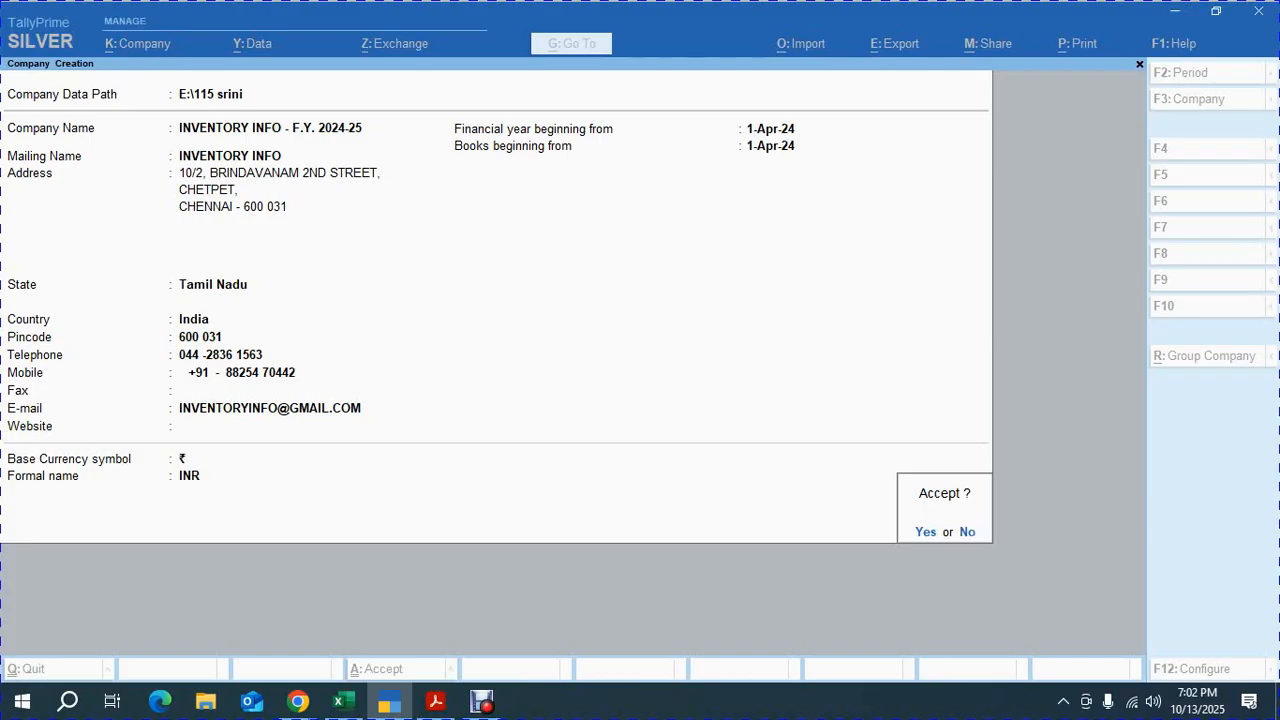
pyautogui.press('Return')
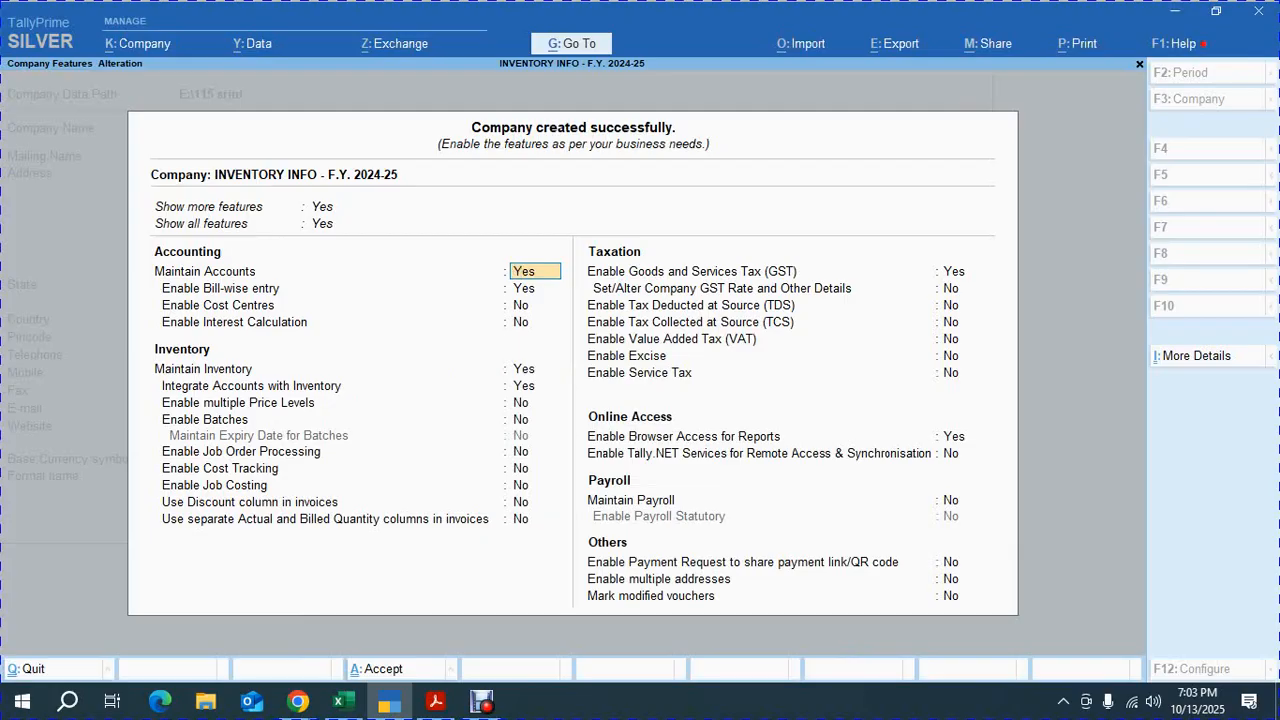
# Set Enable Goods and Services Tax to No, accept the company features, and switch back to the exercise PDF
pyautogui.press('Return')
pyautogui.press('Return')
pyautogui.press('Return')
pyautogui.press('Return')
pyautogui.press('Return')
pyautogui.press('Return')
pyautogui.press('Return')
pyautogui.press('Return')
pyautogui.press('Return')
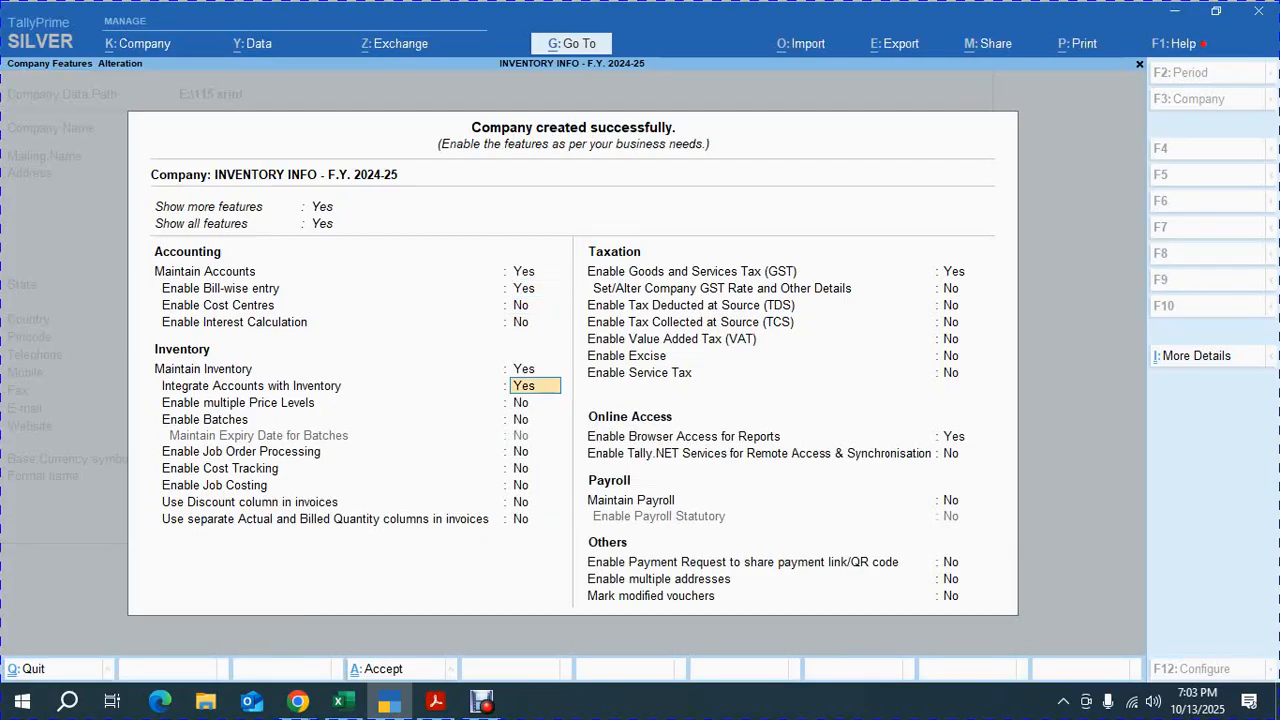
pyautogui.press('Return')
pyautogui.press('Return')
pyautogui.press('Return')
pyautogui.press('Return')
pyautogui.press('Return')
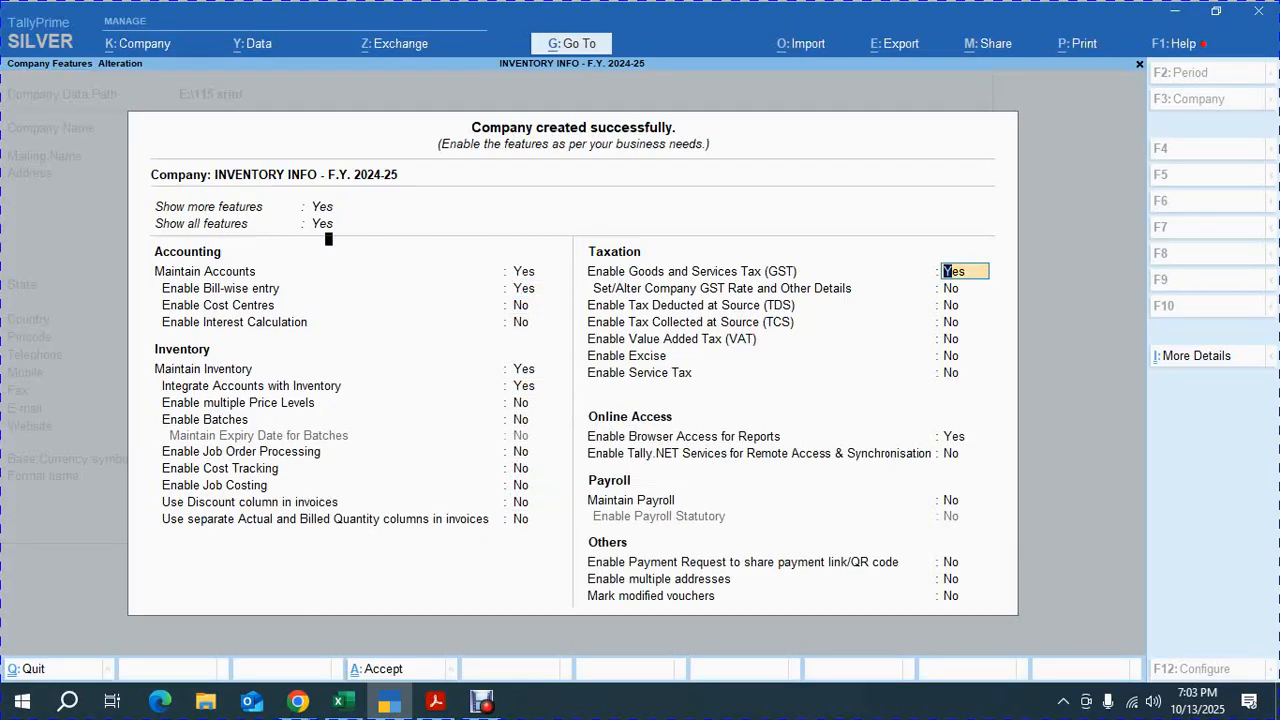
pyautogui.press('Escape')
pyautogui.press('Escape')
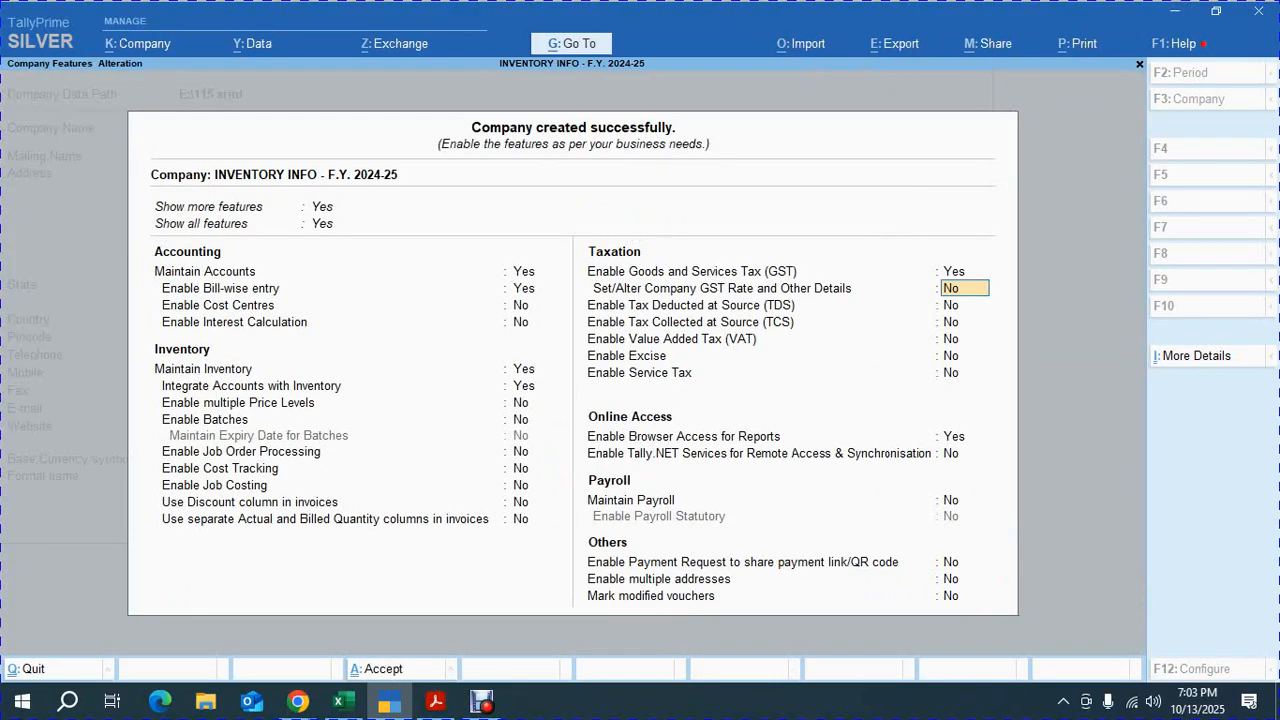
pyautogui.press('Up')
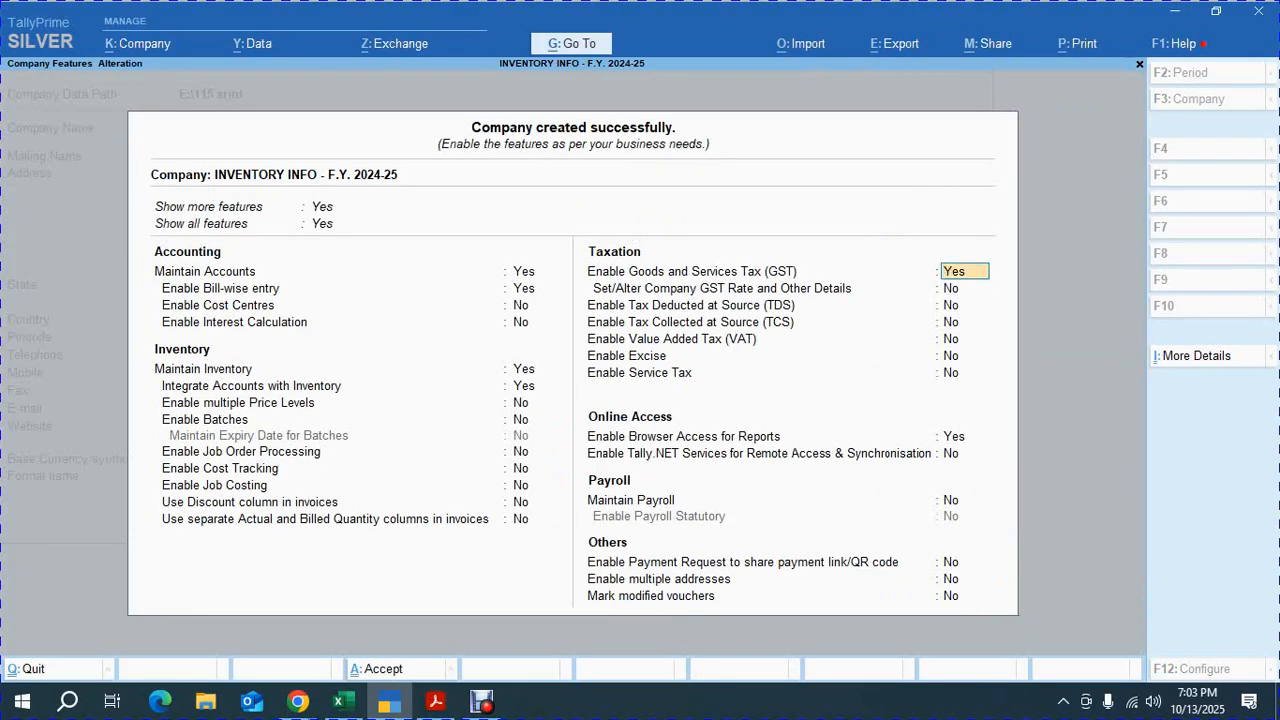
pyautogui.write('N')
pyautogui.press('Return')
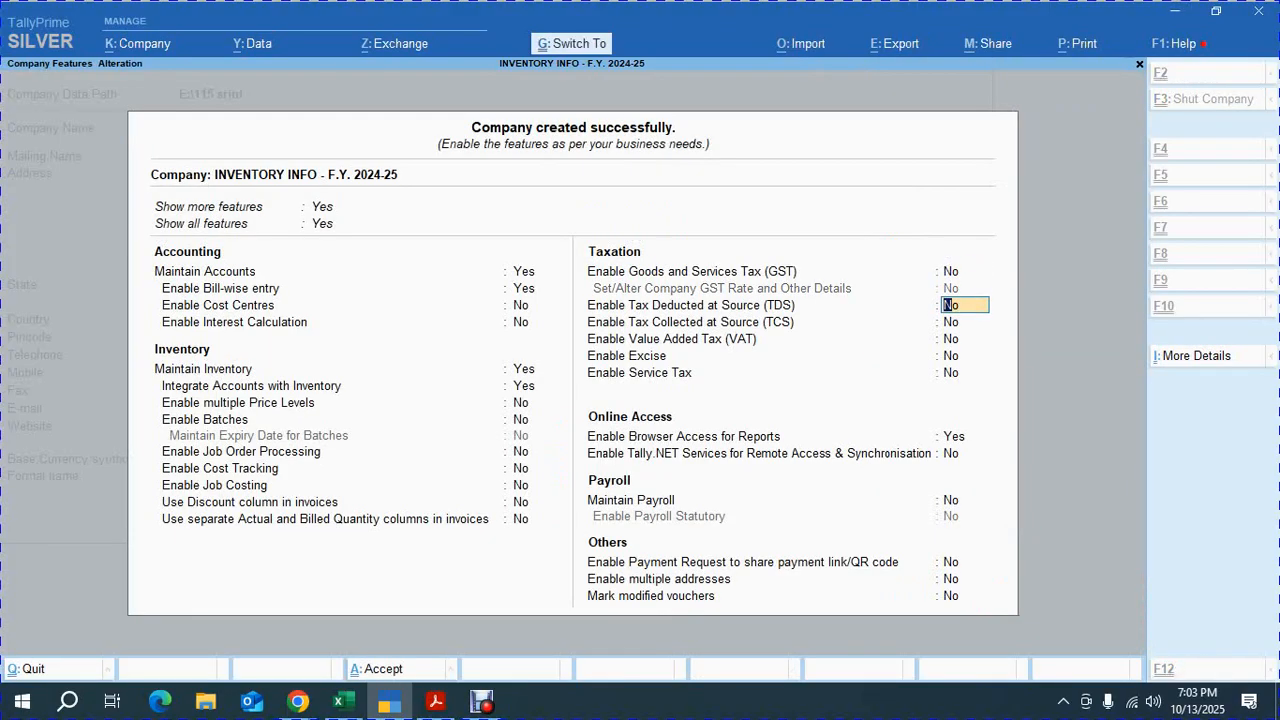
pyautogui.hotkey('ctrl', 'a')
pyautogui.hotkey('alt', 'Tab')
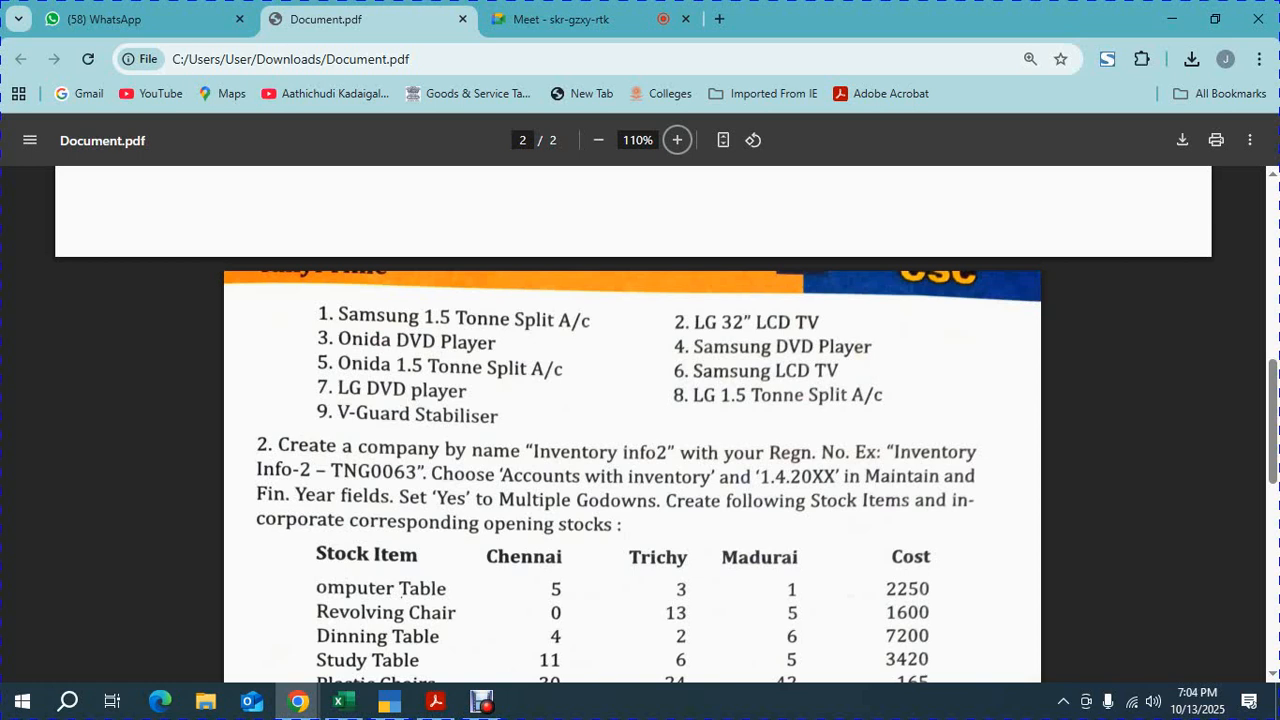
# Open stock group creation and create a stock group named SPLIT A/c under Primary
pyautogui.hotkey('alt', 'Tab')
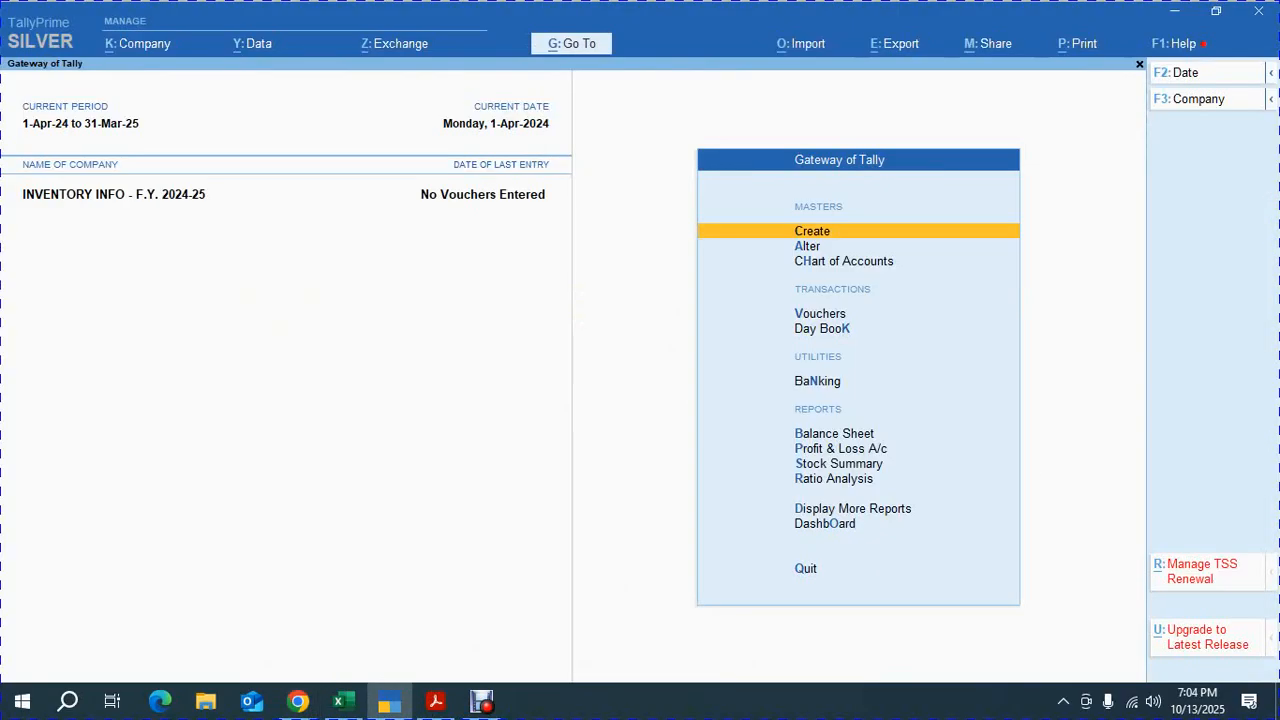
pyautogui.press('Return')
pyautogui.press('Down')
pyautogui.press('Down')
pyautogui.press('Down')
pyautogui.press('Down')
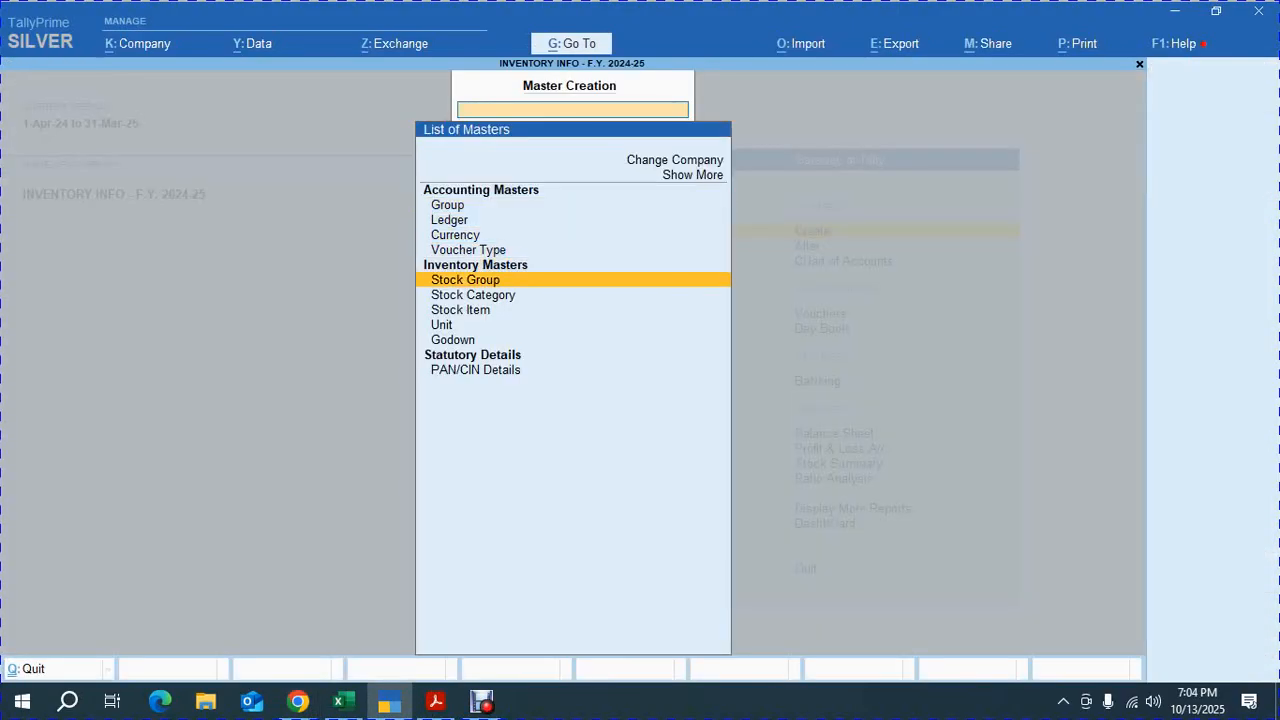
pyautogui.press('Return')
pyautogui.hotkey('alt', 'Tab')
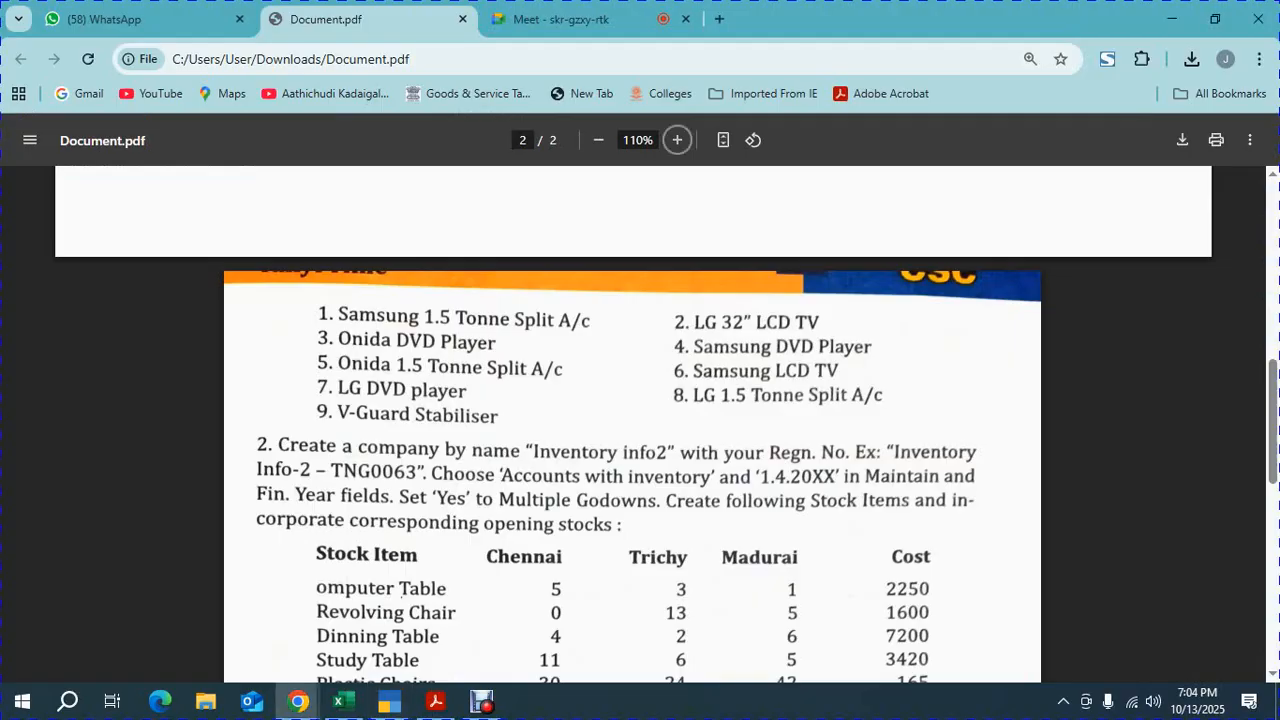
pyautogui.hotkey('alt', 'Tab')
pyautogui.write('S')
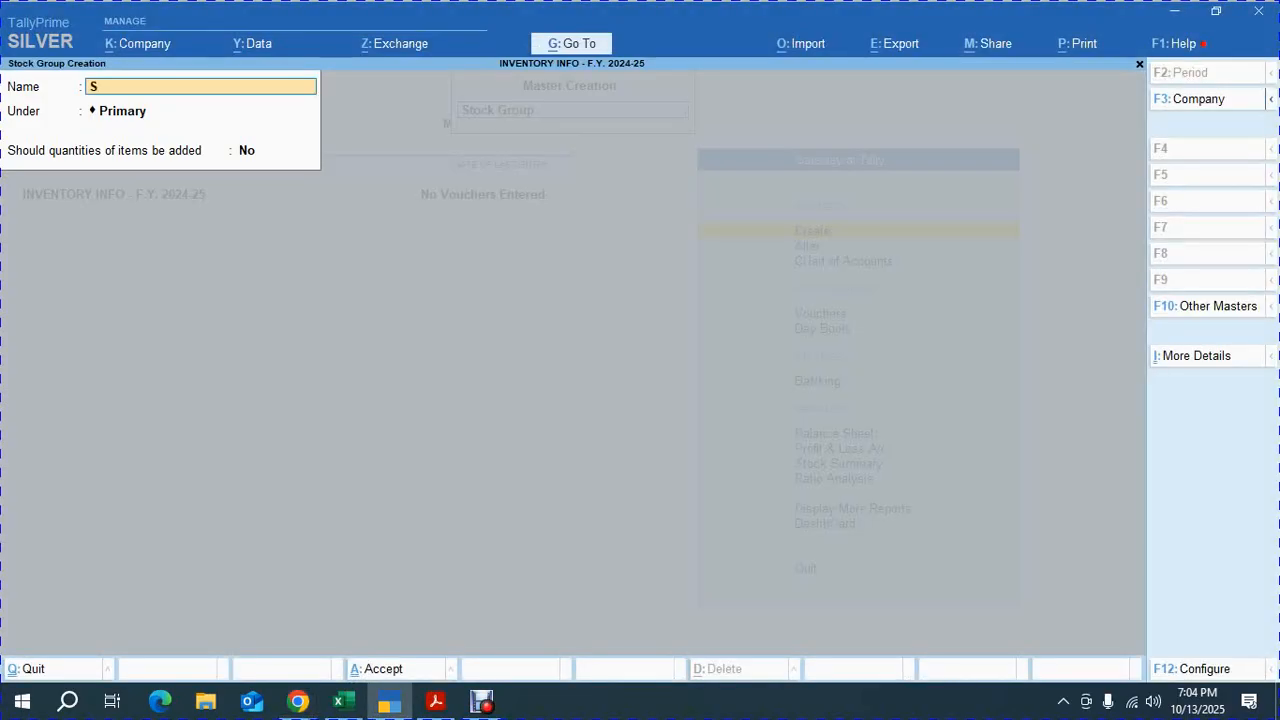
pyautogui.write('PLIT A/C')
pyautogui.press('BackSpace')
pyautogui.write('c')
pyautogui.press('Return')
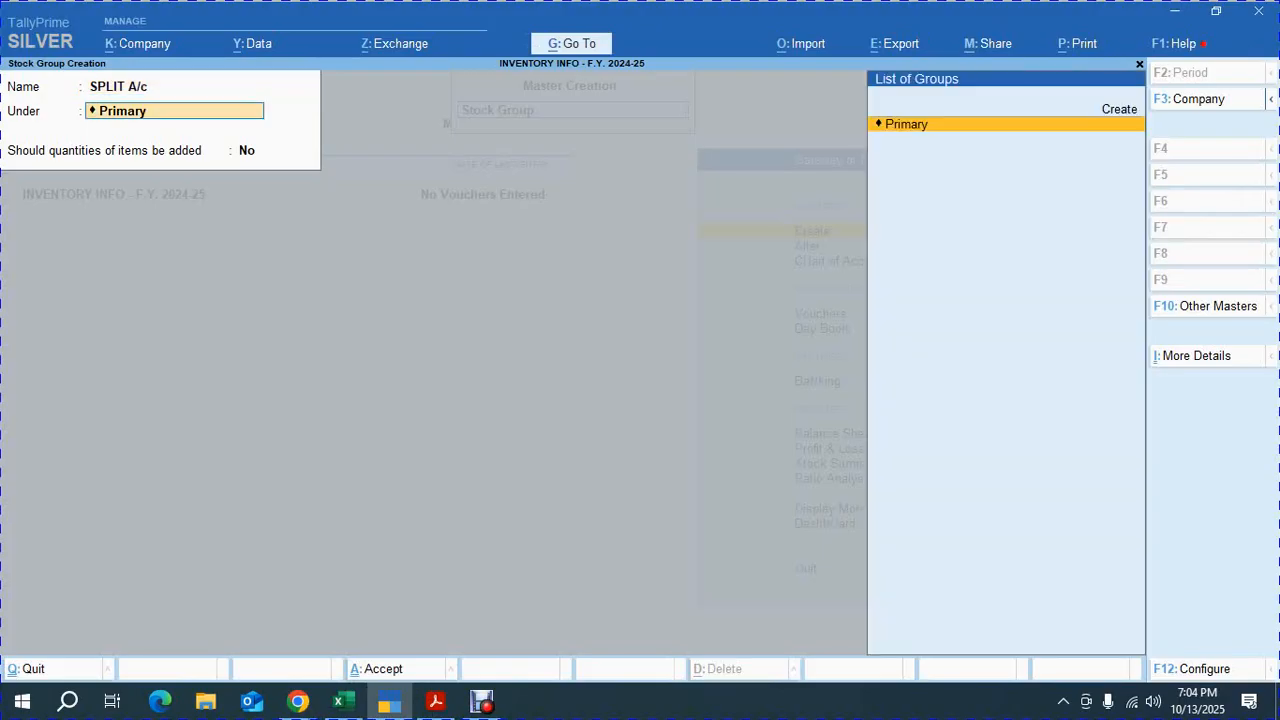
pyautogui.hotkey('ctrl', 'a')
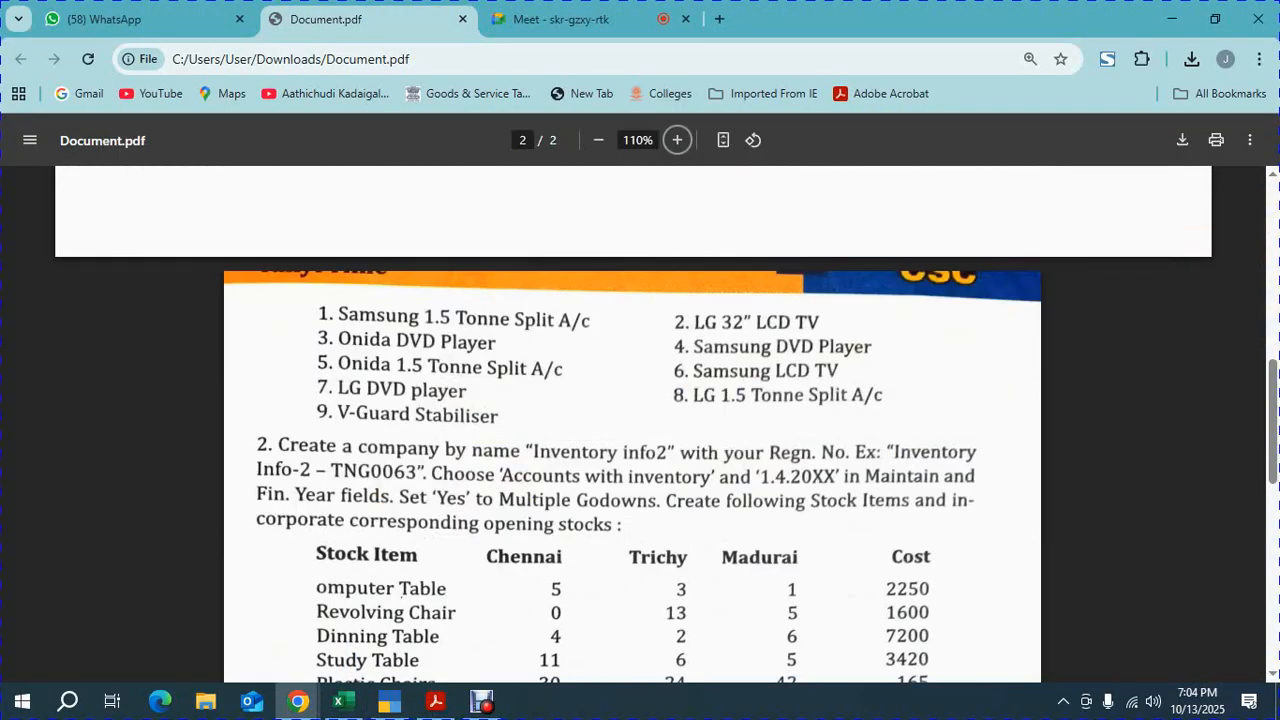
# Create a stock group named LCD TV under Primary
pyautogui.moveTo(746, 322); pyautogui.dragTo(818, 322)
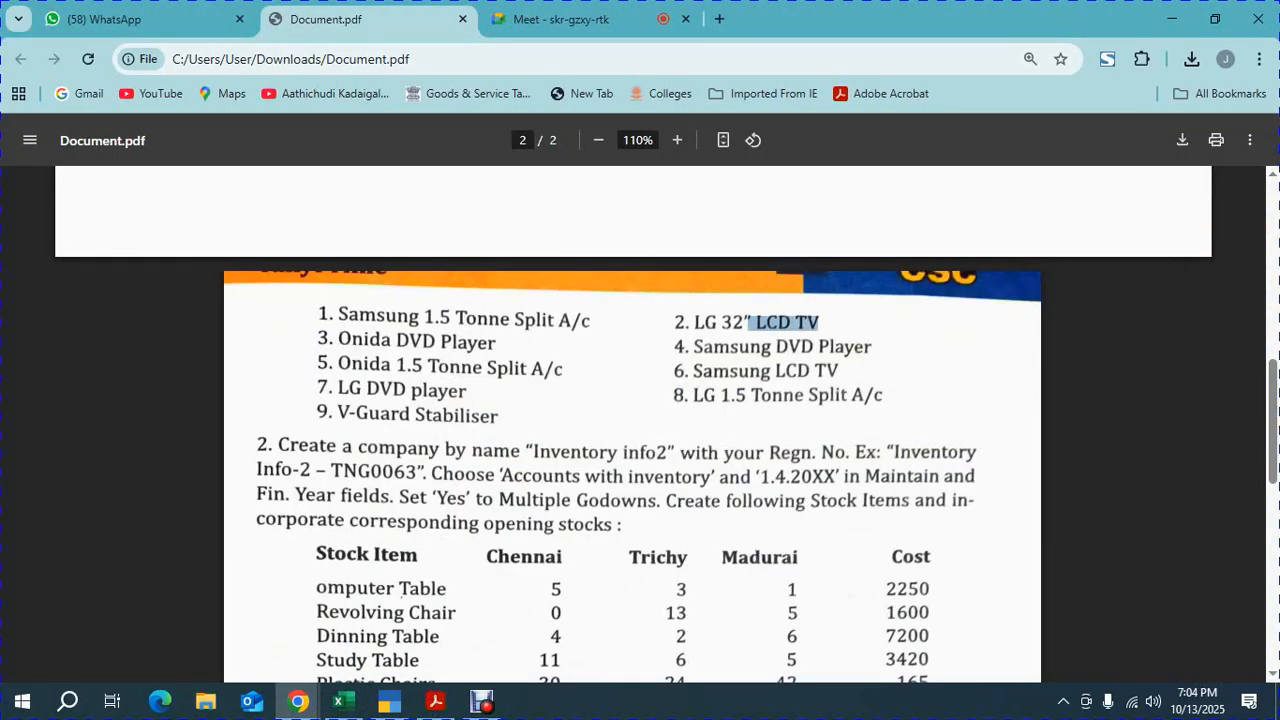
pyautogui.hotkey('alt', 'Tab')
pyautogui.write('L')
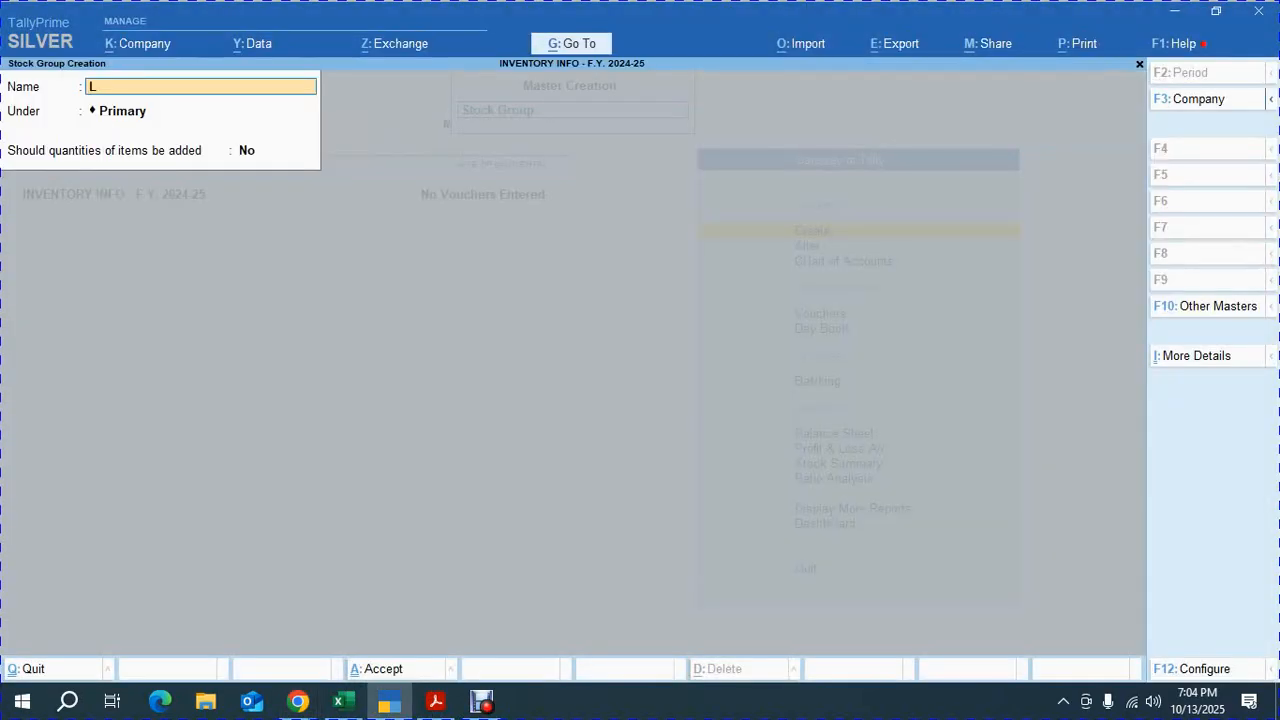
pyautogui.write('CD TV')
pyautogui.press('Return')
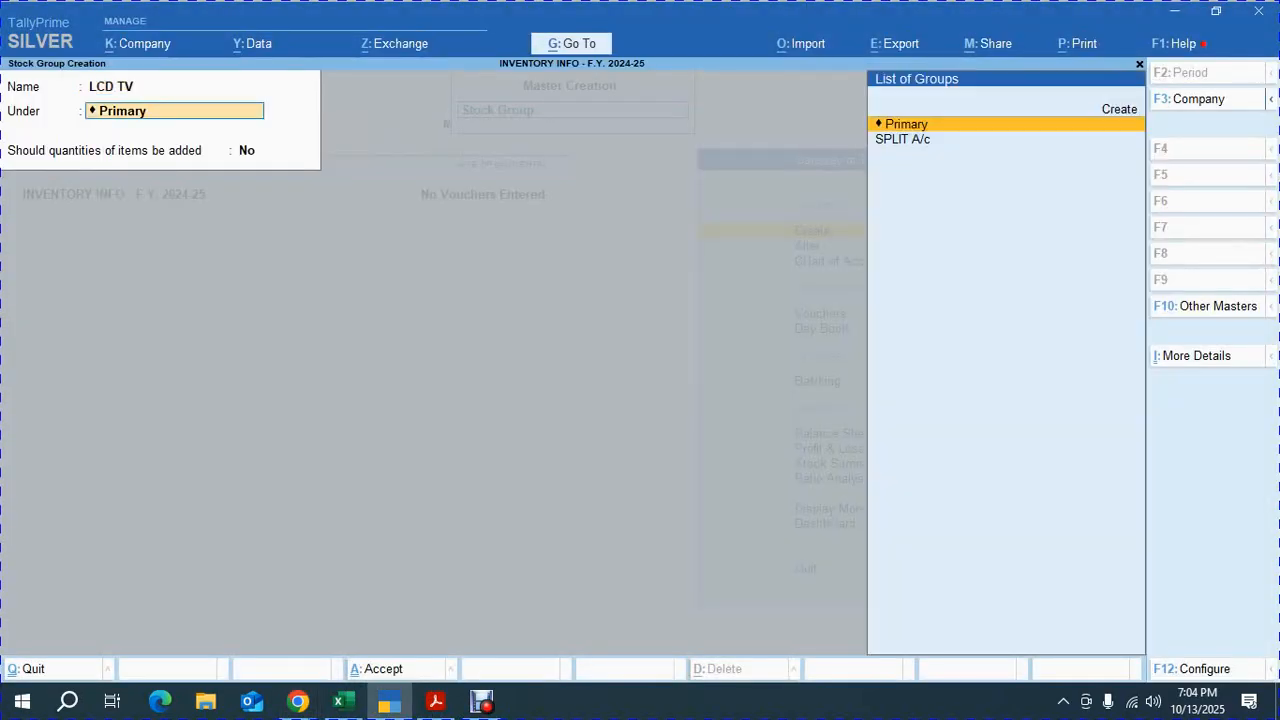
pyautogui.press('Return')
pyautogui.press('Return')
pyautogui.press('Return')
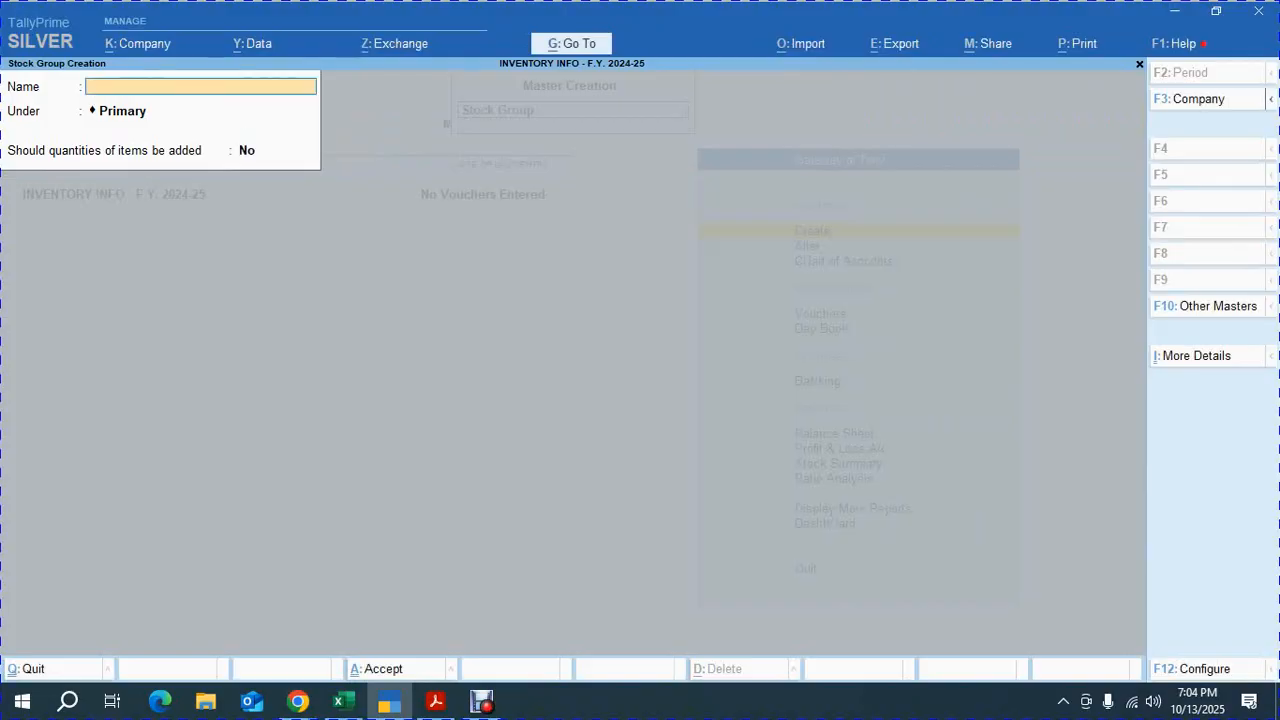
# Create a stock group named DVD PLAYER under Primary
pyautogui.hotkey('alt', 'Tab')
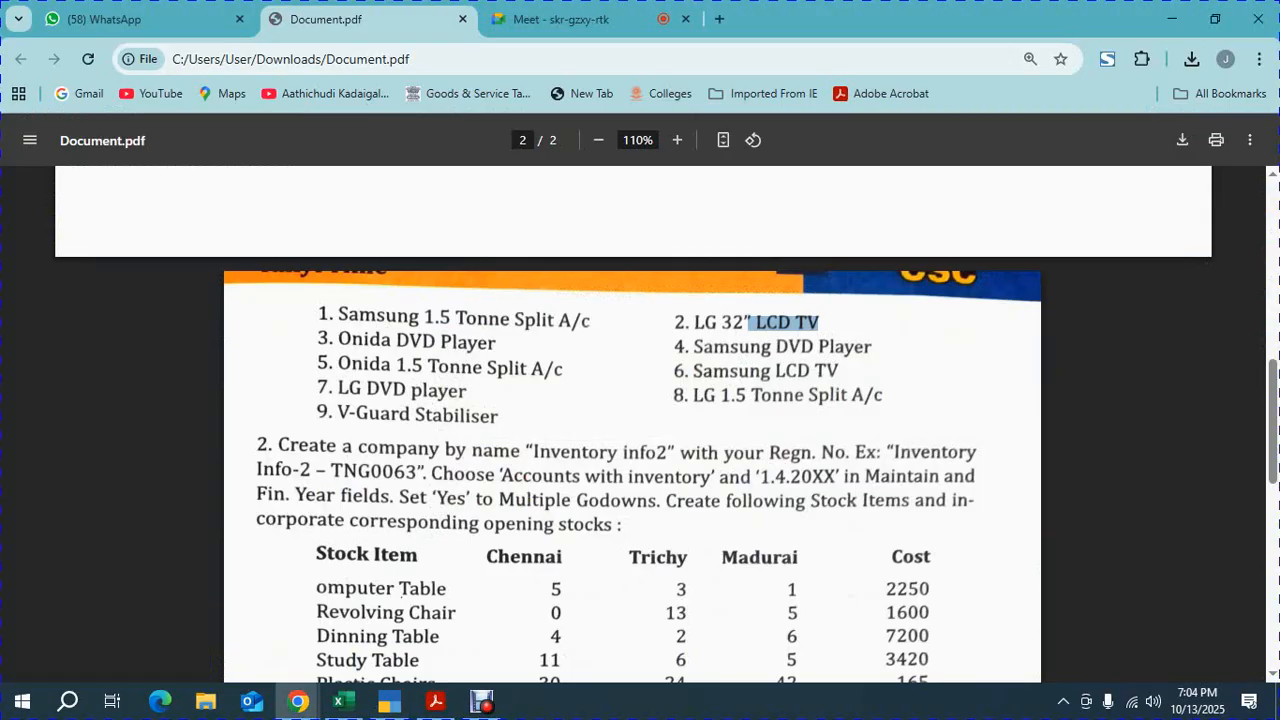
pyautogui.hotkey('alt', 'Tab')
pyautogui.write('DVD')
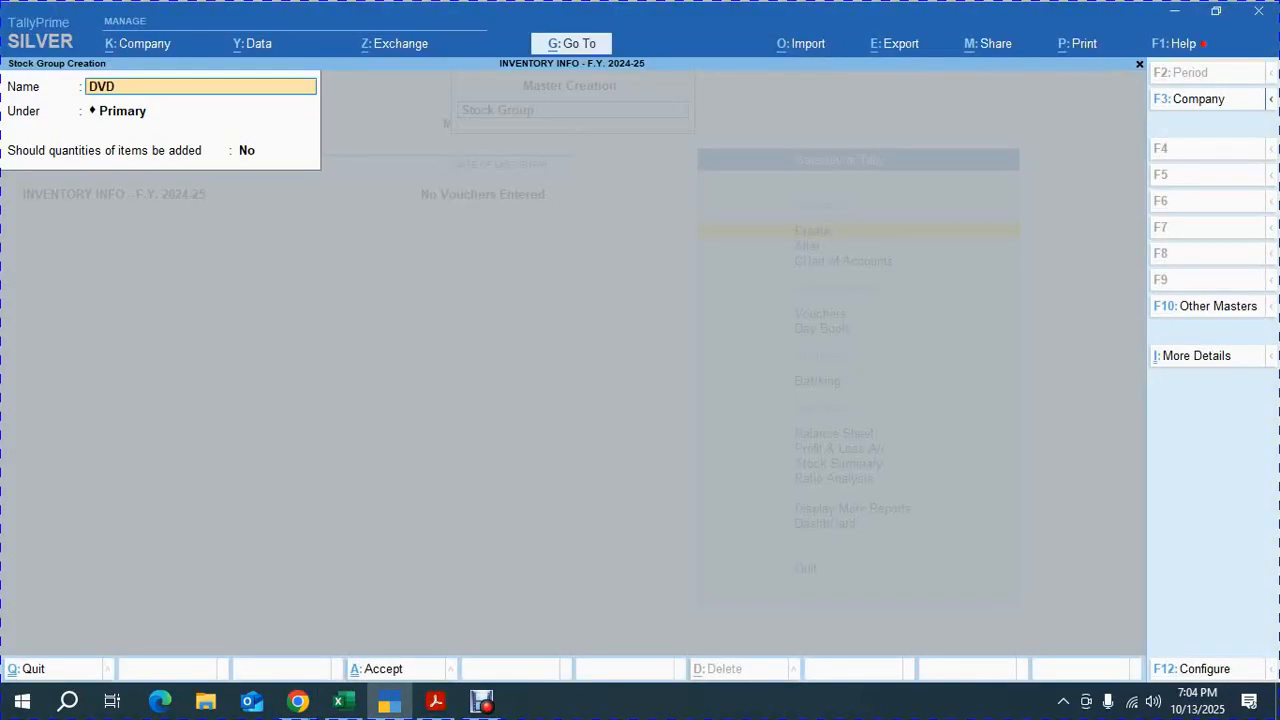
pyautogui.write(' PLAYER')
pyautogui.press('Return')
pyautogui.press('Return')
pyautogui.press('Return')
pyautogui.press('Return')
# Create a stock group named STABILIZER under Primary and close stock group creation
pyautogui.hotkey('alt', 'Tab')
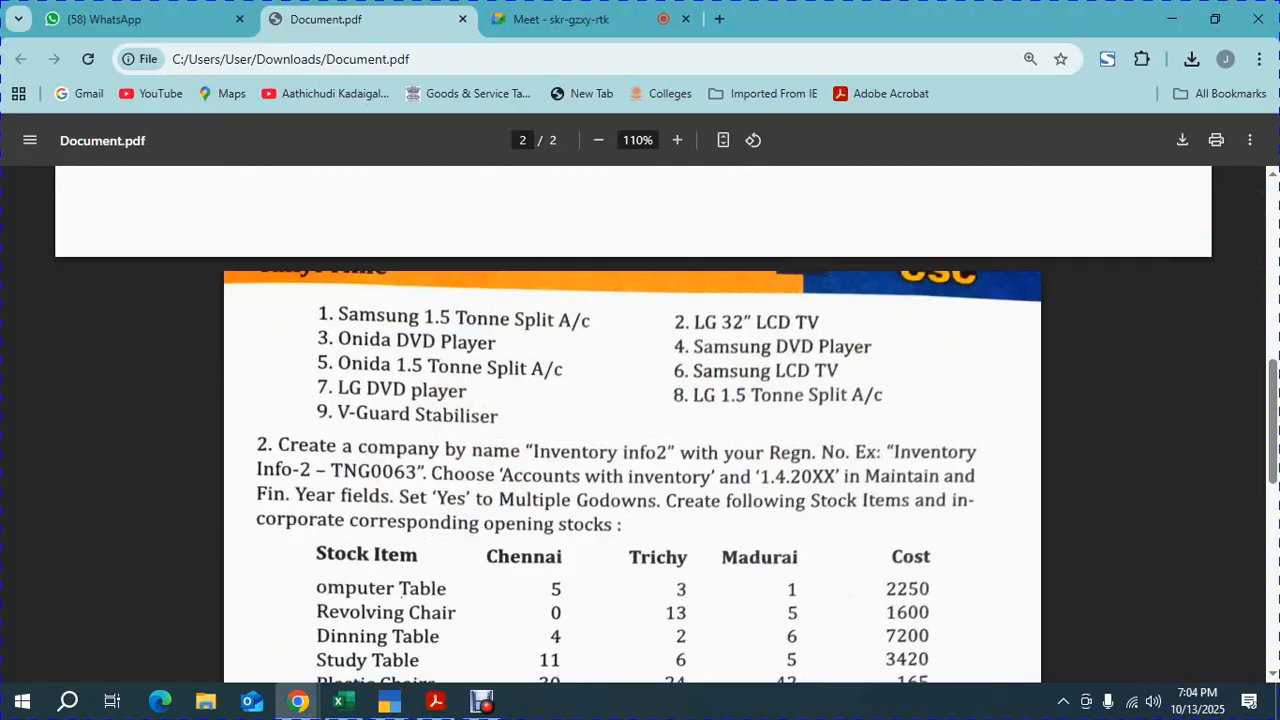
pyautogui.hotkey('alt', 'Tab')
pyautogui.write('STA')
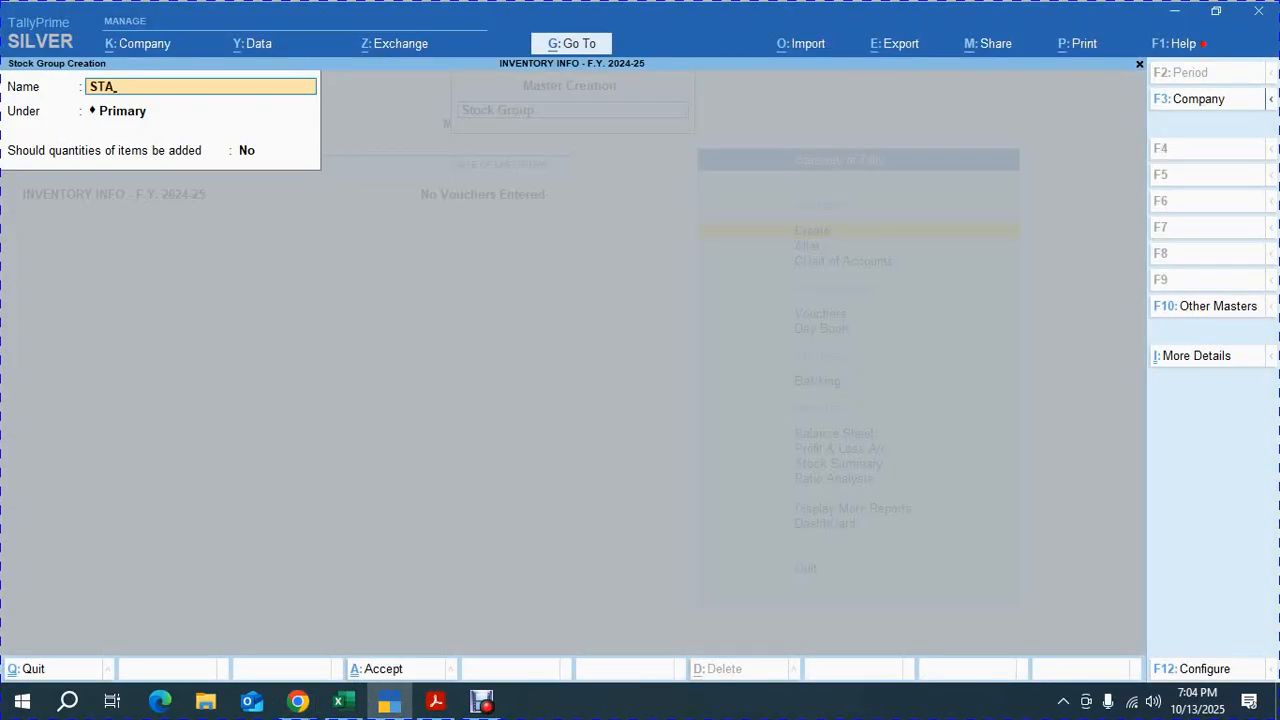
pyautogui.write('BILIZER')
pyautogui.press('Return')
pyautogui.press('Return')
pyautogui.press('Return')
pyautogui.press('Return')
pyautogui.press('Escape')
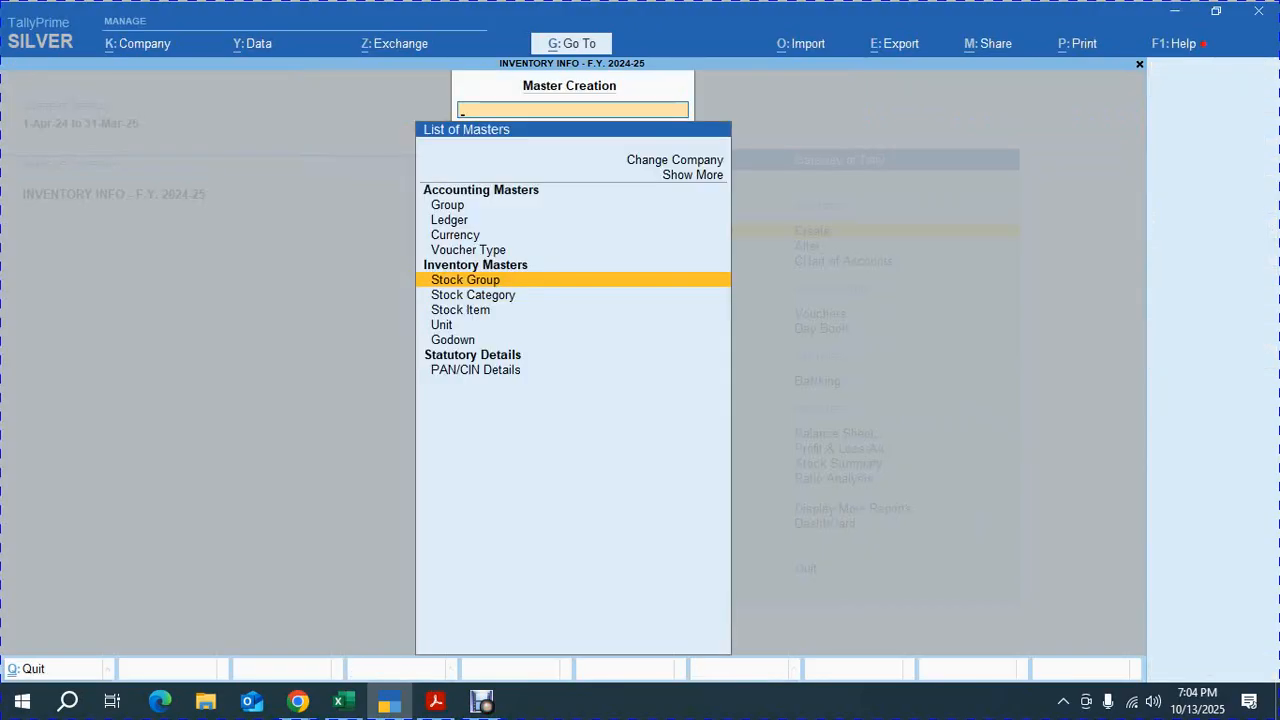
# Open stock category creation and create a category named SAMSUN under Primary
pyautogui.press('Down')
pyautogui.press('Return')
pyautogui.click(298, 700)
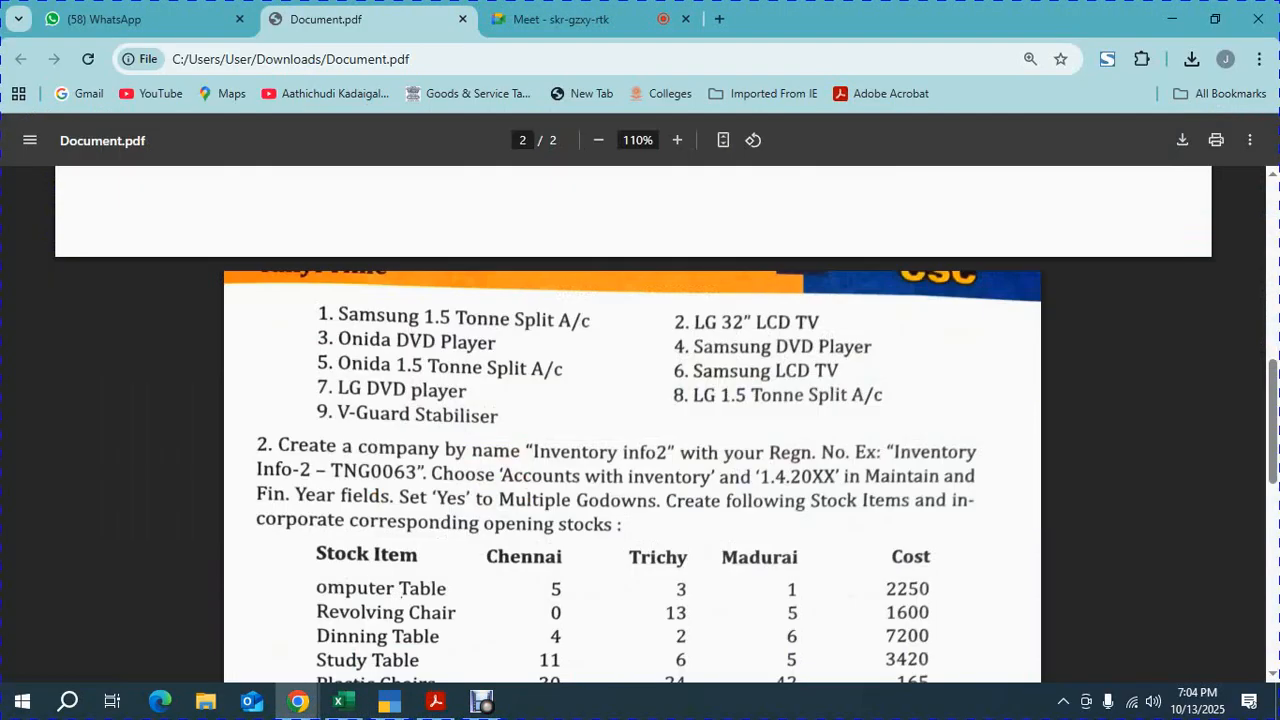
pyautogui.hotkey('alt', 'Tab')
pyautogui.write('S')
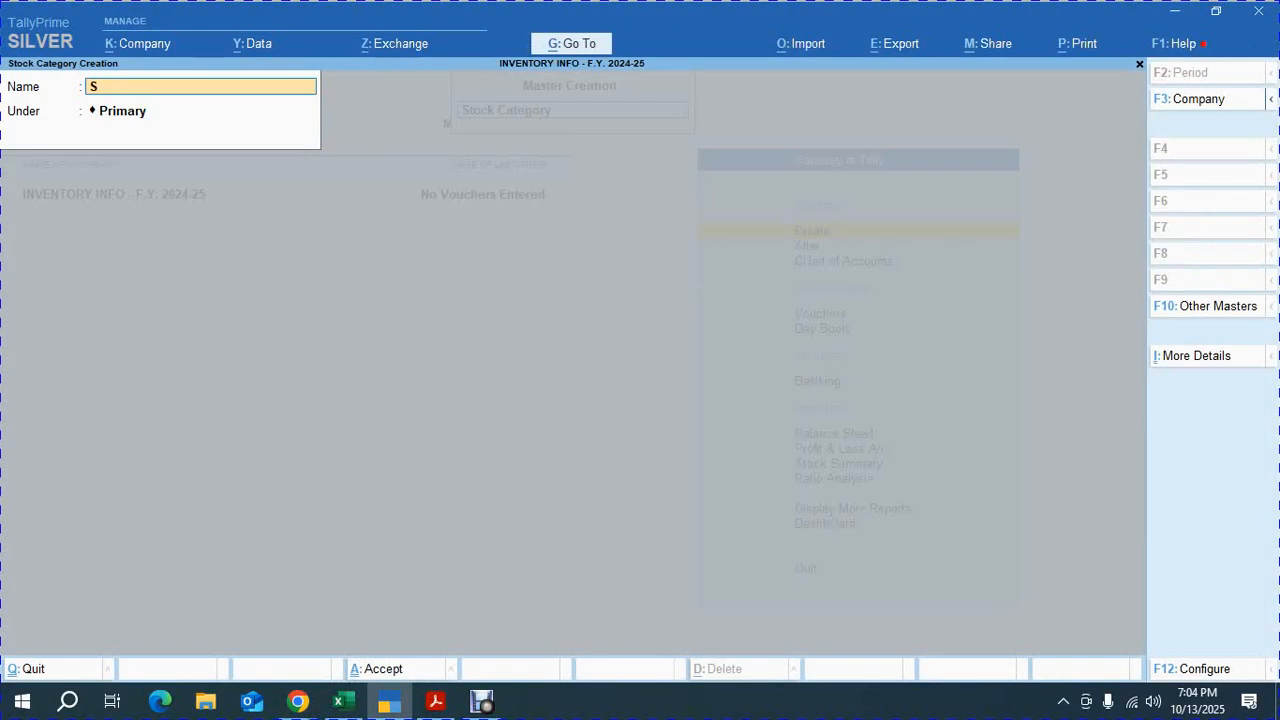
pyautogui.write('AMSUN')
pyautogui.press('Return')
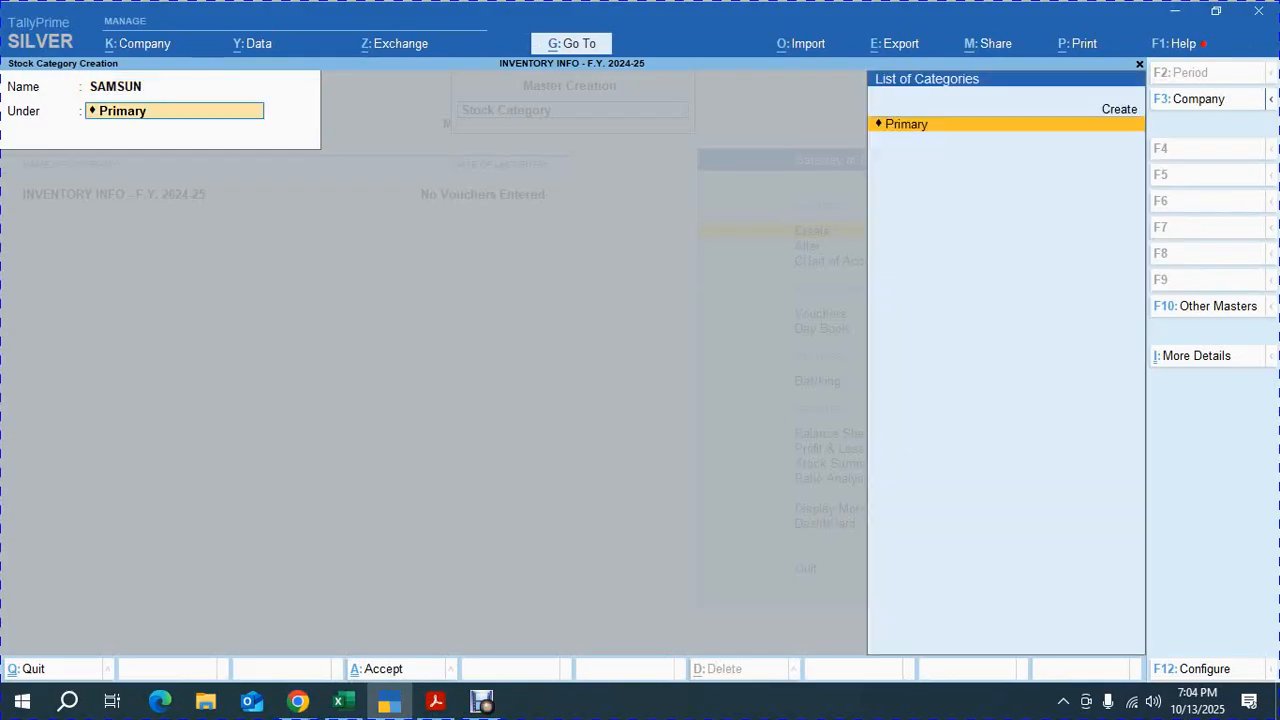
pyautogui.press('Return')
# Create a stock category named LG under Primary
pyautogui.hotkey('alt', 'Tab')
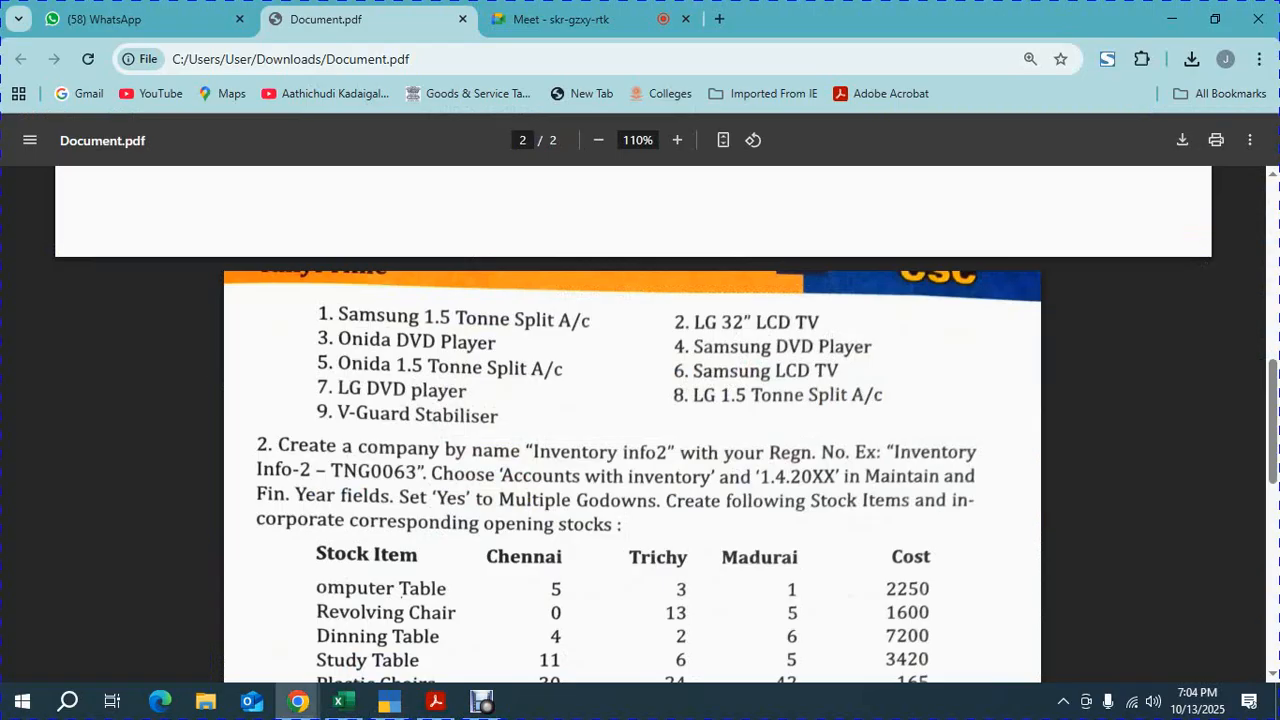
pyautogui.hotkey('alt', 'Tab')
pyautogui.write('LG')
pyautogui.press('Return')
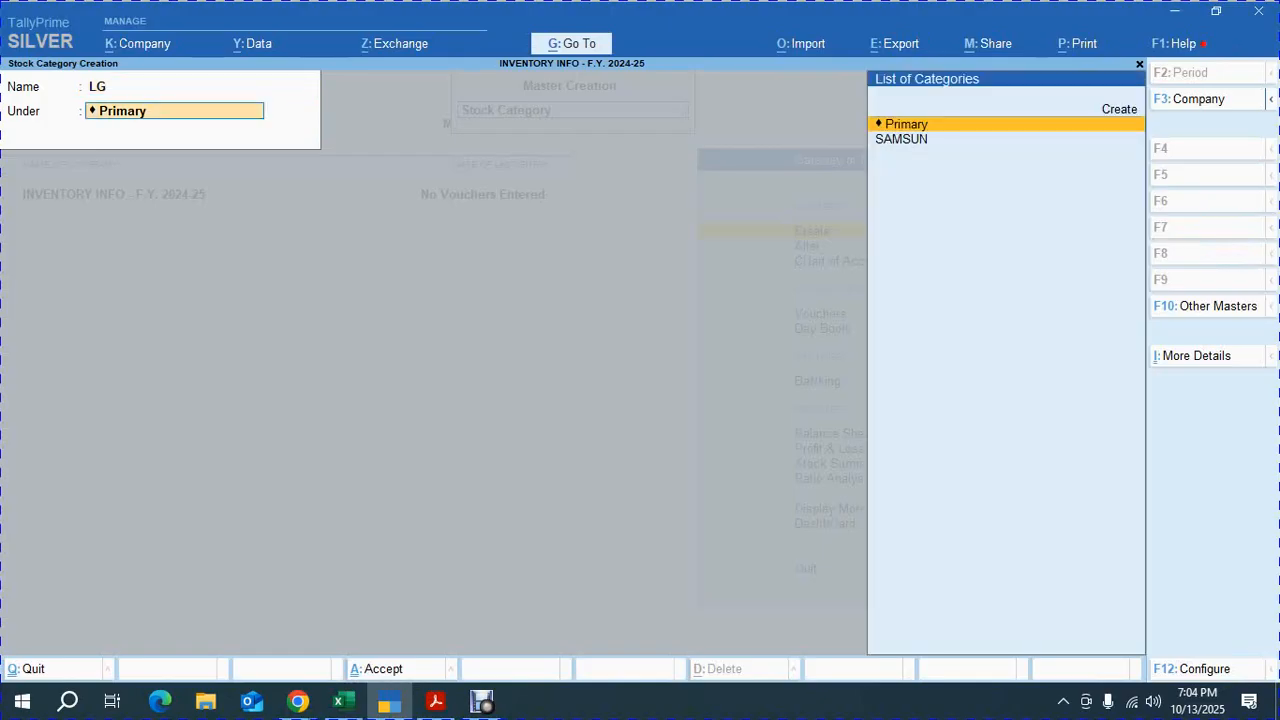
pyautogui.press('Return')
# Create a stock category named ONIDA under Primary
pyautogui.hotkey('alt', 'Tab')
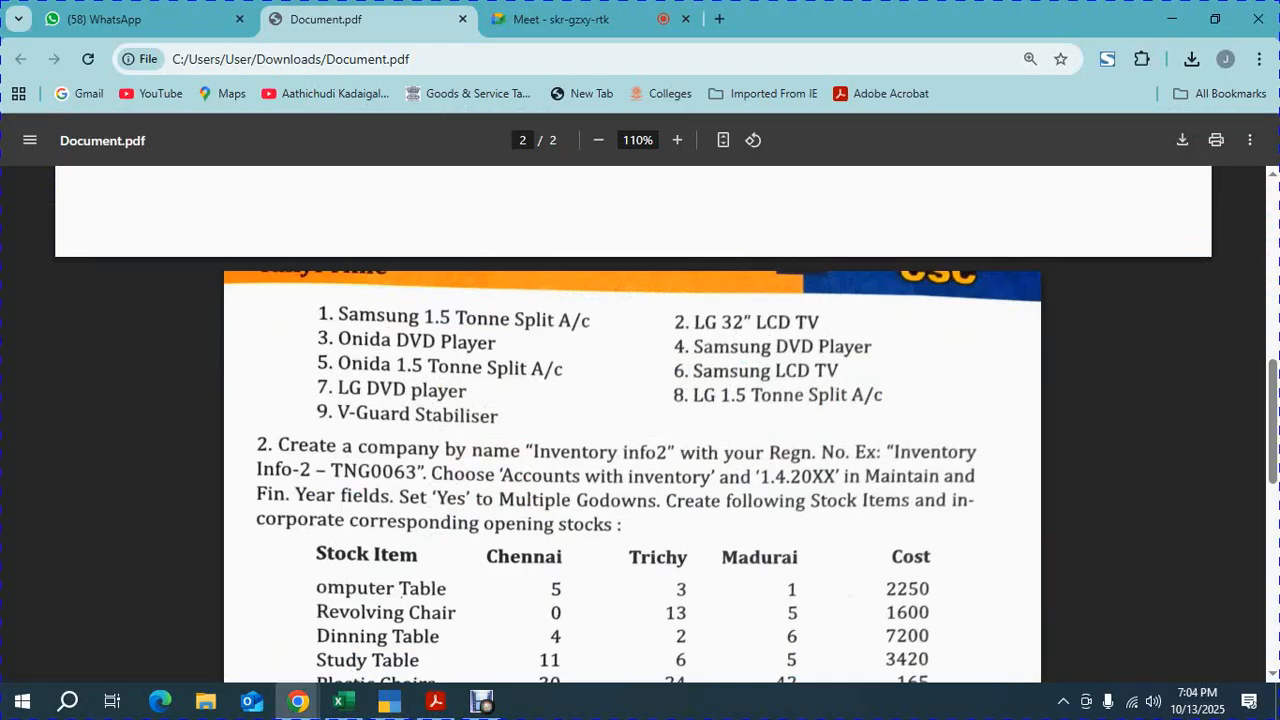
pyautogui.hotkey('alt', 'Tab')
pyautogui.write('ONIDA')
pyautogui.press('Return')
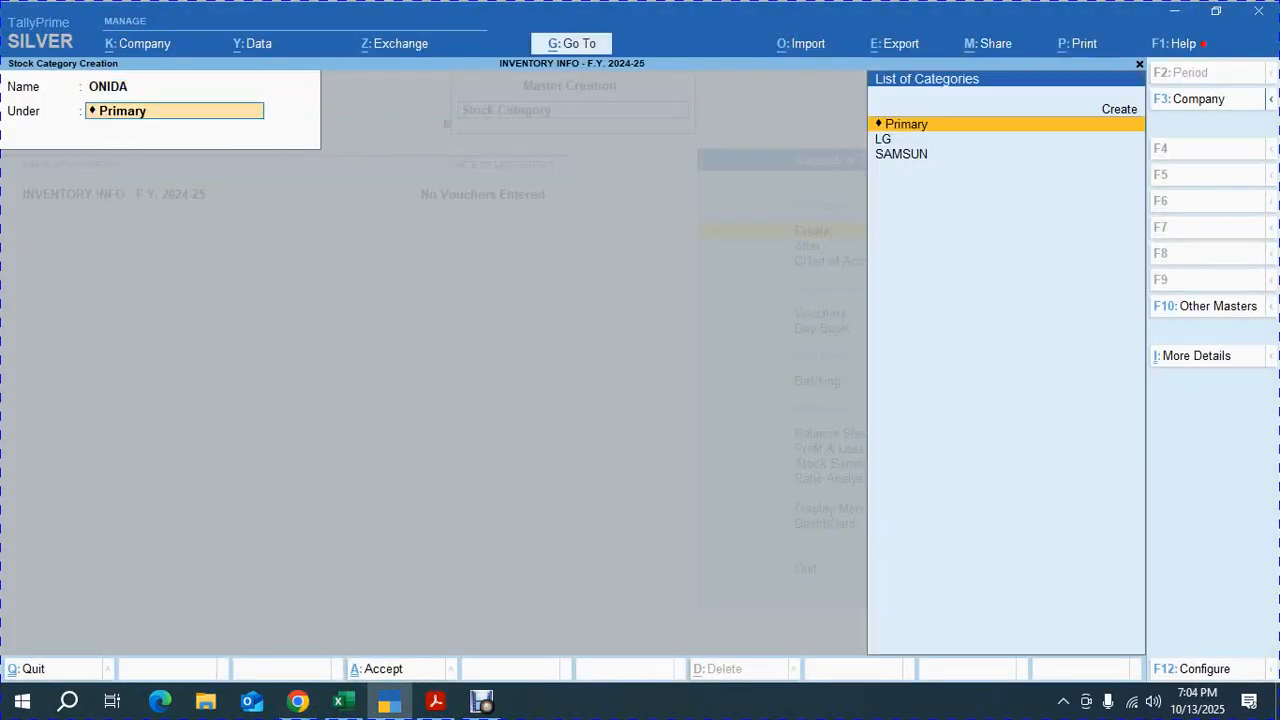
pyautogui.press('Return')
# Create a stock category named V GUARD under Primary and close stock category creation
pyautogui.hotkey('alt', 'Tab')
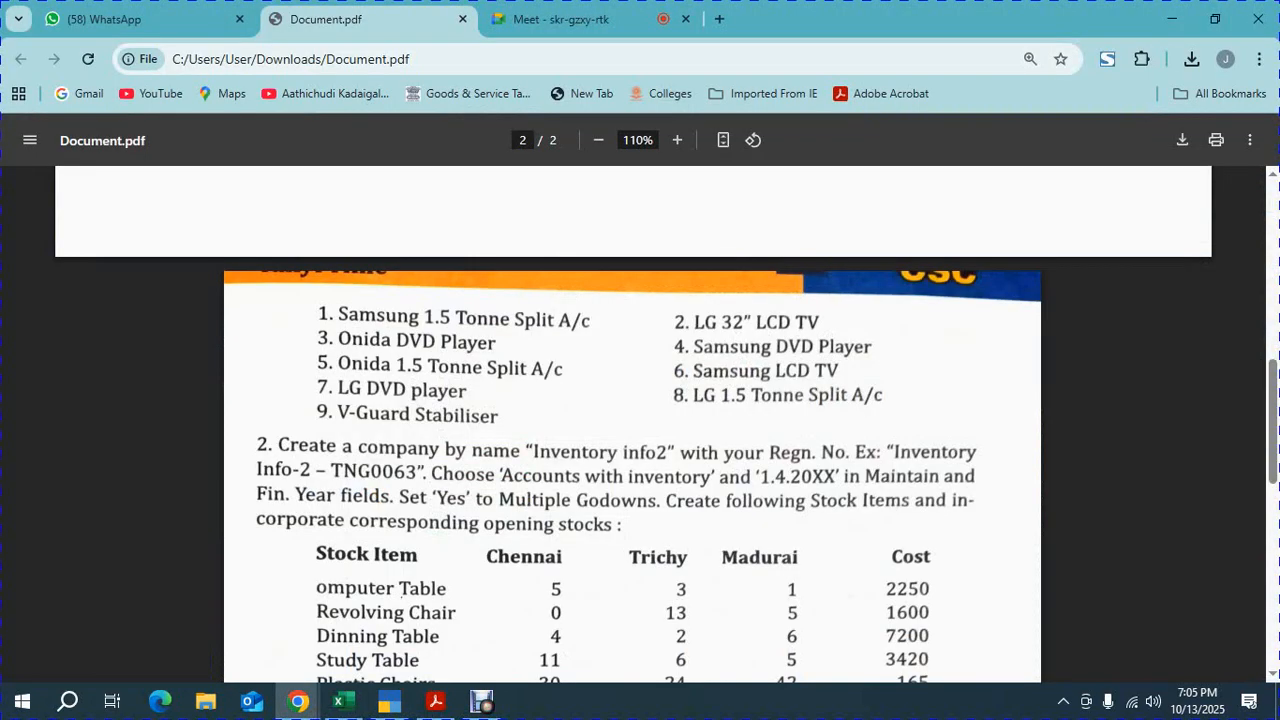
pyautogui.hotkey('alt', 'Tab')
pyautogui.write('V GUARD')
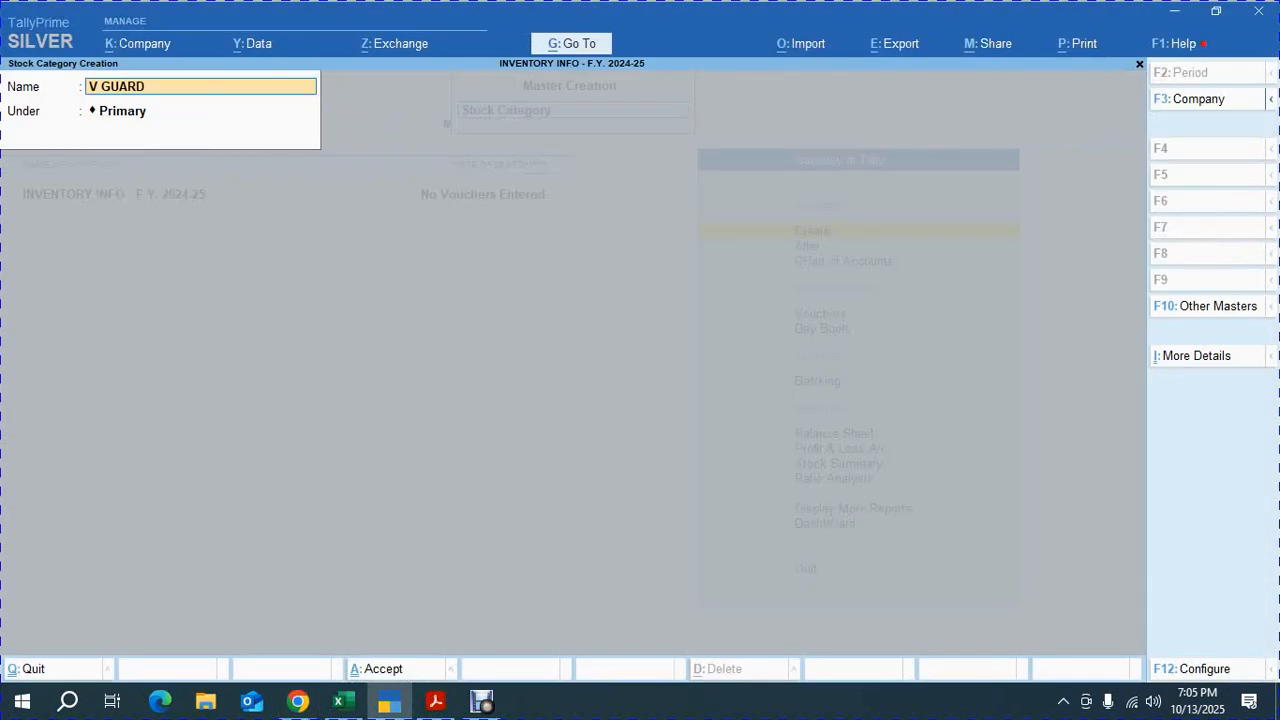
pyautogui.press('Return')
pyautogui.press('Return')
pyautogui.press('Return')
pyautogui.press('Escape')
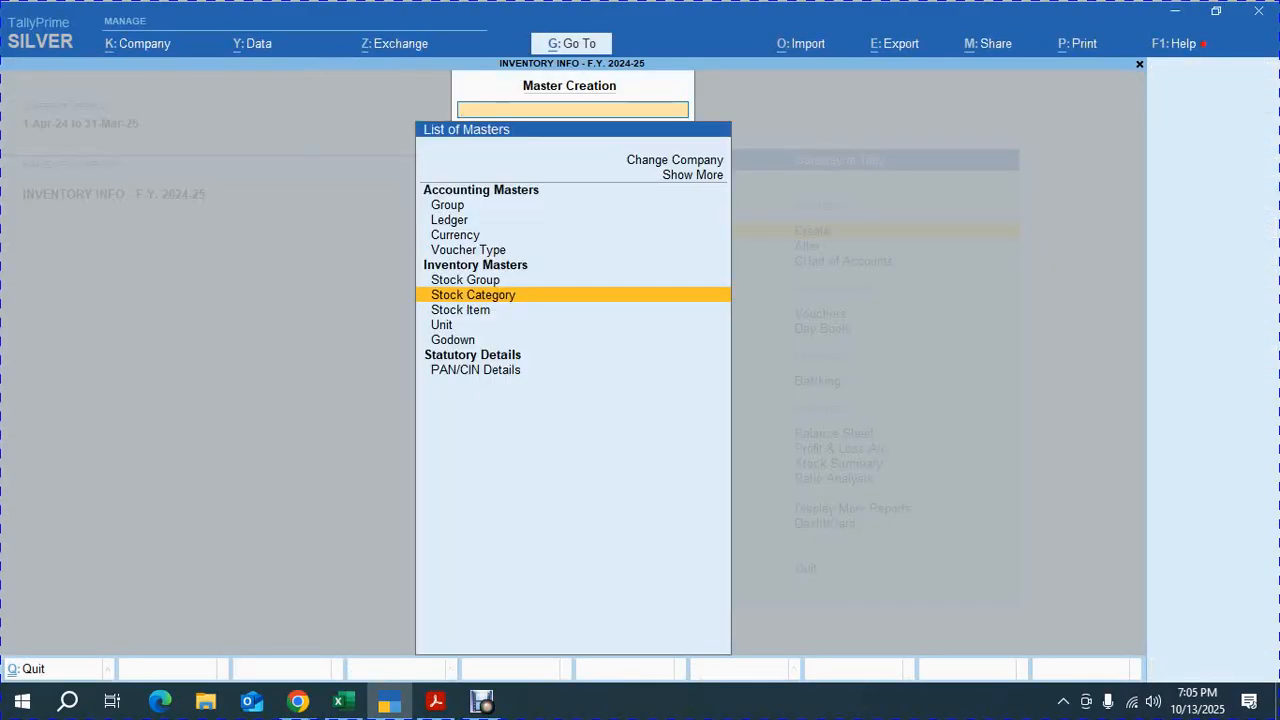
# Open master alteration and review the list of stock groups
pyautogui.press('Return')
pyautogui.press('Escape')
pyautogui.press('Escape')
pyautogui.press('Down')
pyautogui.press('Return')
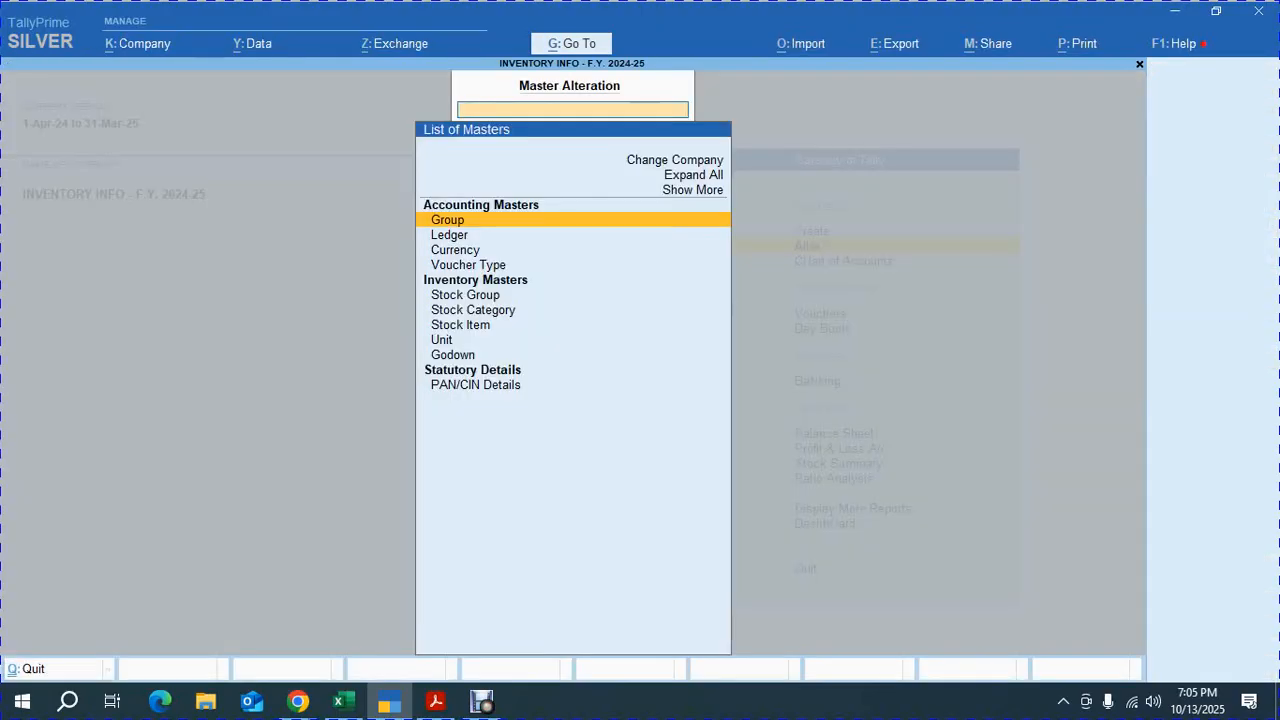
pyautogui.press('Down')
pyautogui.press('Down')
pyautogui.press('Down')
pyautogui.press('Down')
pyautogui.press('Return')
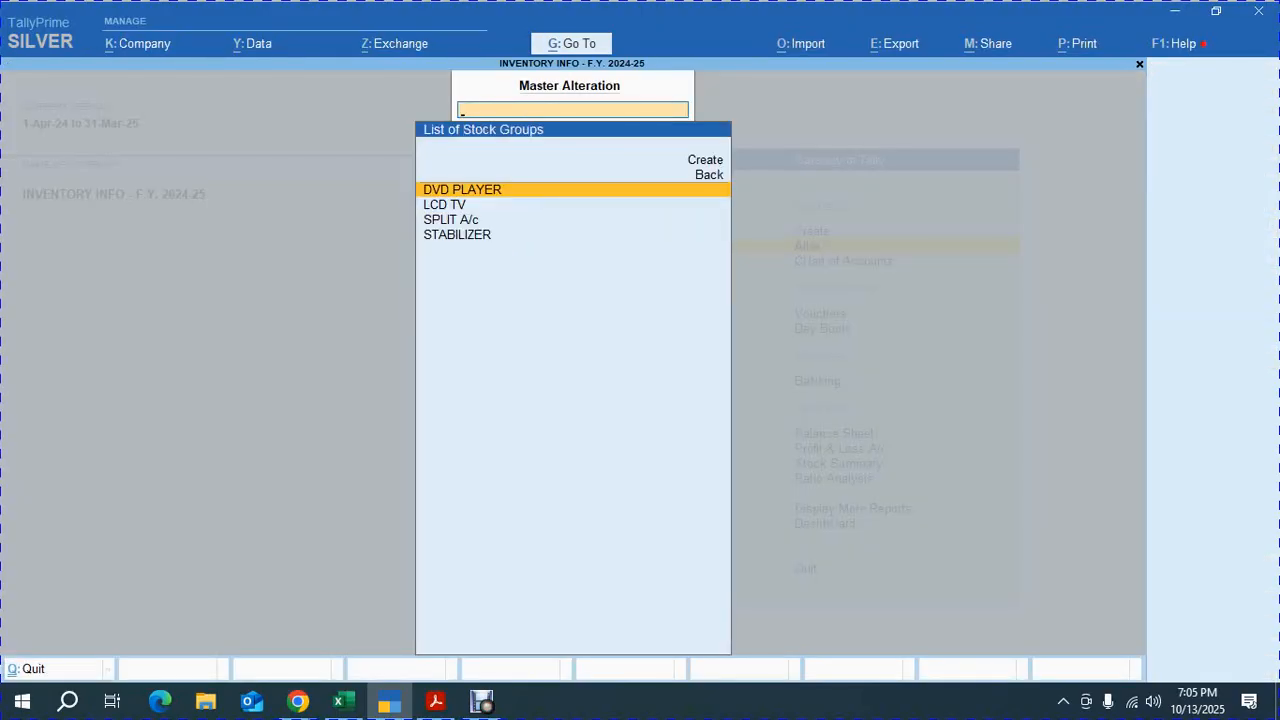
pyautogui.press('Down')
pyautogui.press('Down')
pyautogui.press('Down')
pyautogui.press('Escape')
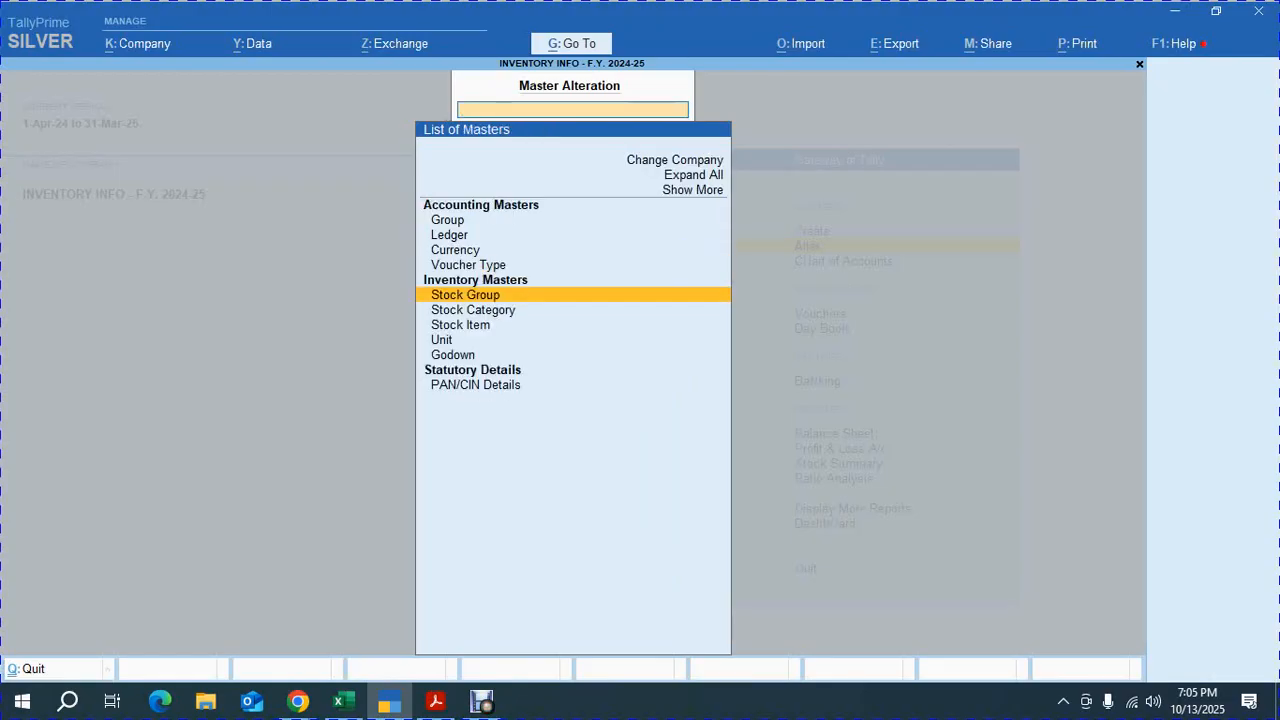
# Rename the SAMSUN stock category as SAMSUNG and return to the main menu
pyautogui.press('Down')
pyautogui.press('Return')
pyautogui.press('Down')
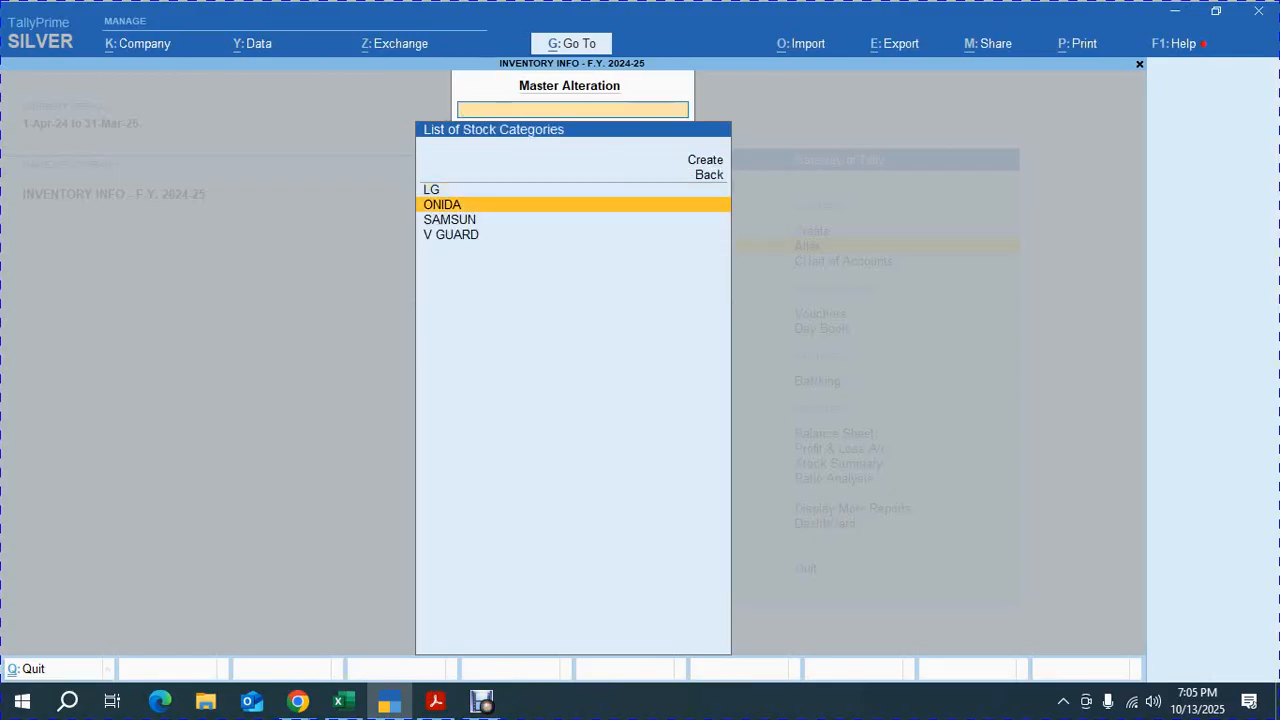
pyautogui.press('Down')
pyautogui.press('Return')
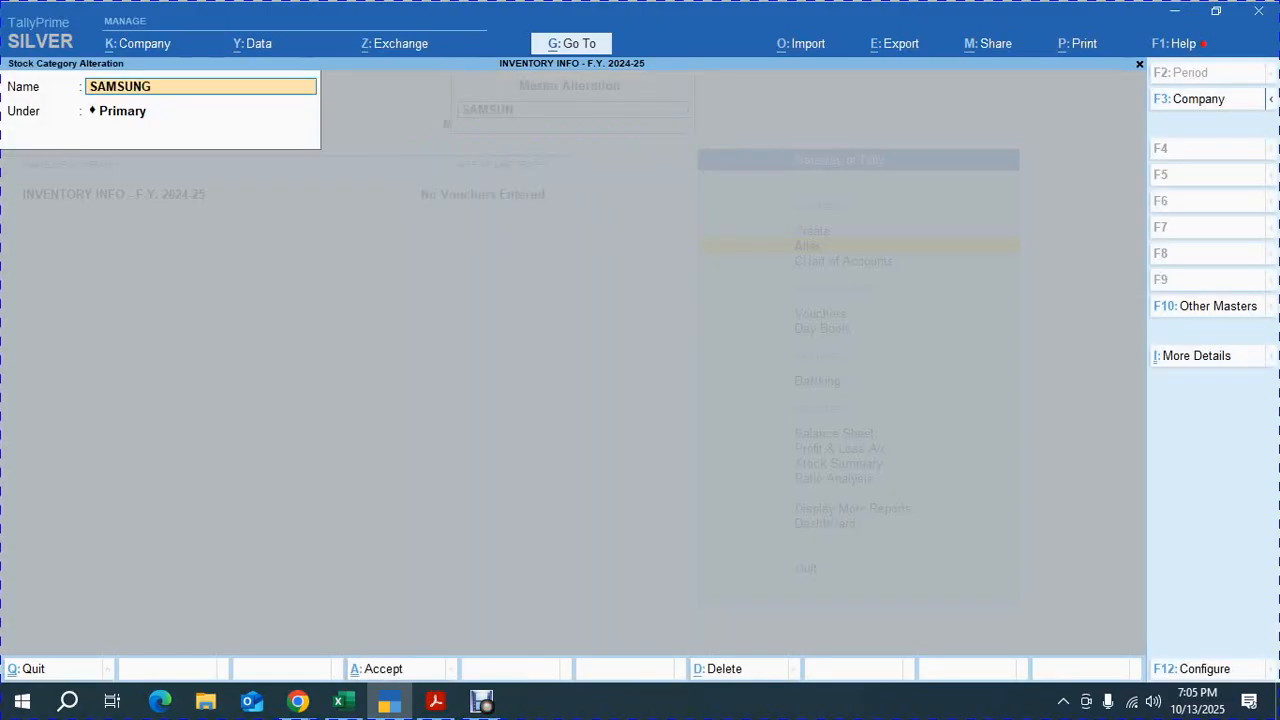
pyautogui.press('Return')
pyautogui.hotkey('ctrl', 'a')
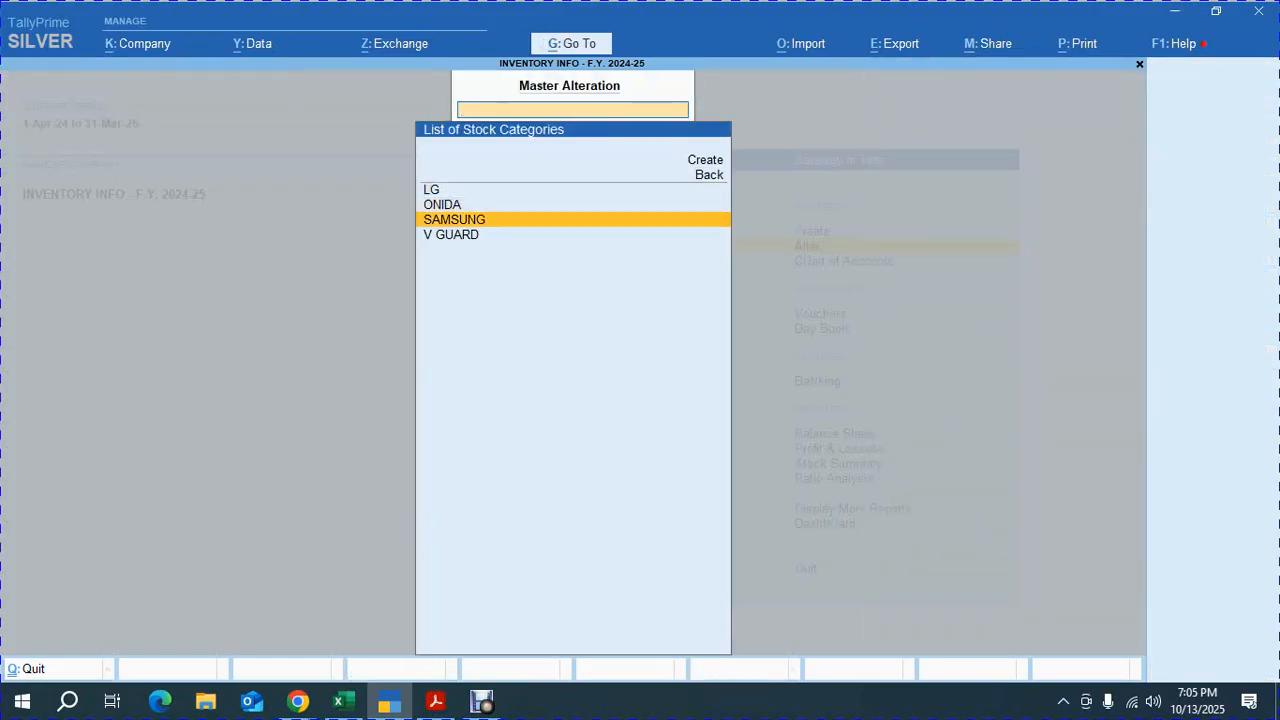
pyautogui.press('Down')
pyautogui.press('Escape')
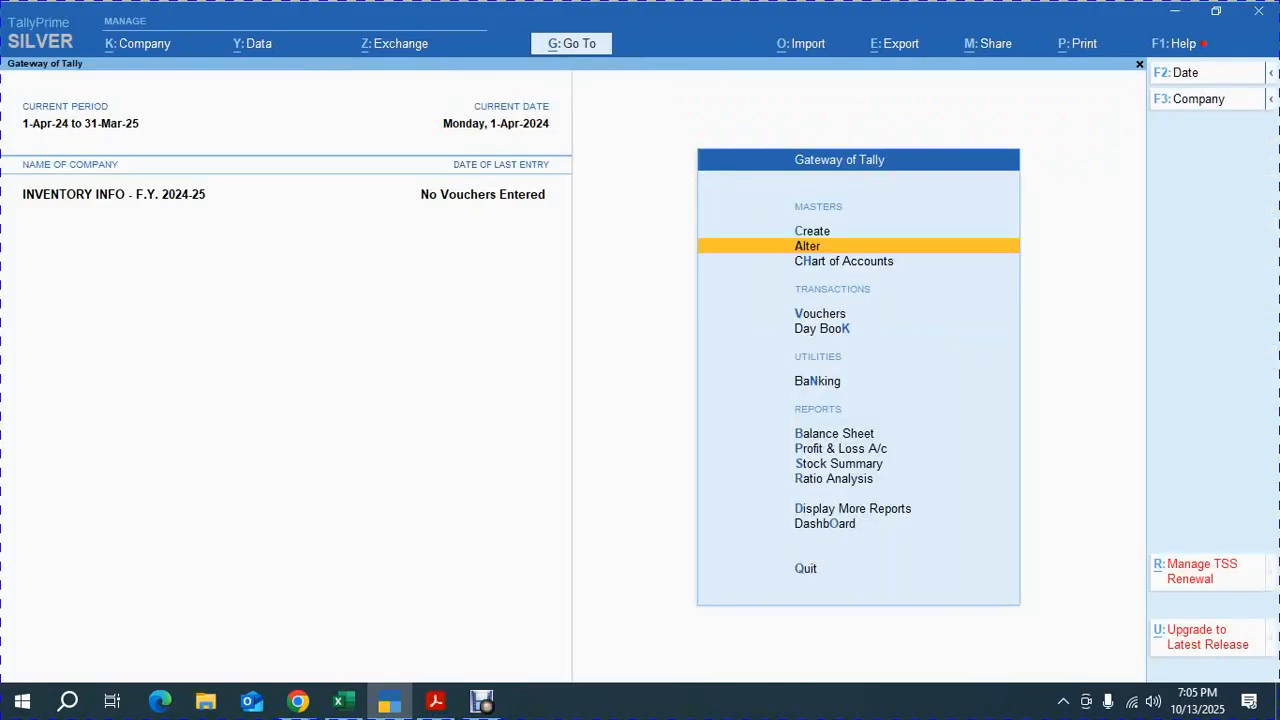
# Create a simple unit with symbol NOS., formal name NUMBERS and 0 decimal places, then close unit creation
pyautogui.press('Up')
pyautogui.press('Return')
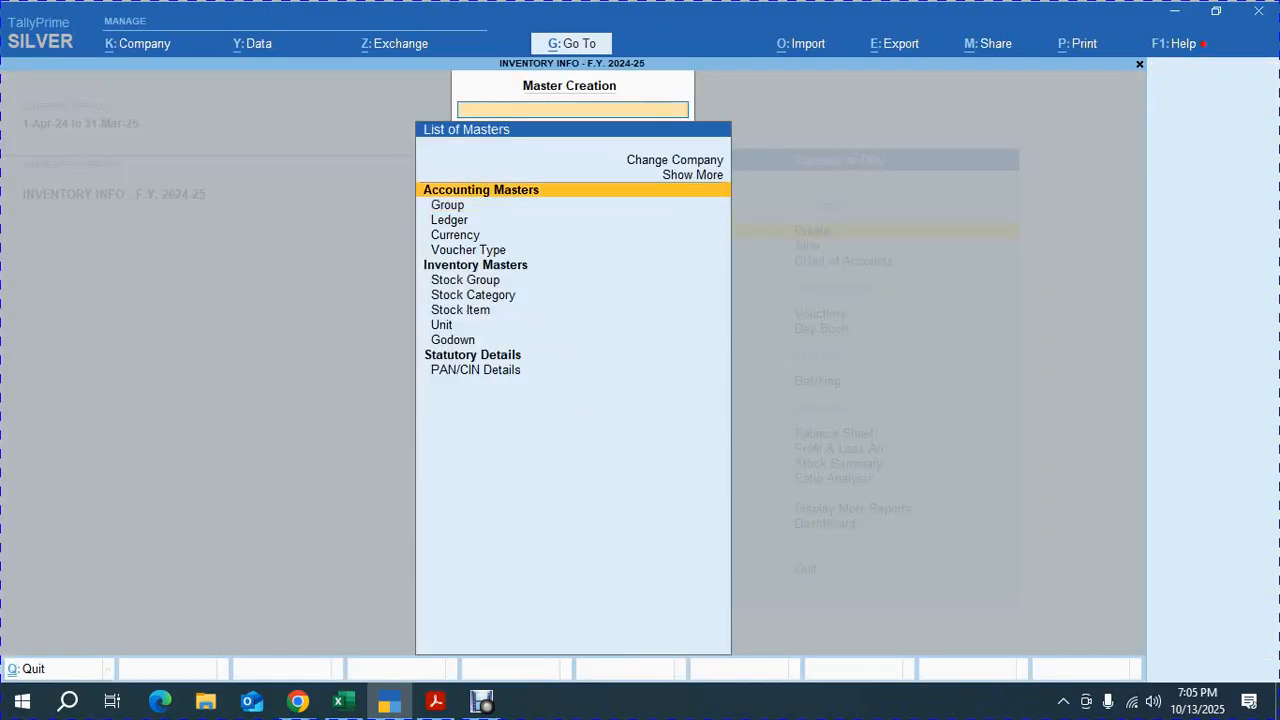
pyautogui.press('Down')
pyautogui.press('Down')
pyautogui.press('Down')
pyautogui.press('Down')
pyautogui.press('Down')
pyautogui.press('Down')
pyautogui.press('Down')
pyautogui.press('Down')
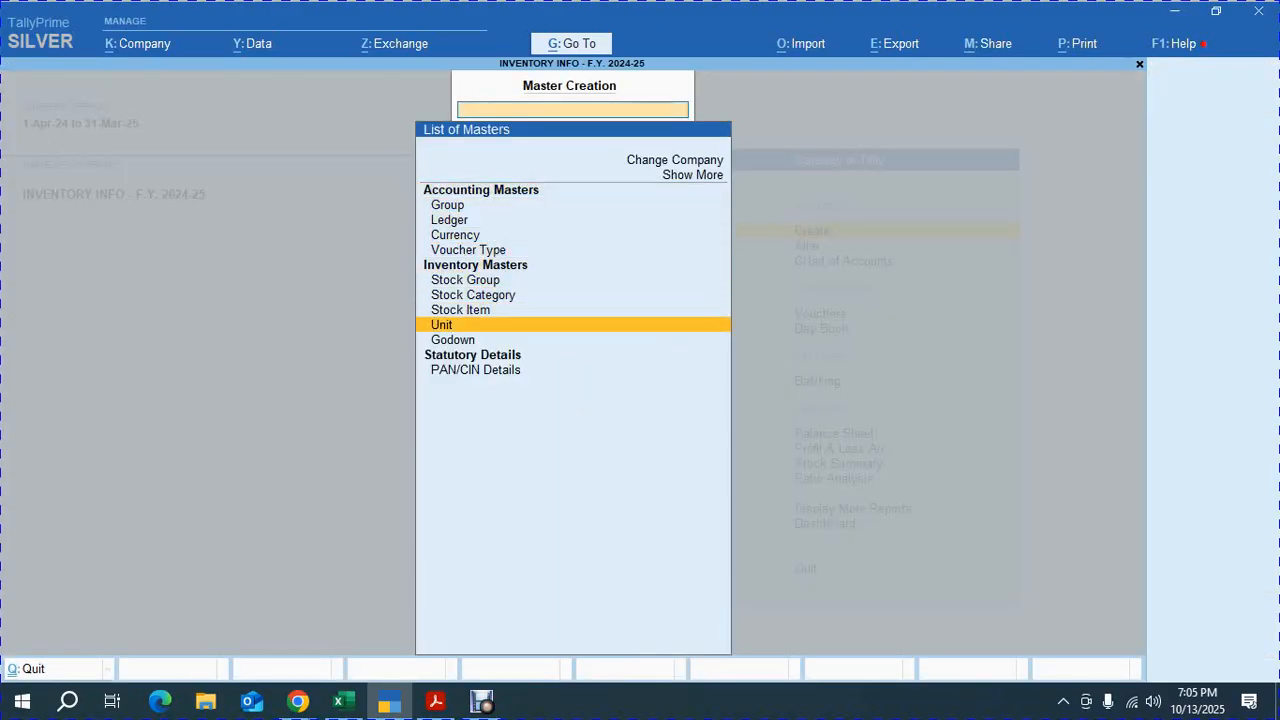
pyautogui.press('Return')
pyautogui.write('NOS.')
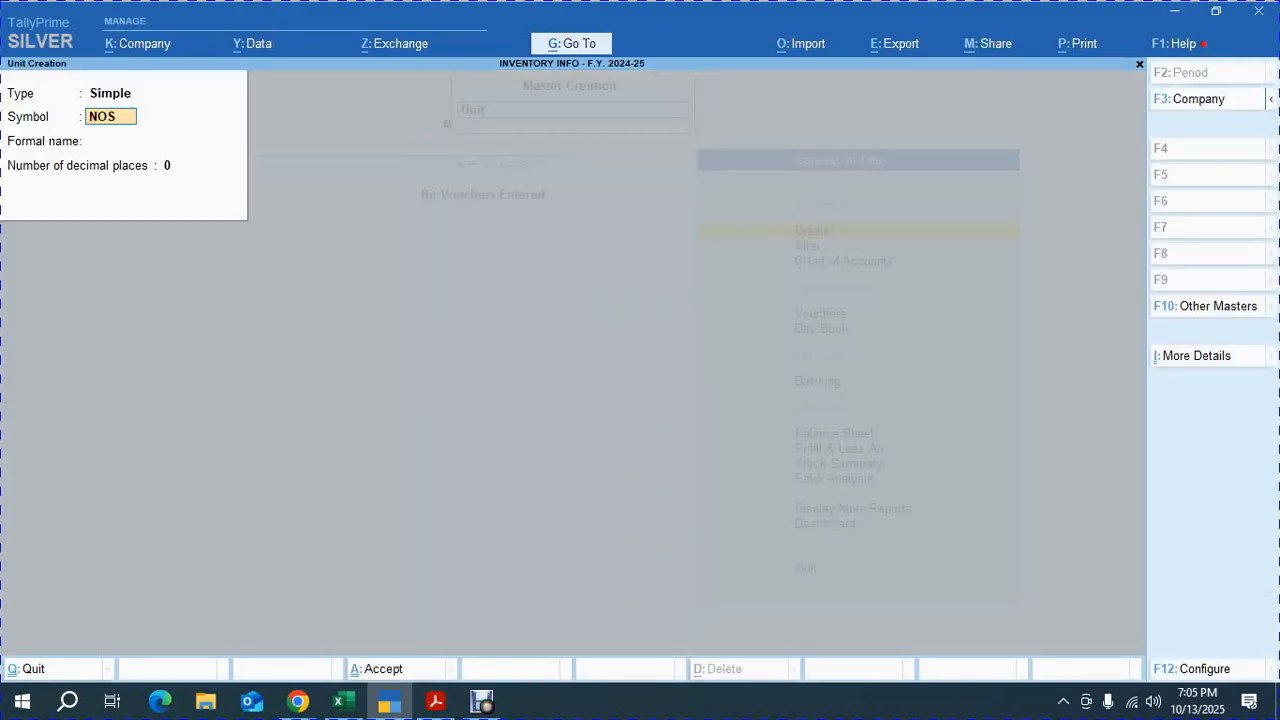
pyautogui.press('Return')
pyautogui.write('NU')
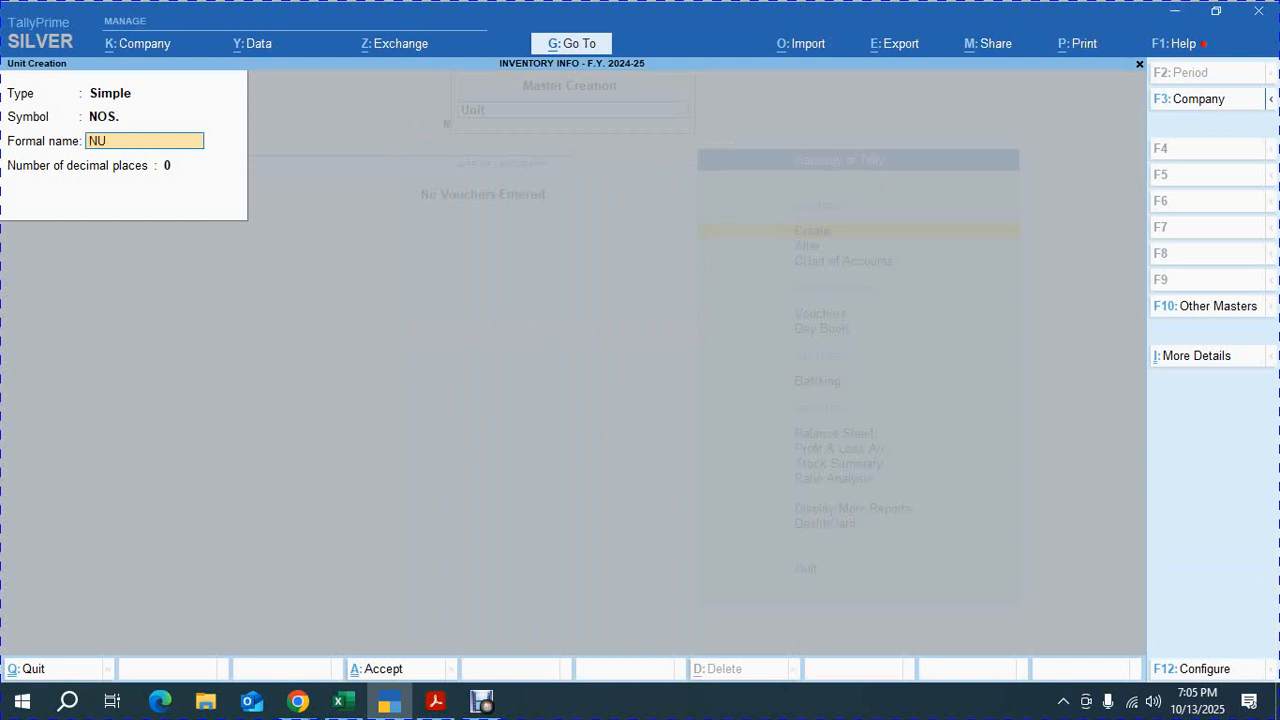
pyautogui.write('MBERS')
pyautogui.press('Return')
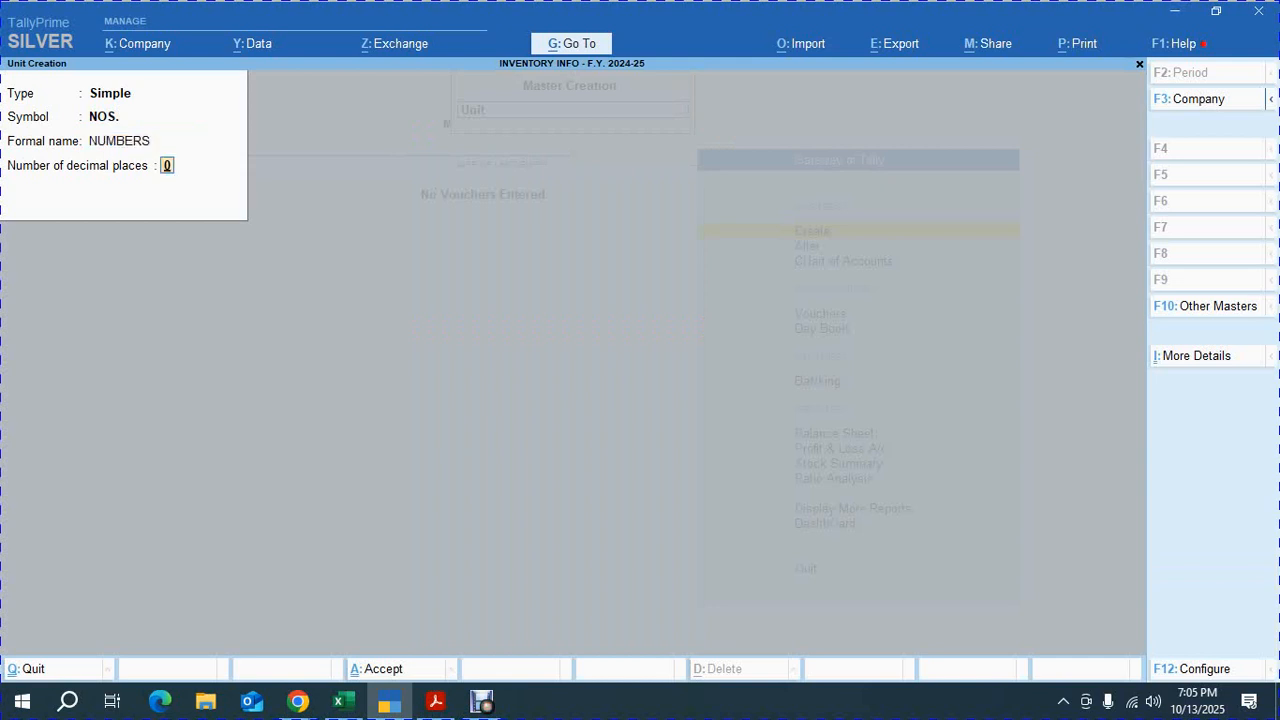
pyautogui.press('Return')
pyautogui.press('Return')
pyautogui.press('Escape')
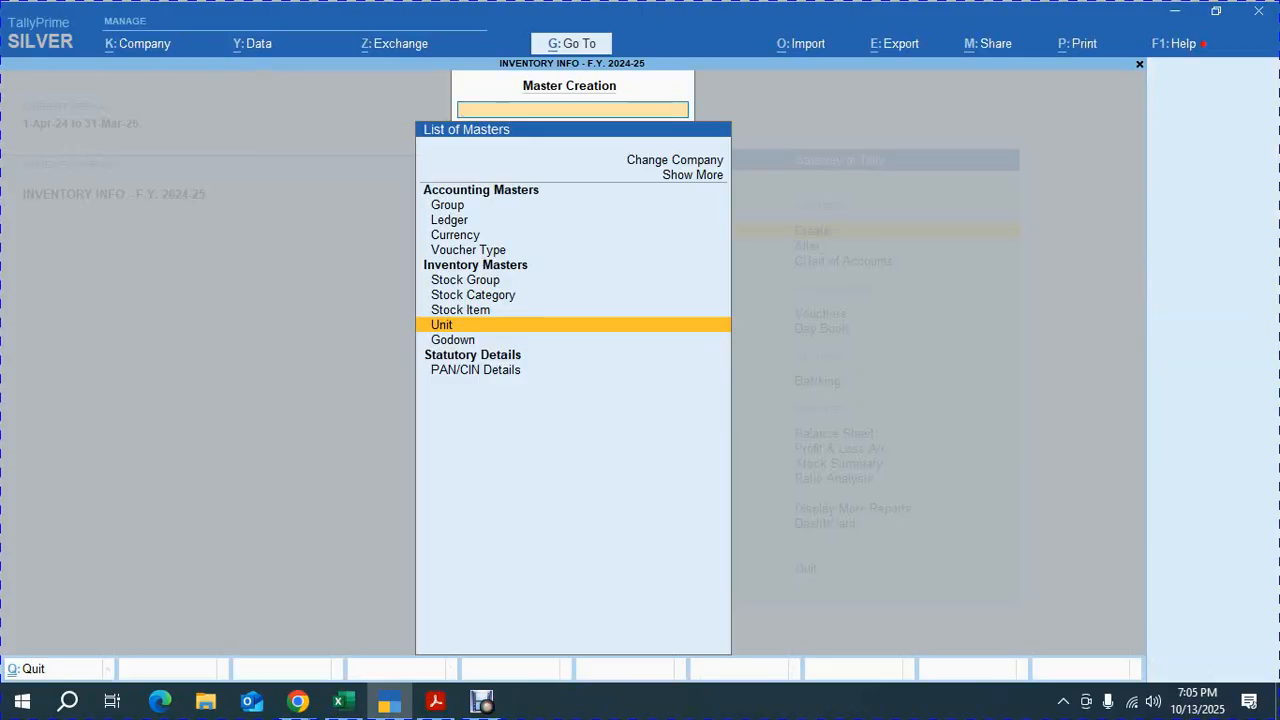
# Start a new stock item named Samsung 1.5 Tonne Split A/c, copied from the exercise PDF, with part number 101
pyautogui.press('Up')
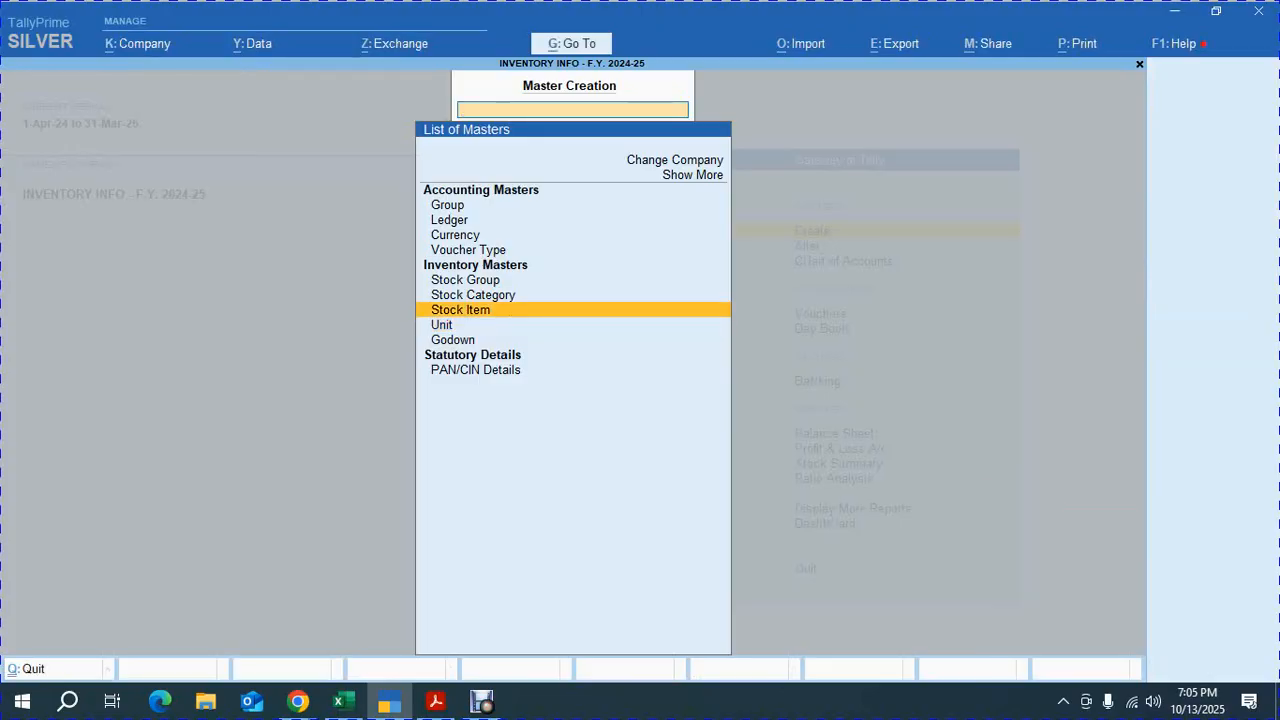
pyautogui.press('Return')
pyautogui.hotkey('alt', 'Tab')
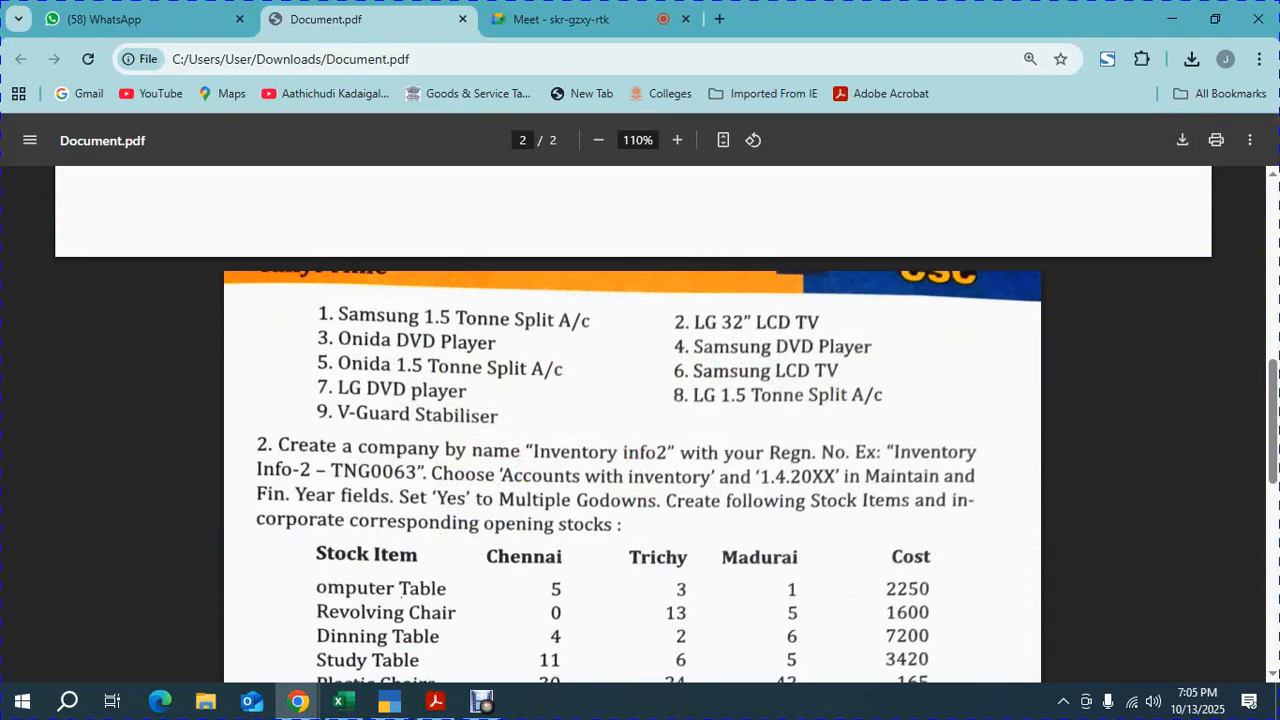
pyautogui.moveTo(337, 317); pyautogui.dragTo(590, 320)
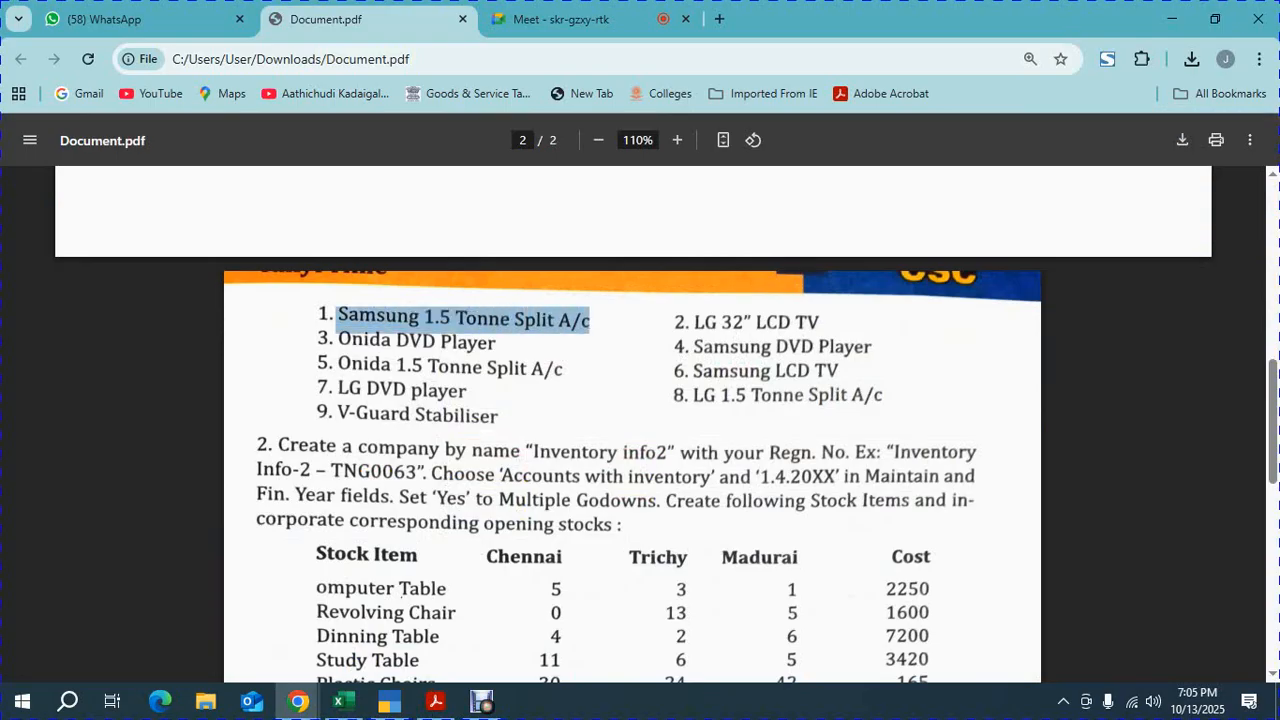
pyautogui.hotkey('ctrl', 'c')
pyautogui.hotkey('alt', 'Tab')
pyautogui.hotkey('ctrl', 'v')
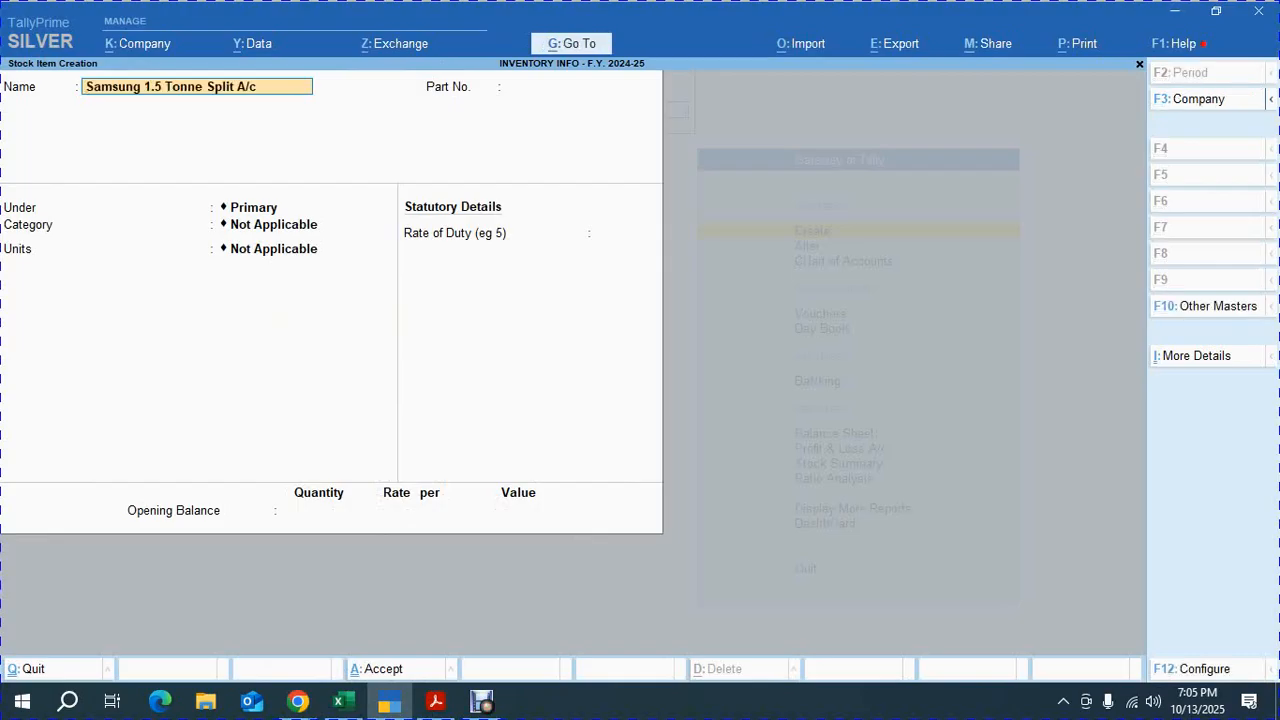
pyautogui.press('Return')
pyautogui.write('101')
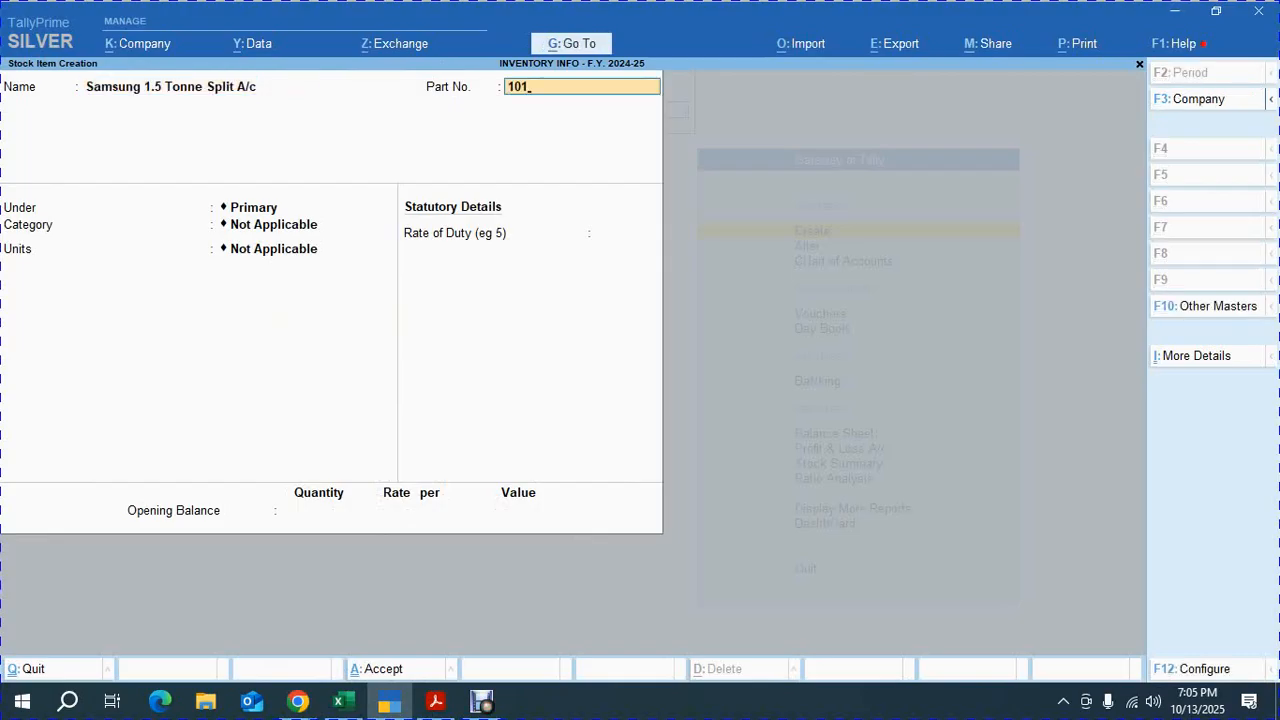
pyautogui.press('Return')
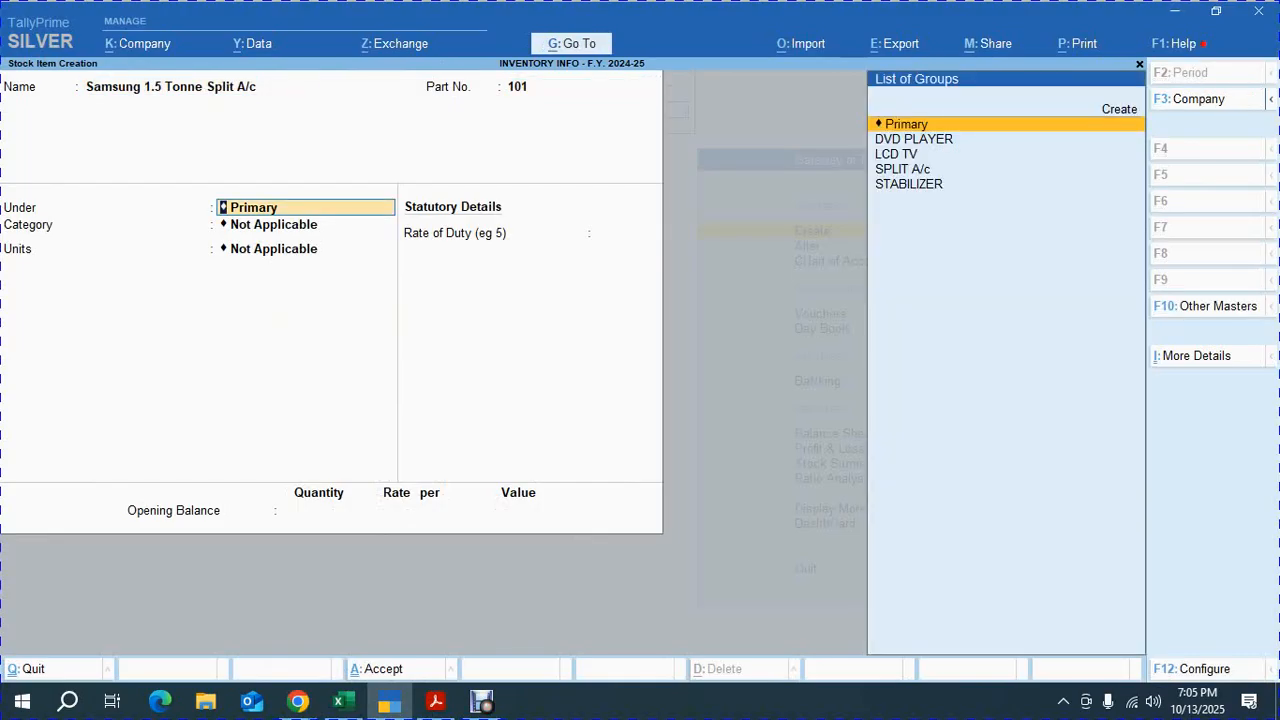
# Place the Samsung item under SPLIT A/c with category SAMSUNG and units NOS., and accept the item
pyautogui.press('Down')
pyautogui.press('Down')
pyautogui.press('Down')
pyautogui.press('Return')
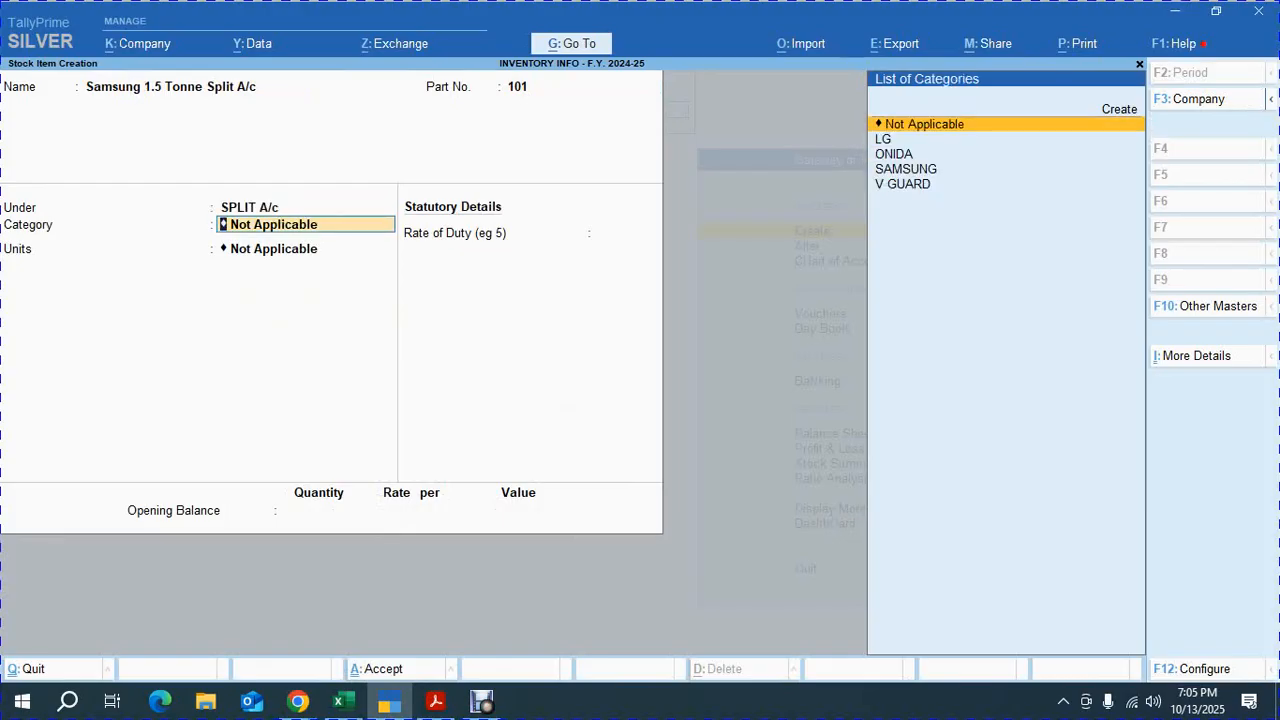
pyautogui.press('Down')
pyautogui.press('Down')
pyautogui.press('Down')
pyautogui.press('Return')
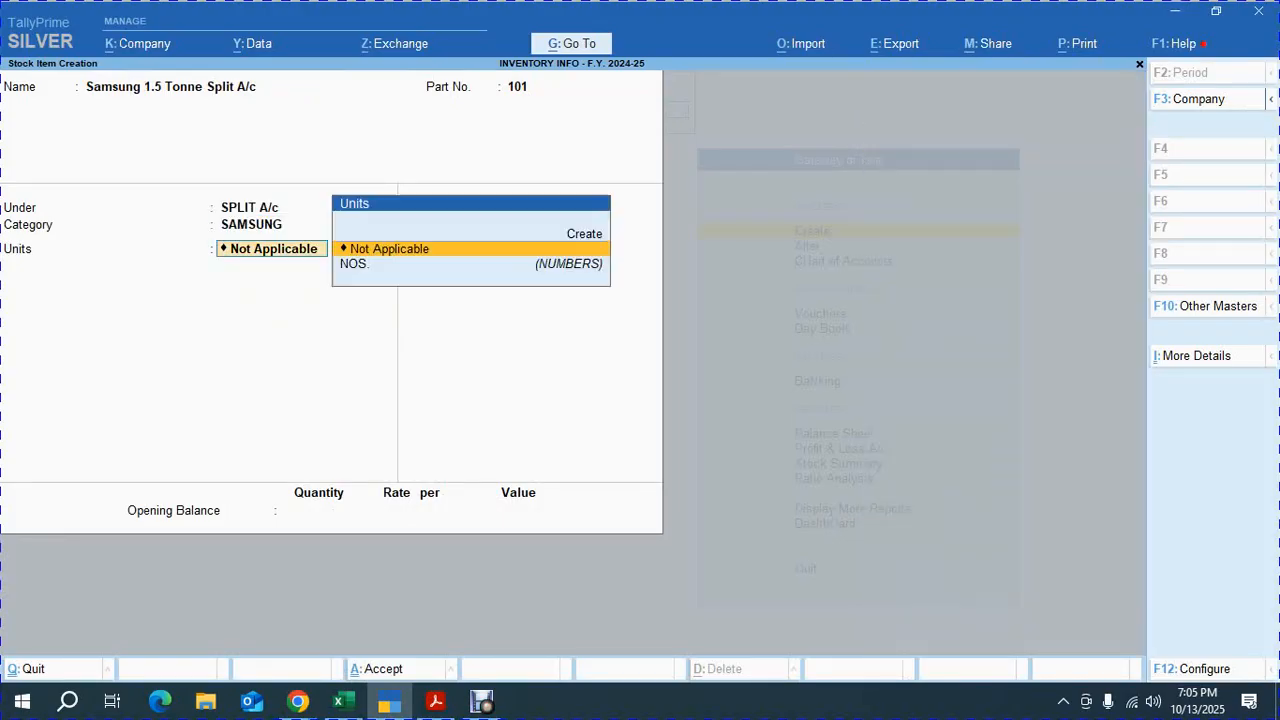
pyautogui.press('Down')
pyautogui.press('Return')
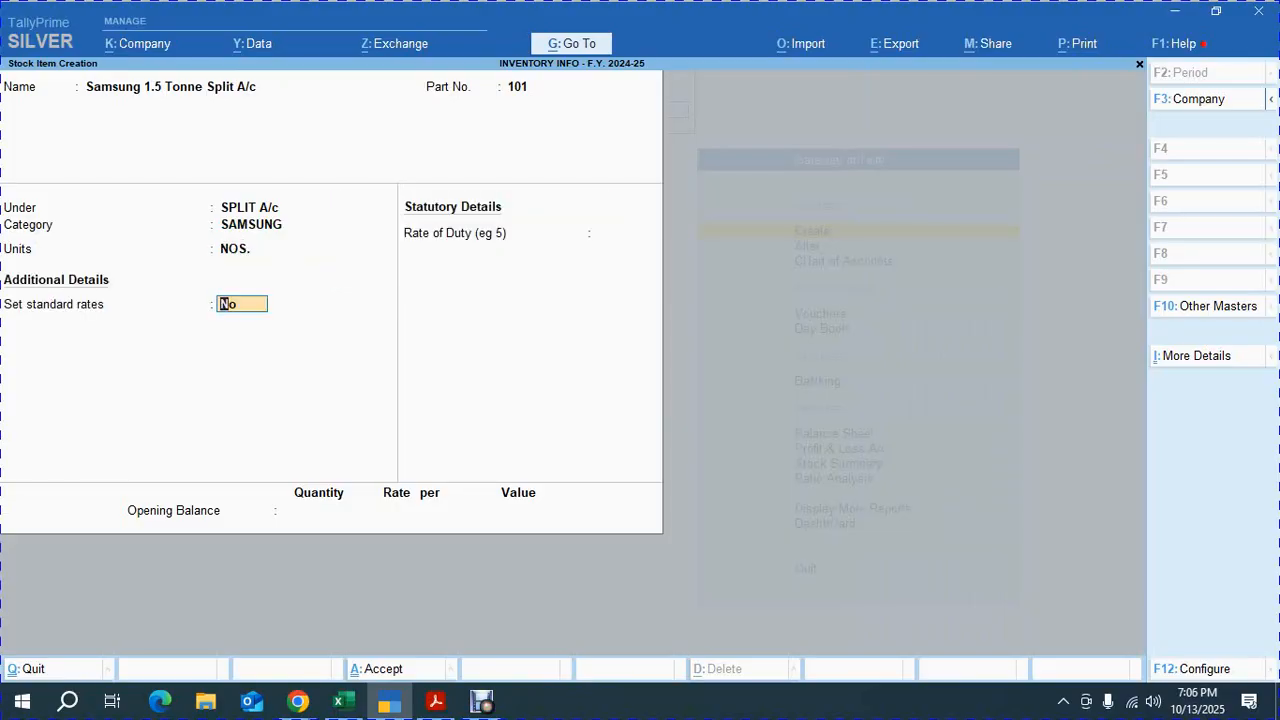
pyautogui.press('Return')
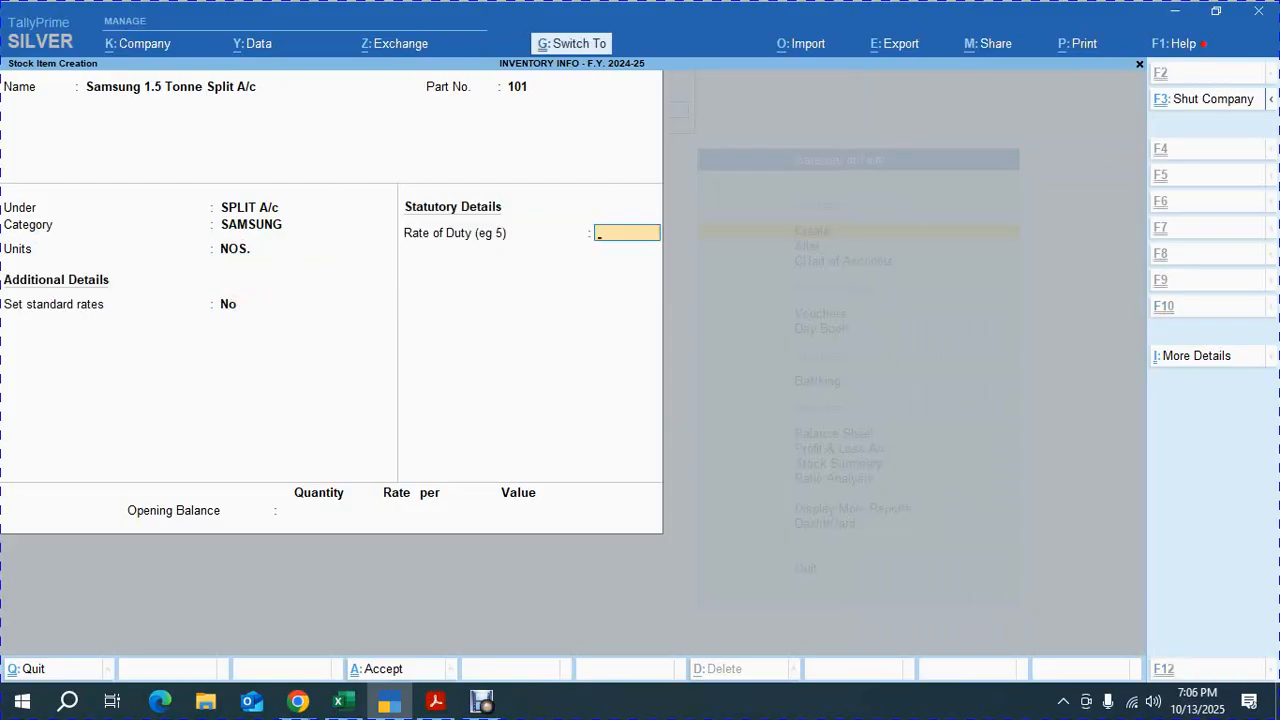
pyautogui.press('Return')
# Copy LG 32" LCD TV from the exercise PDF as the next stock item's name and give it part number 102
pyautogui.hotkey('alt', 'Tab')
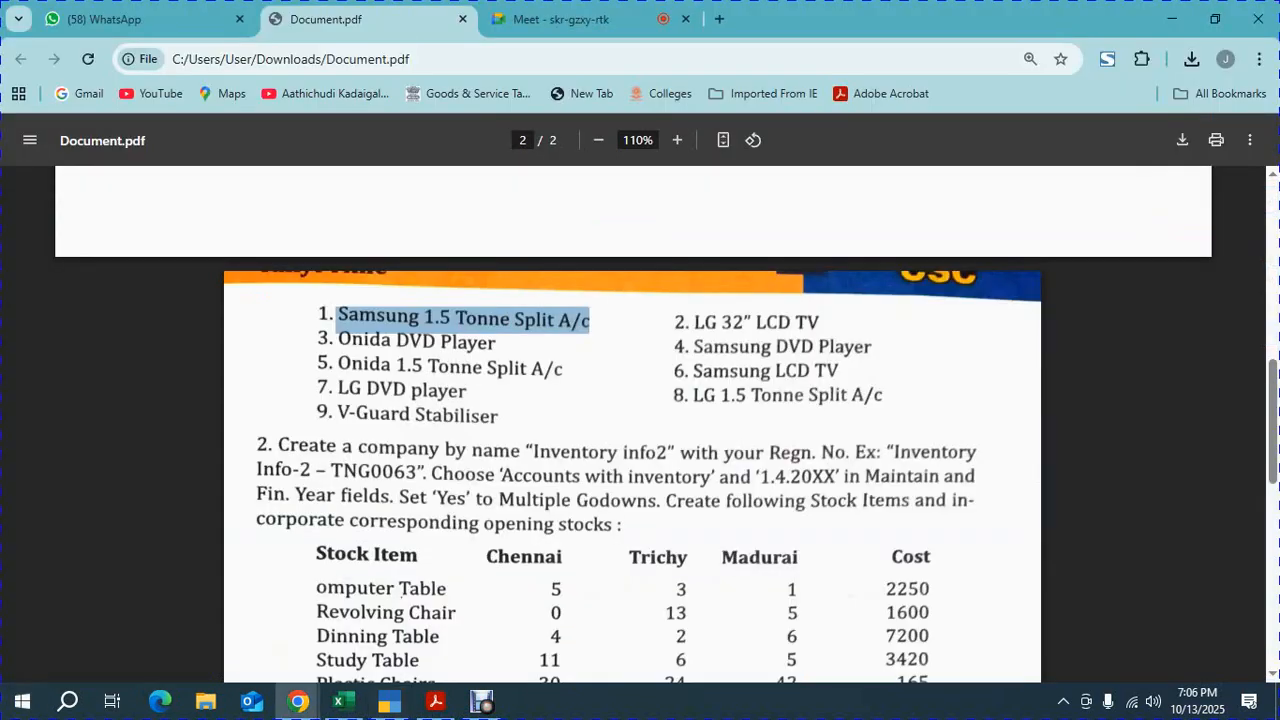
pyautogui.moveTo(680, 323)
pyautogui.mouseDown()
pyautogui.moveTo(806, 323)
pyautogui.moveTo(684, 348)
pyautogui.moveTo(694, 323)
pyautogui.mouseUp()
pyautogui.click(819, 323)
pyautogui.hotkey('ctrl', 'c')
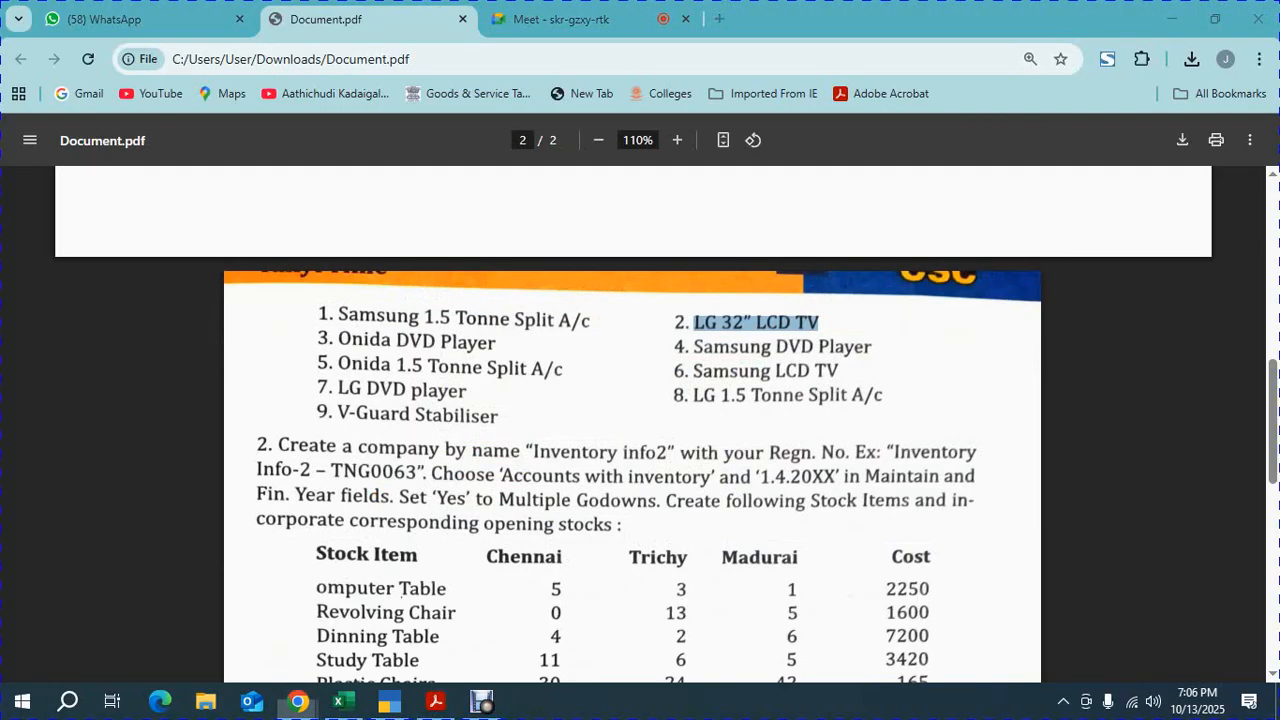
pyautogui.hotkey('alt', 'Tab')
pyautogui.hotkey('ctrl', 'v')
pyautogui.press('Return')
pyautogui.write('102')
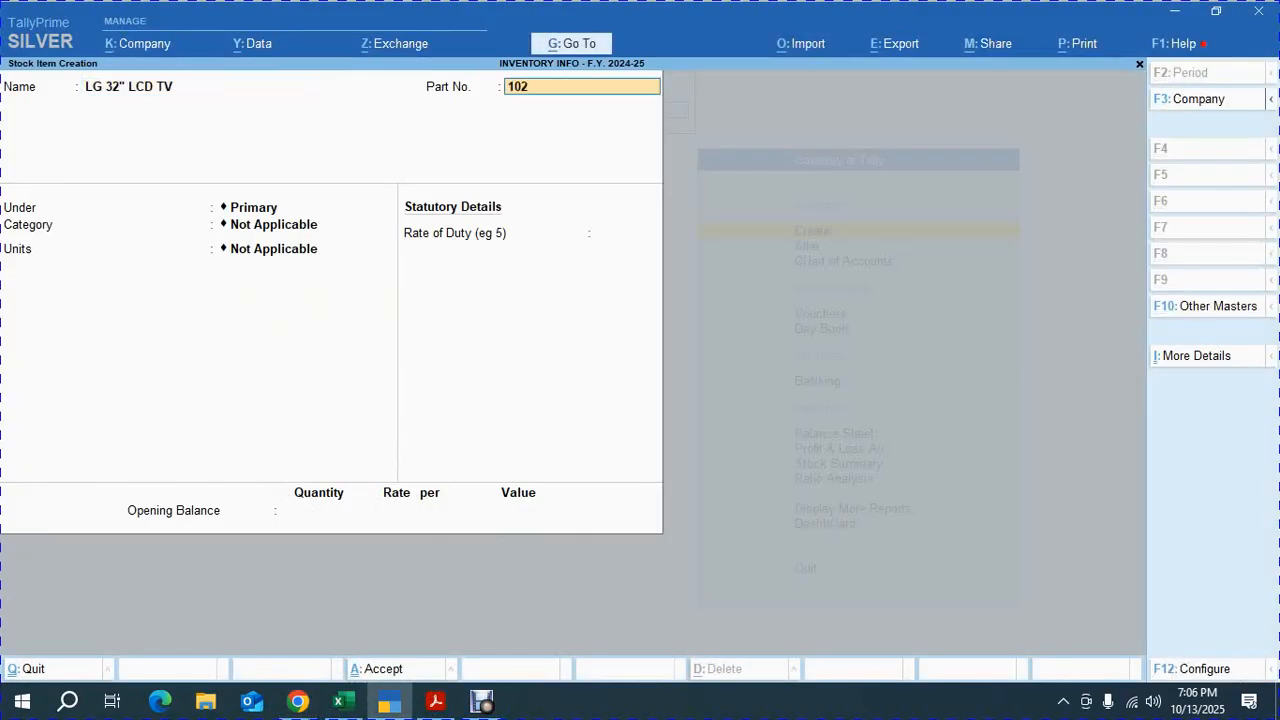
# Place the LG 32" LCD TV under LCD TV with category LG and units NOS., and accept the item
pyautogui.press('Return')
pyautogui.press('Down')
pyautogui.press('Down')
pyautogui.press('Down')
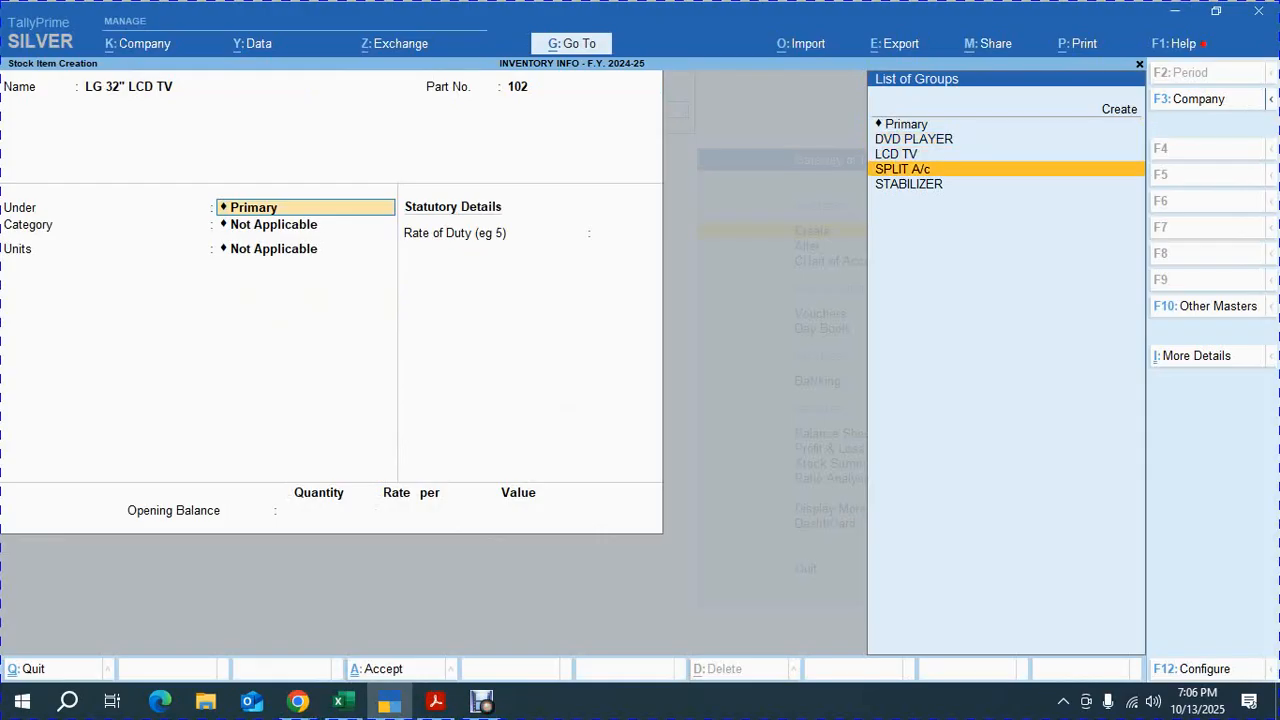
pyautogui.press('Up')
pyautogui.press('Return')
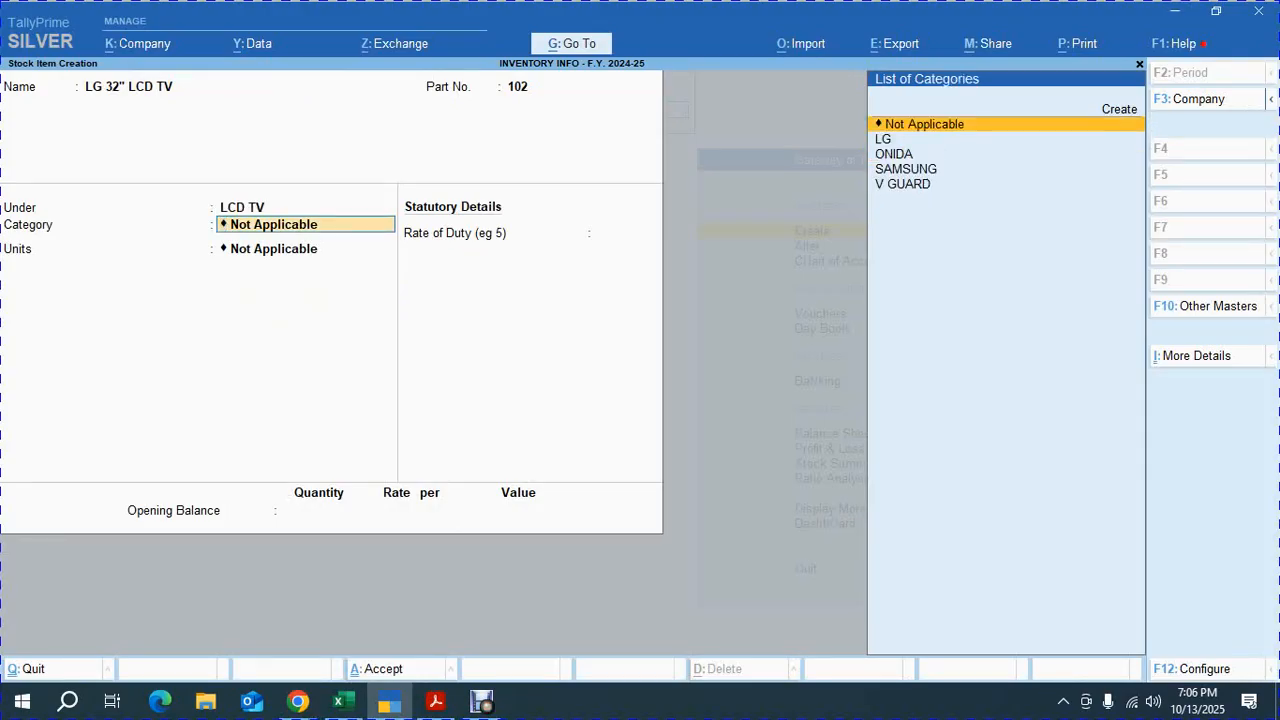
pyautogui.press('Down')
pyautogui.press('Return')
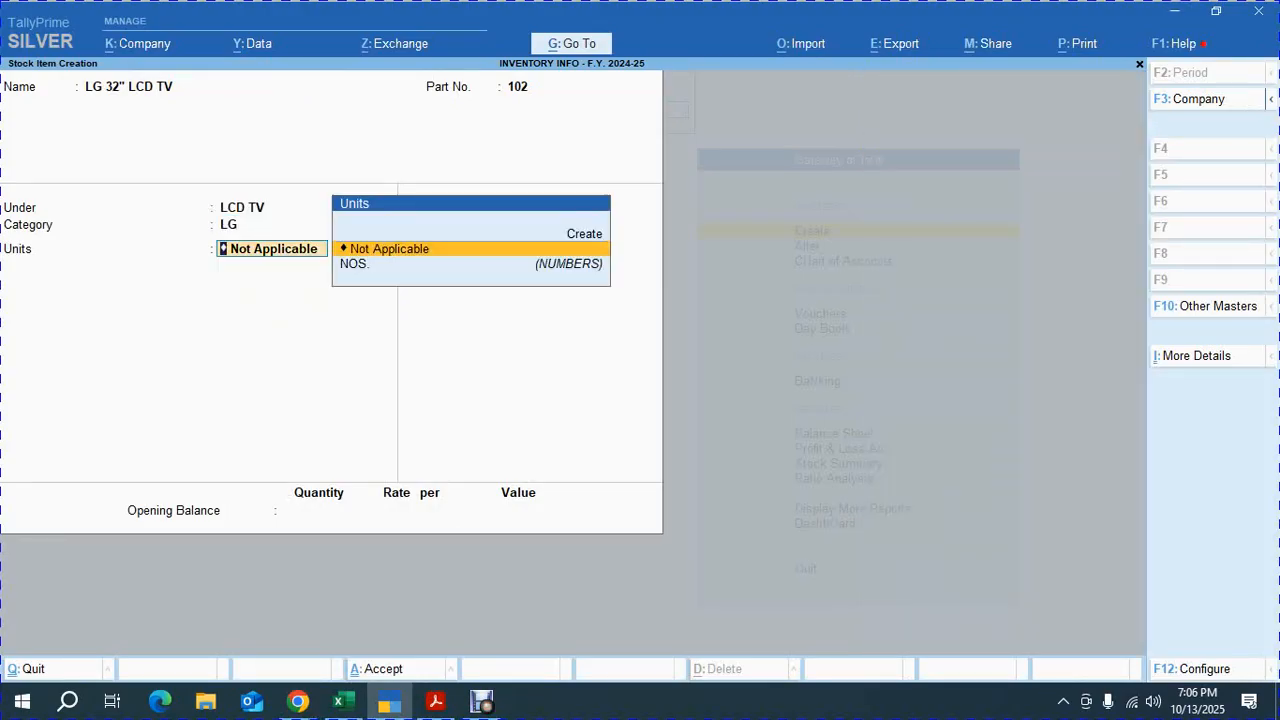
pyautogui.press('Down')
pyautogui.press('Return')
pyautogui.press('Return')
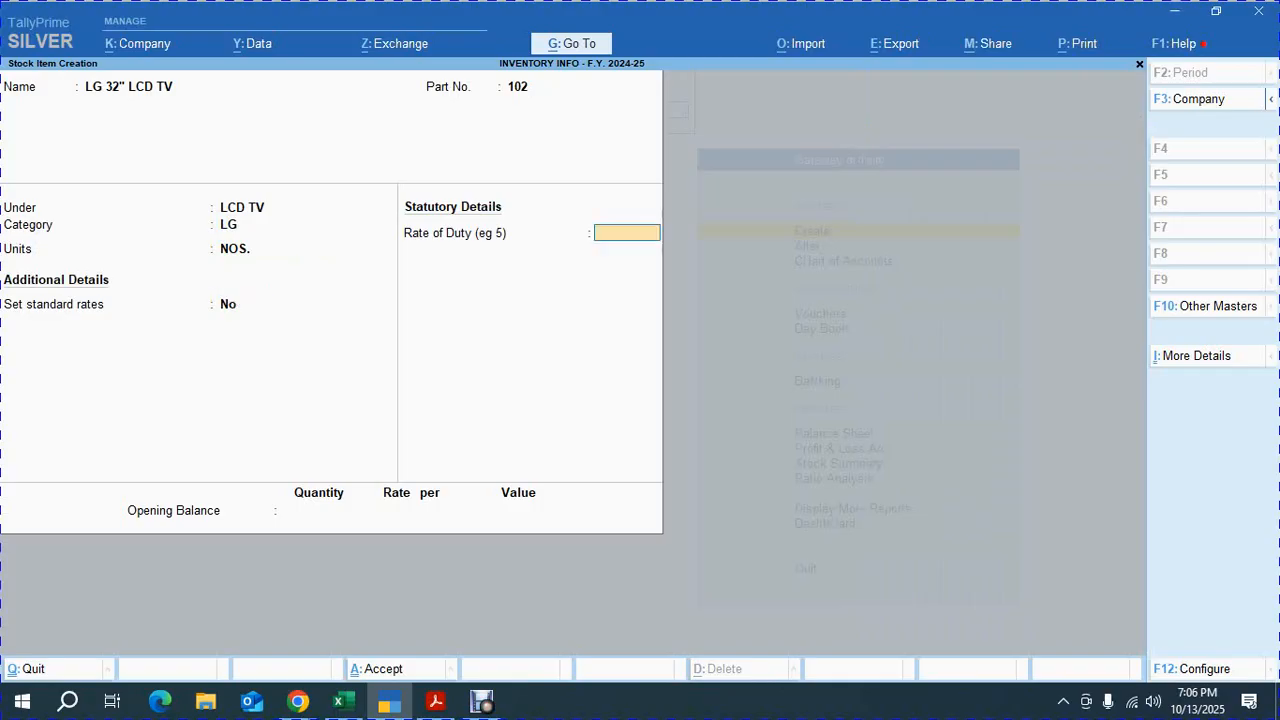
pyautogui.hotkey('ctrl', 'a')
# Copy Onida DVD Player from the exercise PDF as the next stock item's name and give it part number 103
pyautogui.hotkey('alt', 'Tab')
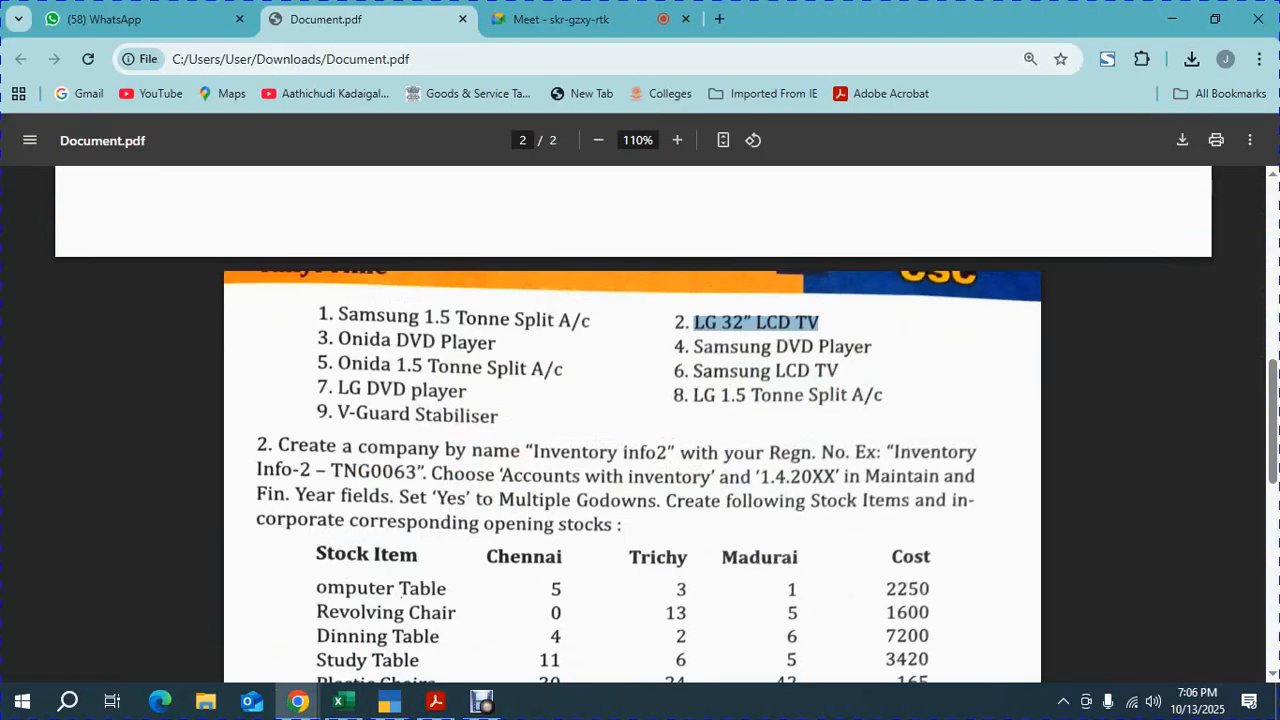
pyautogui.moveTo(497, 343); pyautogui.dragTo(338, 342)
pyautogui.hotkey('alt', 'Tab')
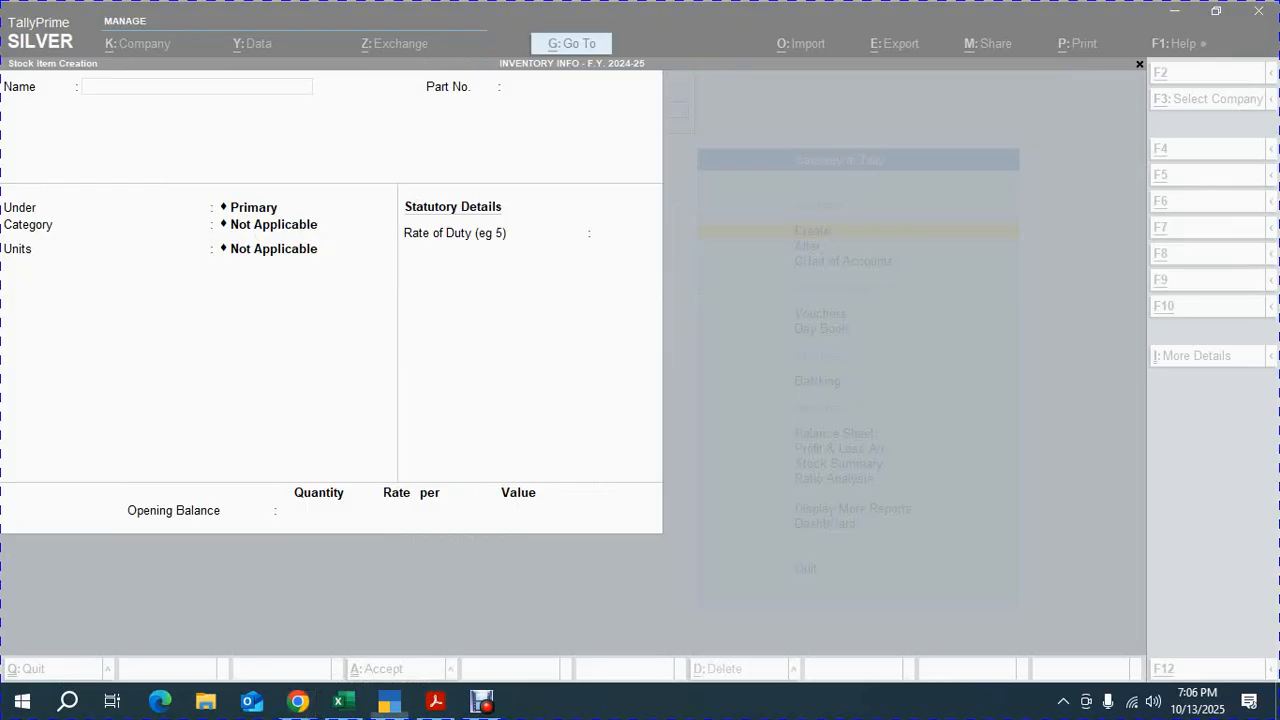
pyautogui.hotkey('ctrl', 'alt', 'v')
pyautogui.press('Return')
pyautogui.write('103')
pyautogui.press('Return')
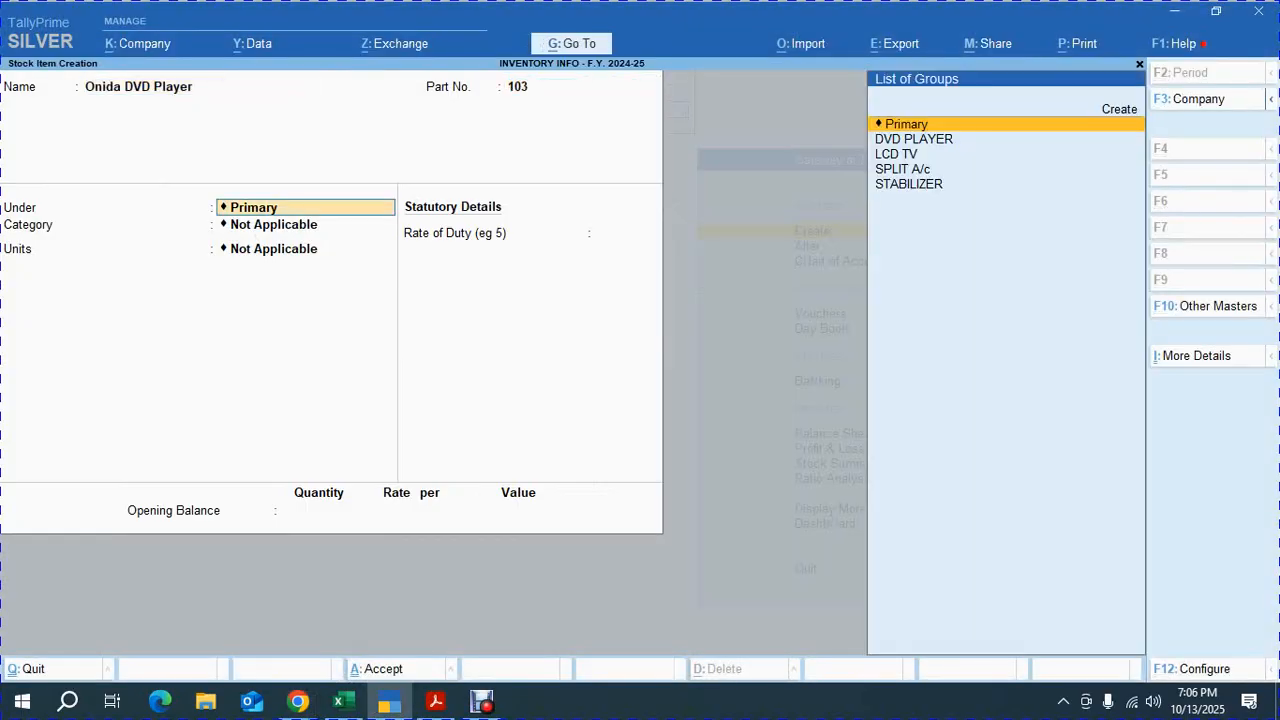
# Place the Onida DVD Player under DVD PLAYER with category ONIDA and units NOS., and accept the item
pyautogui.press('Down')
pyautogui.press('Down')
pyautogui.press('Up')
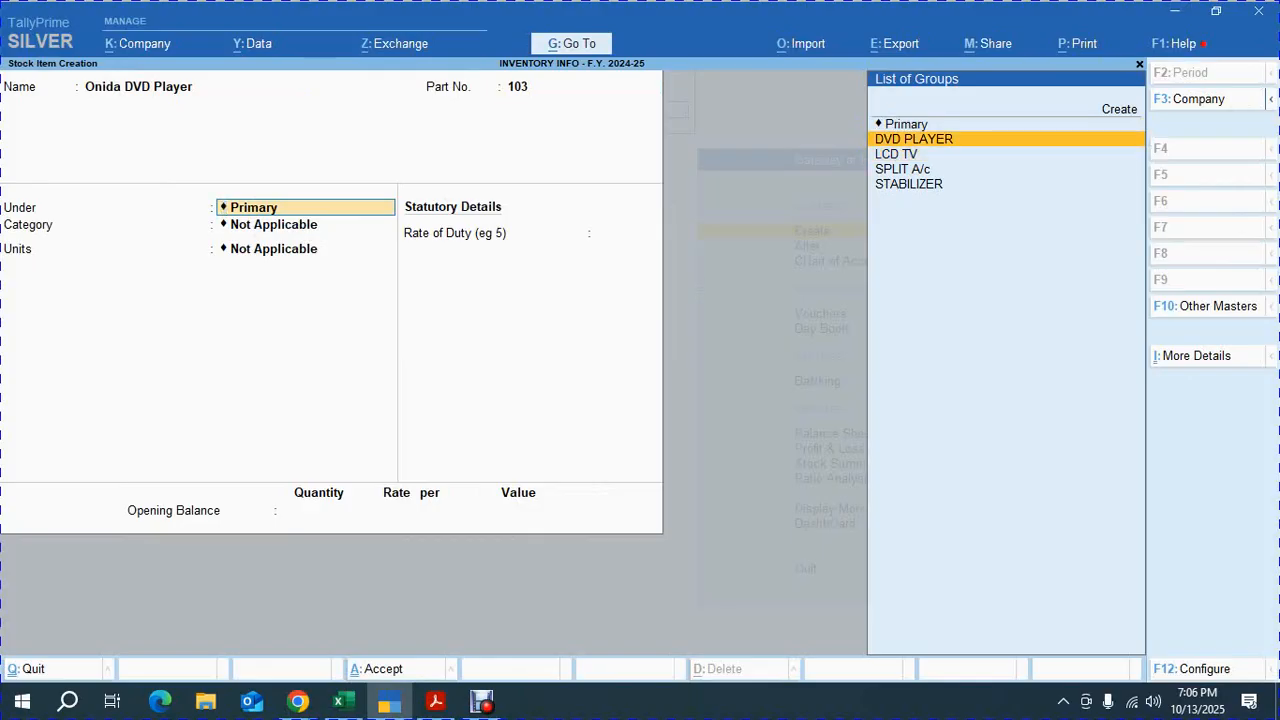
pyautogui.press('Return')
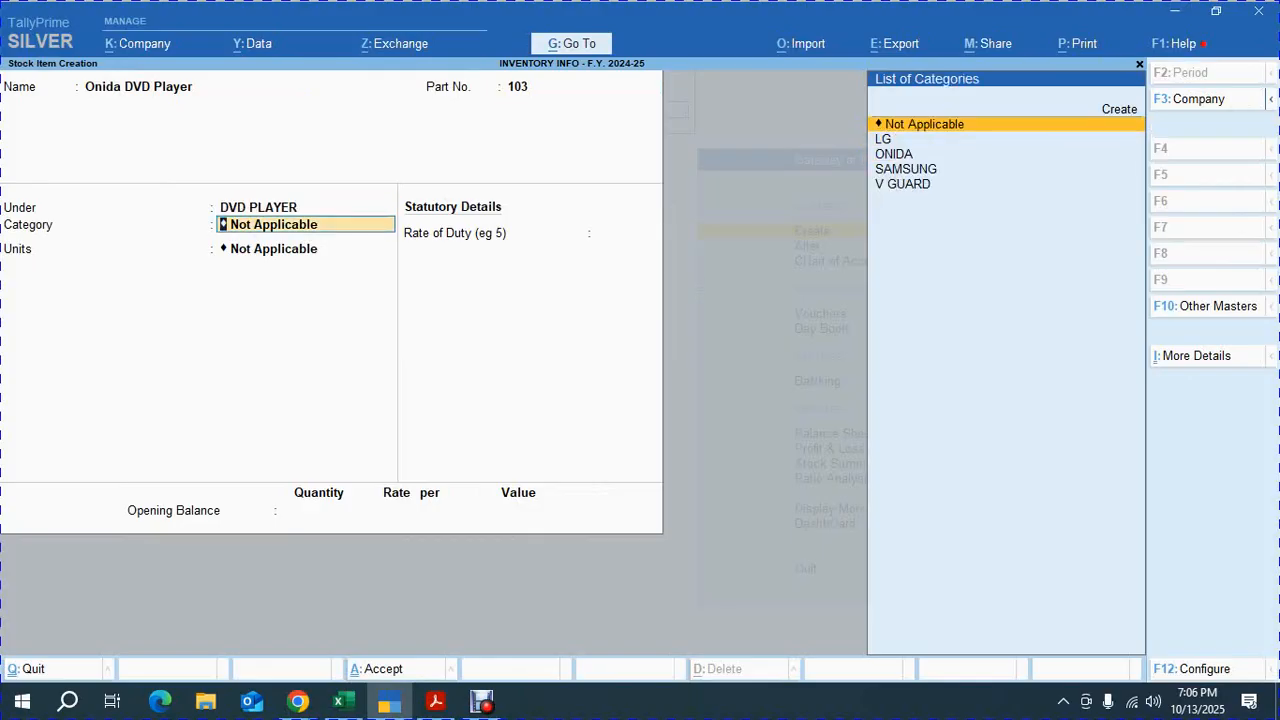
pyautogui.press('Down')
pyautogui.press('Down')
pyautogui.press('Return')
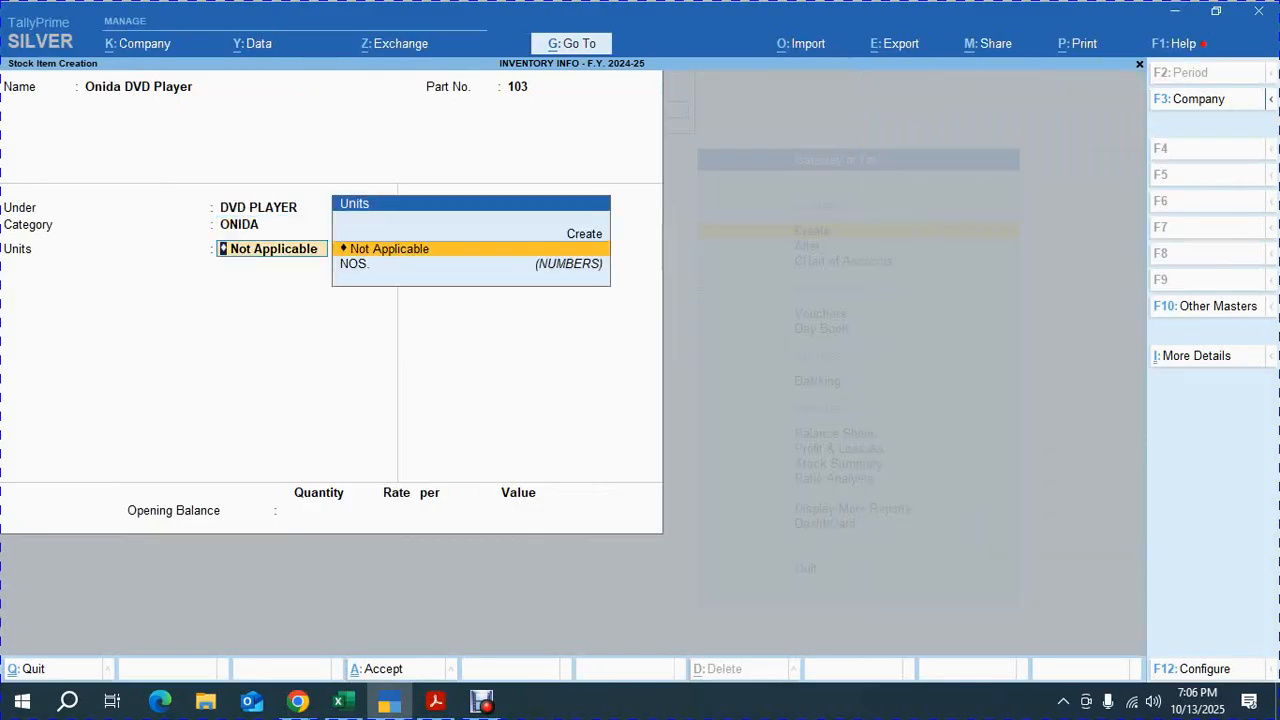
pyautogui.press('Down')
pyautogui.press('Return')
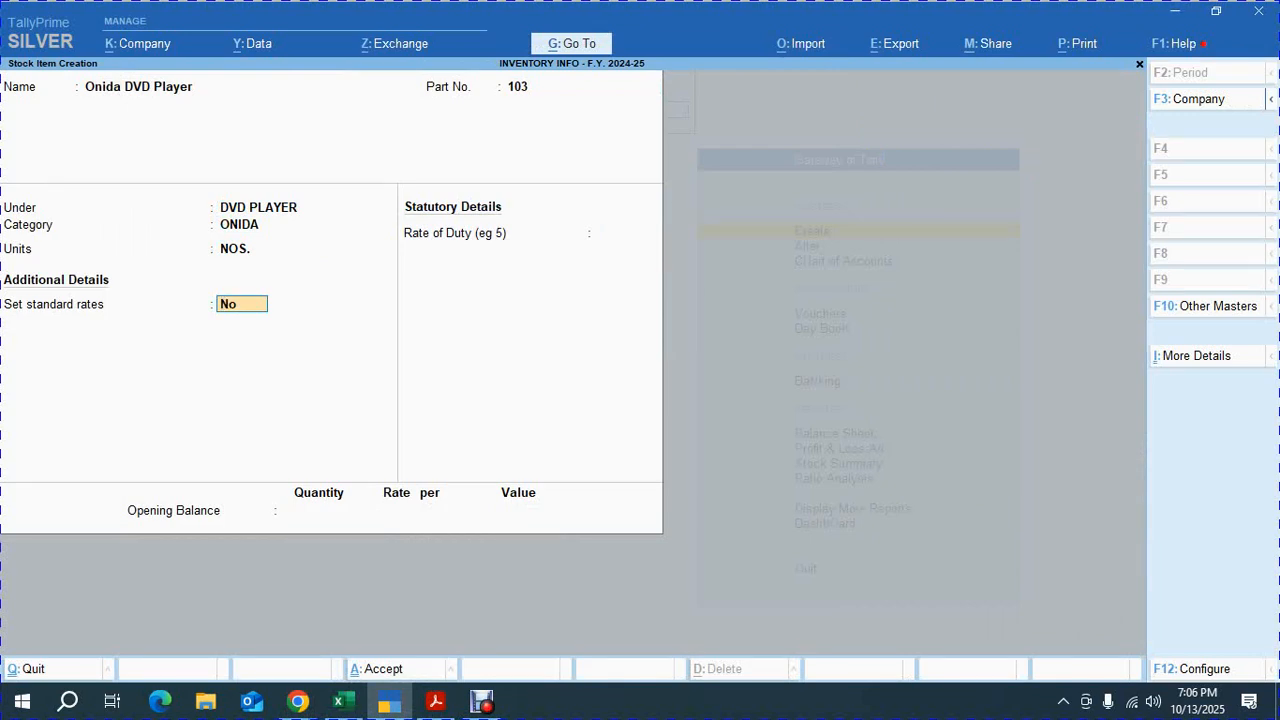
pyautogui.press('ctrl')
pyautogui.hotkey('ctrl', 'a')
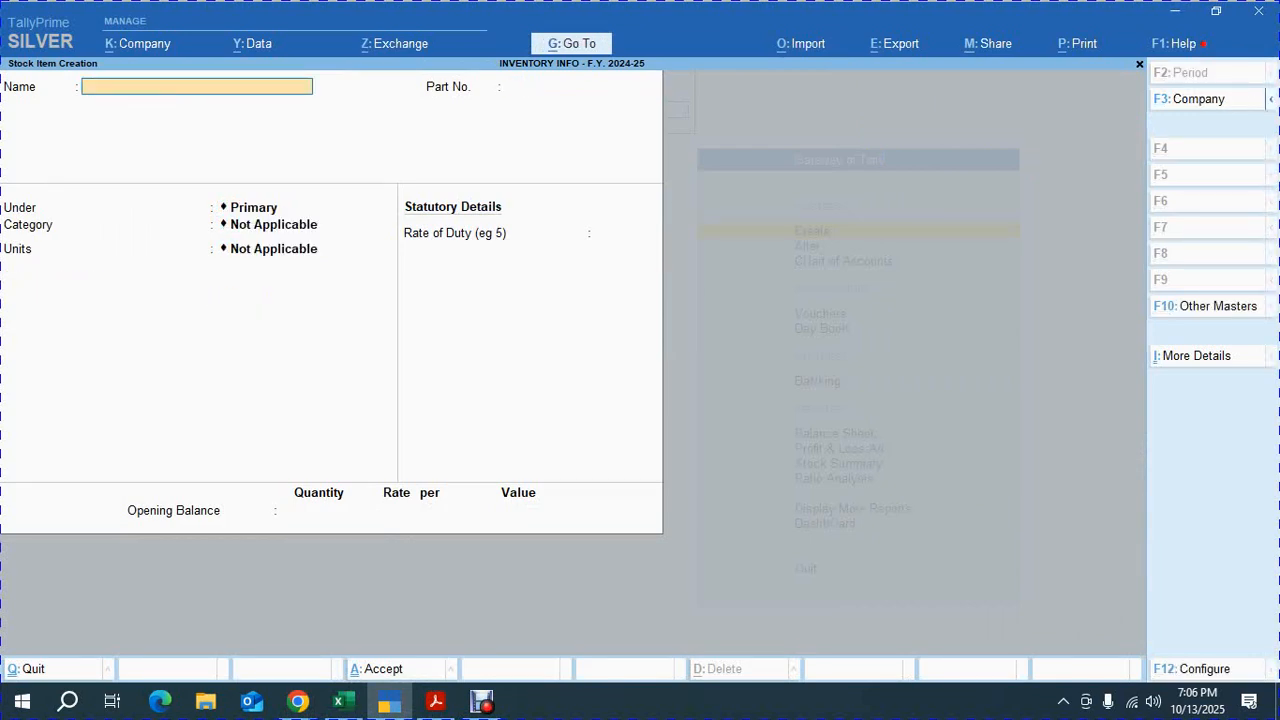
# Copy Samsung DVD Player from the exercise PDF as the next stock item's name and give it part number 104
pyautogui.hotkey('alt', 'Tab')
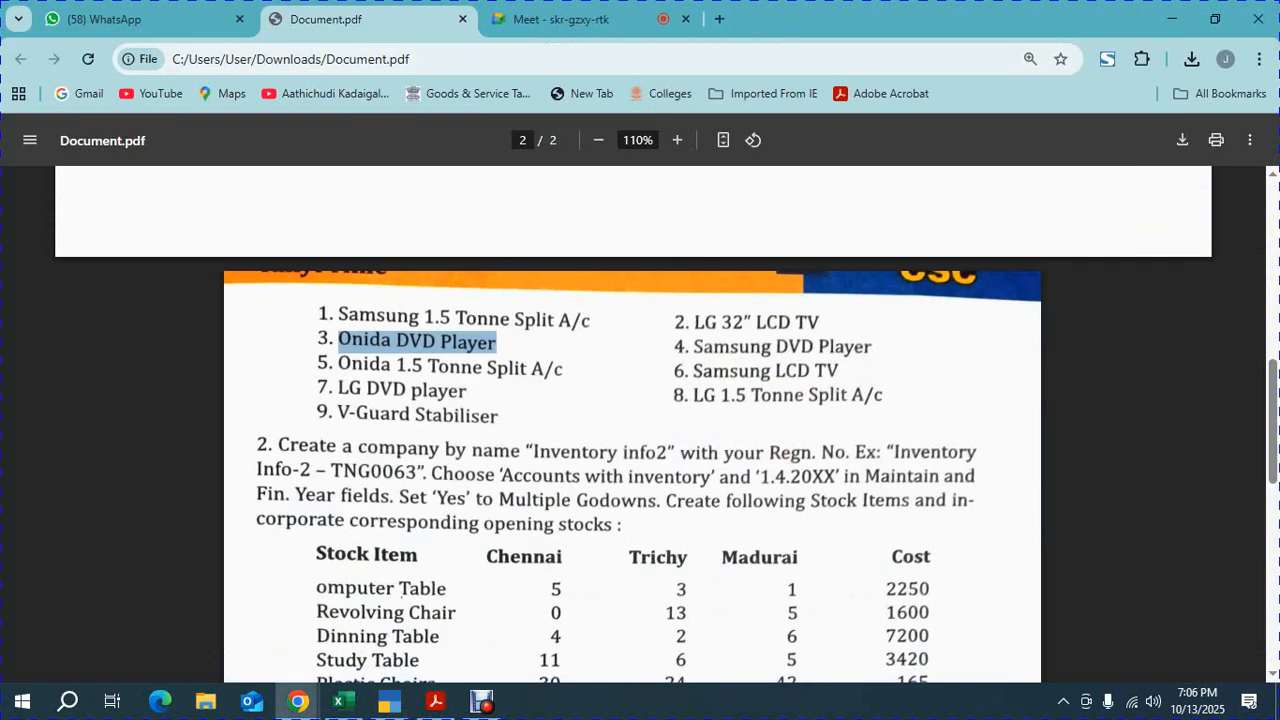
pyautogui.doubleClick(846, 347)
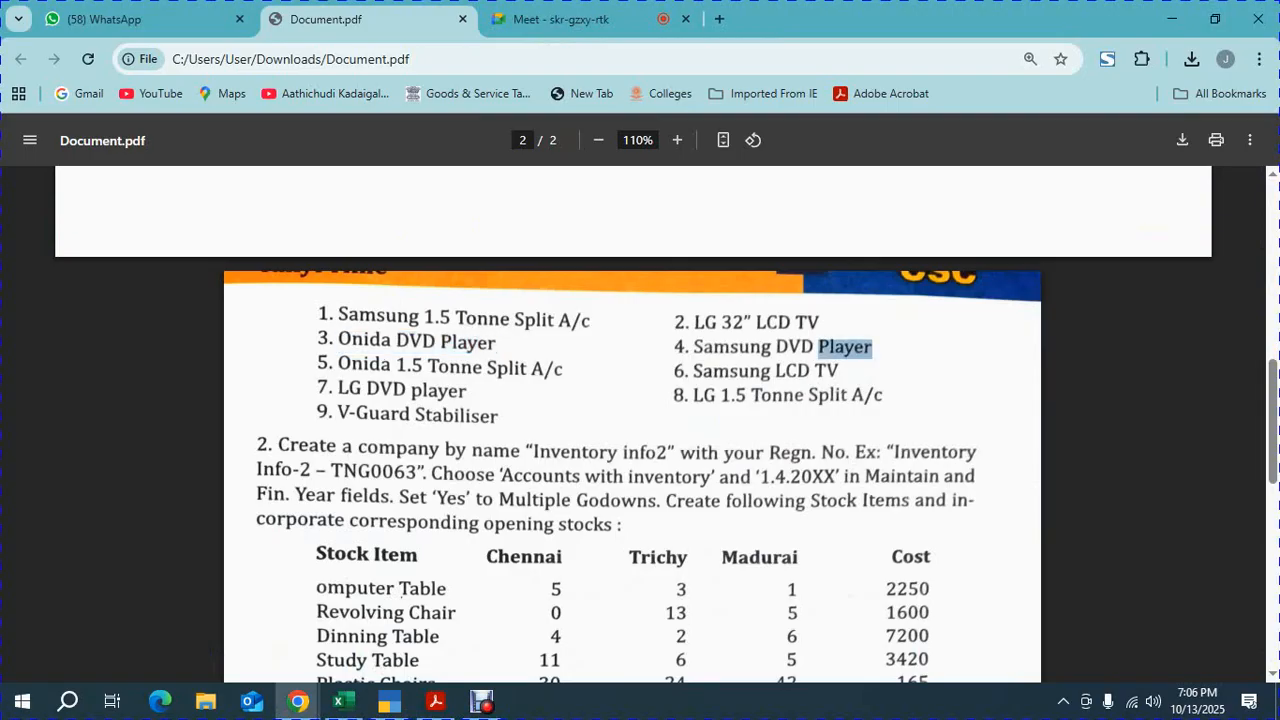
pyautogui.click(846, 347)
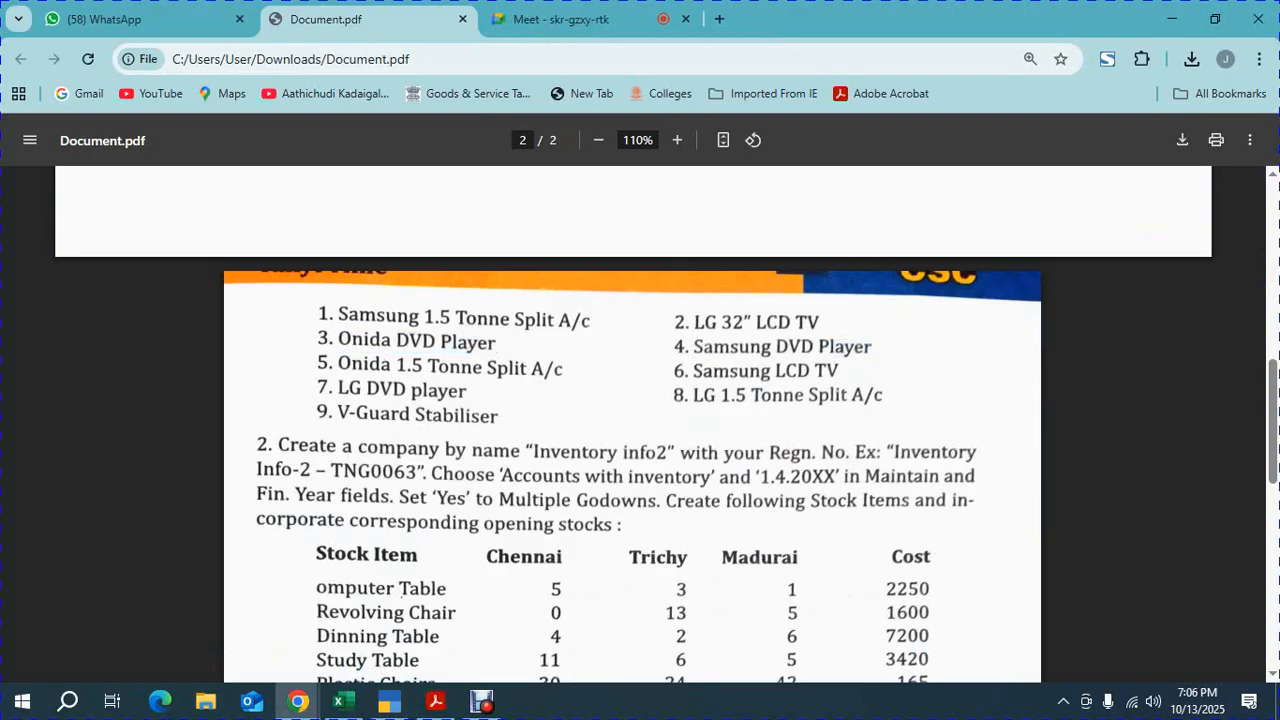
pyautogui.moveTo(873, 348); pyautogui.dragTo(693, 348)
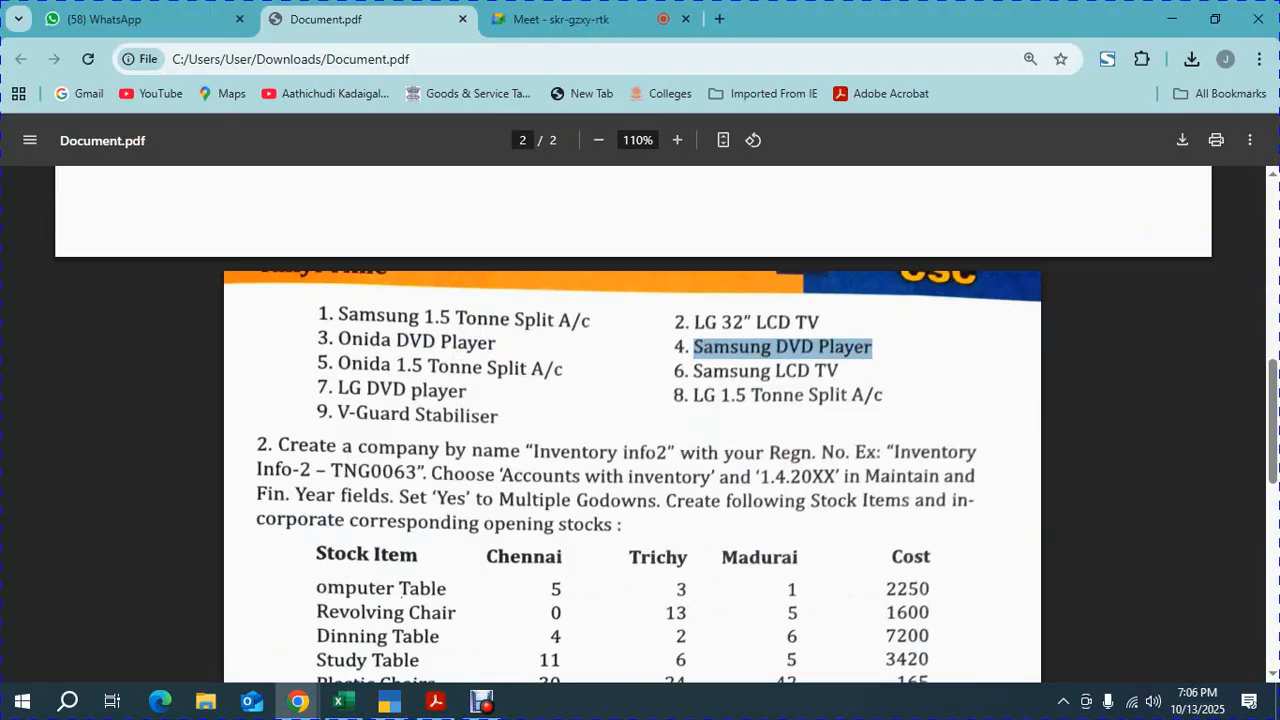
pyautogui.hotkey('alt', 'Tab')
pyautogui.hotkey('ctrl', 'alt', 'v')
pyautogui.press('Return')
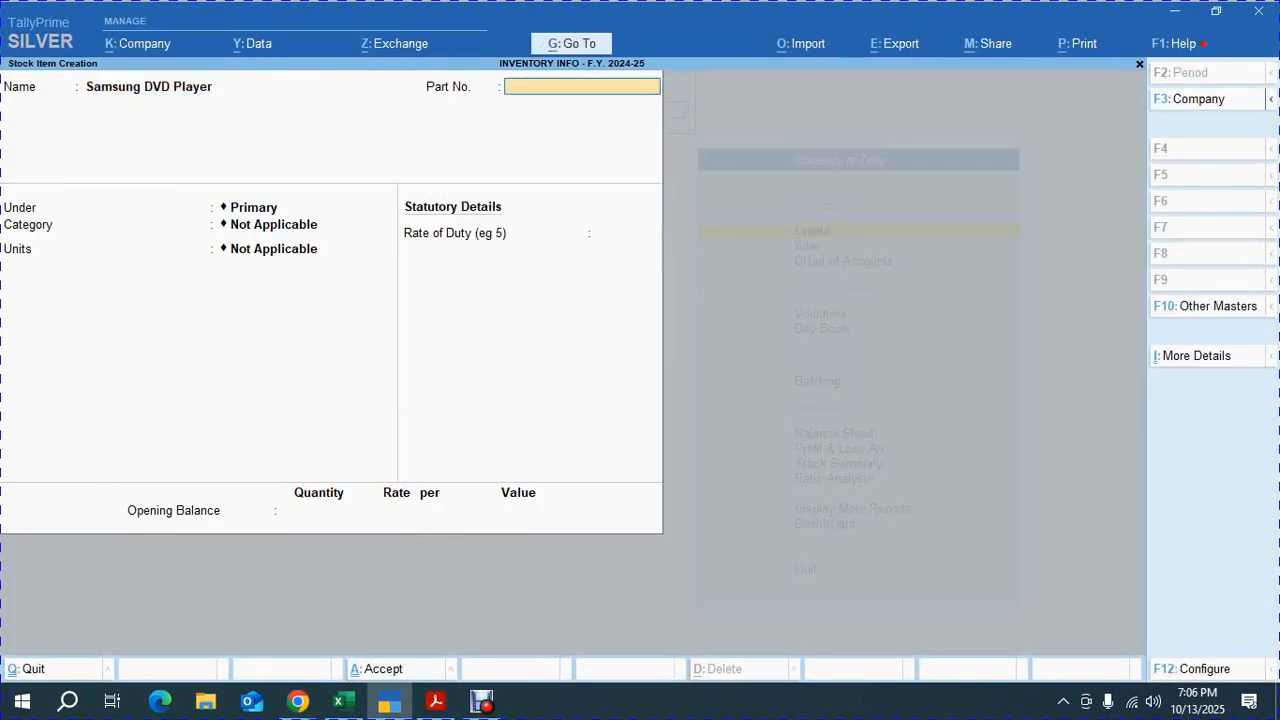
pyautogui.write('104')
pyautogui.press('Return')
# Place the Samsung DVD Player under DVD PLAYER with category SAMSUNG, units NOS., standard rates No, and accept the item
pyautogui.press('Down')
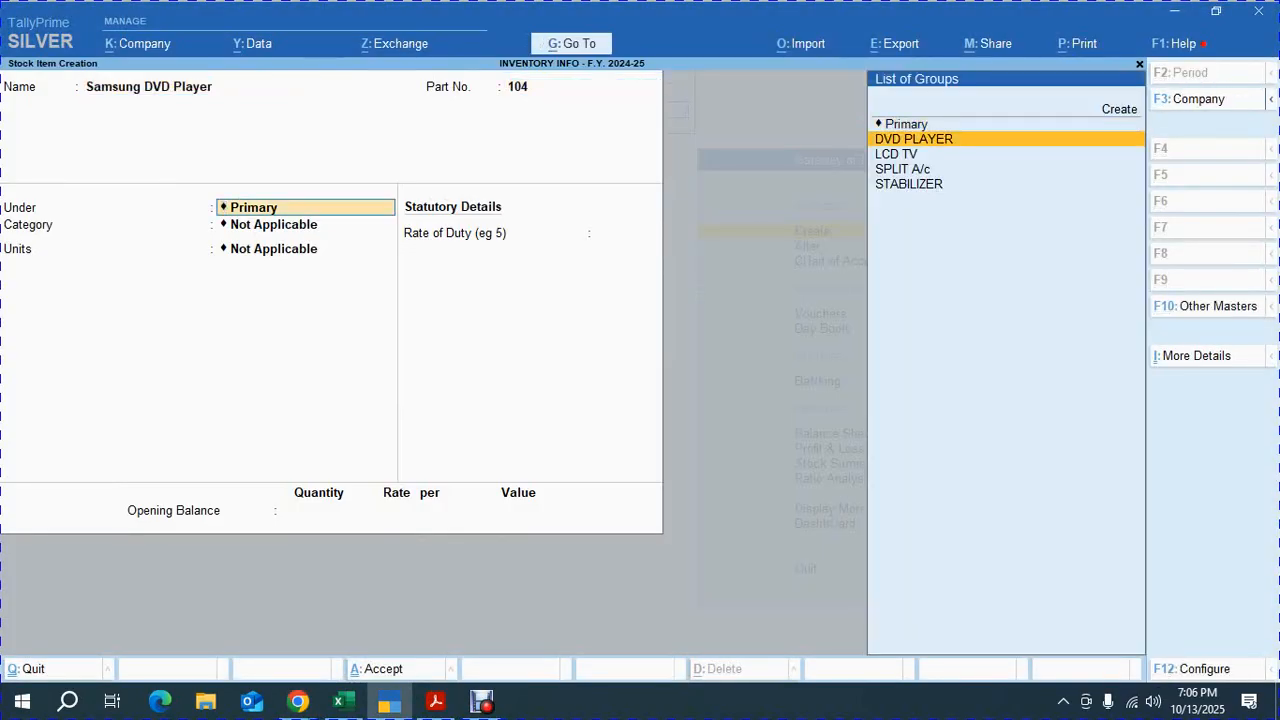
pyautogui.press('Return')
pyautogui.write('SA')
pyautogui.press('Return')
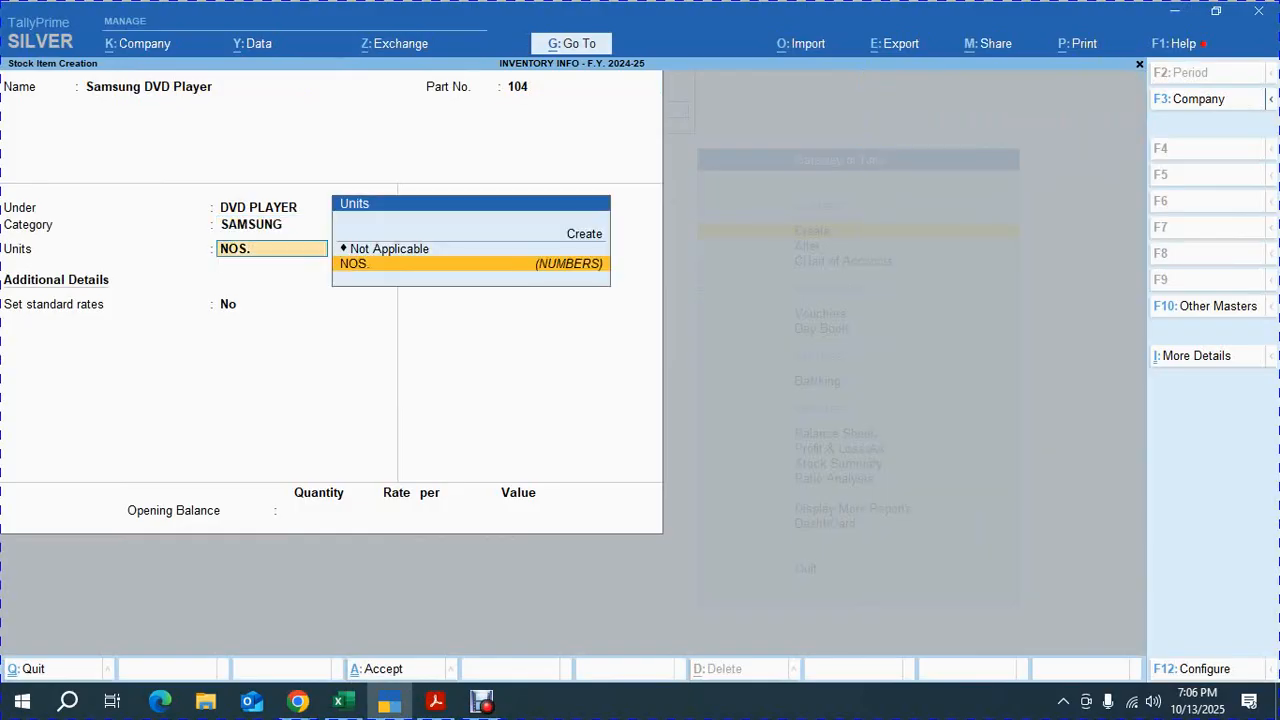
pyautogui.press('Return')
pyautogui.write('y')
pyautogui.press('Return')
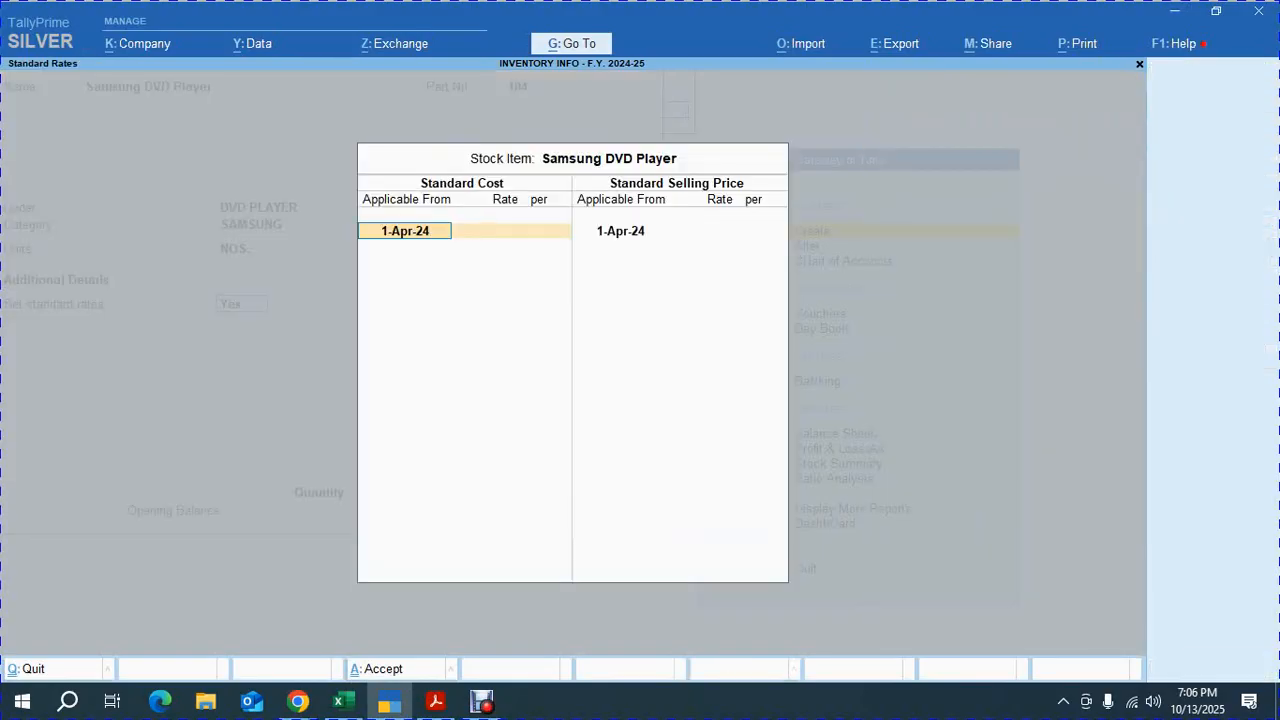
pyautogui.press('Return')
pyautogui.hotkey('alt', 'Tab')
pyautogui.hotkey('alt', 'Tab')
pyautogui.press('Escape')
pyautogui.write('n')
pyautogui.press('Return')
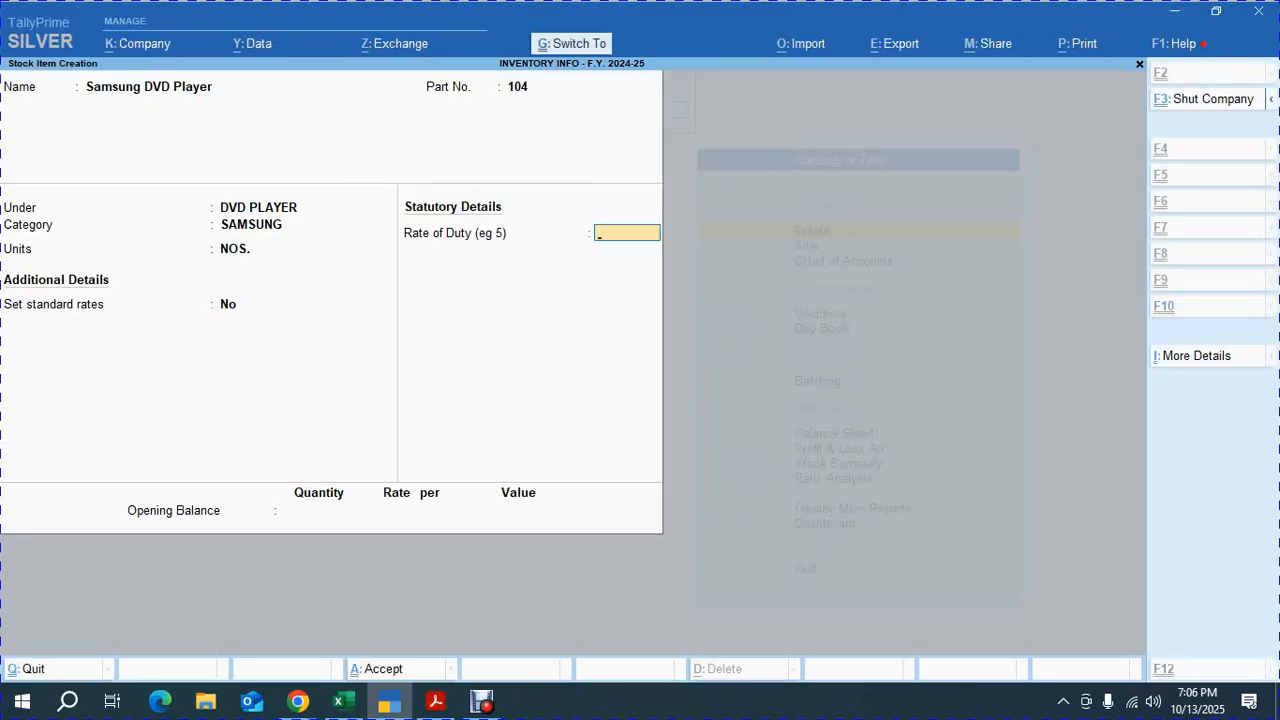
pyautogui.hotkey('ctrl', 'a')
# Switch to the Meet call and admit all participants waiting to join
pyautogui.hotkey('alt', 'Tab')
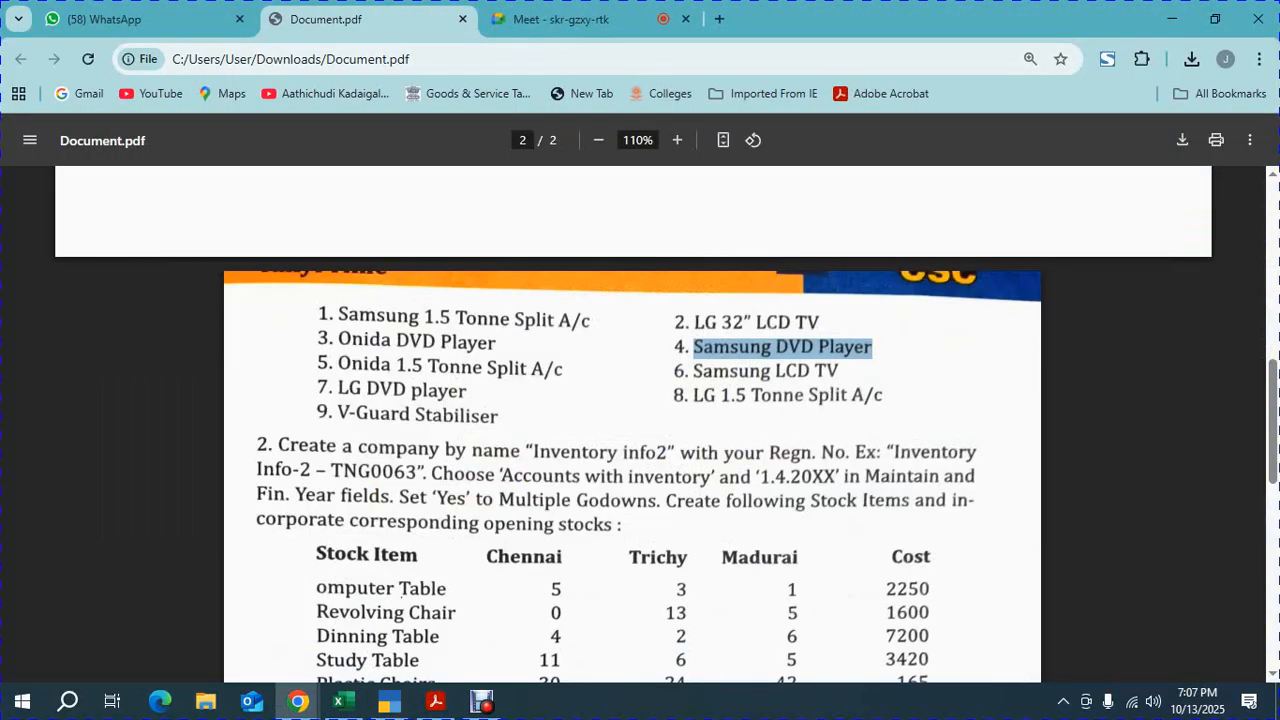
pyautogui.click(580, 19)
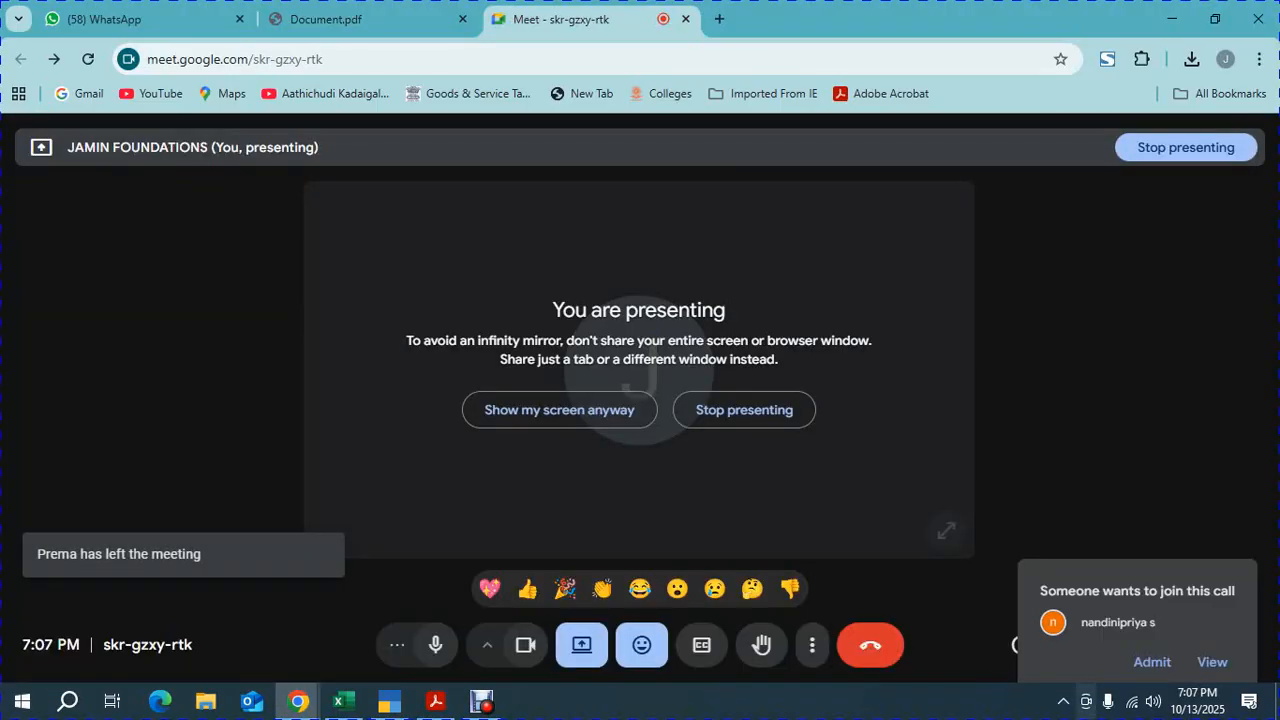
pyautogui.click(1212, 662)
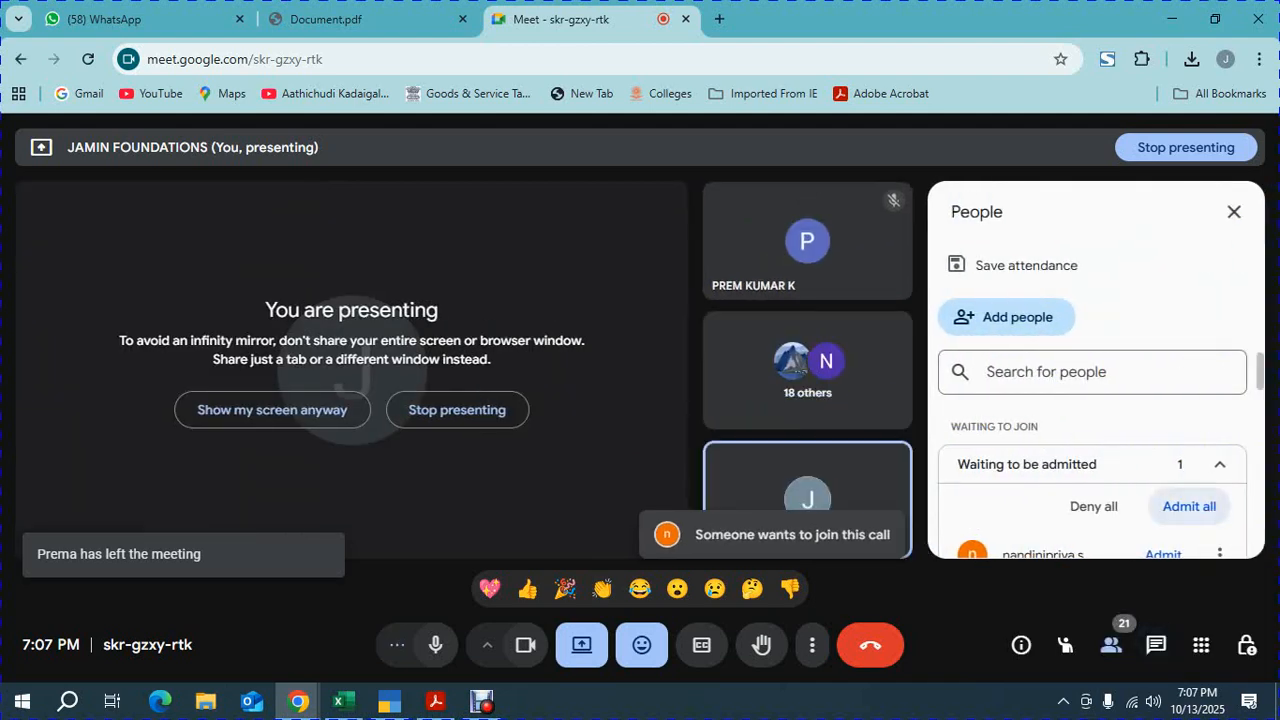
pyautogui.click(1189, 507)
pyautogui.click(718, 445)
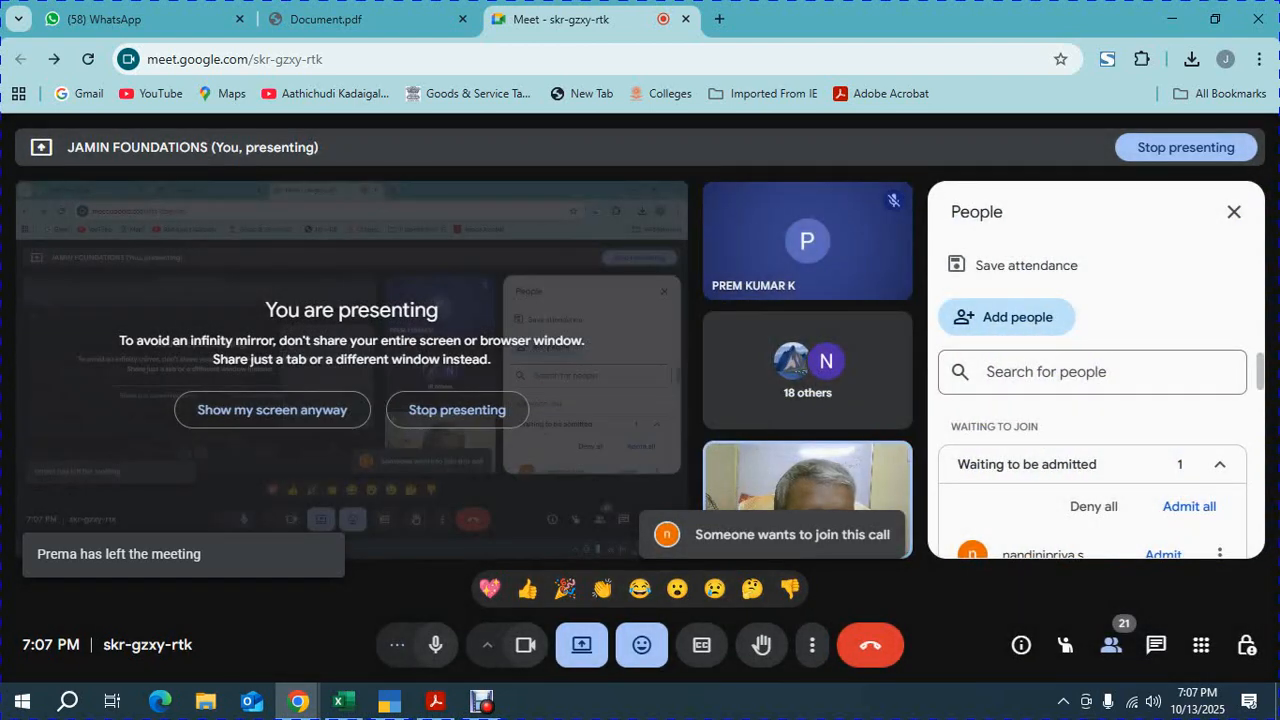
# Open the exercise PDF in Acrobat and zoom in to examine the stock item lists on page 2
pyautogui.moveTo(435, 701)
pyautogui.click(480, 622)
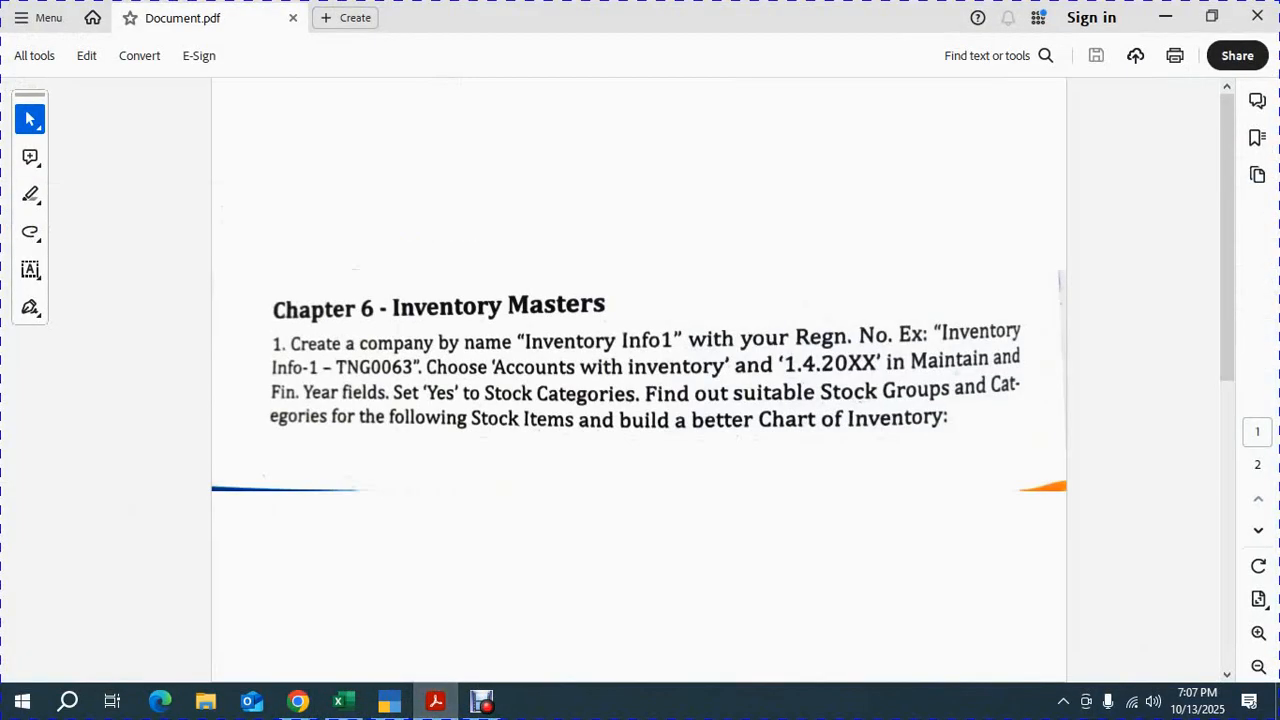
pyautogui.hotkey('alt', 'Tab')
pyautogui.hotkey('alt', 'Tab')
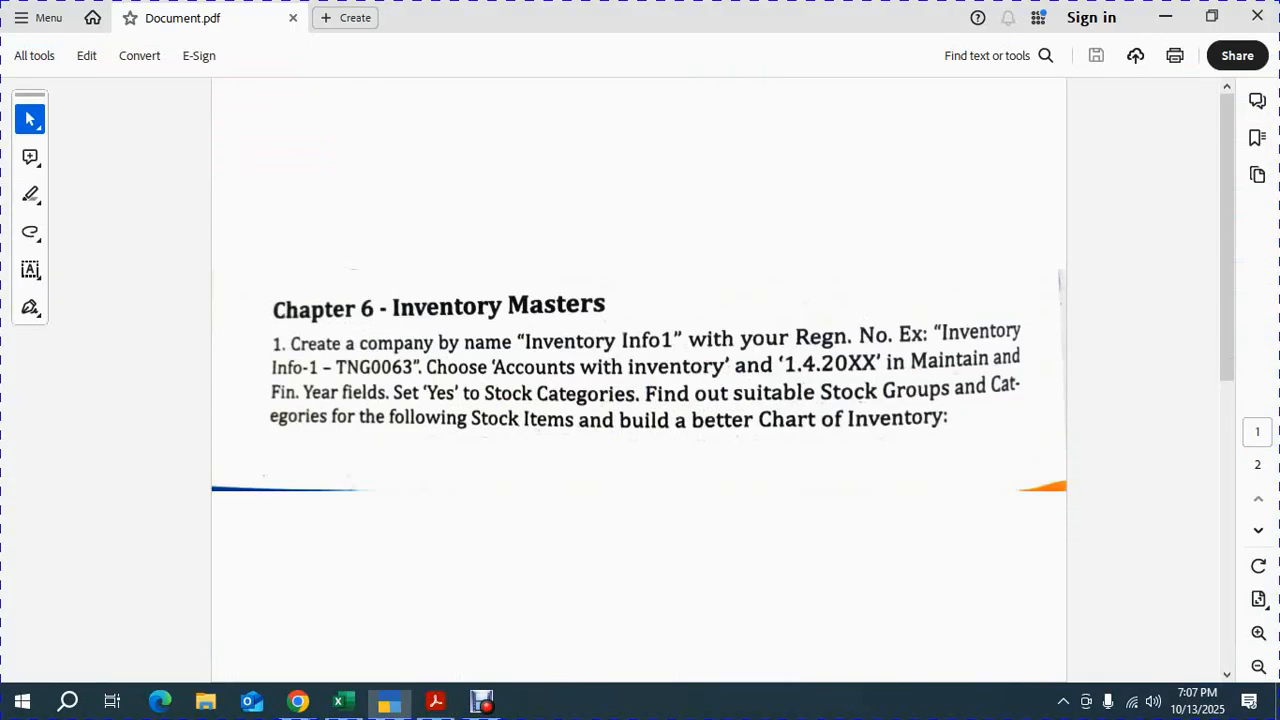
pyautogui.hotkey('alt', 'Tab')
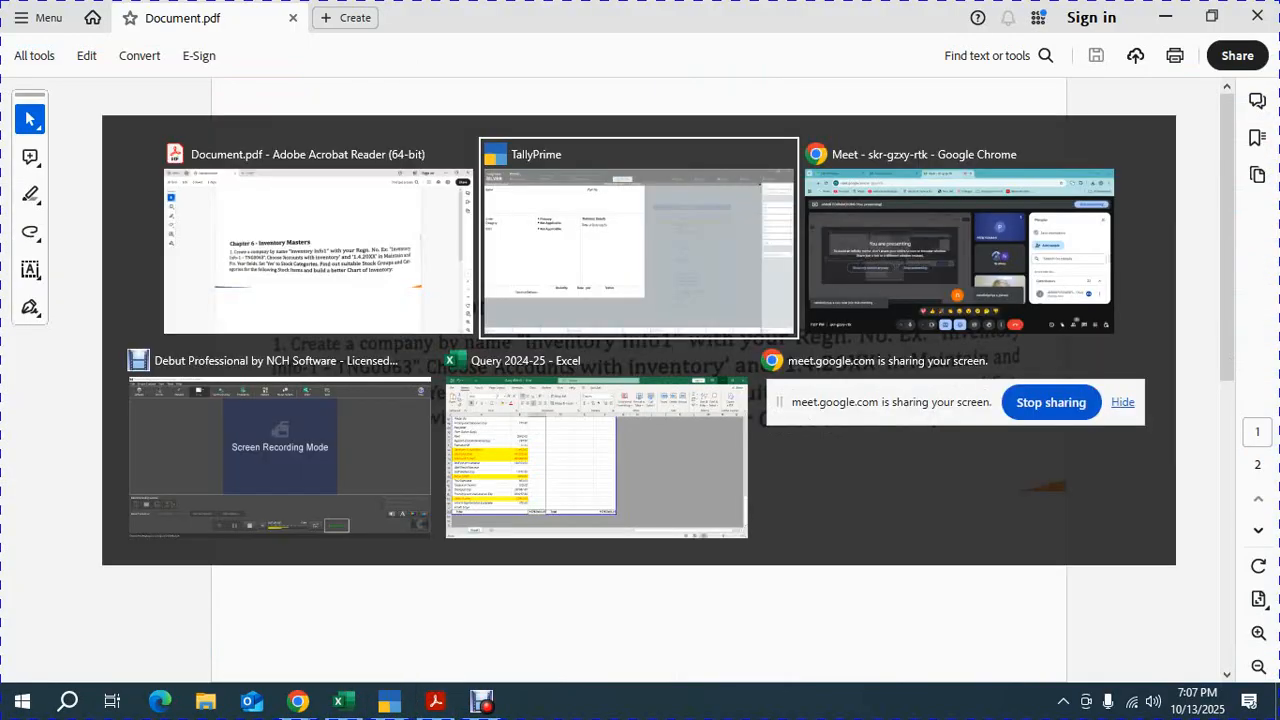
pyautogui.press('Tab')
pyautogui.press('Tab')
pyautogui.press('Tab')
pyautogui.press('Tab')
pyautogui.press('Tab')
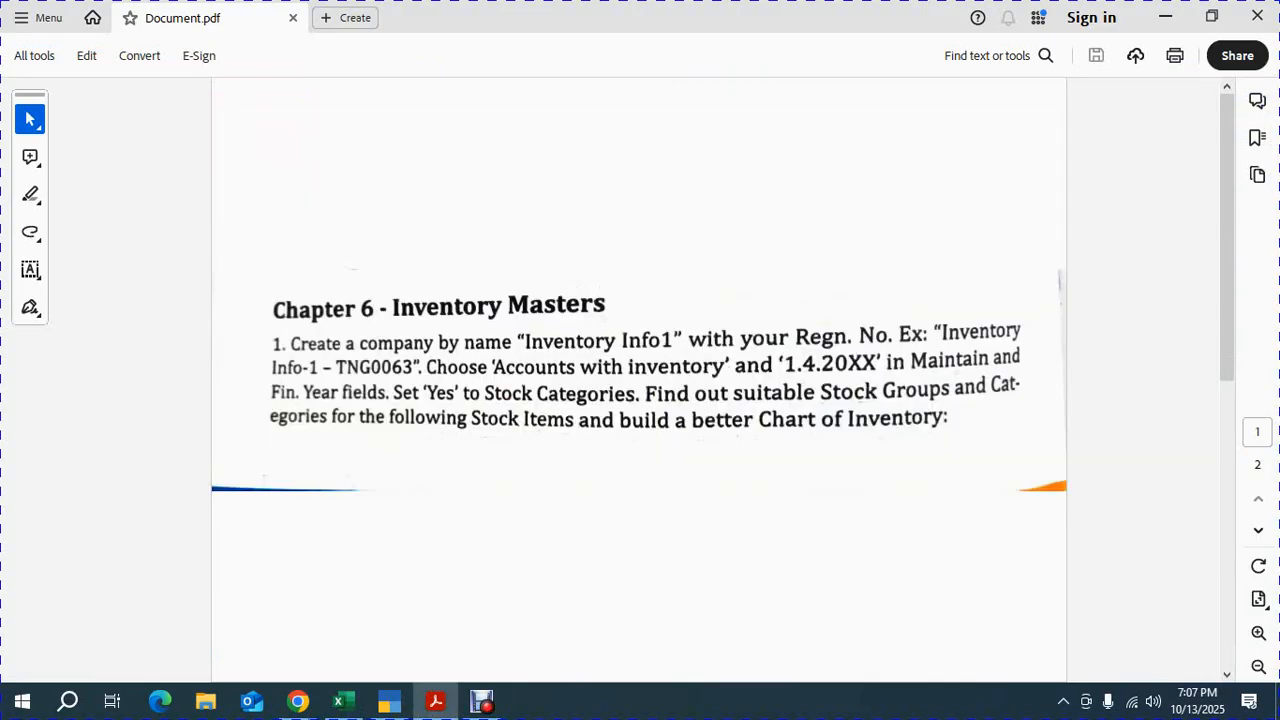
pyautogui.scroll(-3, 640, 380)
pyautogui.scroll(3, 640, 380)
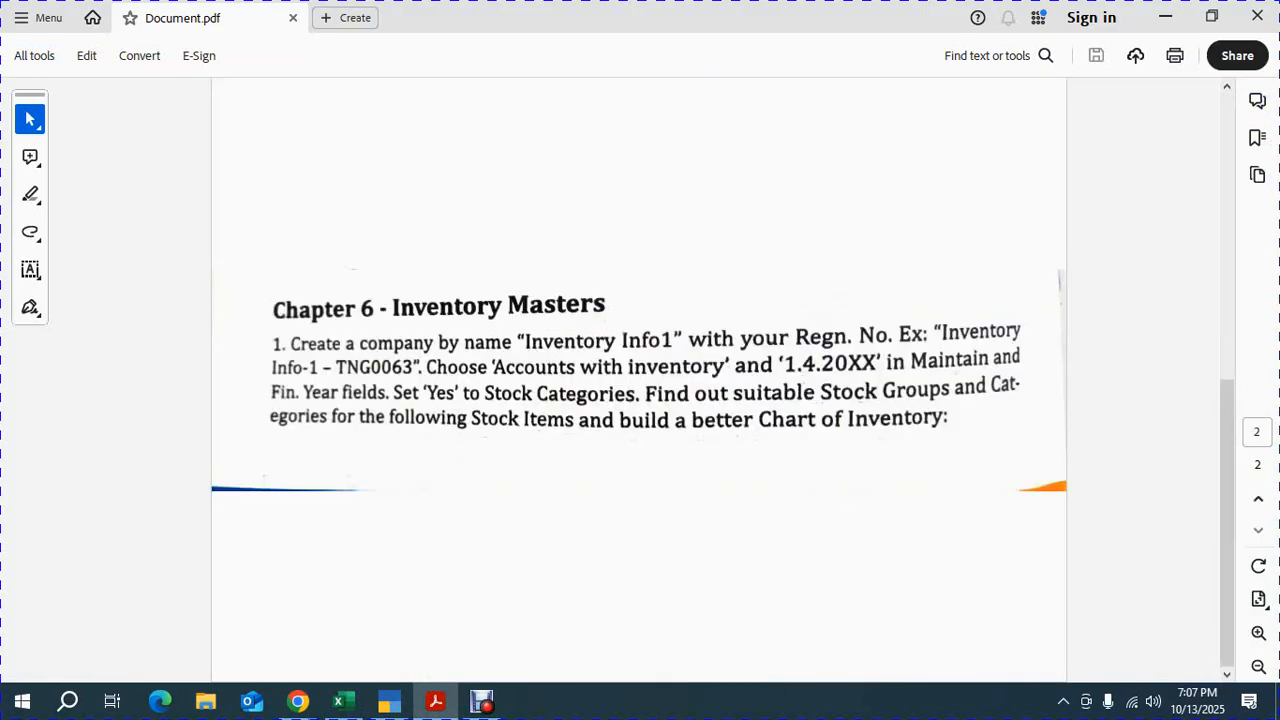
pyautogui.scroll(-3, 640, 380)
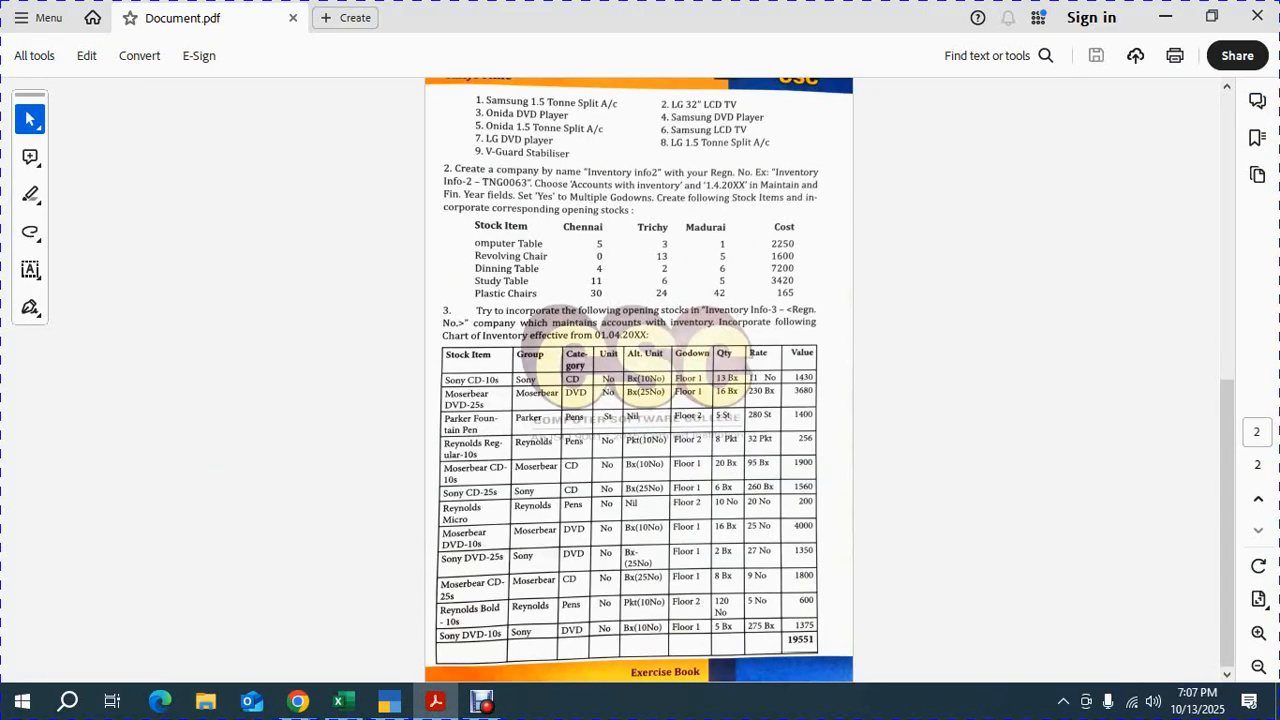
pyautogui.click(1259, 633)
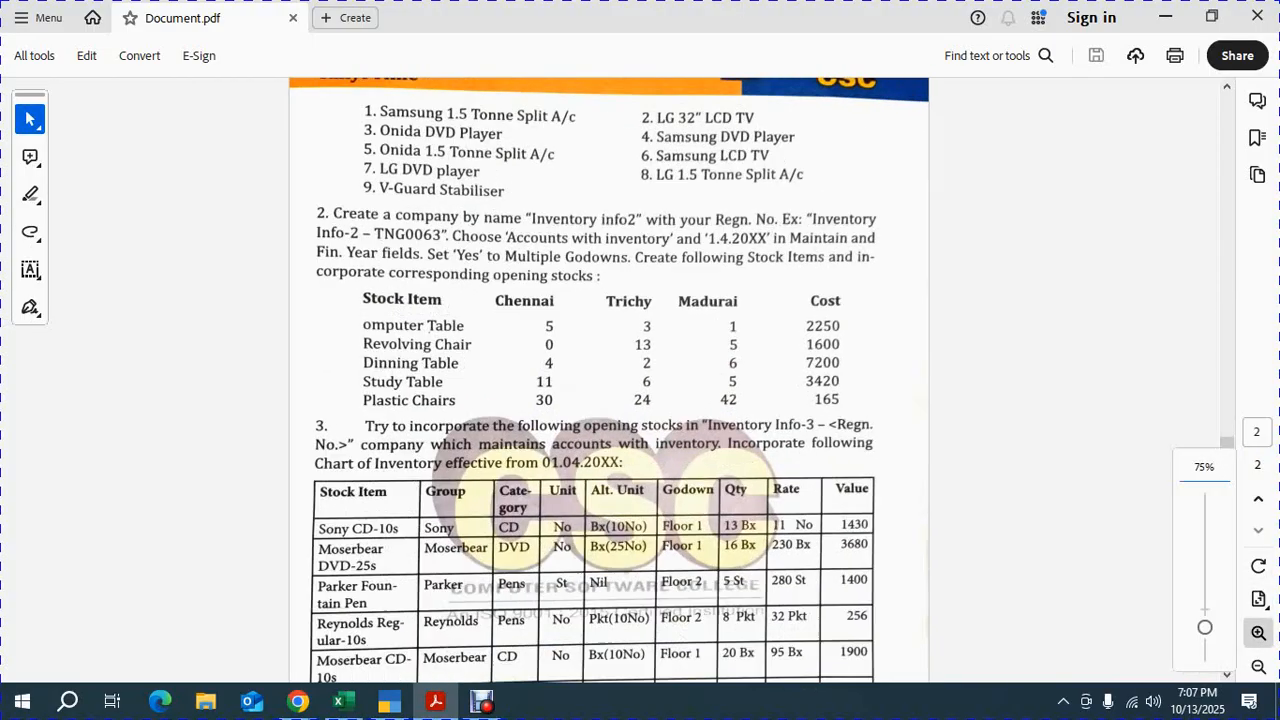
pyautogui.moveTo(1205, 627); pyautogui.dragTo(1205, 590)
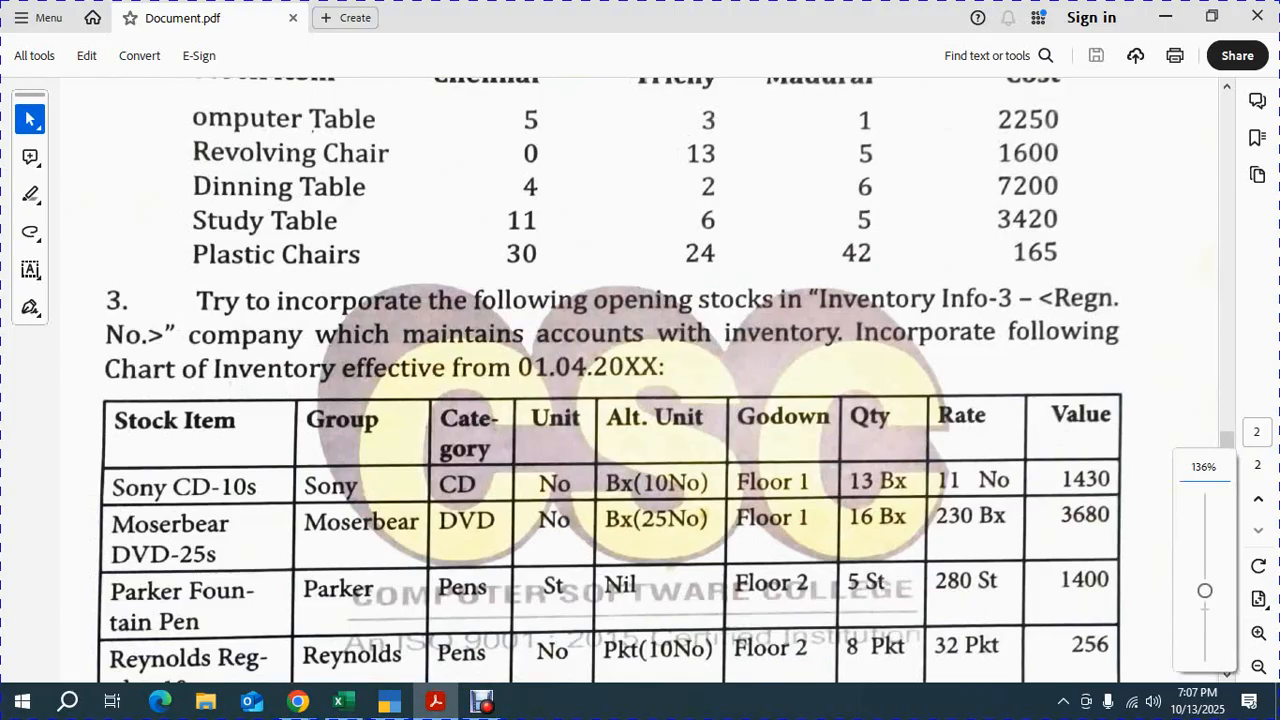
pyautogui.moveTo(1227, 449); pyautogui.dragTo(1227, 372)
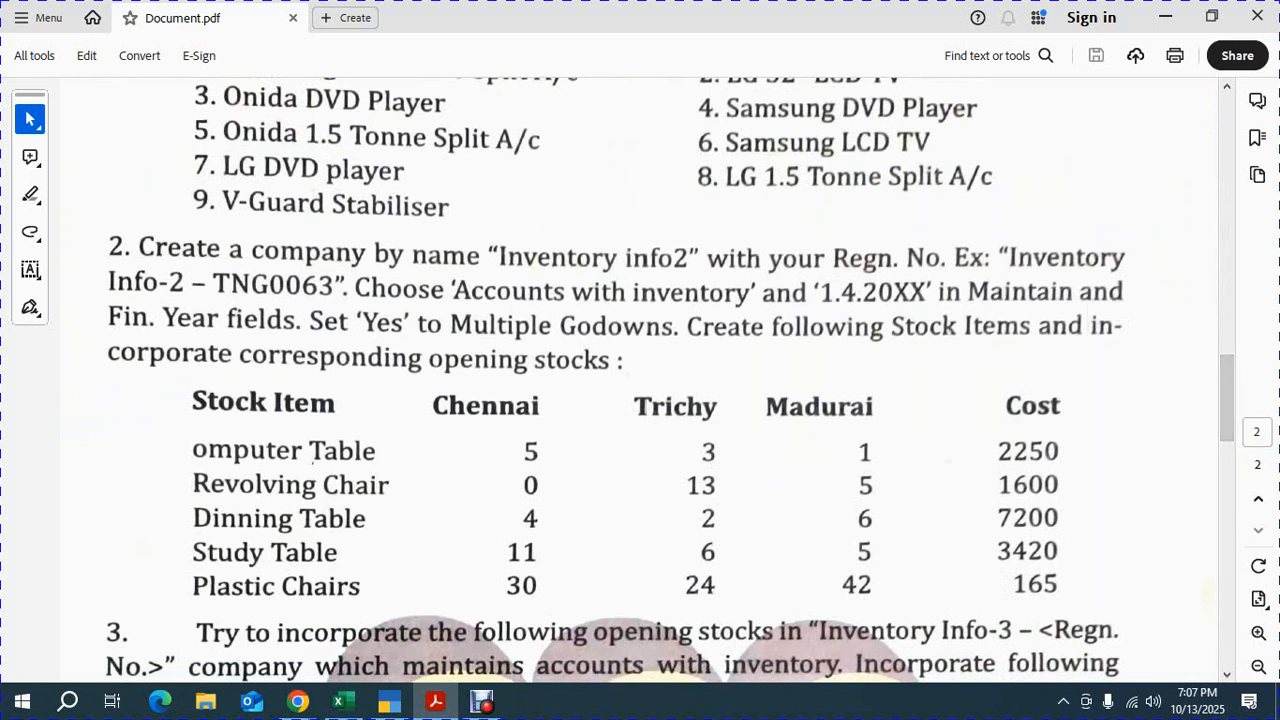
pyautogui.click(1227, 380)
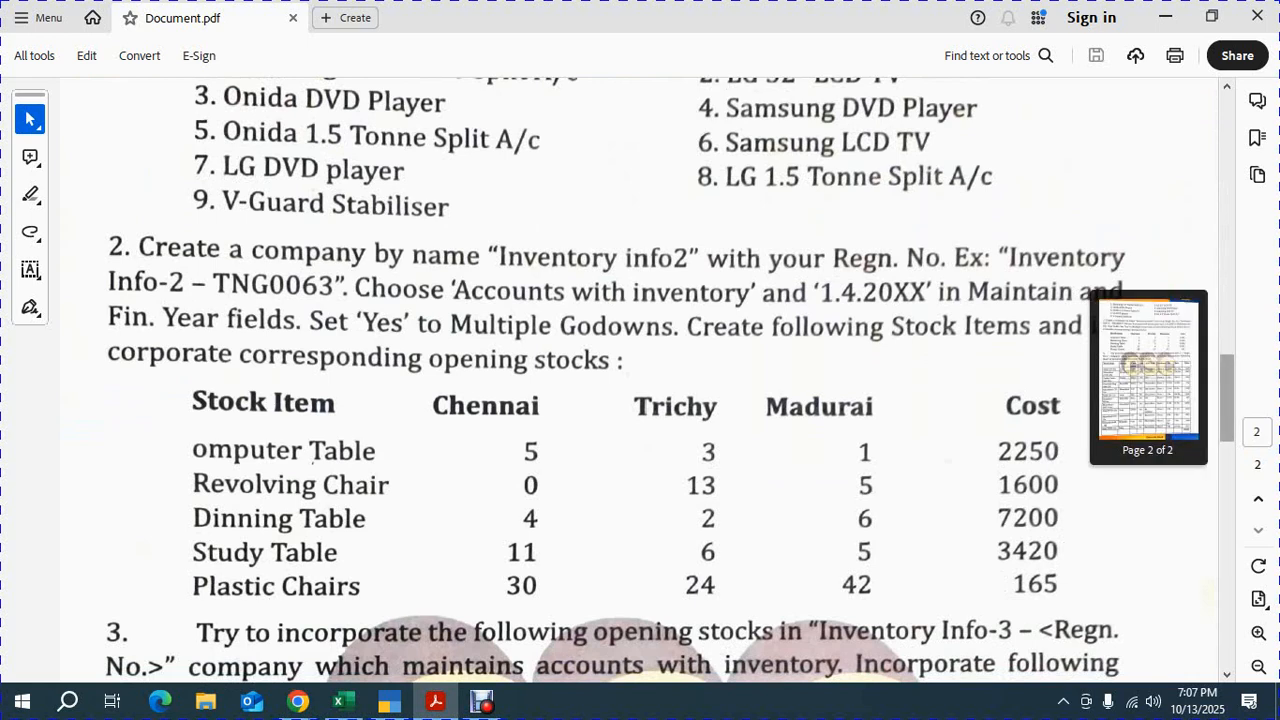
# Try to select and copy the stock item names from the exercise PDF in Acrobat
pyautogui.click(390, 701)
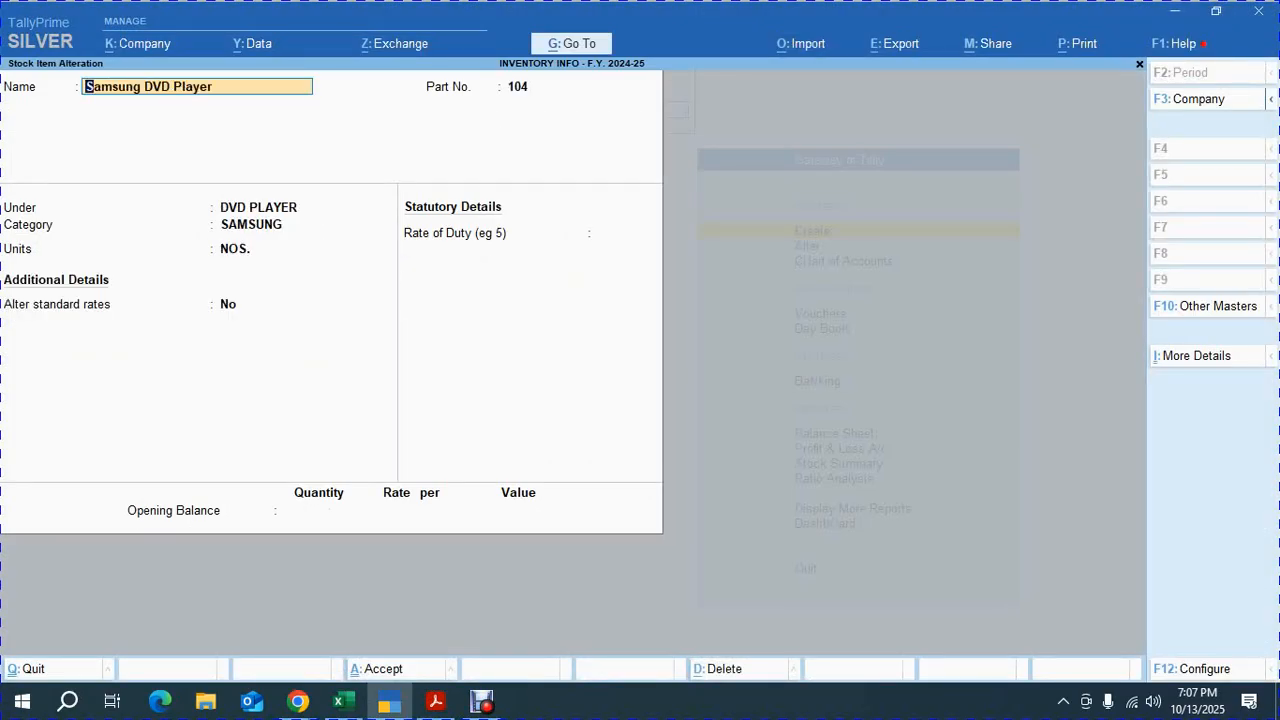
pyautogui.press('pagedown')
pyautogui.hotkey('alt', 'Tab')
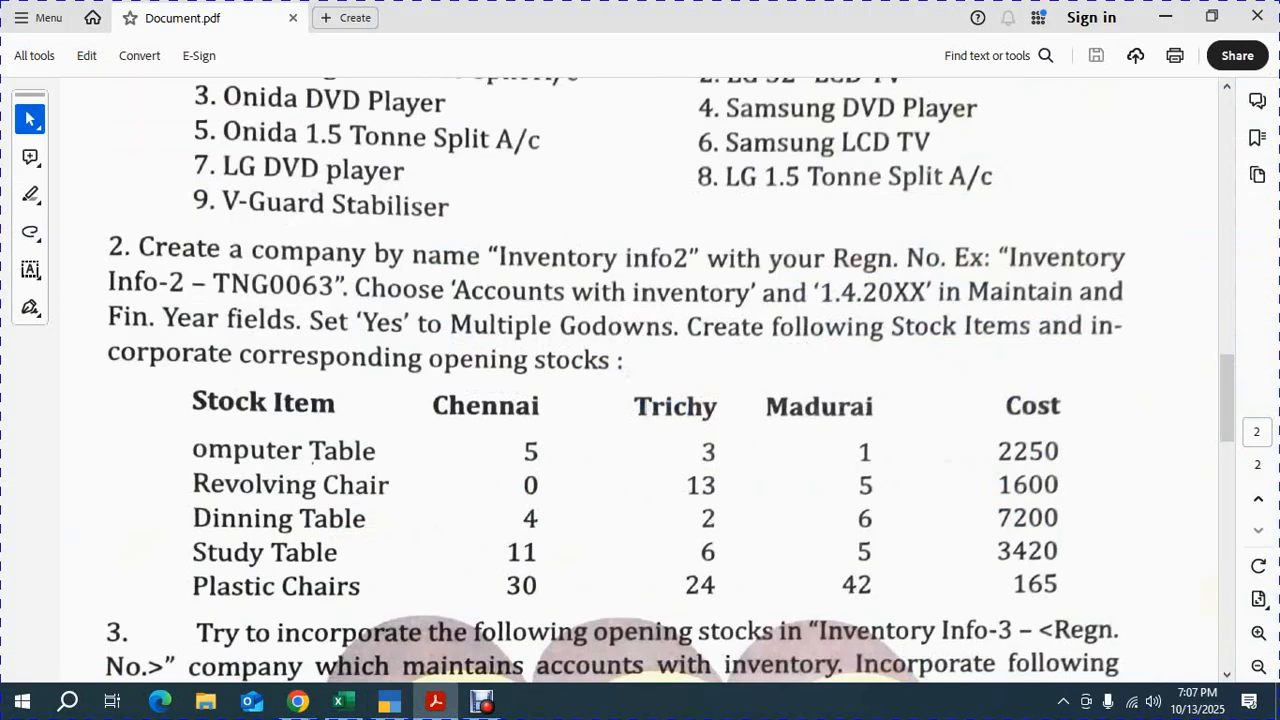
pyautogui.click(640, 380)
pyautogui.click(640, 380)
pyautogui.moveTo(233, 128); pyautogui.dragTo(561, 152)
pyautogui.hotkey('ctrl', 'c')
pyautogui.hotkey('alt', 'Tab')
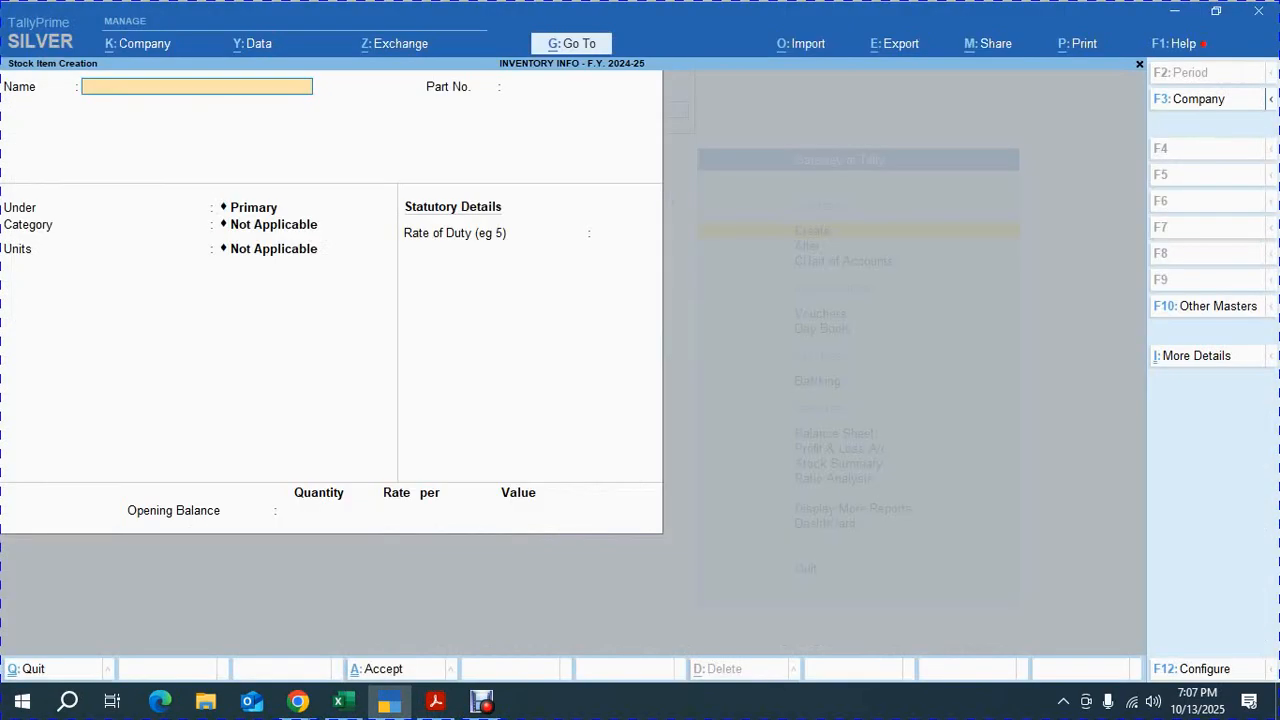
pyautogui.hotkey('alt', 'Tab')
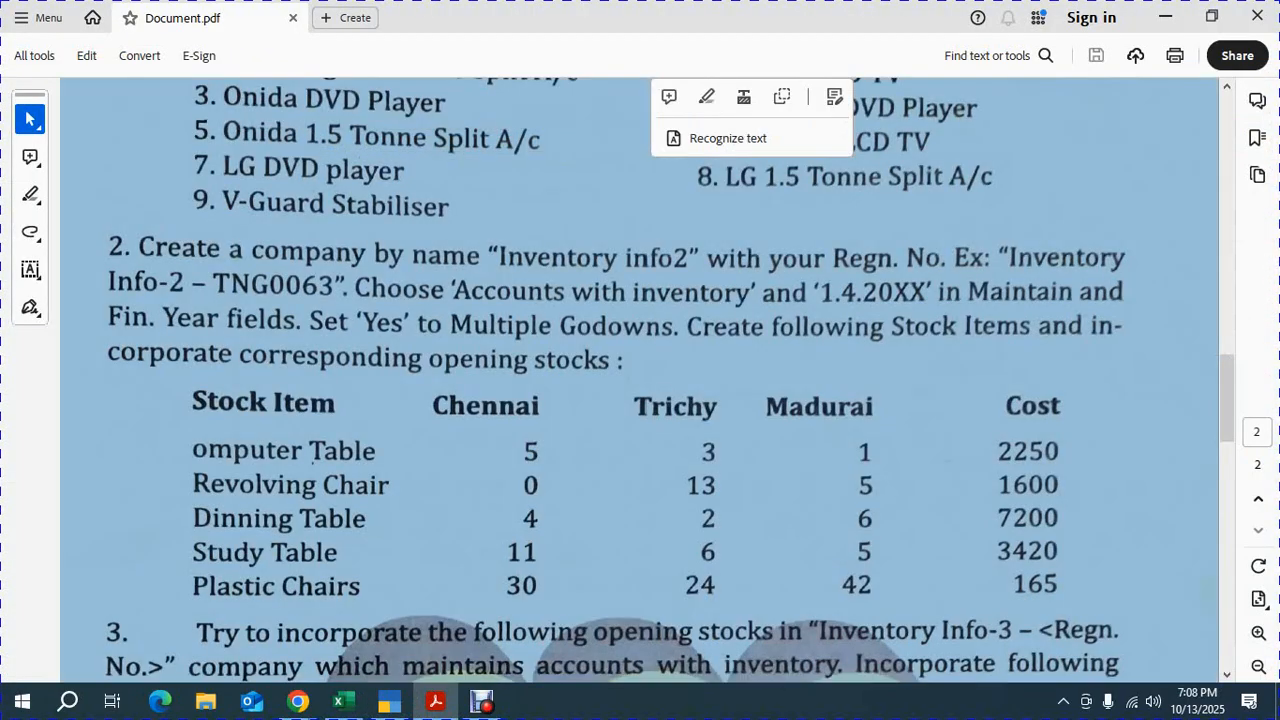
pyautogui.hotkey('alt', 'Tab')
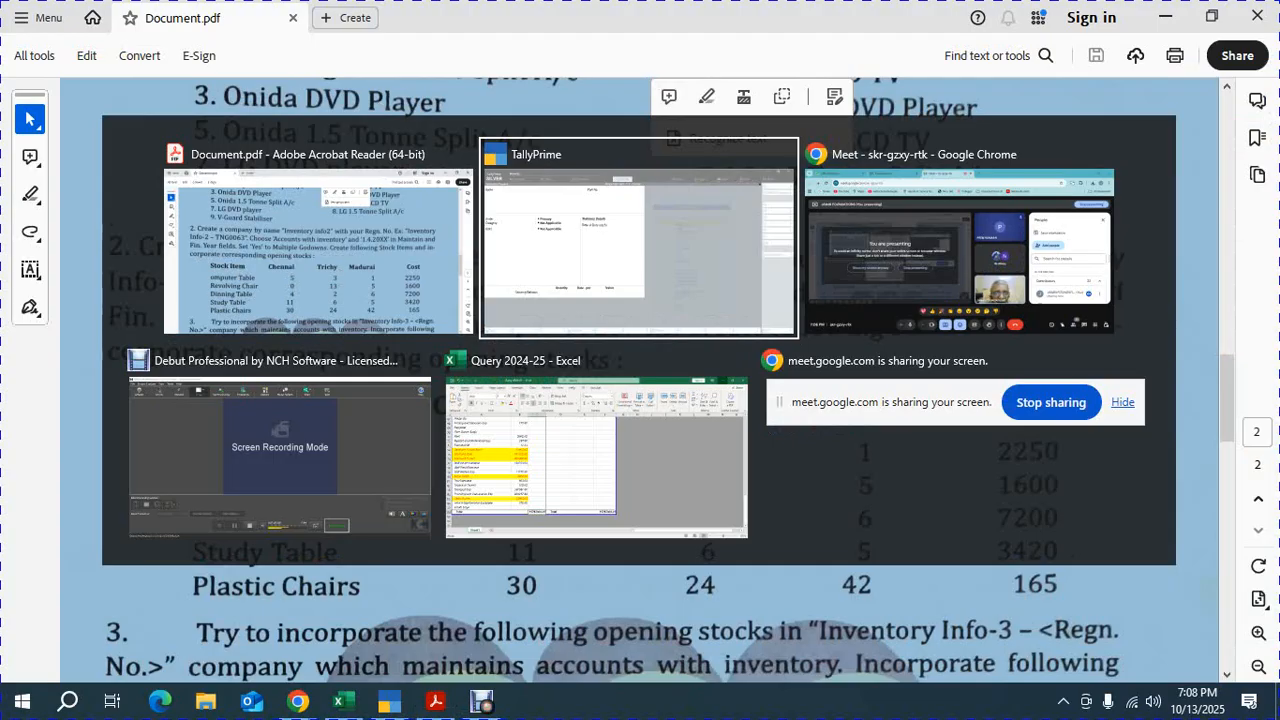
pyautogui.hotkey('alt', 'Tab')
pyautogui.hotkey('alt', 'Tab')
pyautogui.hotkey('alt', 'Tab')
pyautogui.hotkey('alt', 'Tab')
pyautogui.hotkey('alt', 'Tab')
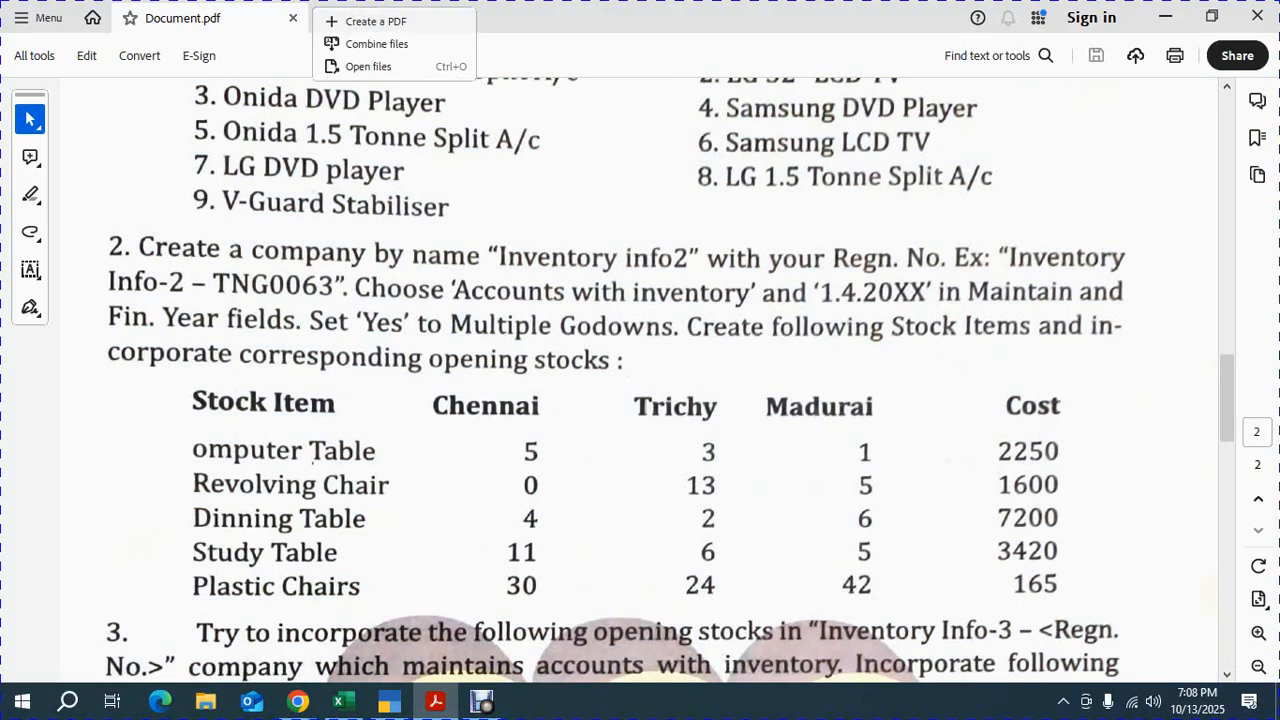
pyautogui.click(1257, 16)
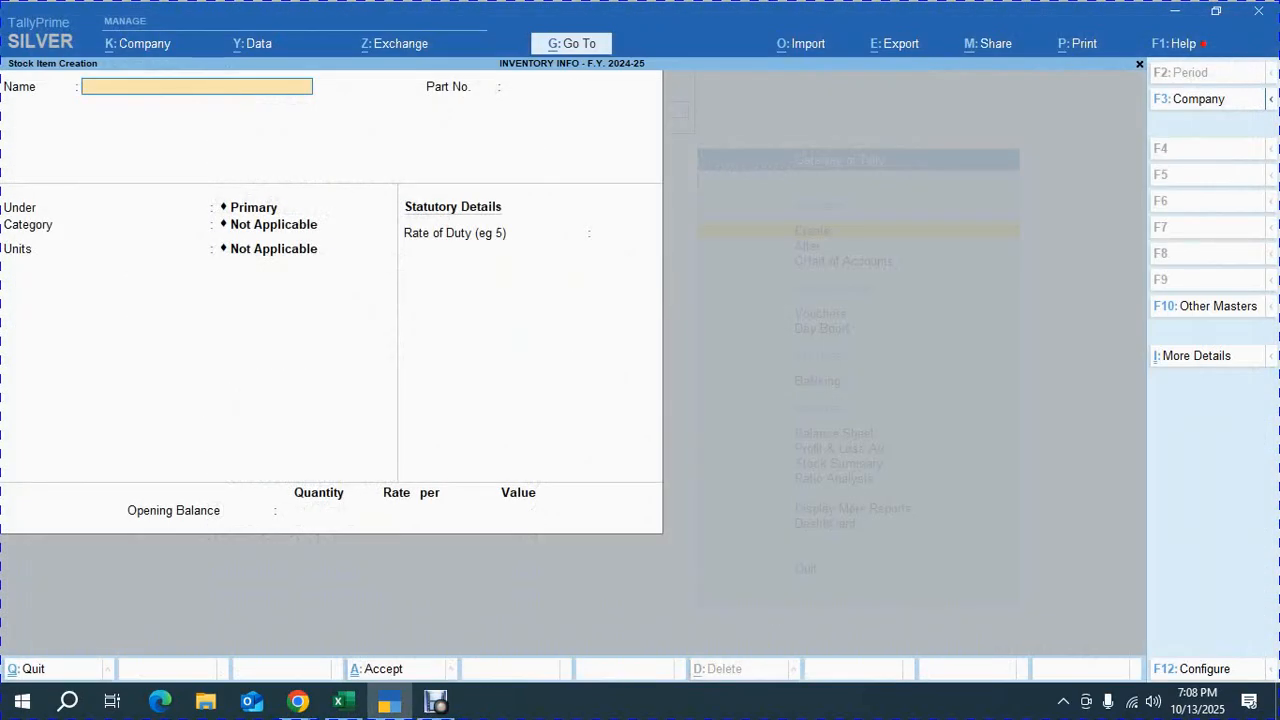
# Open Document.pdf from the Downloads folder and scroll to its second page
pyautogui.click(205, 700)
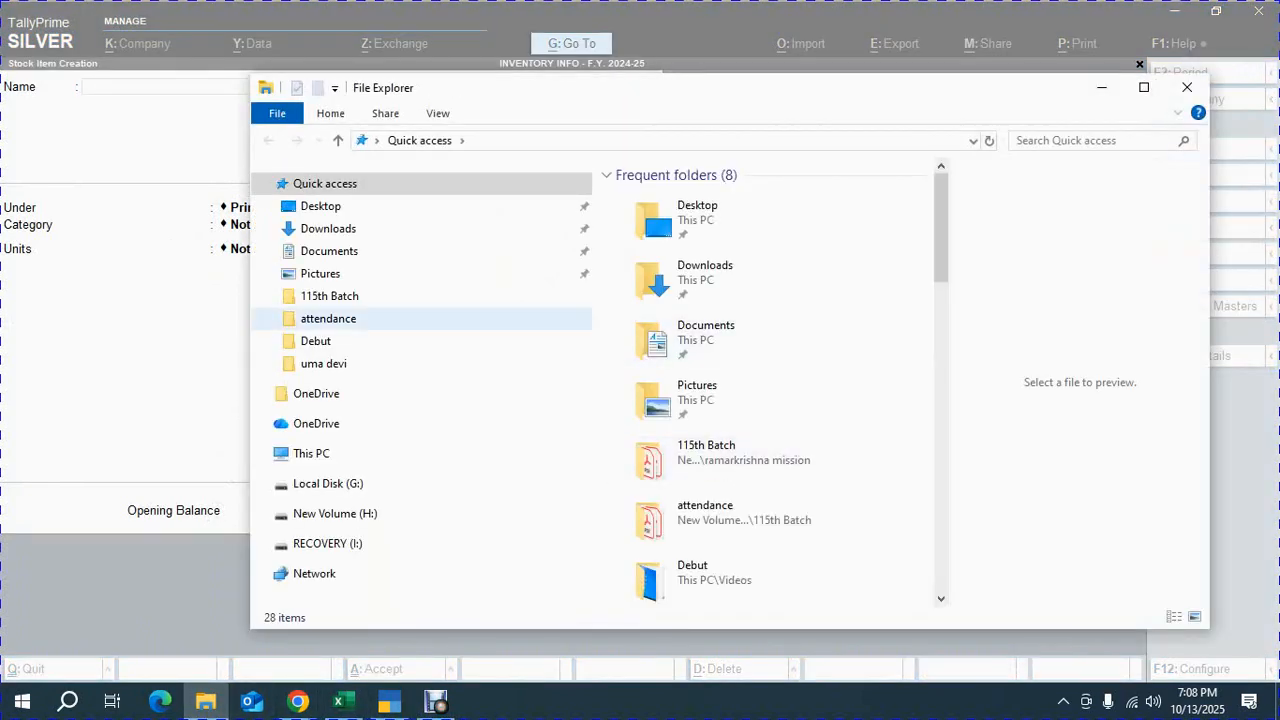
pyautogui.click(705, 275)
pyautogui.doubleClick(710, 282)
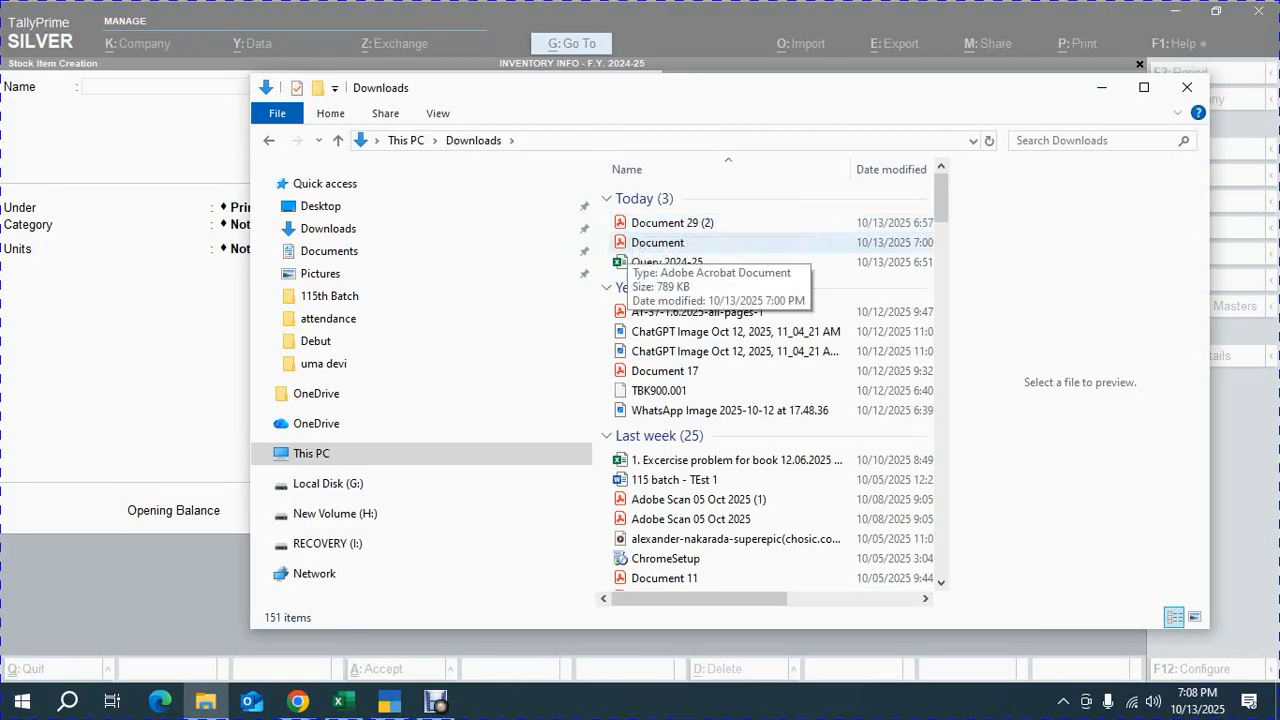
pyautogui.click(636, 243)
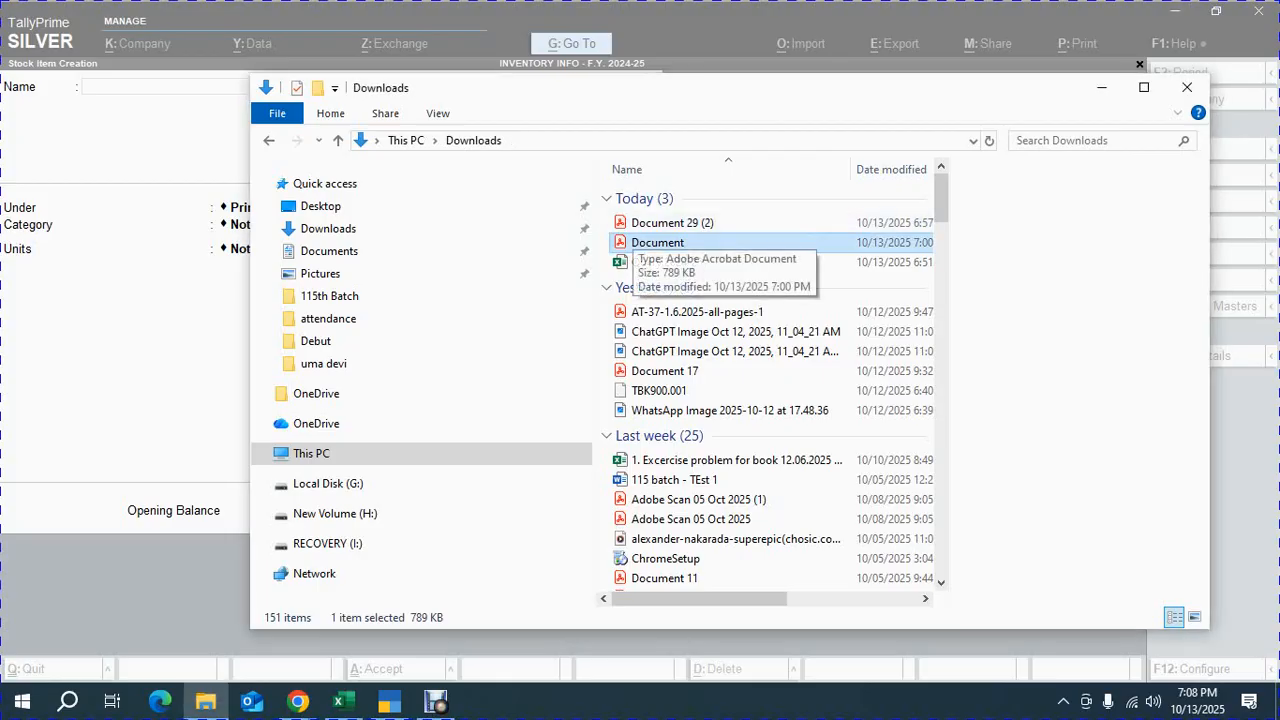
pyautogui.doubleClick(640, 242)
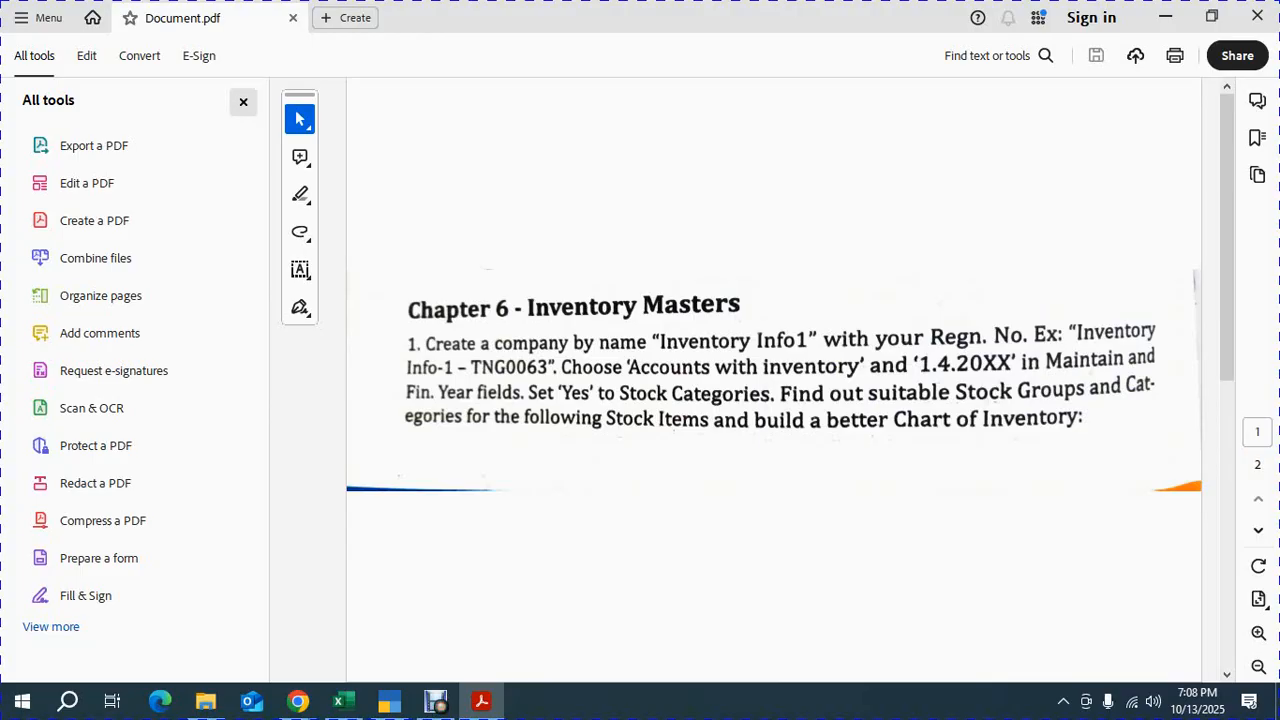
pyautogui.click(243, 102)
pyautogui.scroll(-3, 640, 380)
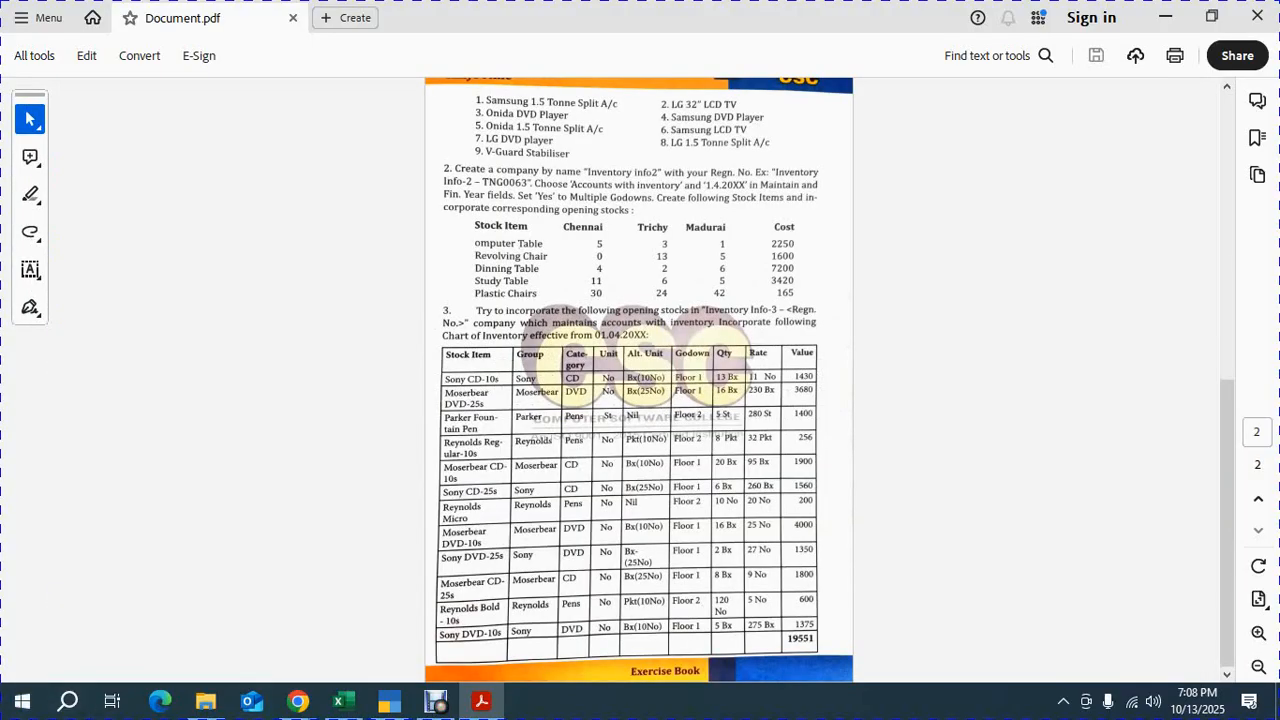
# Zoom the exercise PDF in Acrobat to read the opening stock table, then close Acrobat
pyautogui.click(1258, 633)
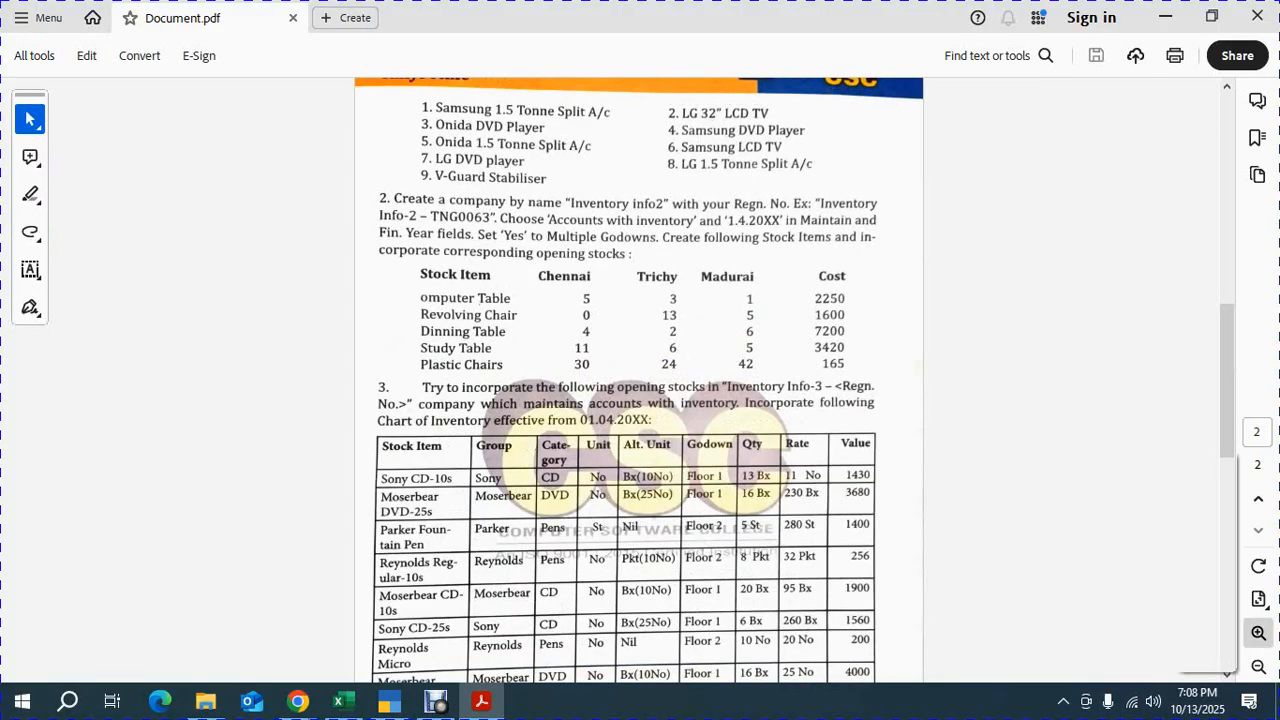
pyautogui.click(1258, 633)
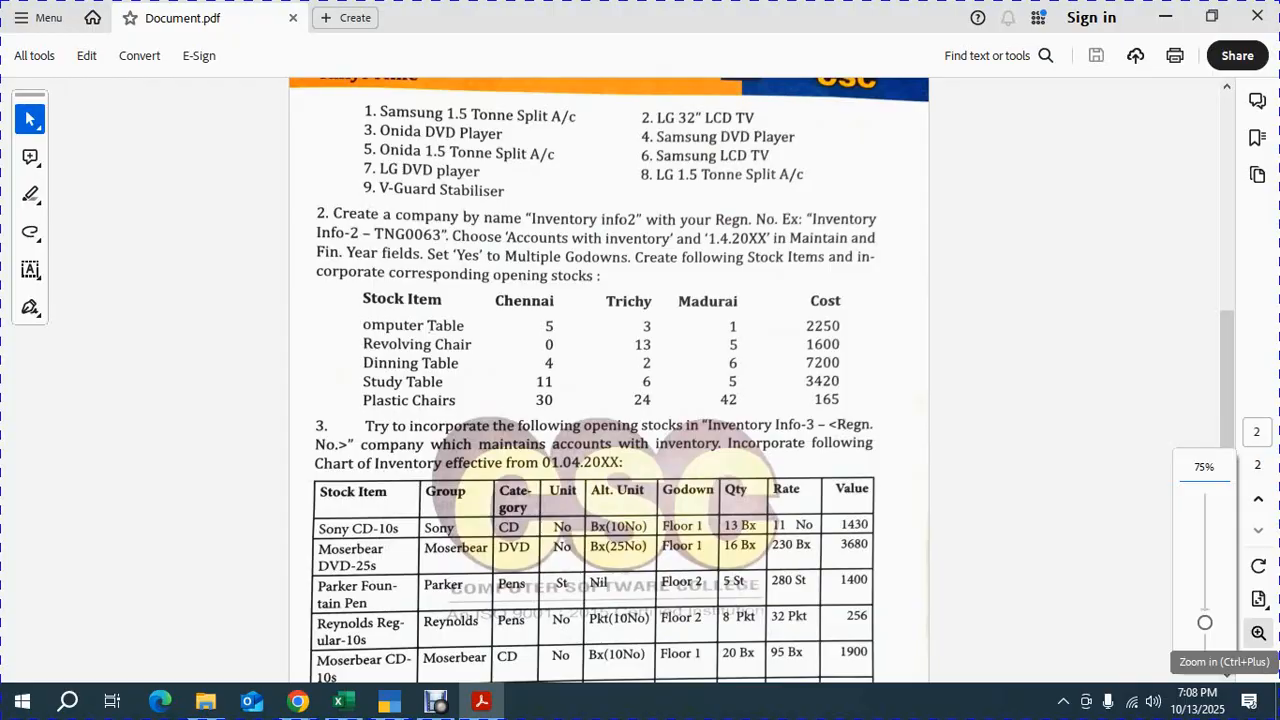
pyautogui.click(1258, 633)
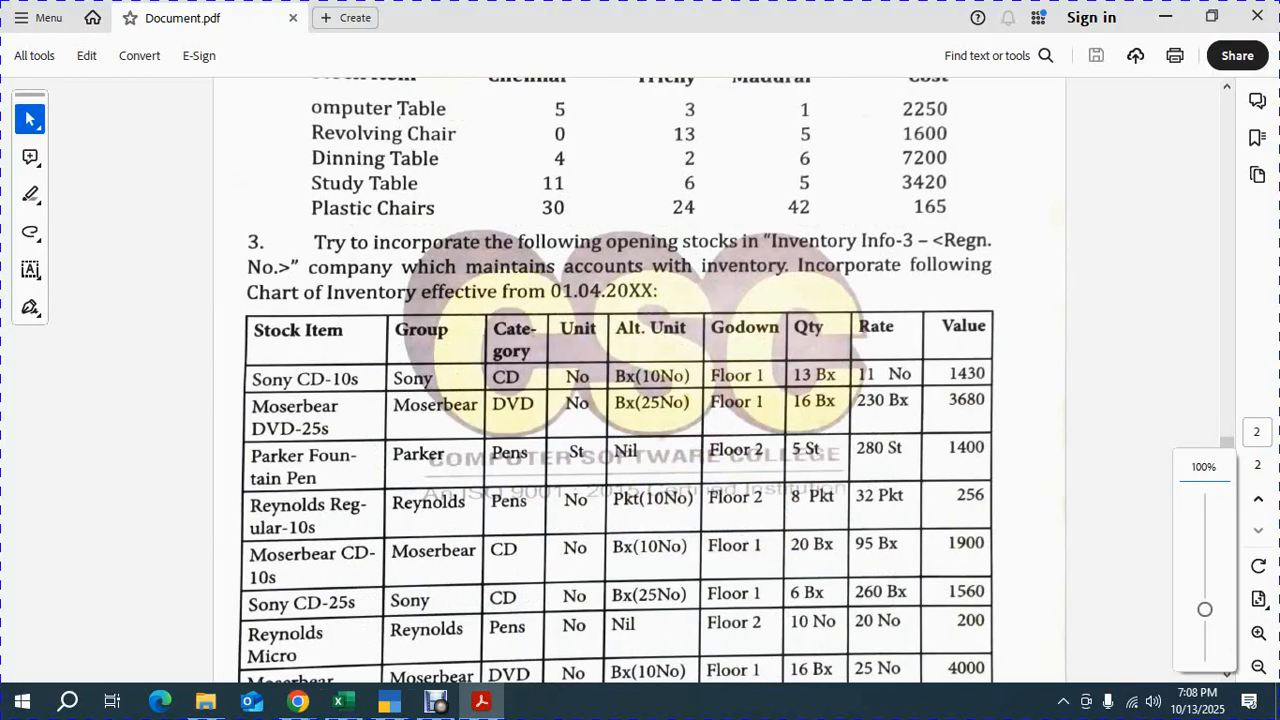
pyautogui.scroll(1, 640, 380)
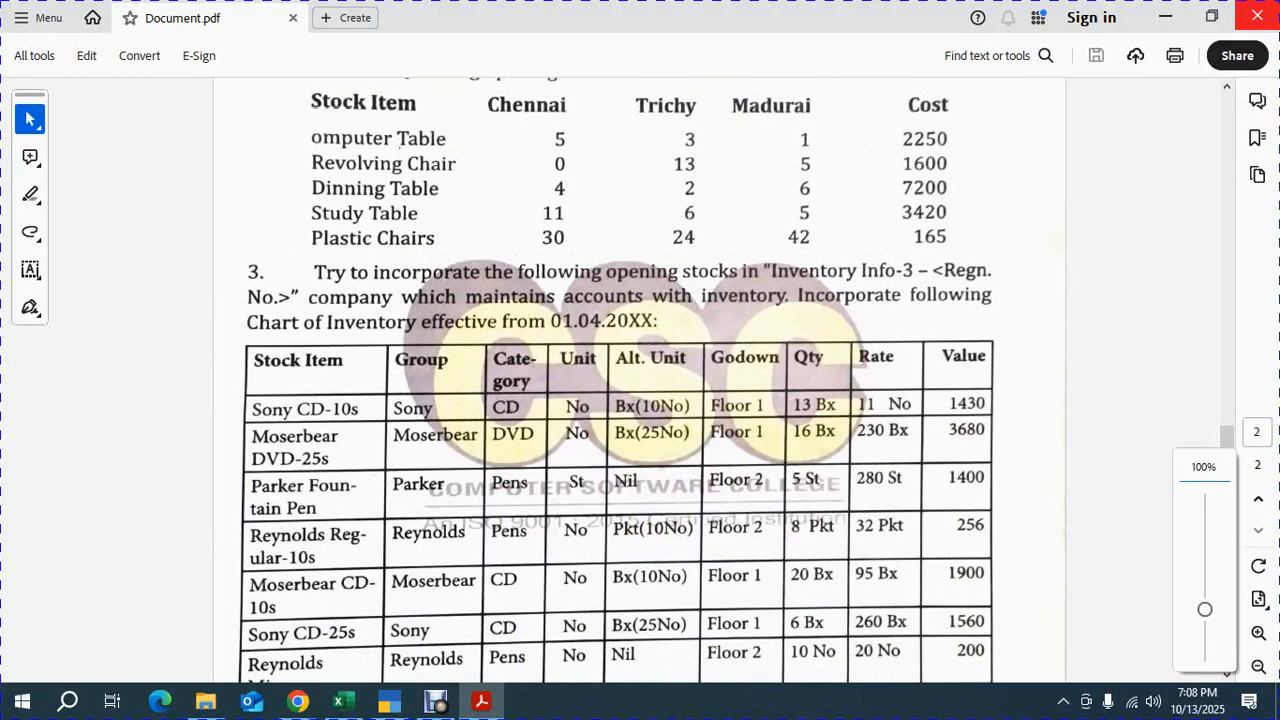
pyautogui.click(1257, 16)
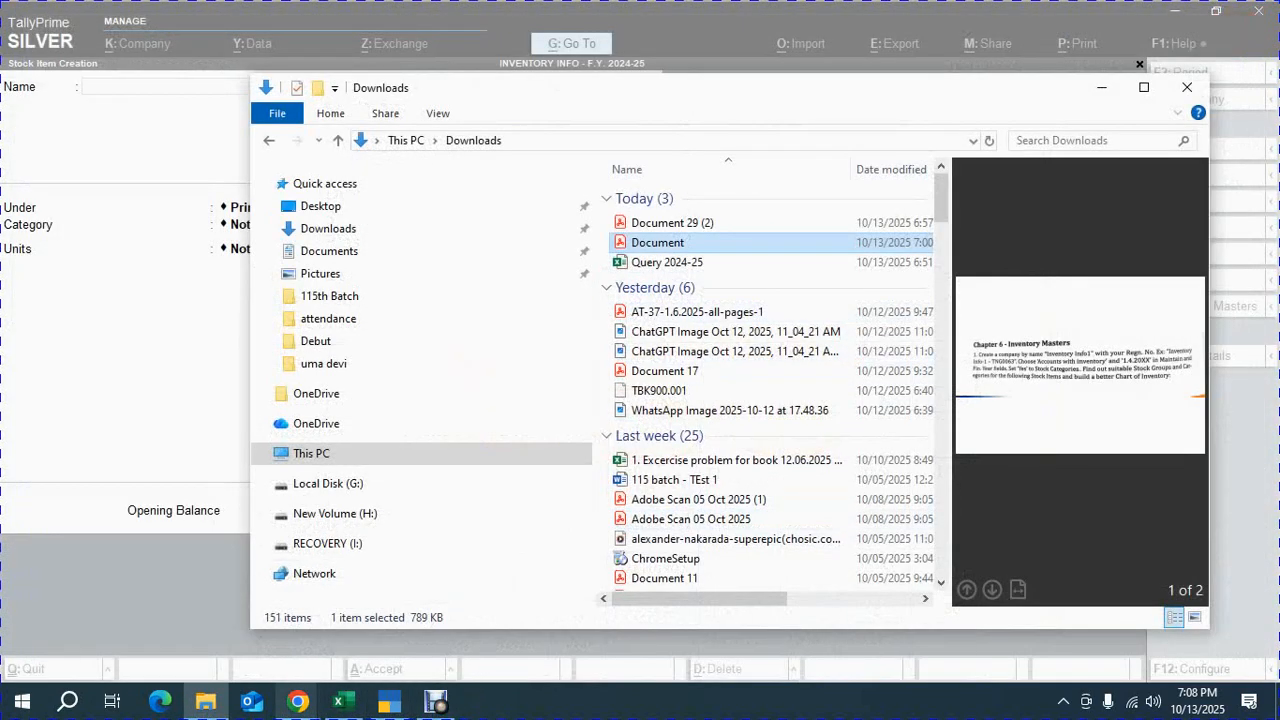
# Switch to the Document.pdf tab in Chrome showing the numbered stock item list
pyautogui.moveTo(298, 701)
pyautogui.click(200, 625)
pyautogui.click(140, 19)
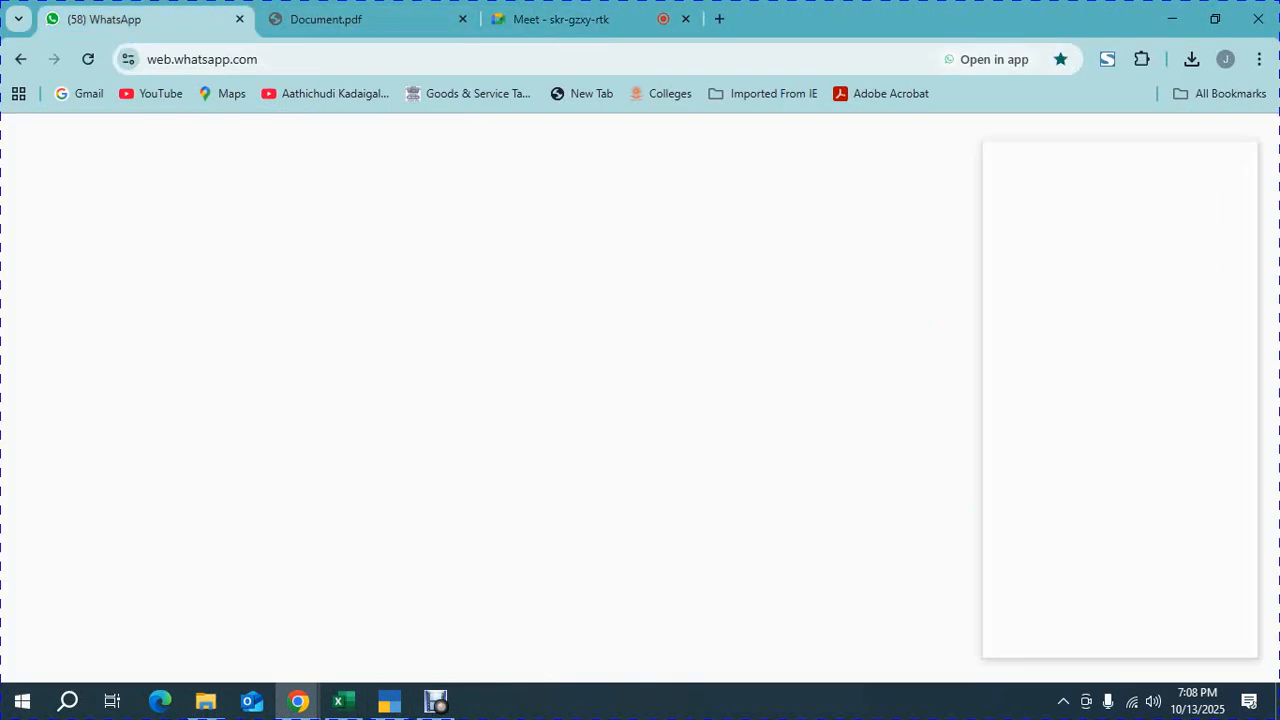
pyautogui.click(330, 19)
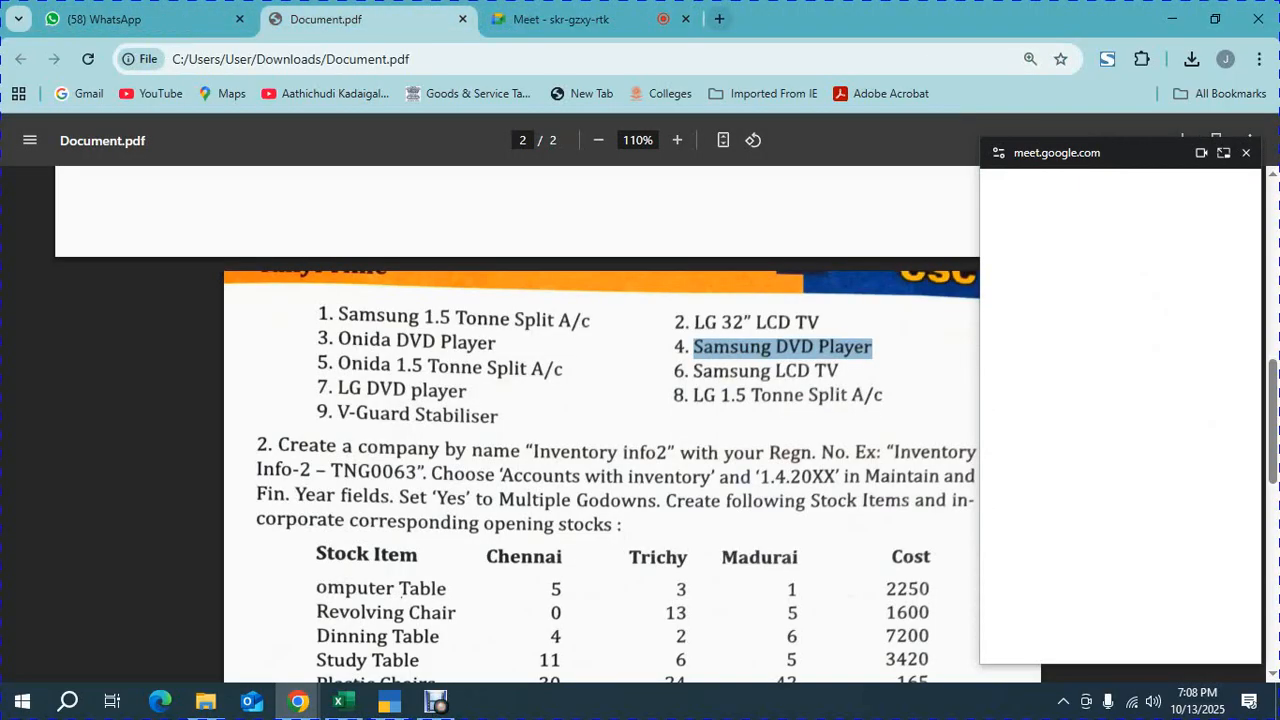
pyautogui.click(206, 701)
pyautogui.press('alt')
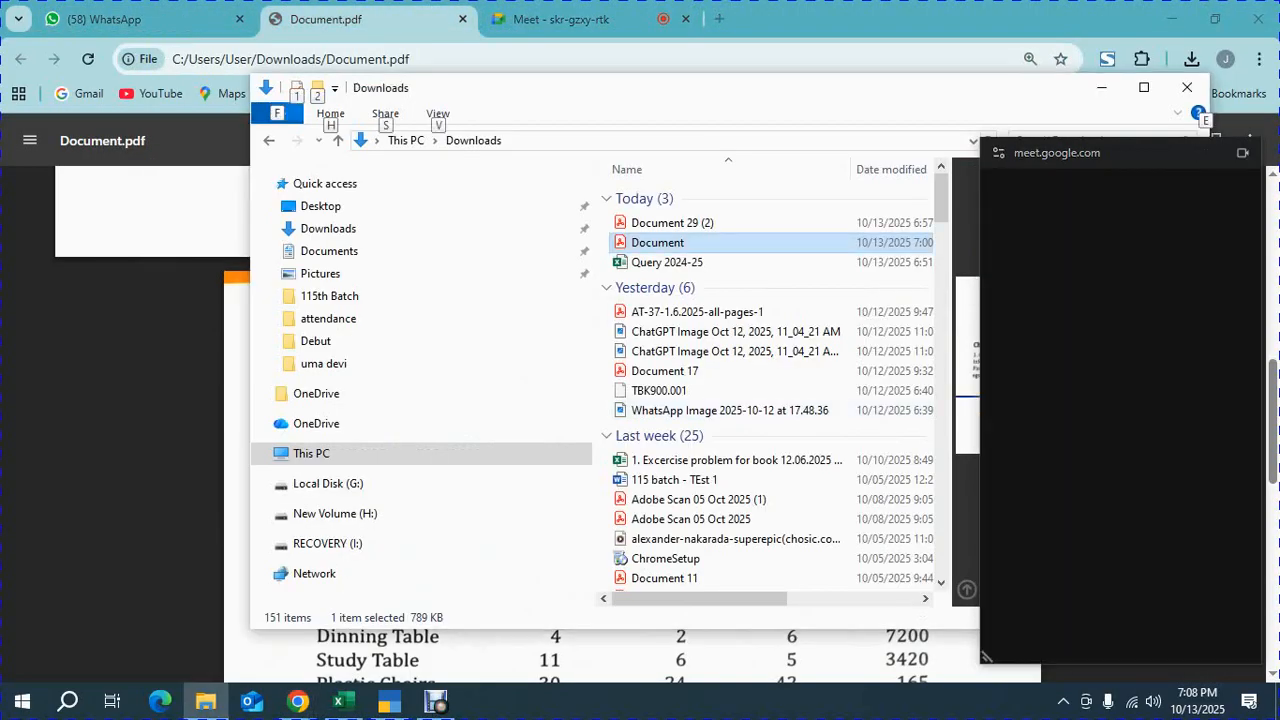
pyautogui.click(1246, 153)
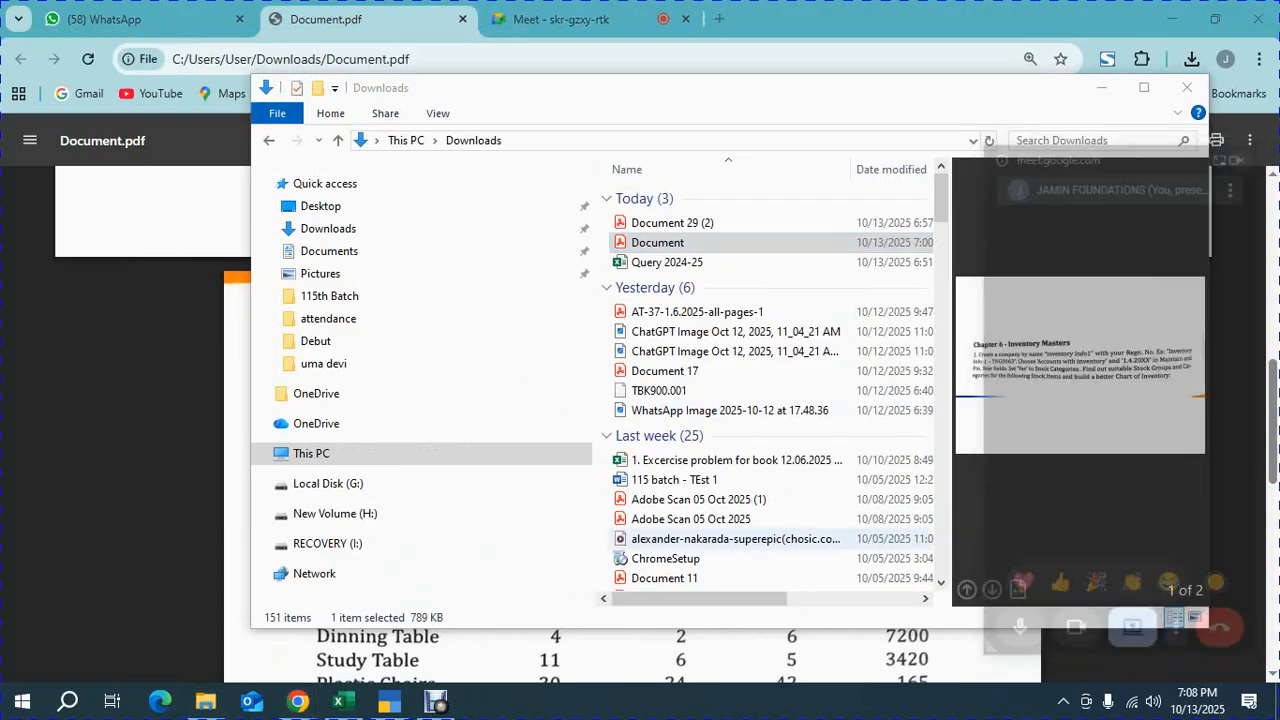
pyautogui.hotkey('alt', 'Tab')
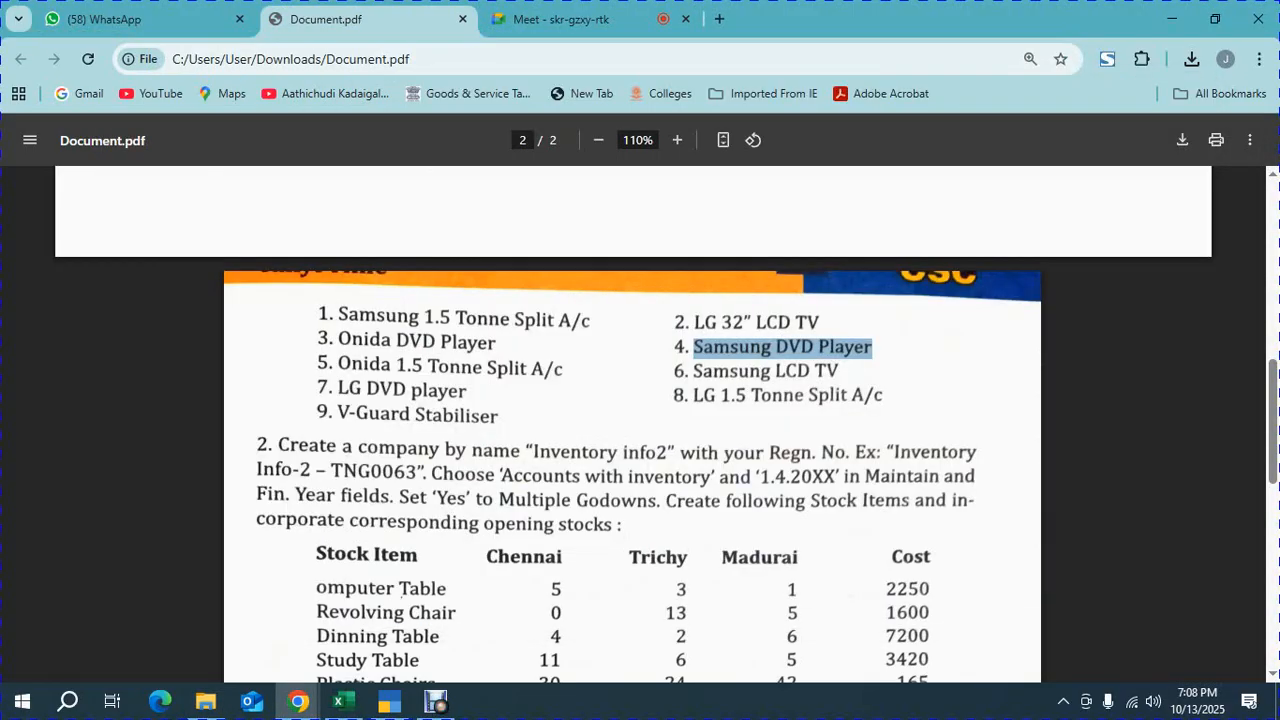
# Copy Onida 1.5 Tonne Split A/c from the PDF and paste it as the new stock item's name
pyautogui.moveTo(564, 370); pyautogui.dragTo(336, 368)
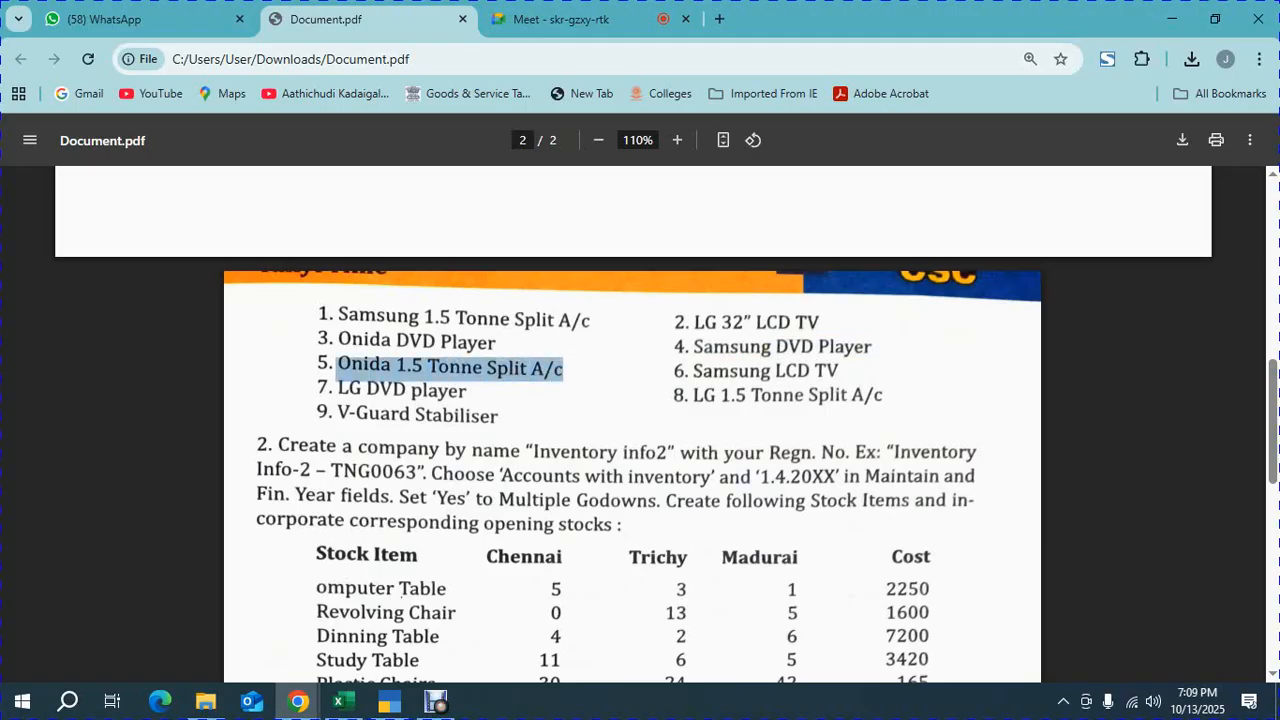
pyautogui.click(389, 702)
pyautogui.hotkey('ctrl', 'v')
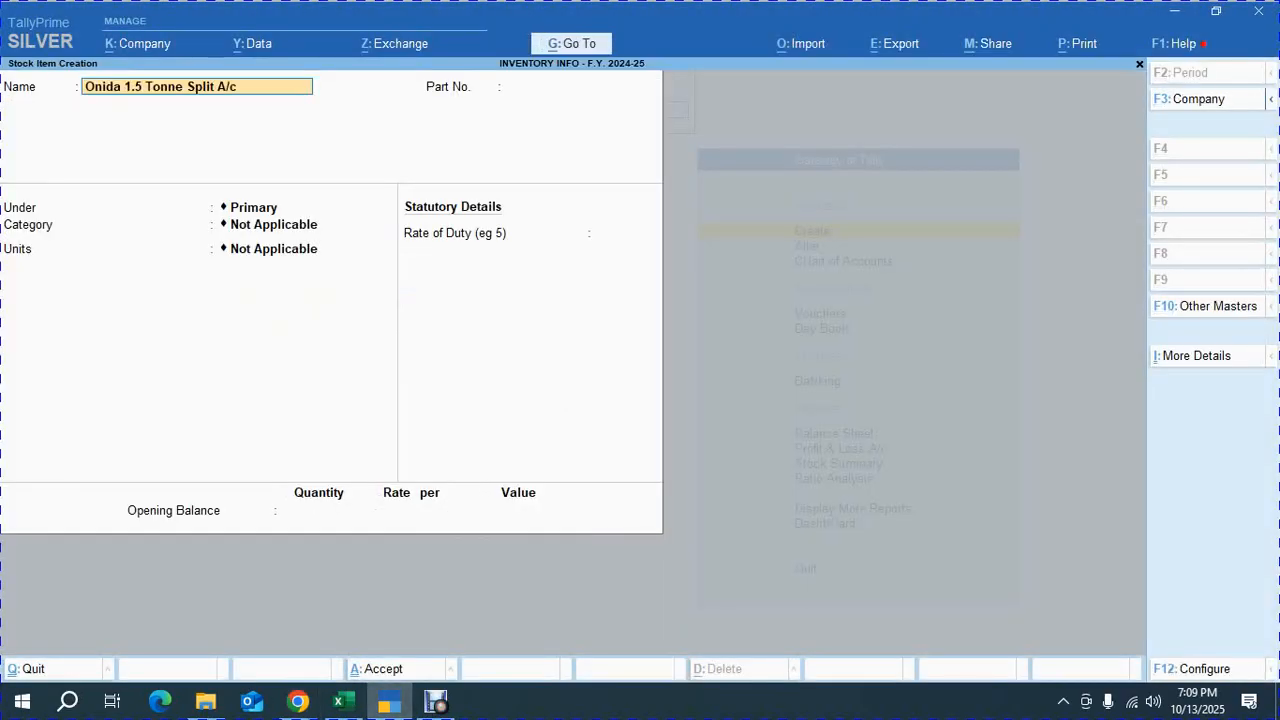
# Give the item part number 105, group SPLIT A/c and category ONIDA, then save it
pyautogui.press('Return')
pyautogui.write('105')
pyautogui.press('Return')
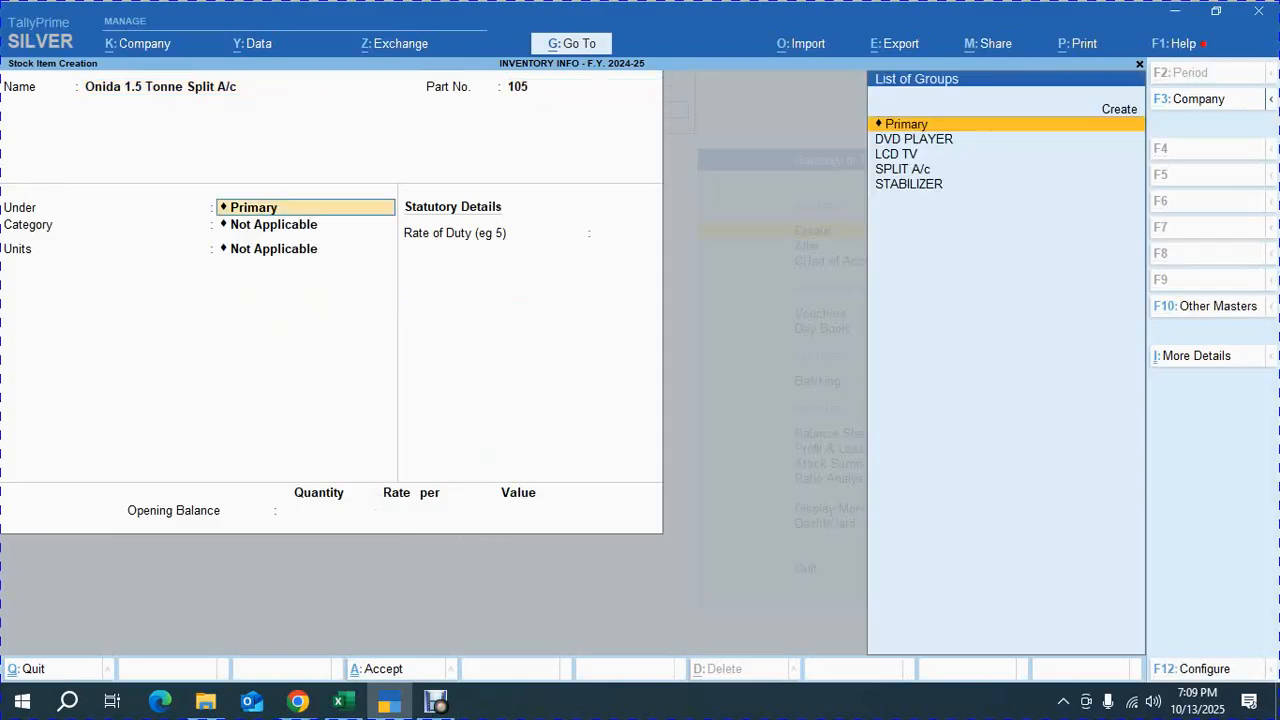
pyautogui.press('Down')
pyautogui.press('Down')
pyautogui.press('Down')
pyautogui.press('Return')
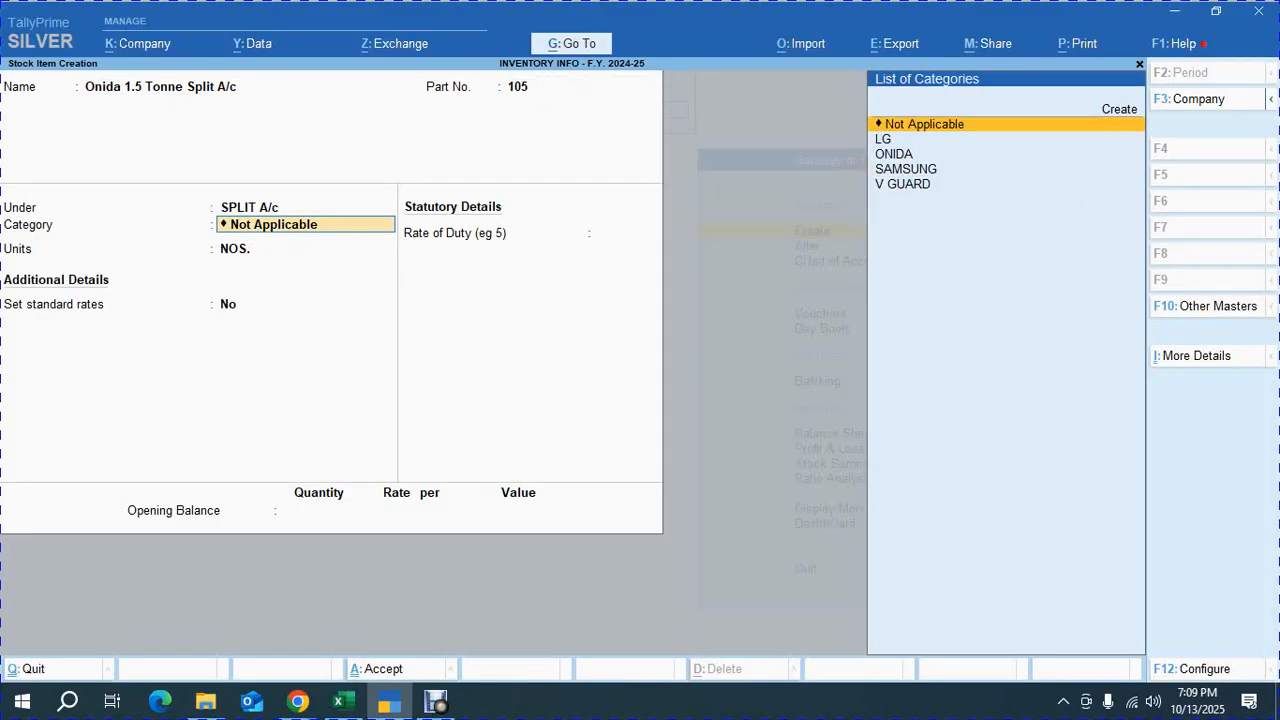
pyautogui.press('Down')
pyautogui.press('Down')
pyautogui.press('Return')
pyautogui.press('Return')
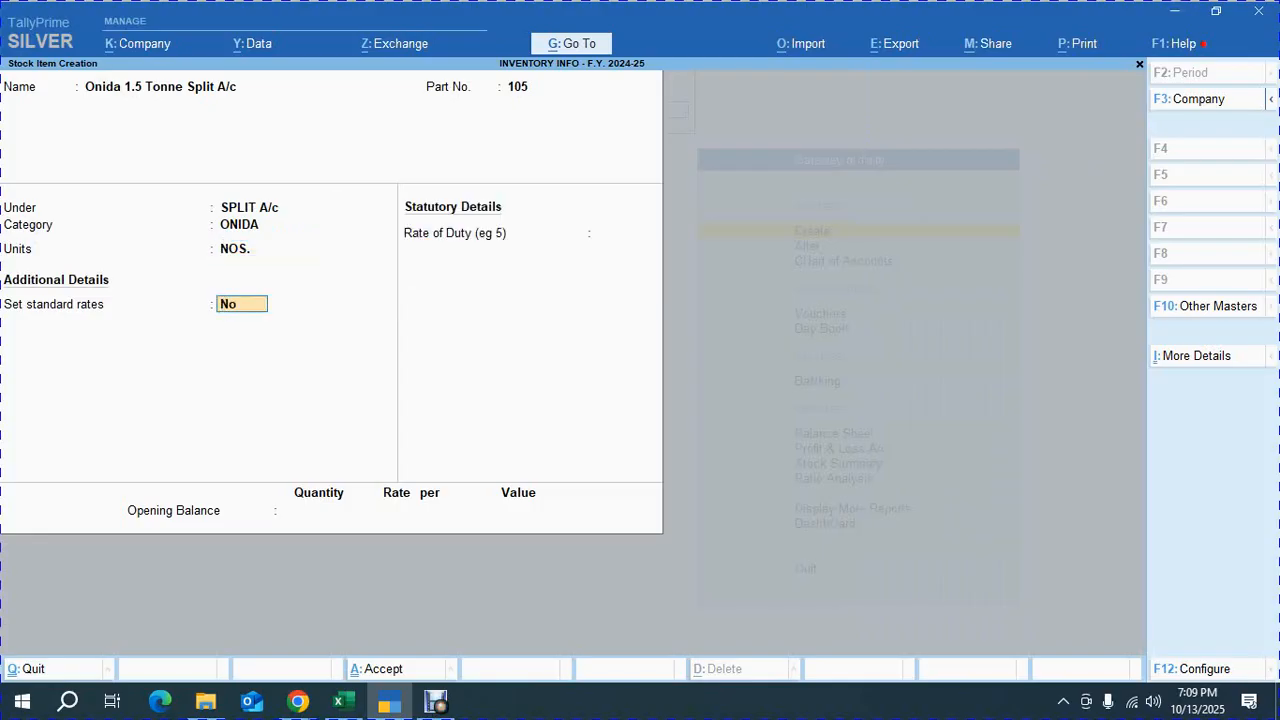
pyautogui.hotkey('ctrl', 'a')
# Copy Samsung LCD TV from the PDF and paste it as the next stock item's name
pyautogui.hotkey('alt', 'Tab')
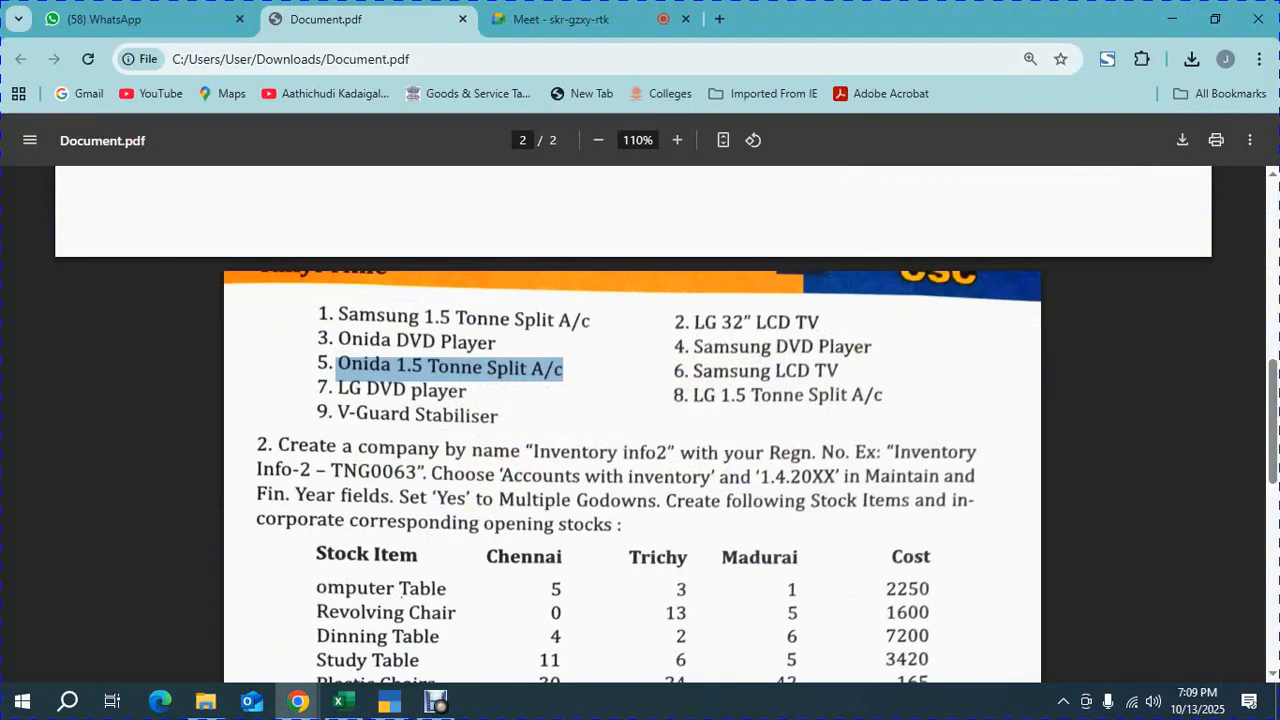
pyautogui.moveTo(840, 372); pyautogui.dragTo(692, 372)
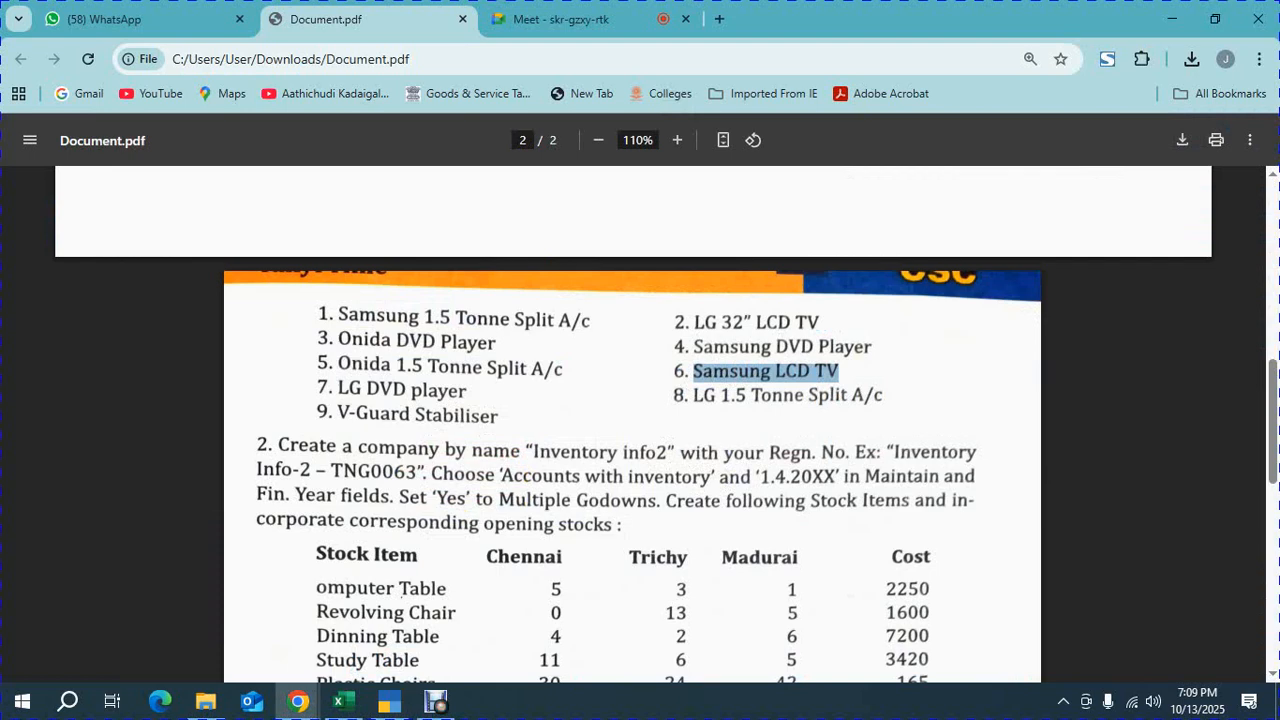
pyautogui.hotkey('alt', 'Tab')
pyautogui.hotkey('ctrl', 'alt', 'v')
# Give the item part number 106, group LCD TV and category SAMSUNG, then save it
pyautogui.press('Return')
pyautogui.write('106')
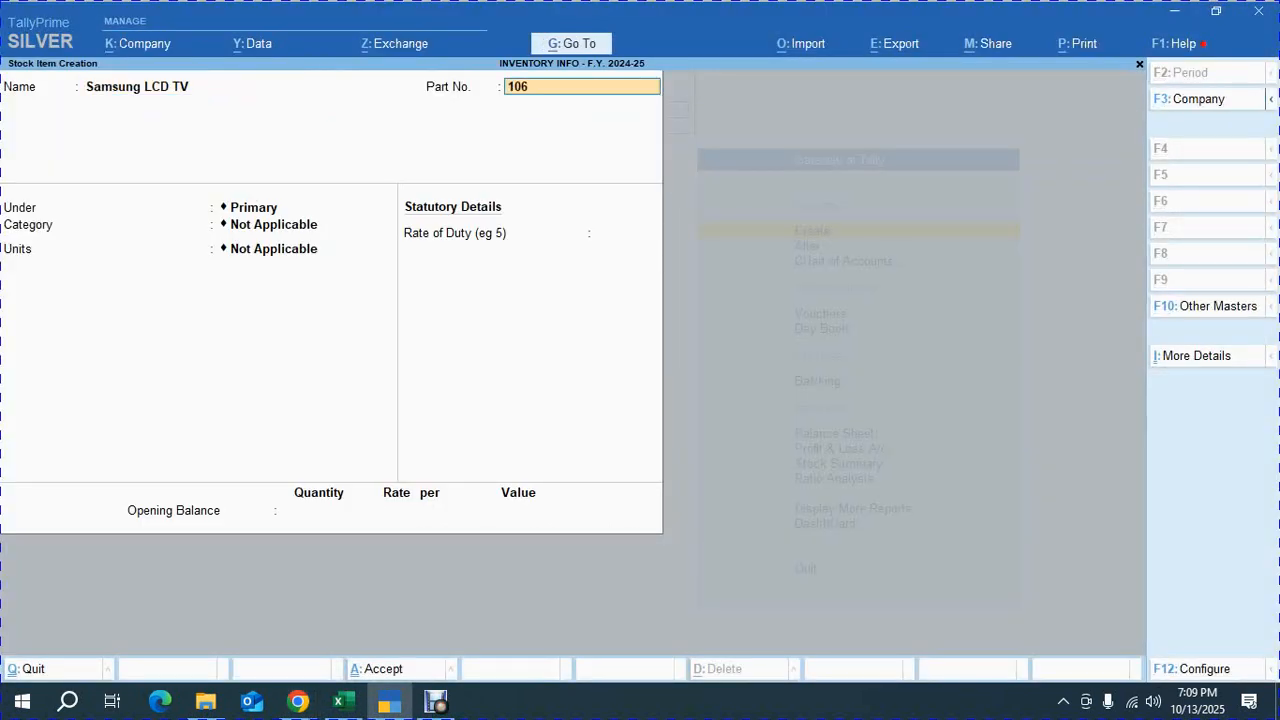
pyautogui.press('Return')
pyautogui.press('Down')
pyautogui.press('Down')
pyautogui.press('Down')
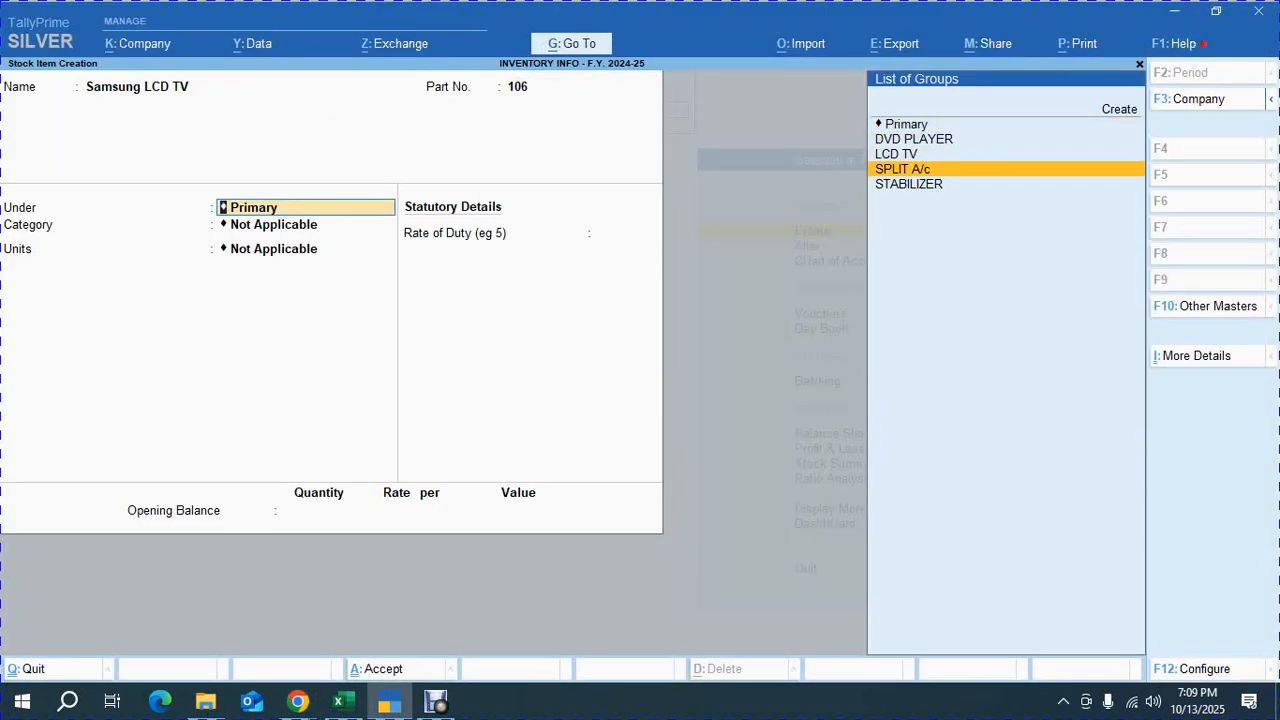
pyautogui.press('Up')
pyautogui.press('Return')
pyautogui.press('Down')
pyautogui.press('Down')
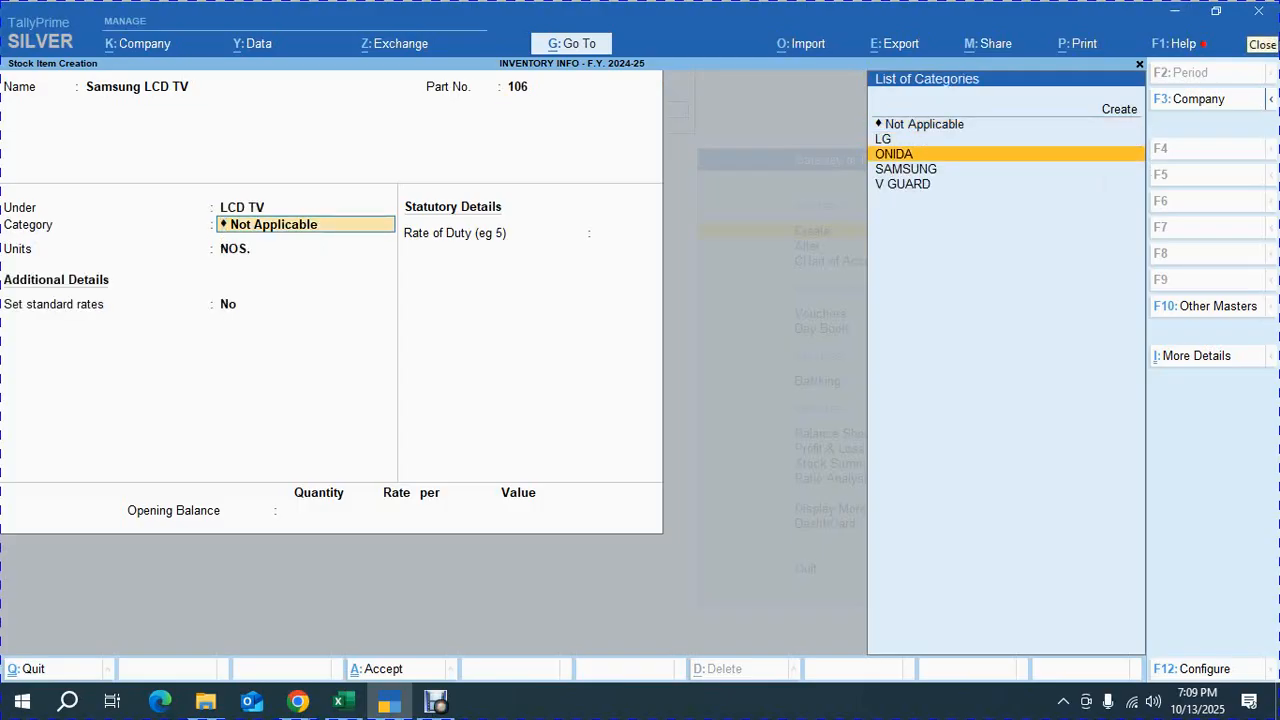
pyautogui.press('Down')
pyautogui.press('Return')
pyautogui.press('Return')
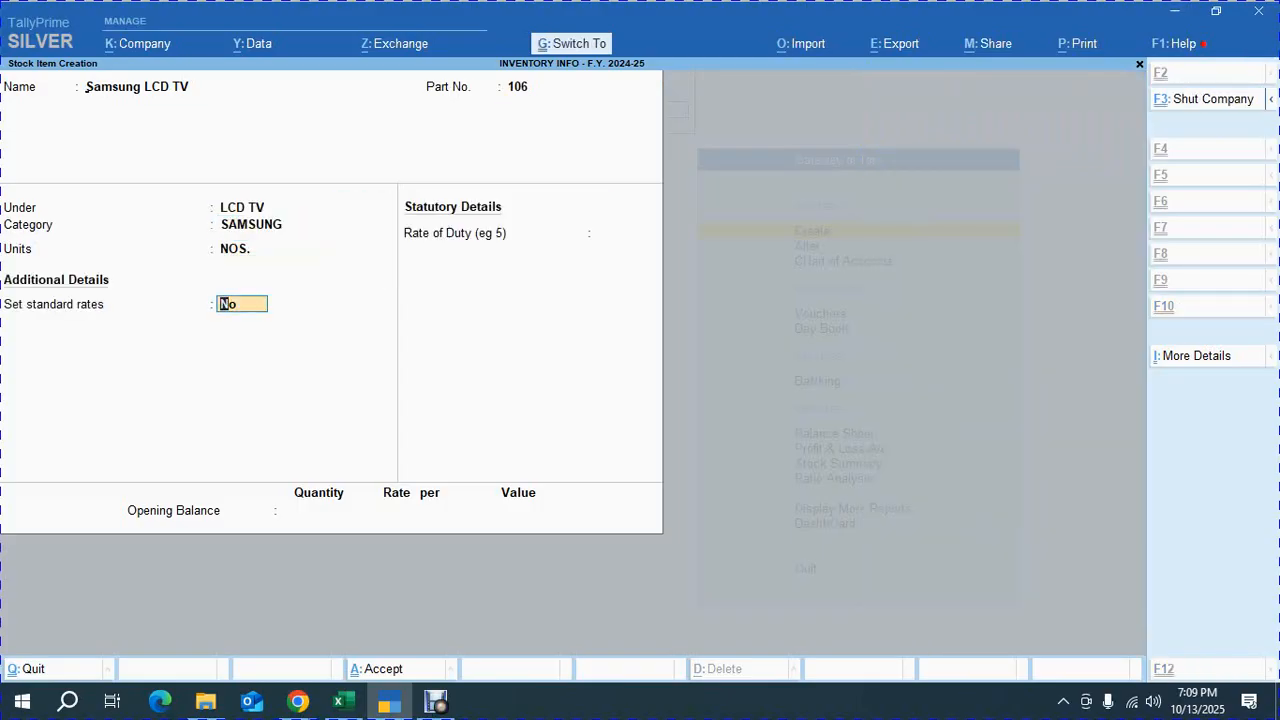
pyautogui.hotkey('ctrl', 'a')
# Copy LG DVD player from the PDF and paste it as the next stock item's name
pyautogui.hotkey('alt', 'Tab')
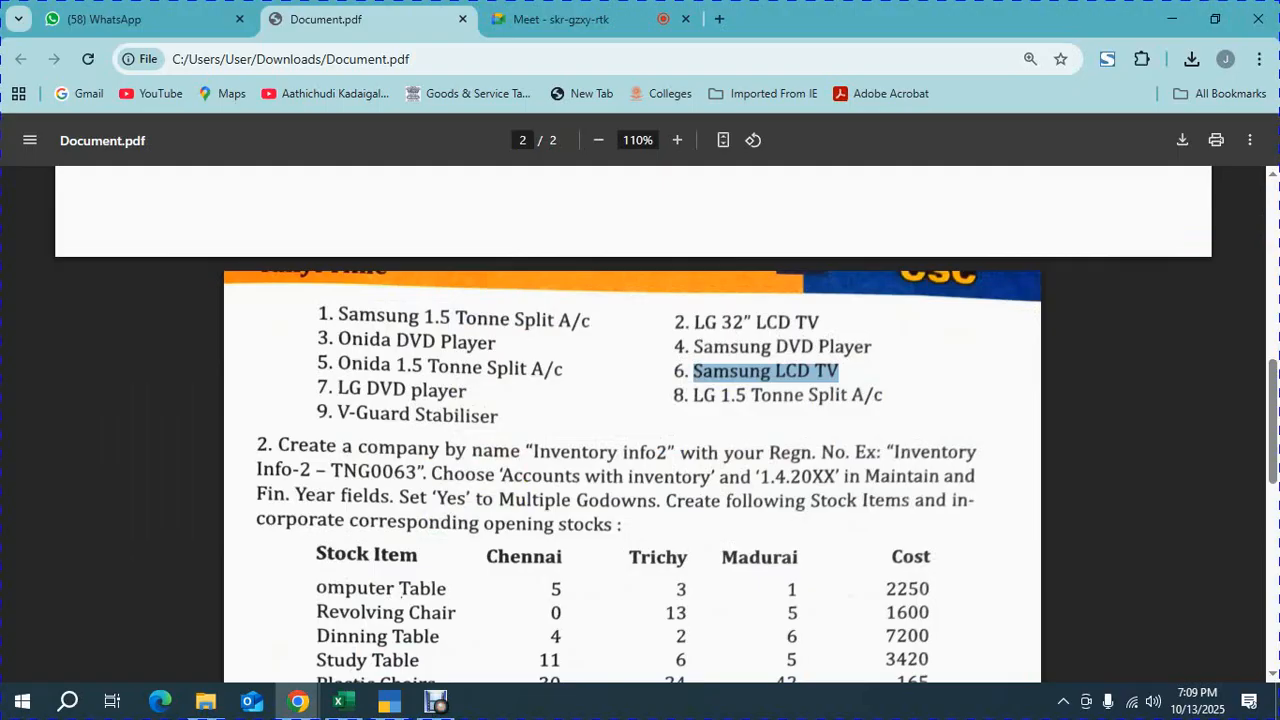
pyautogui.moveTo(467, 391); pyautogui.dragTo(338, 391)
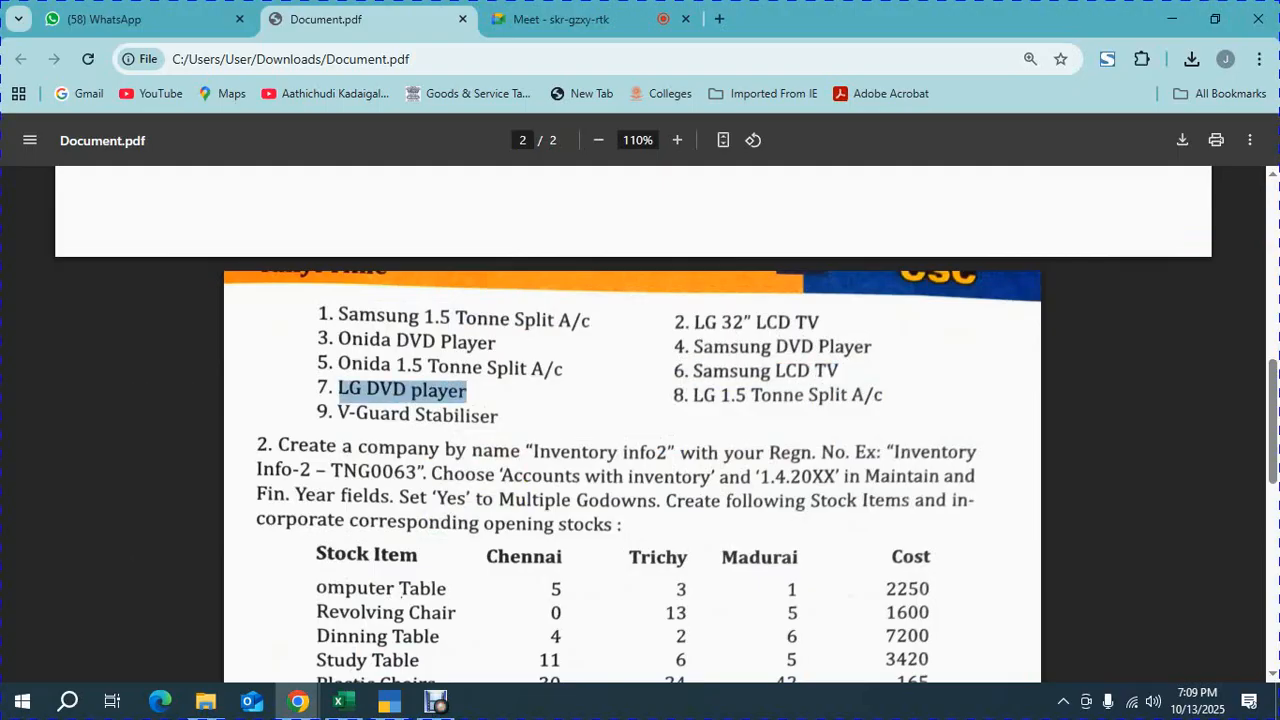
pyautogui.hotkey('ctrl', 'c')
pyautogui.hotkey('alt', 'Tab')
pyautogui.hotkey('ctrl', 'v')
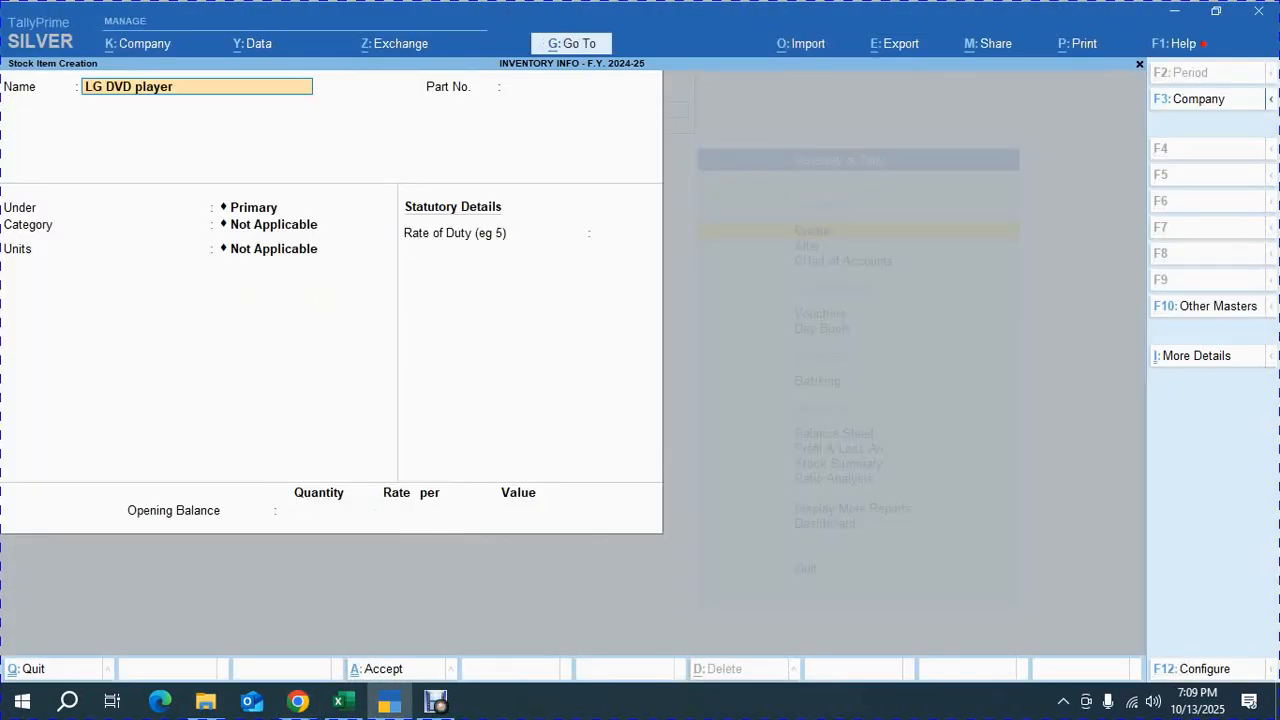
# Give the item part number 107, group DVD PLAYER and category LG, then save it
pyautogui.press('Return')
pyautogui.write('107')
pyautogui.press('Return')
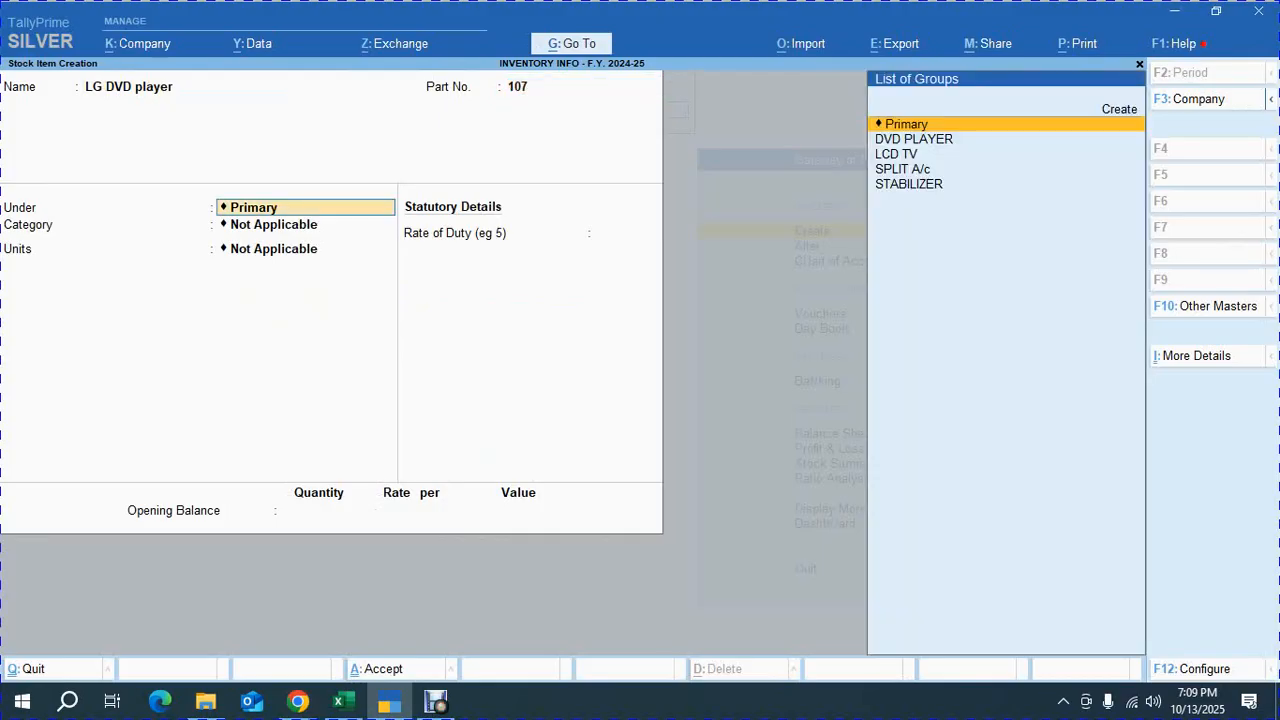
pyautogui.press('Down')
pyautogui.press('Down')
pyautogui.press('Up')
pyautogui.press('Return')
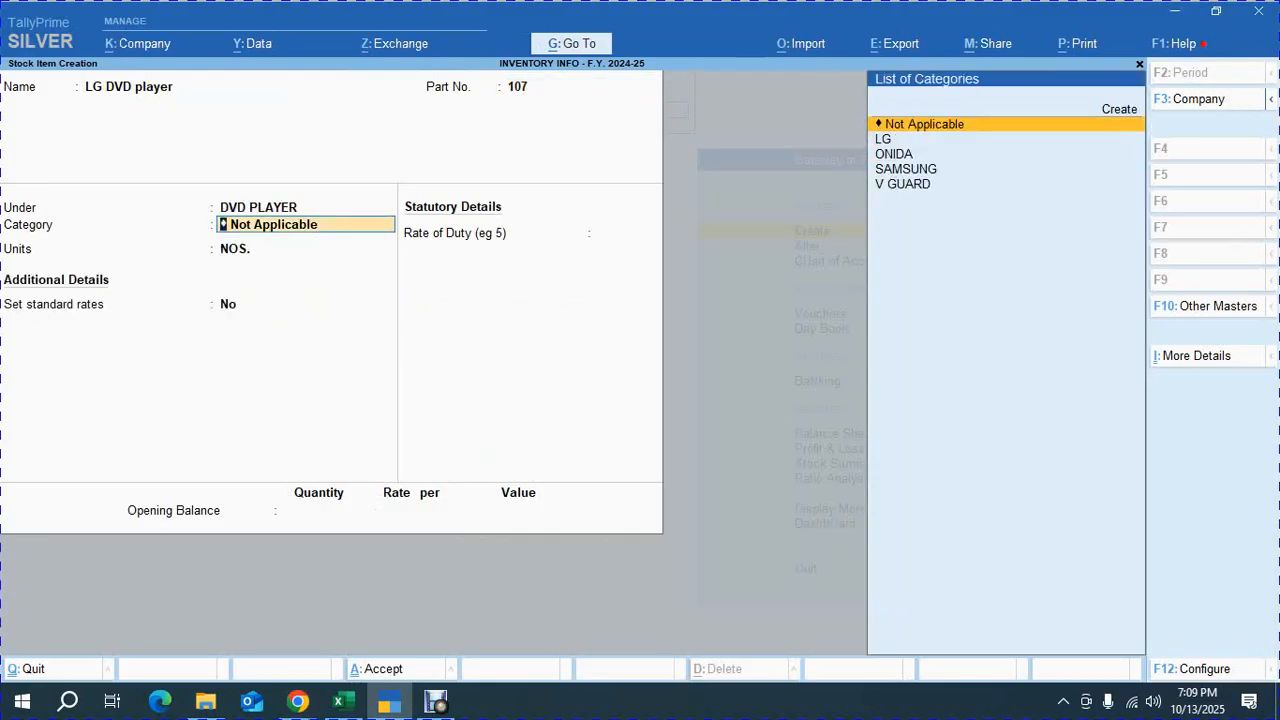
pyautogui.press('Down')
pyautogui.press('Return')
pyautogui.press('Return')
pyautogui.hotkey('ctrl', 'a')
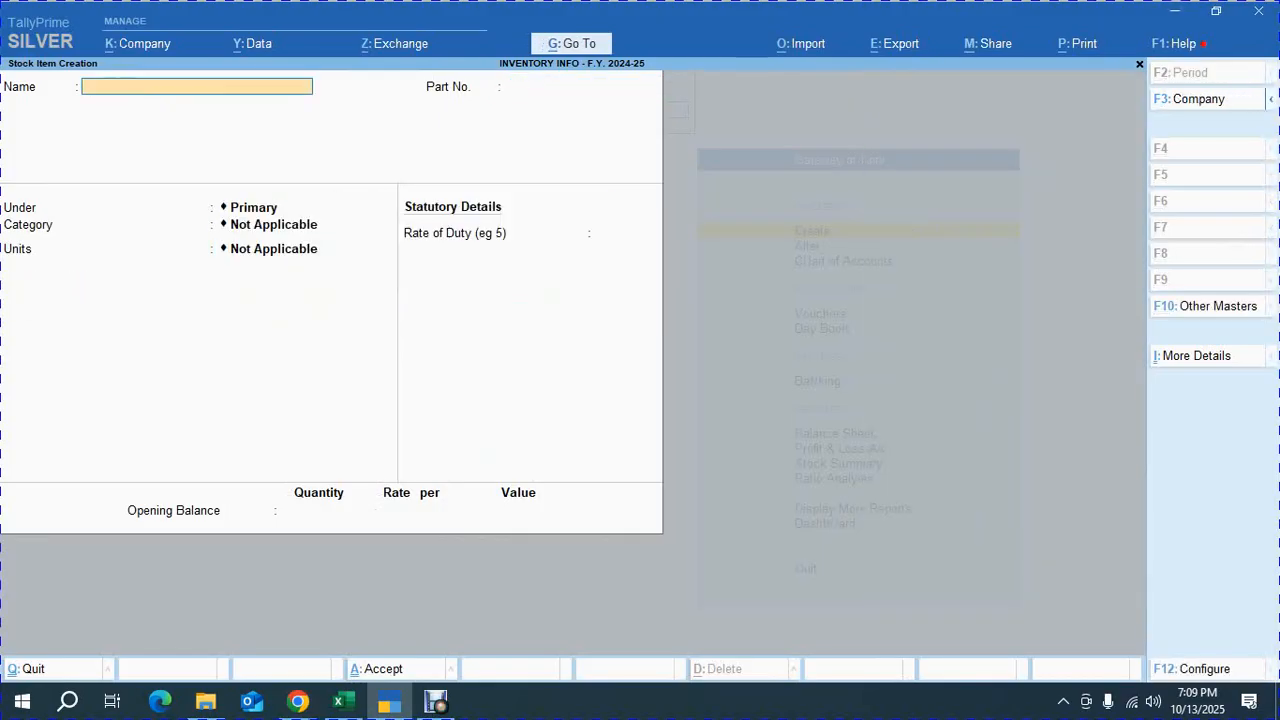
# Copy LG 1.5 Tonne Split A/c from the PDF and paste it as the next stock item's name
pyautogui.hotkey('alt', 'Tab')
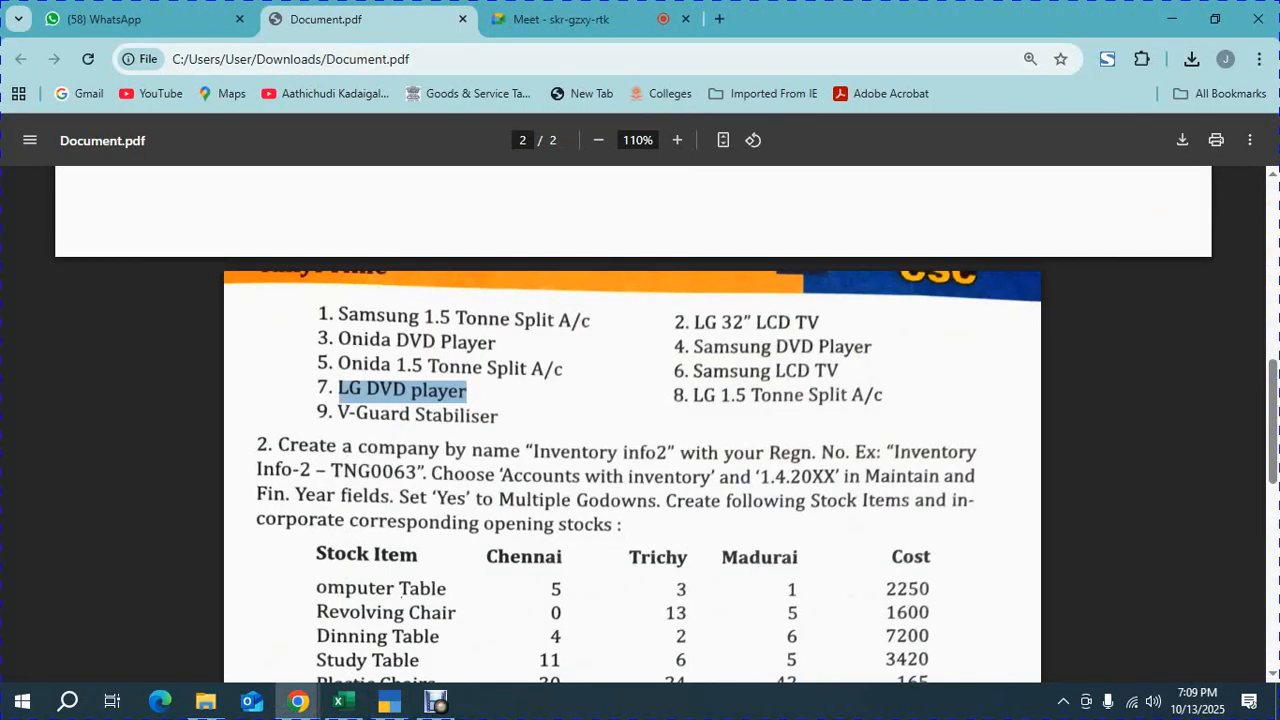
pyautogui.moveTo(884, 396); pyautogui.dragTo(693, 397)
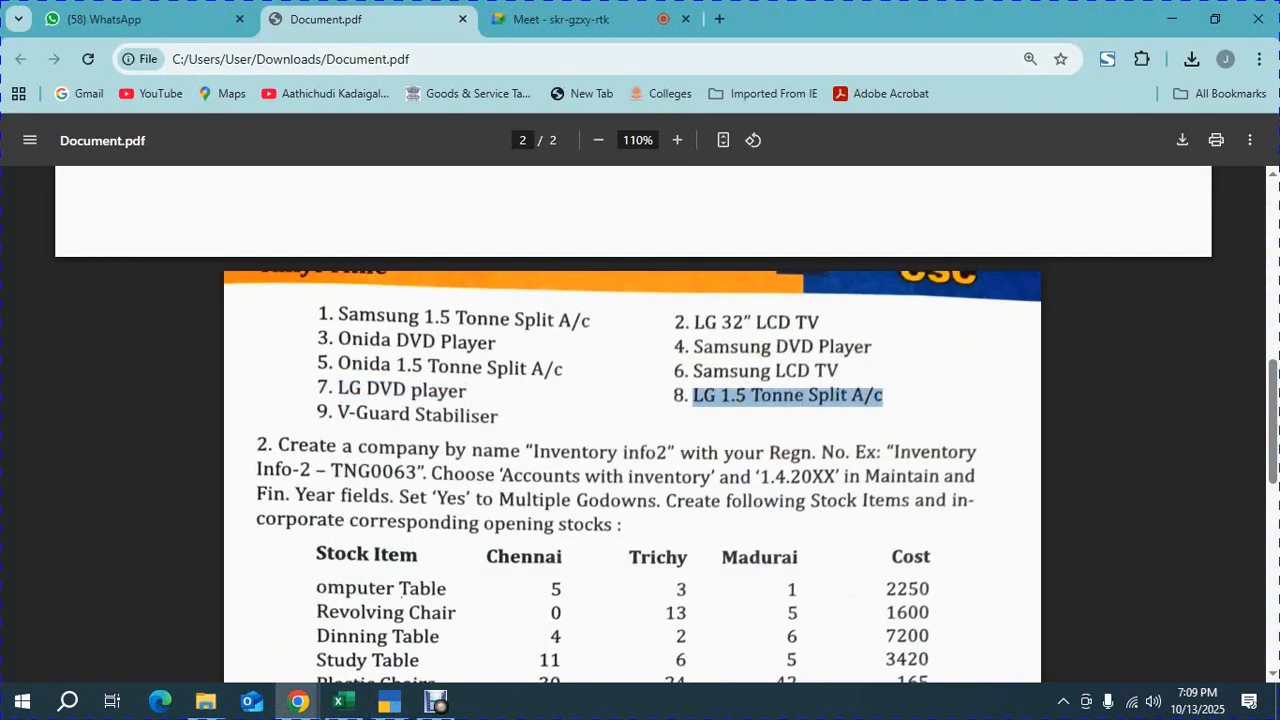
pyautogui.hotkey('ctrl', 'c')
pyautogui.hotkey('alt', 'Tab')
pyautogui.hotkey('ctrl', 'v')
# Give the item part number 108, group SPLIT A/c and category LG, then save it
pyautogui.press('Return')
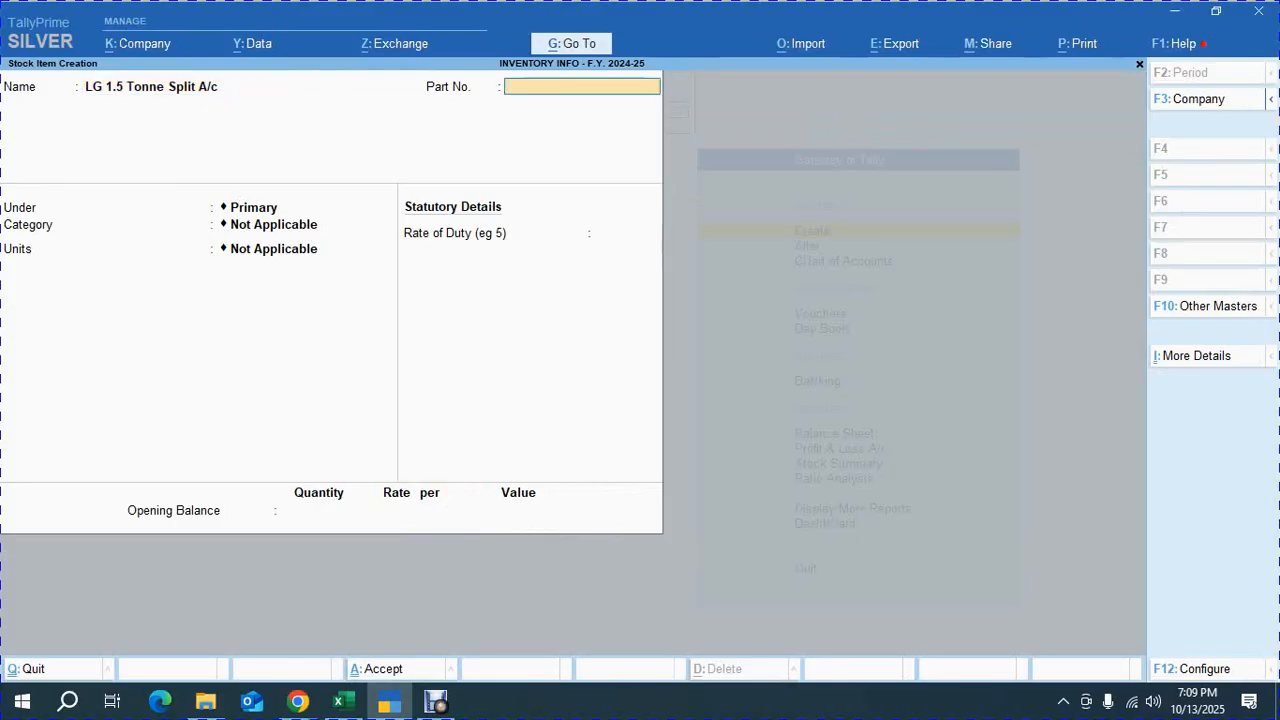
pyautogui.write('108')
pyautogui.press('Return')
pyautogui.hotkey('alt', 'Tab')
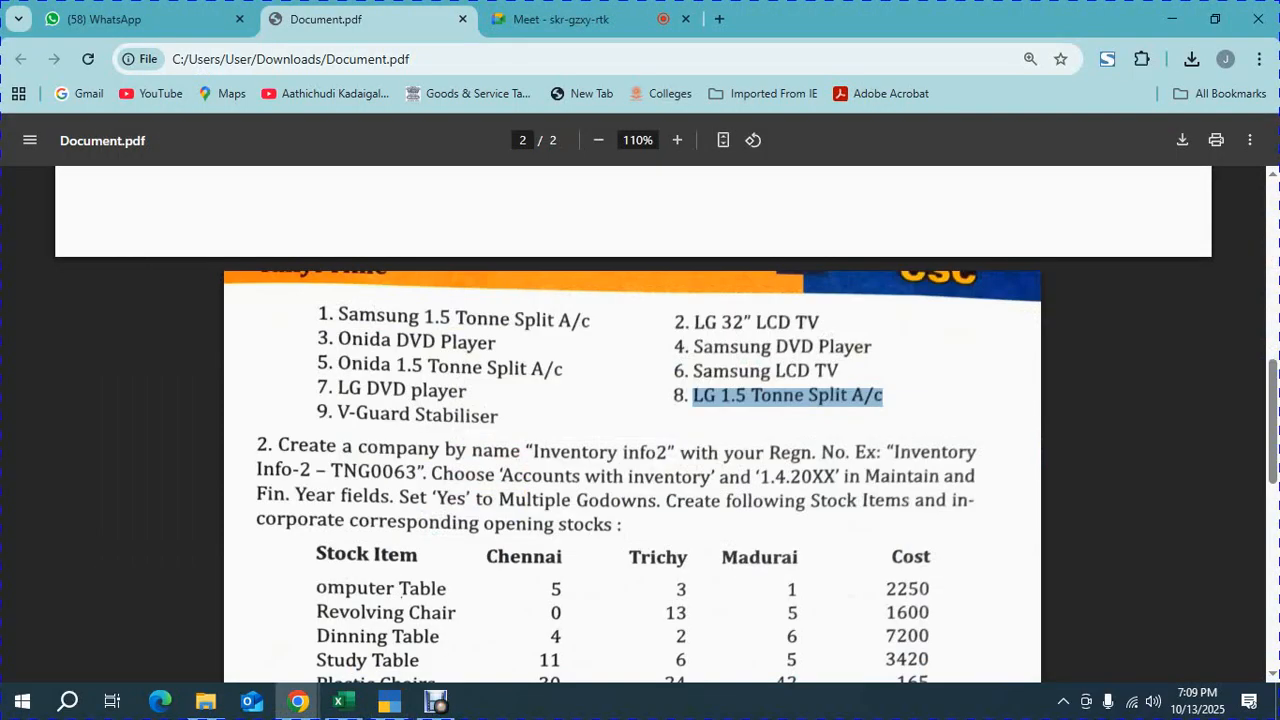
pyautogui.hotkey('alt', 'Tab')
pyautogui.press('Down')
pyautogui.press('Down')
pyautogui.press('Down')
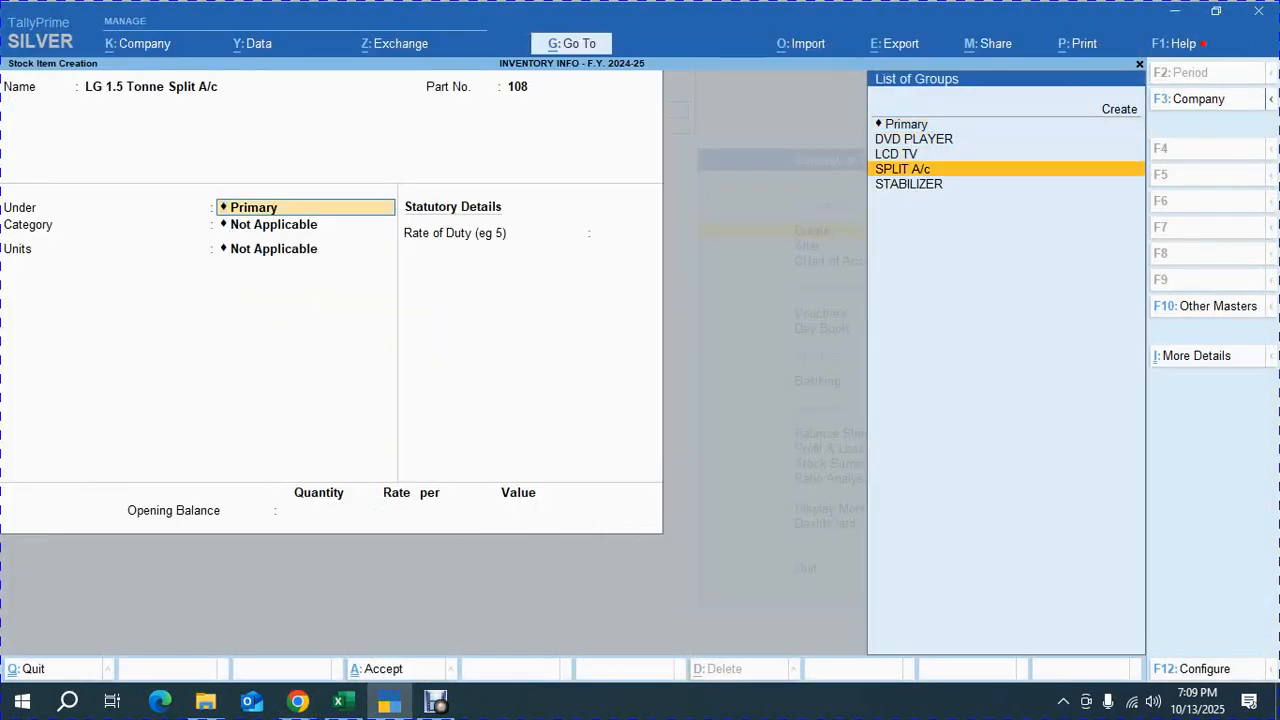
pyautogui.press('Return')
pyautogui.press('Down')
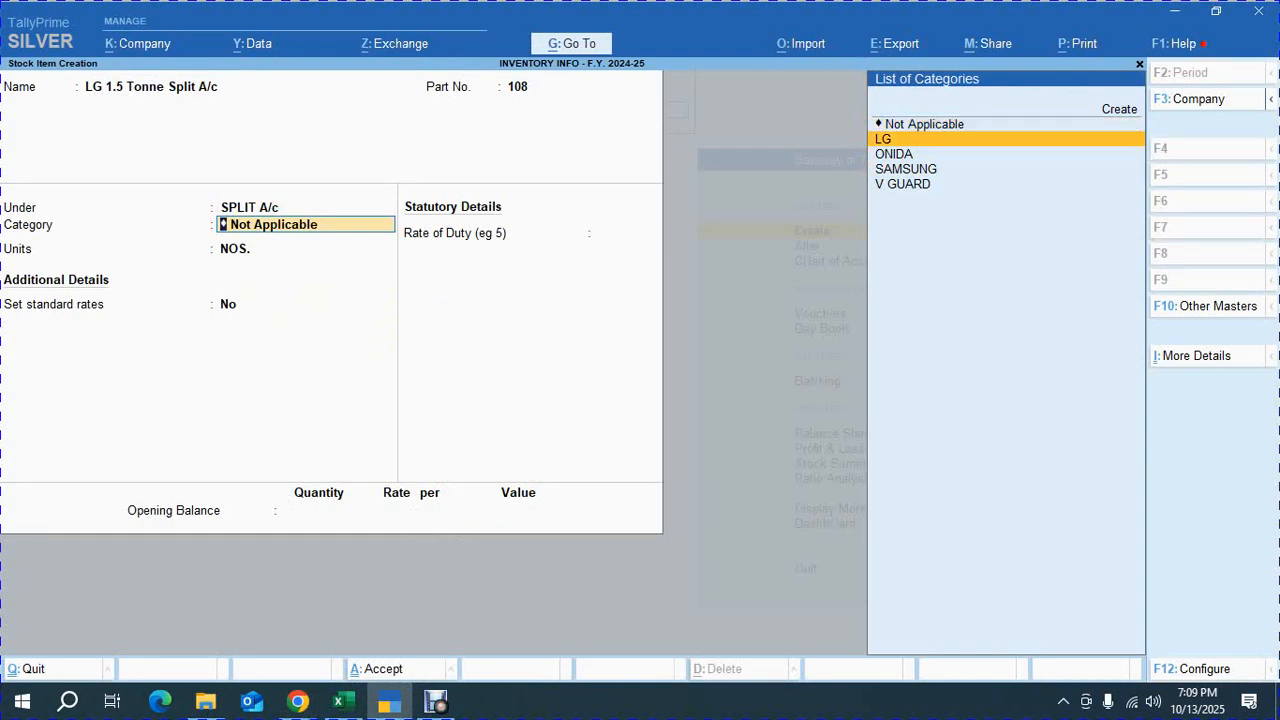
pyautogui.press('Return')
pyautogui.press('Return')
pyautogui.hotkey('ctrl', 'a')
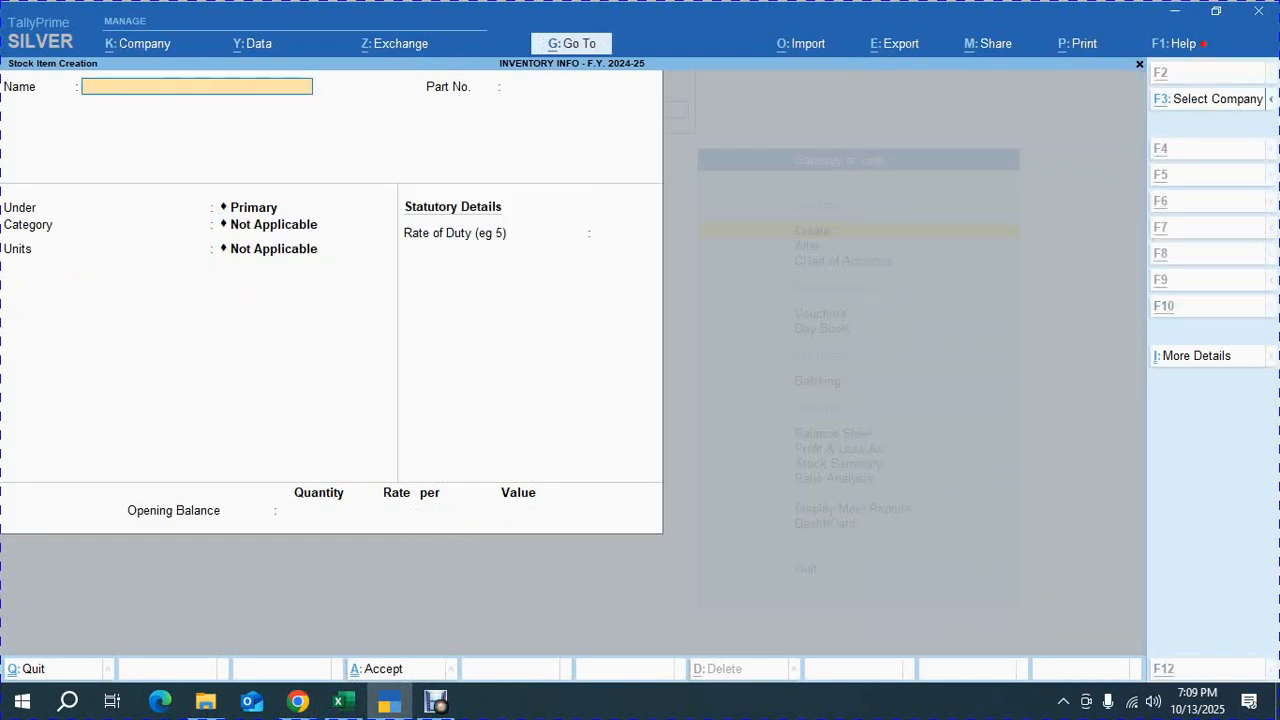
# Copy V-Guard Stabiliser from the PDF and paste it as the next stock item's name
pyautogui.hotkey('alt', 'Tab')
pyautogui.moveTo(500, 415); pyautogui.dragTo(338, 415)
pyautogui.hotkey('ctrl', 'c')
pyautogui.hotkey('alt', 'Tab')
pyautogui.hotkey('ctrl', 'alt', 'v')
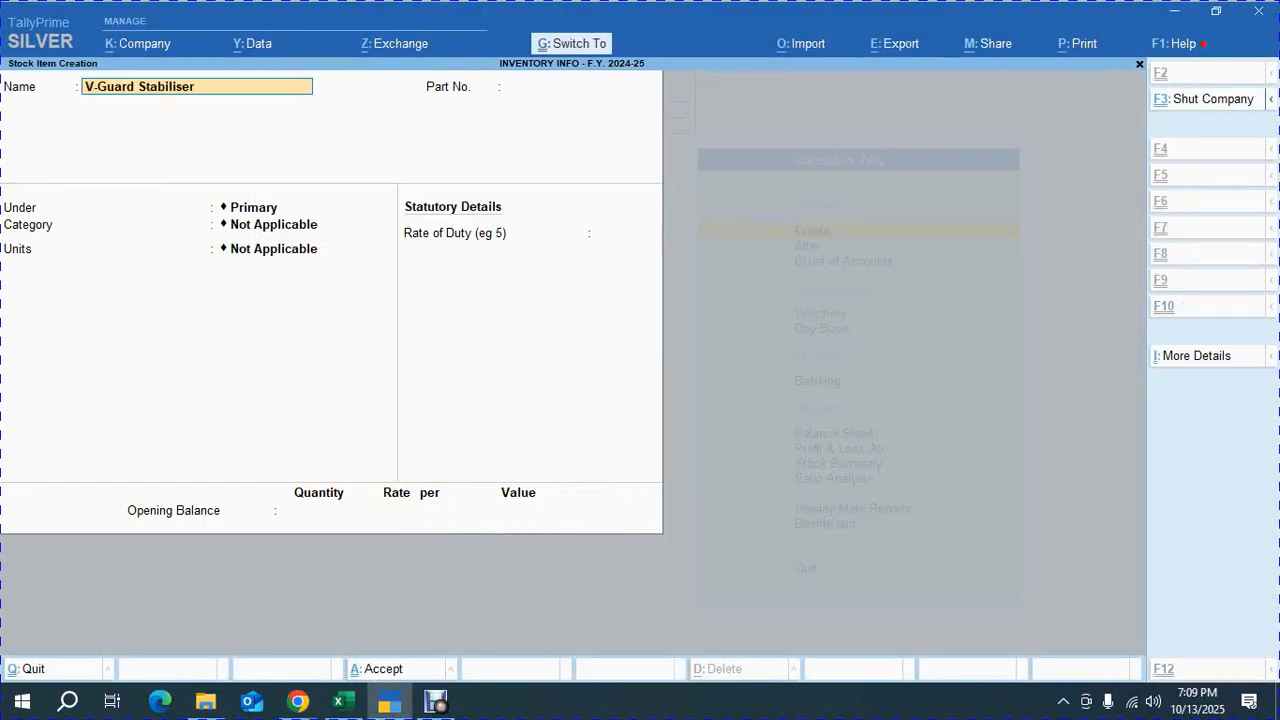
# Give the item part number 109, group STABILIZER, category V GUARD and unit NOS., then save it
pyautogui.press('Return')
pyautogui.write('109')
pyautogui.press('Return')
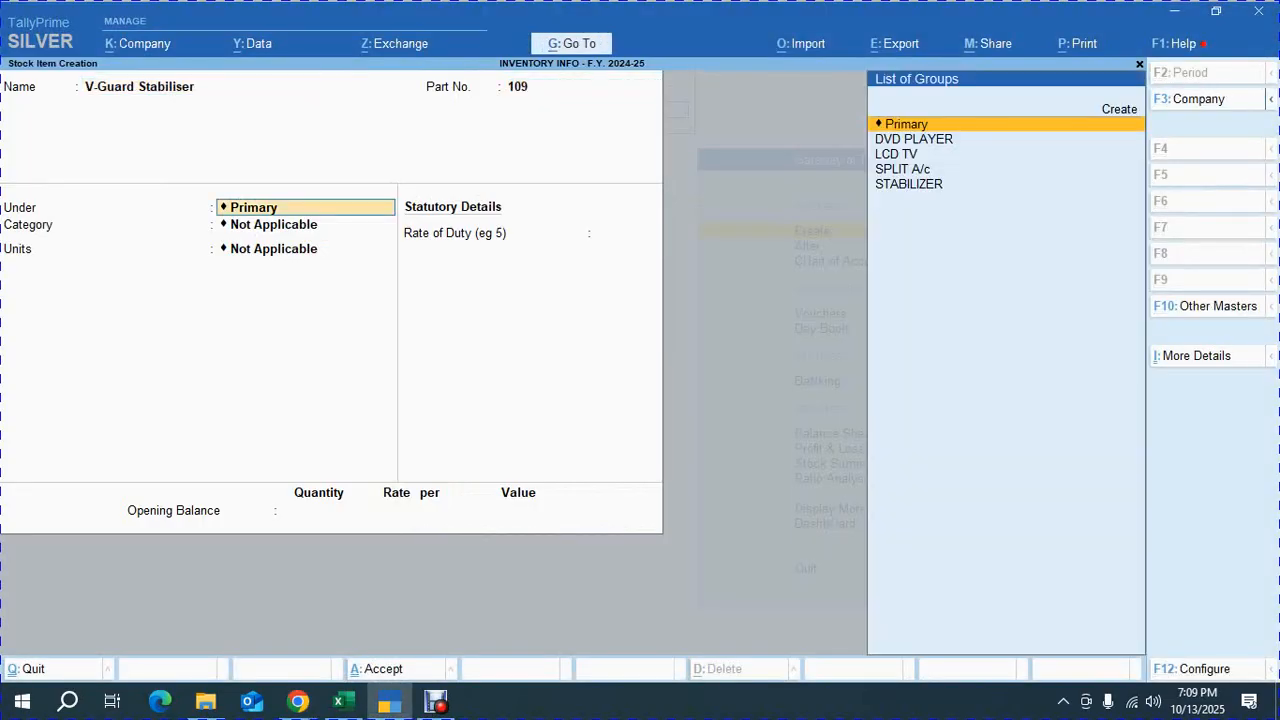
pyautogui.press('Down')
pyautogui.press('Down')
pyautogui.press('Down')
pyautogui.press('Down')
pyautogui.press('Return')
pyautogui.press('Down')
pyautogui.press('Down')
pyautogui.press('Down')
pyautogui.press('Down')
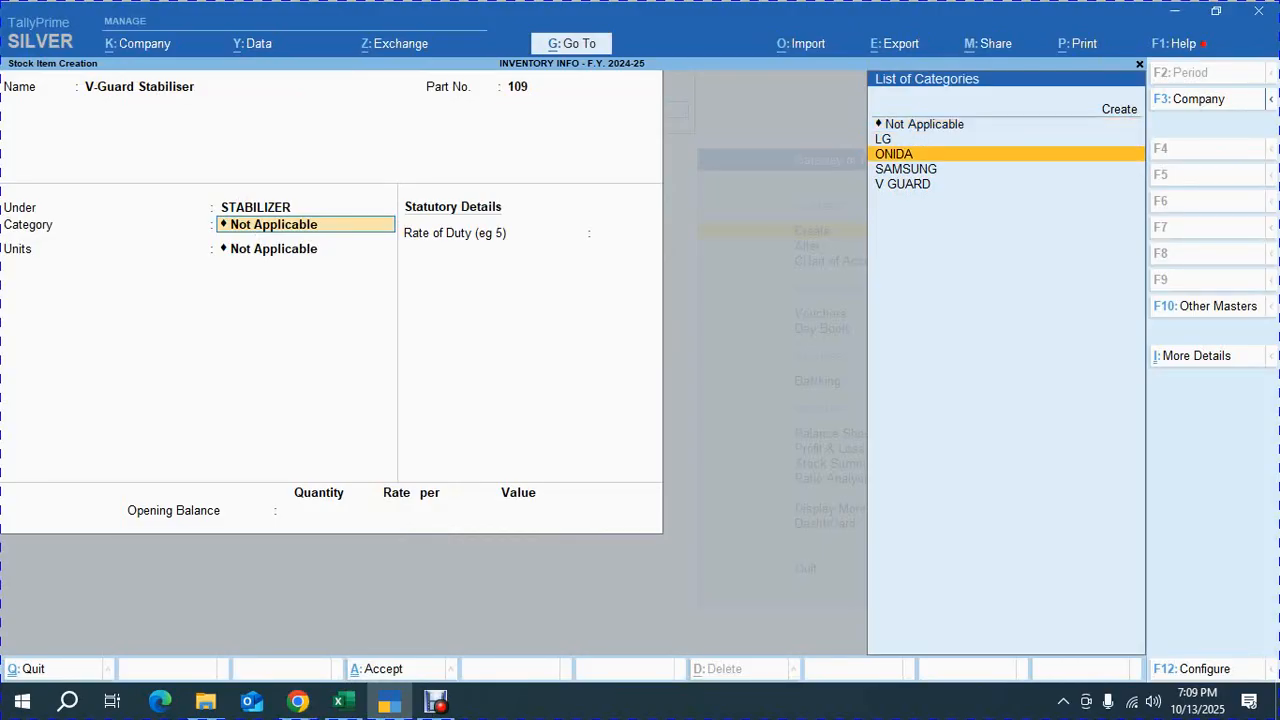
pyautogui.press('Return')
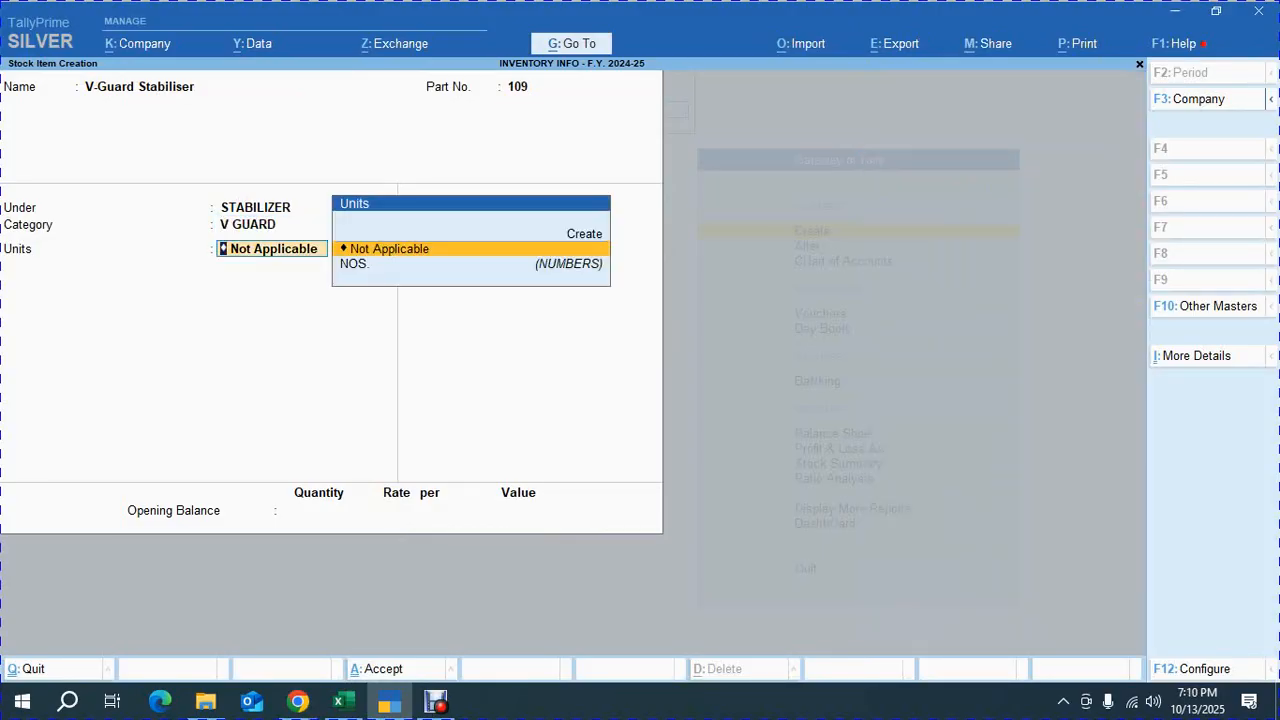
pyautogui.press('Down')
pyautogui.press('Return')
pyautogui.press('Return')
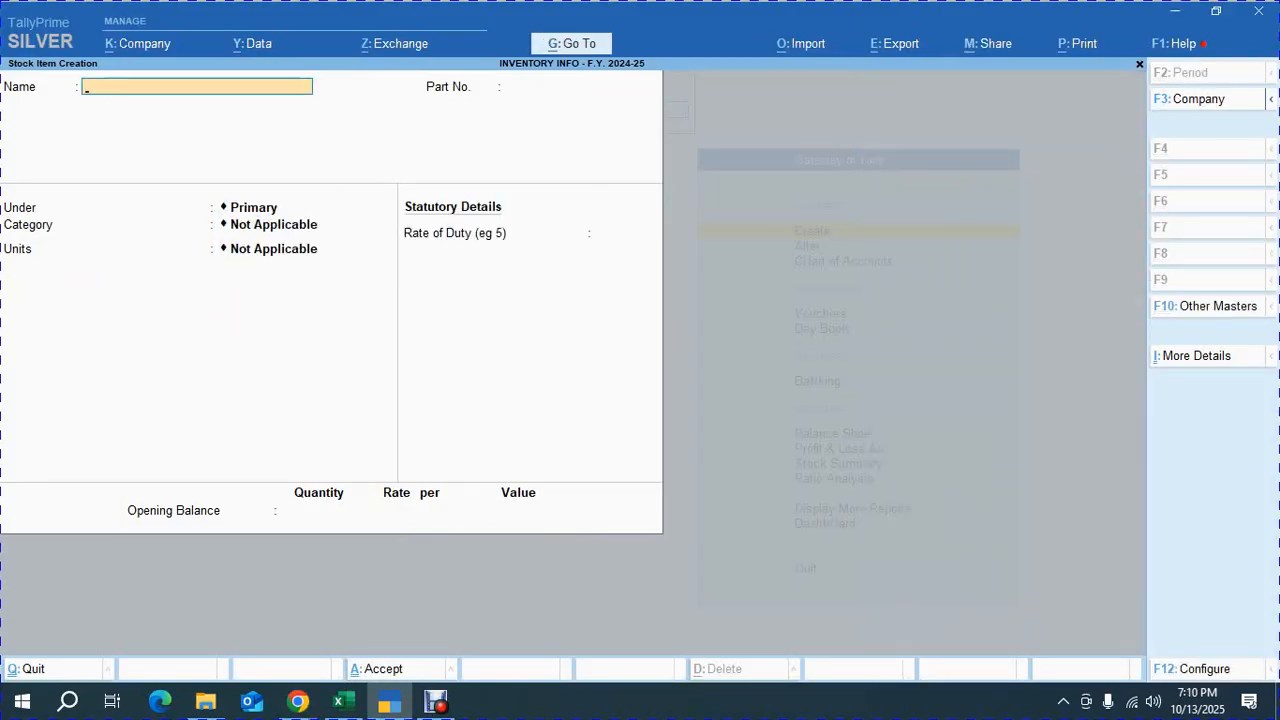
# Scroll the PDF to read exercise 2's company and stock item instructions
pyautogui.hotkey('alt', 'Tab')
pyautogui.click(418, 415)
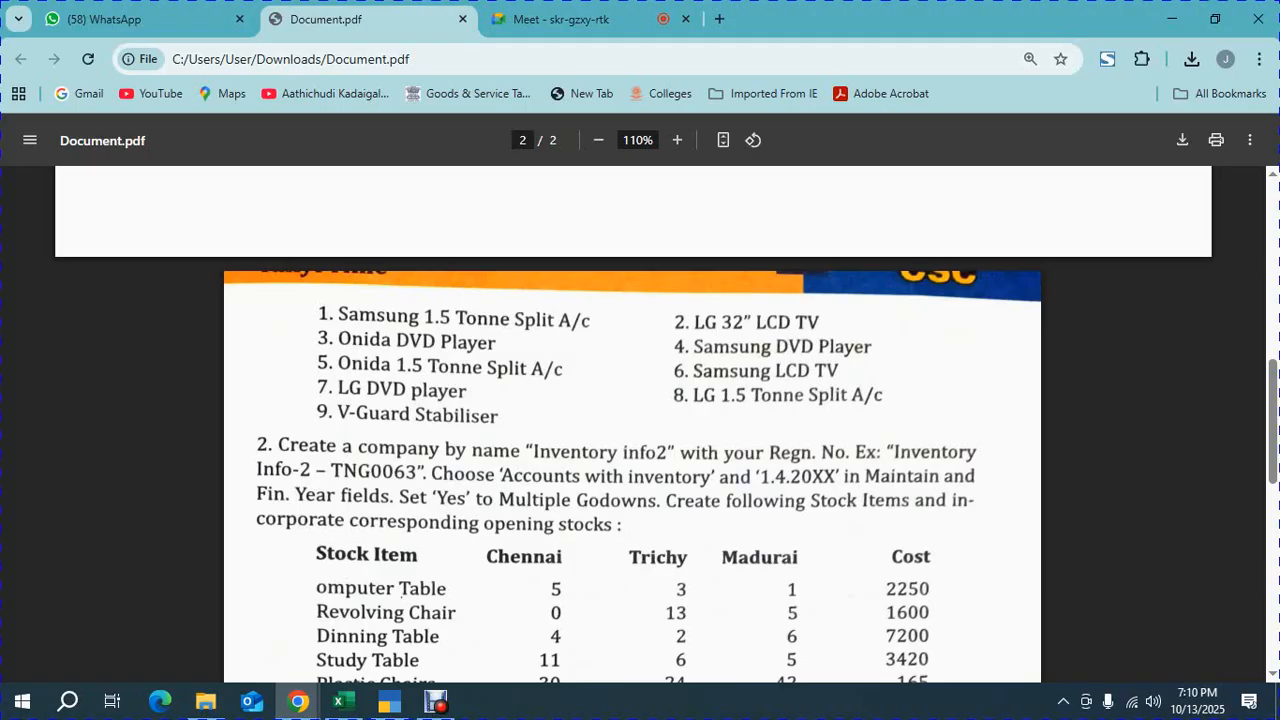
pyautogui.scroll(-2, 640, 450)
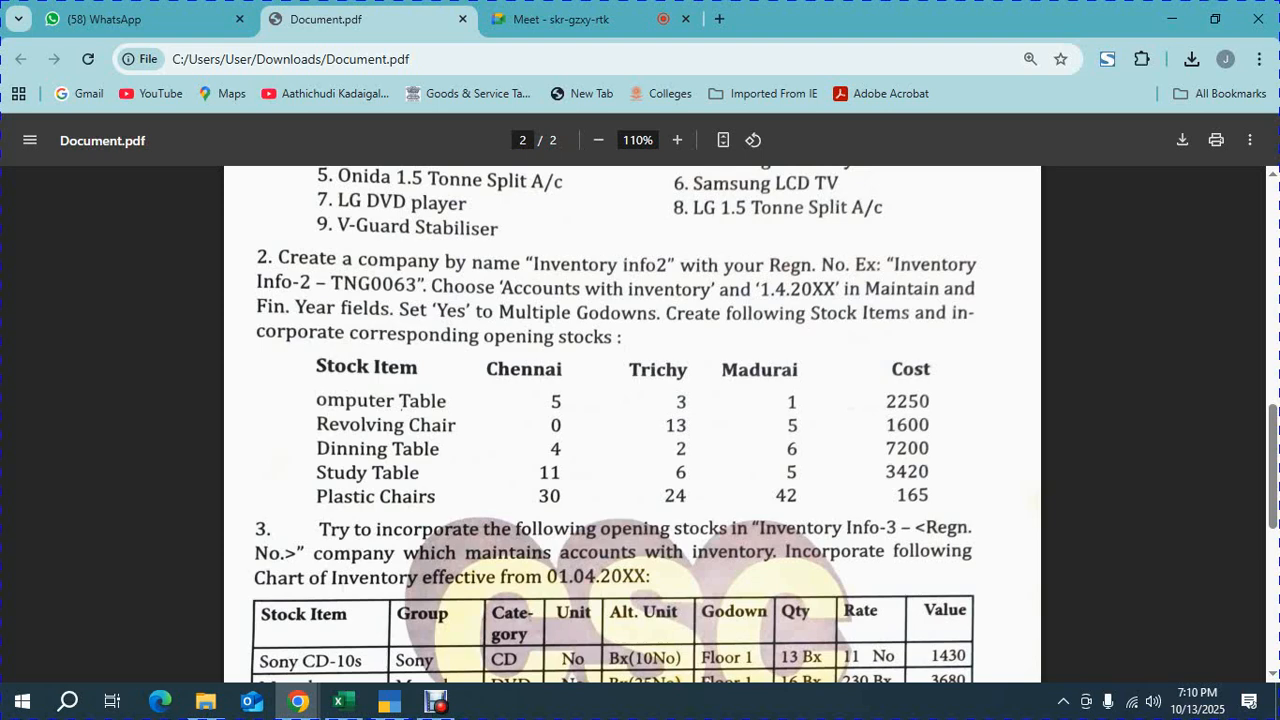
# Close stock item creation and return to the Gateway of Tally
pyautogui.hotkey('alt', 'Tab')
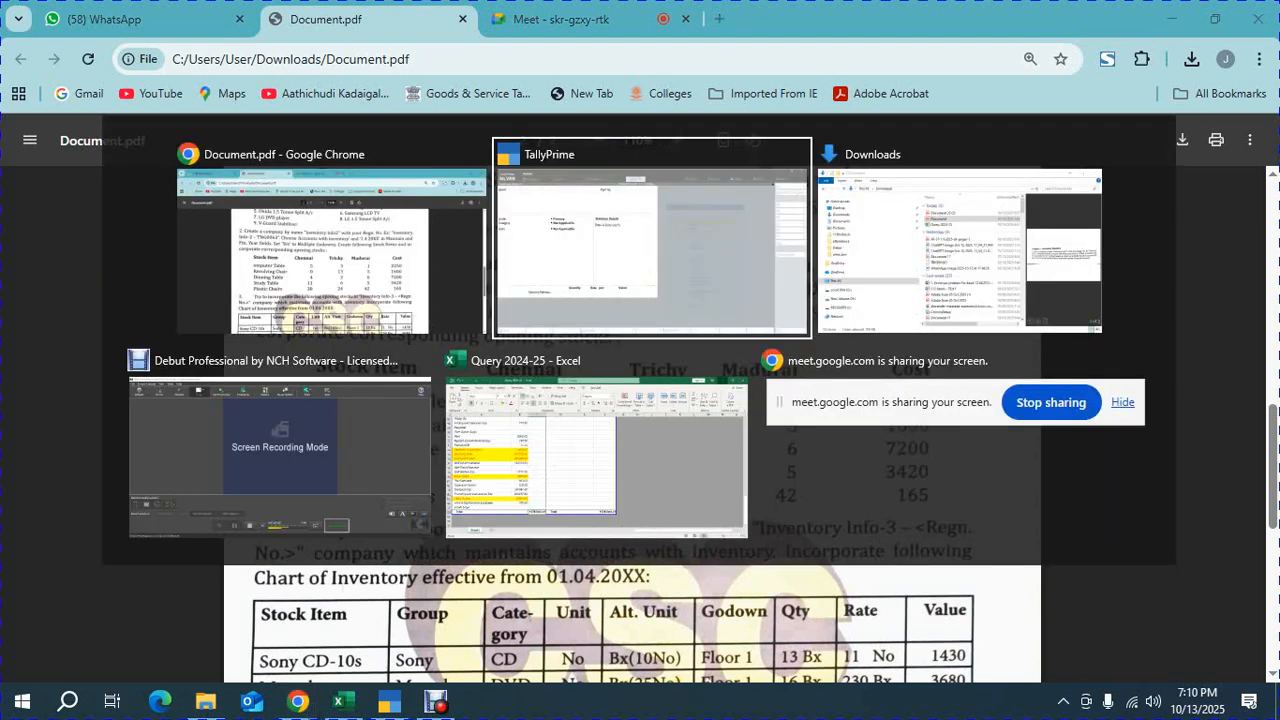
pyautogui.press('Escape')
pyautogui.press('Escape')
pyautogui.press('Escape')
pyautogui.press('Escape')
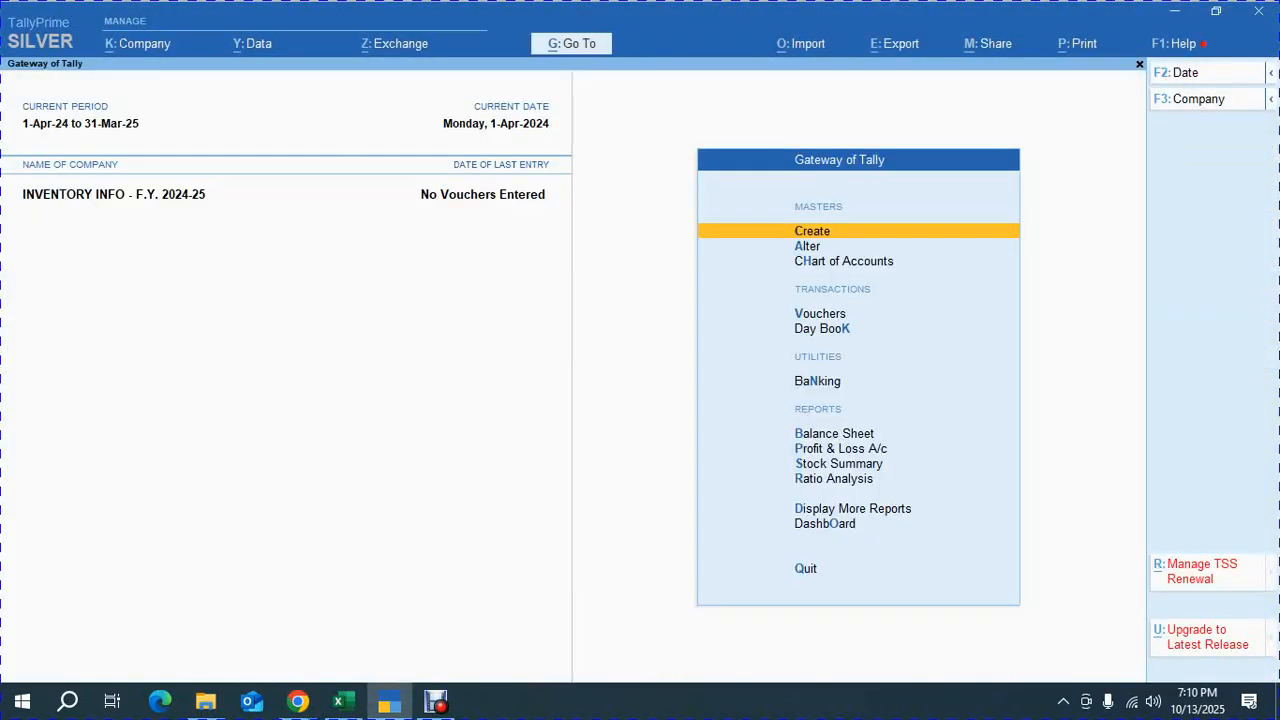
pyautogui.hotkey('alt', 'k')
pyautogui.press('g')
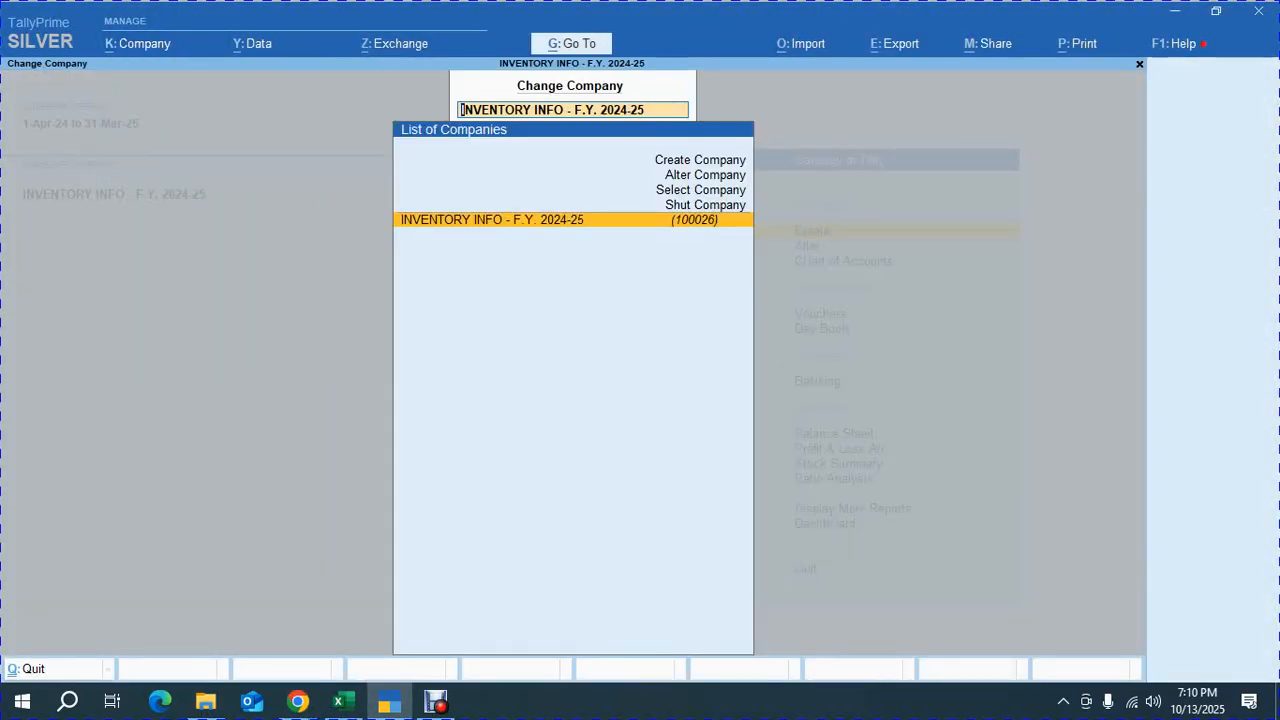
pyautogui.press('Return')
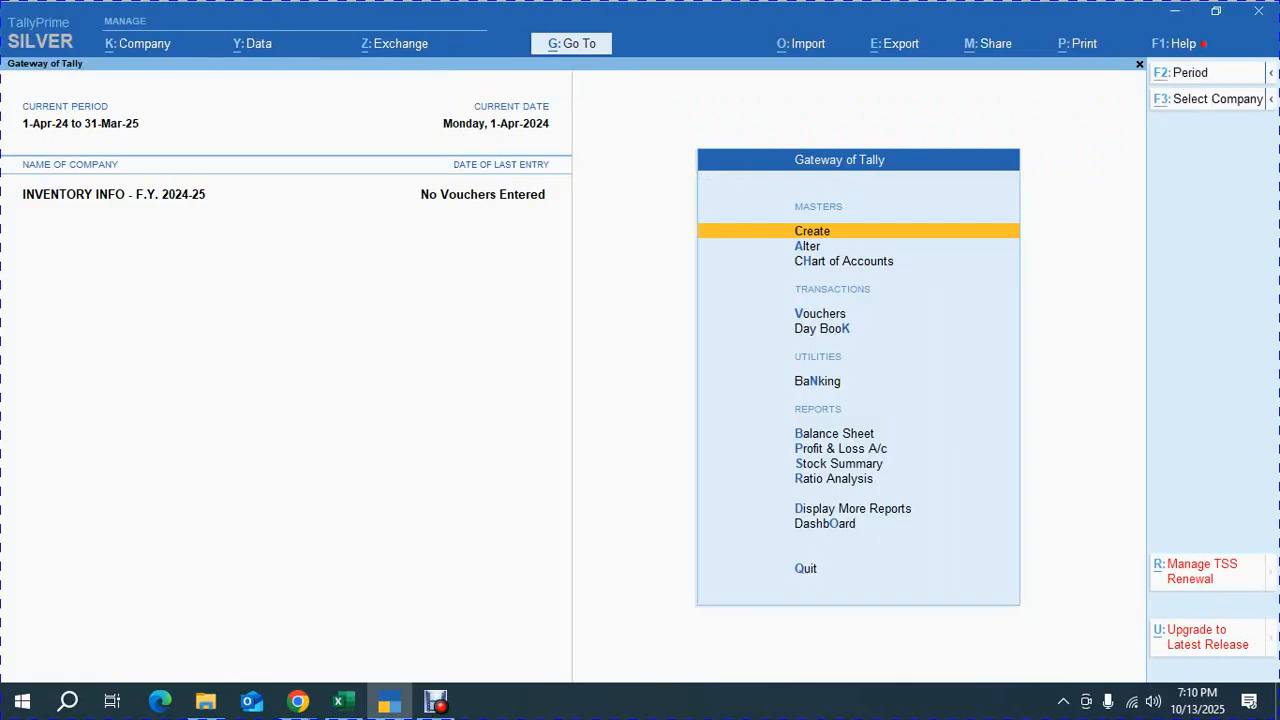
# Start creating a new company and name it INVENTORY INFO. 2
pyautogui.hotkey('alt', 'k')
pyautogui.press('h')
pyautogui.press('Return')
pyautogui.press('Up')
pyautogui.press('Up')
pyautogui.press('Up')
pyautogui.press('Up')
pyautogui.press('Up')
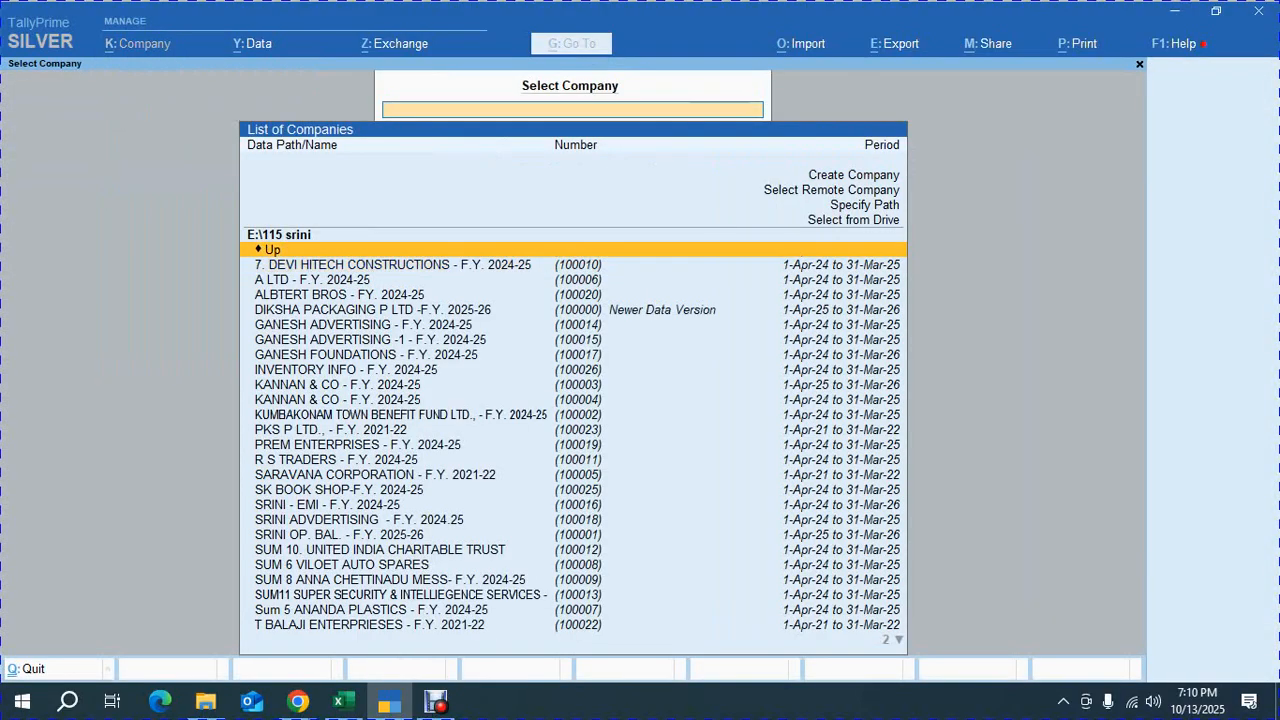
pyautogui.press('Return')
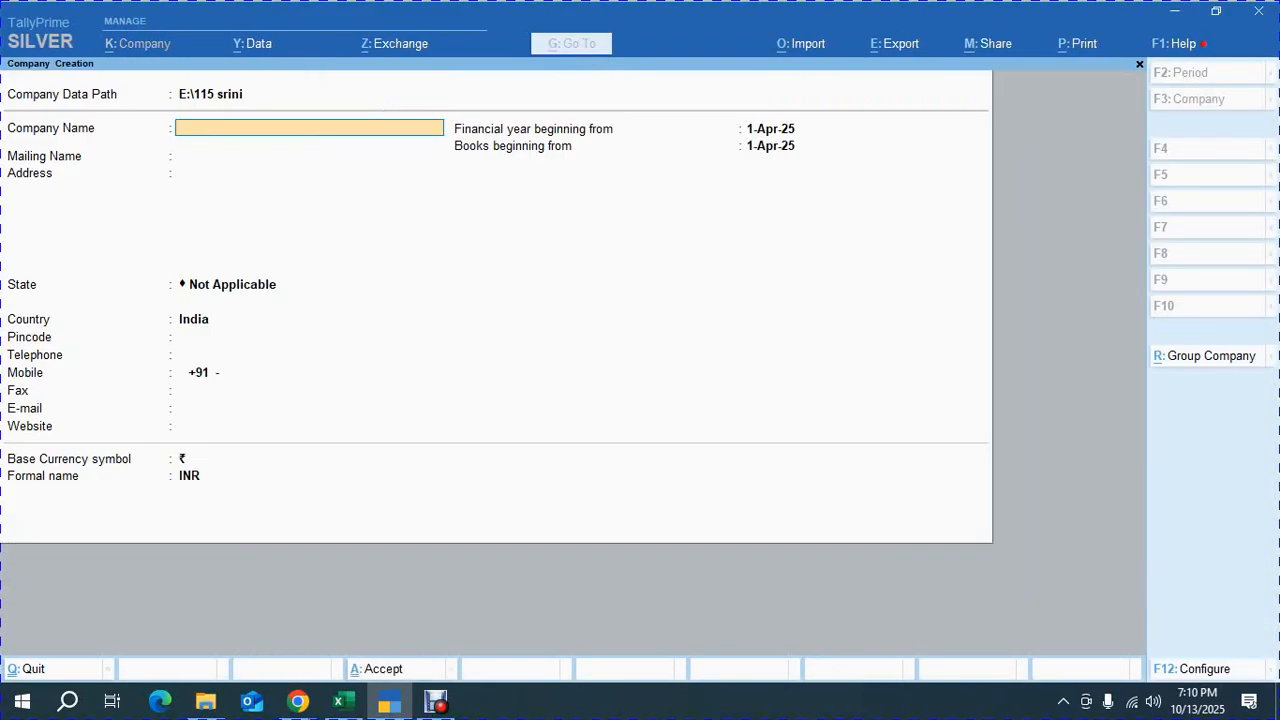
pyautogui.write('INVENTORYT')
pyautogui.press('BackSpace')
pyautogui.press('BackSpace')
pyautogui.write('Y INFO.')
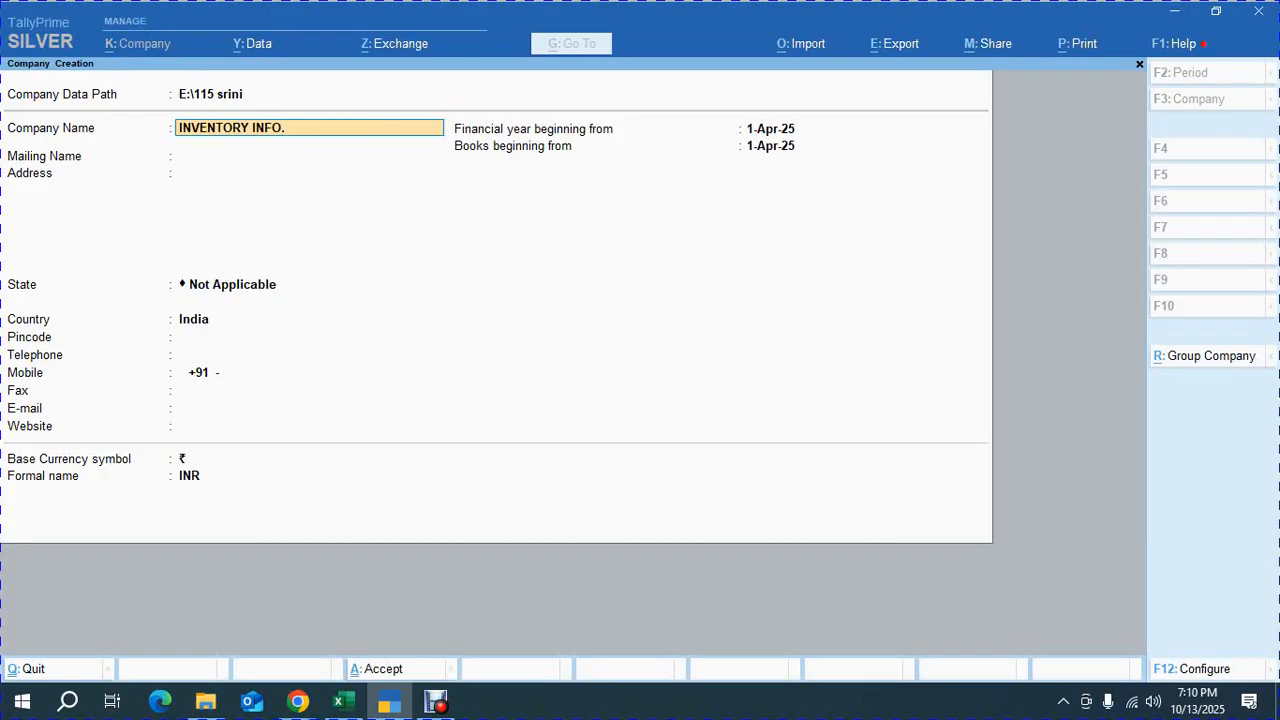
pyautogui.write(' 2')
pyautogui.press('Return')
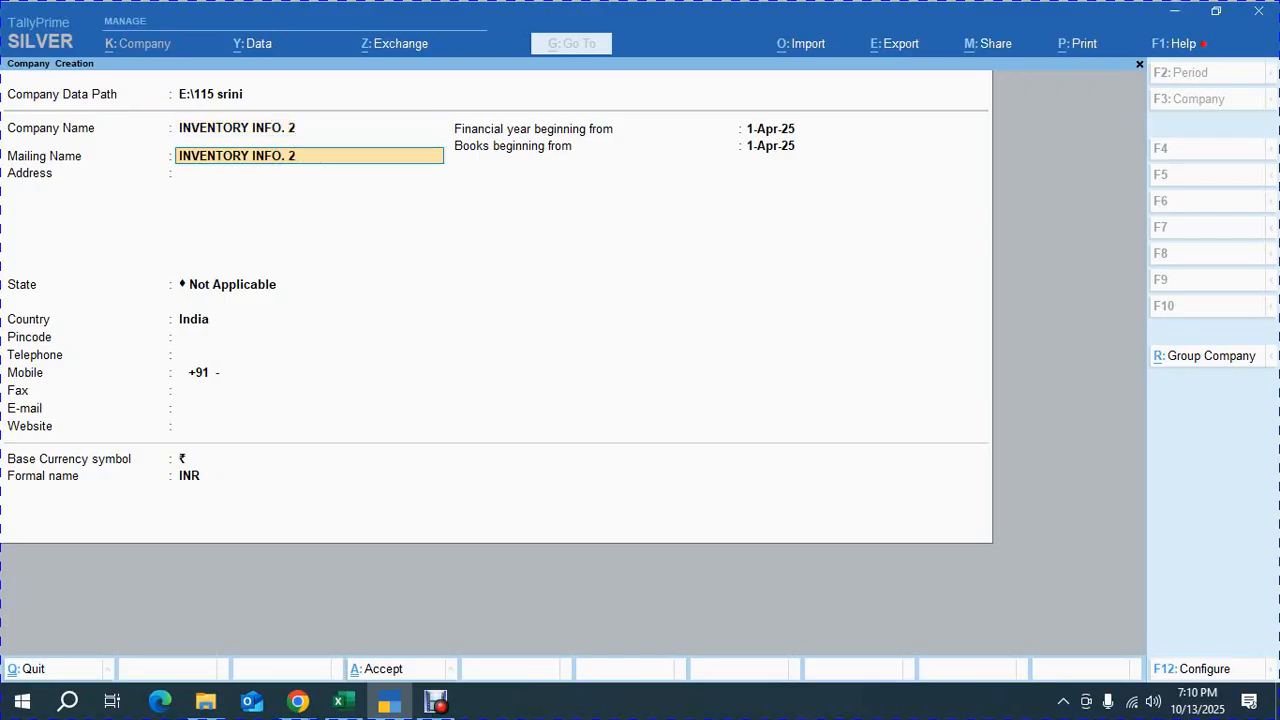
# Set the company's state to Tamil Nadu and save the new company
pyautogui.press('Return')
pyautogui.press('Return')
pyautogui.write('Ta')
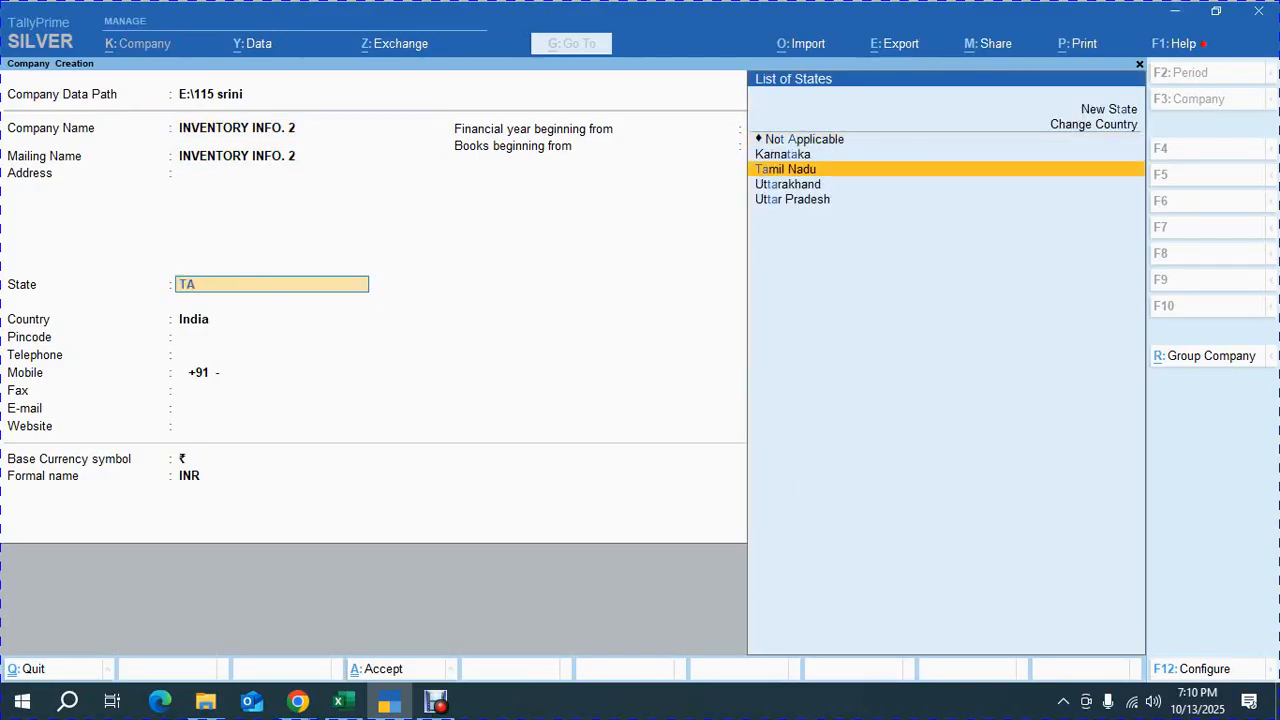
pyautogui.press('Return')
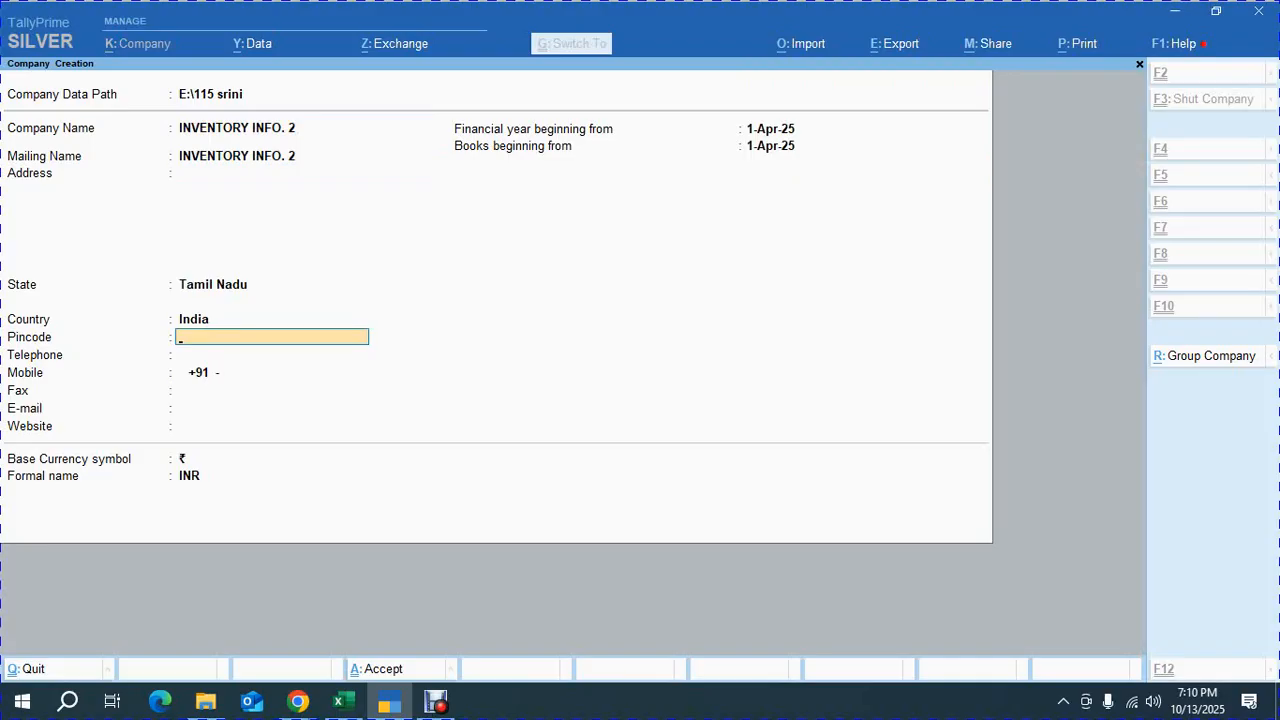
pyautogui.hotkey('ctrl', 'a')
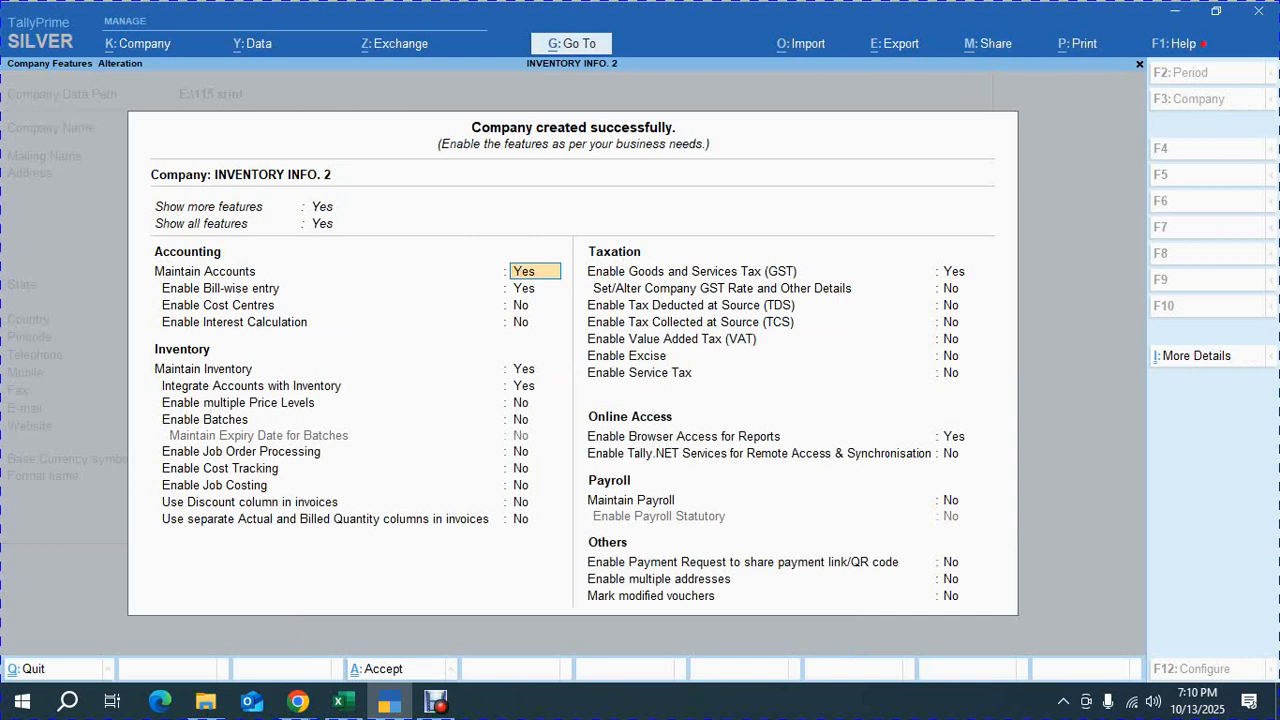
# Turn off Goods and Services Tax in the company features and accept them
pyautogui.press('Return')
pyautogui.press('Return')
pyautogui.press('Return')
pyautogui.press('Down')
pyautogui.press('Down')
pyautogui.press('Down')
pyautogui.press('Down')
pyautogui.press('Down')
pyautogui.press('Down')
pyautogui.press('Down')
pyautogui.press('Down')
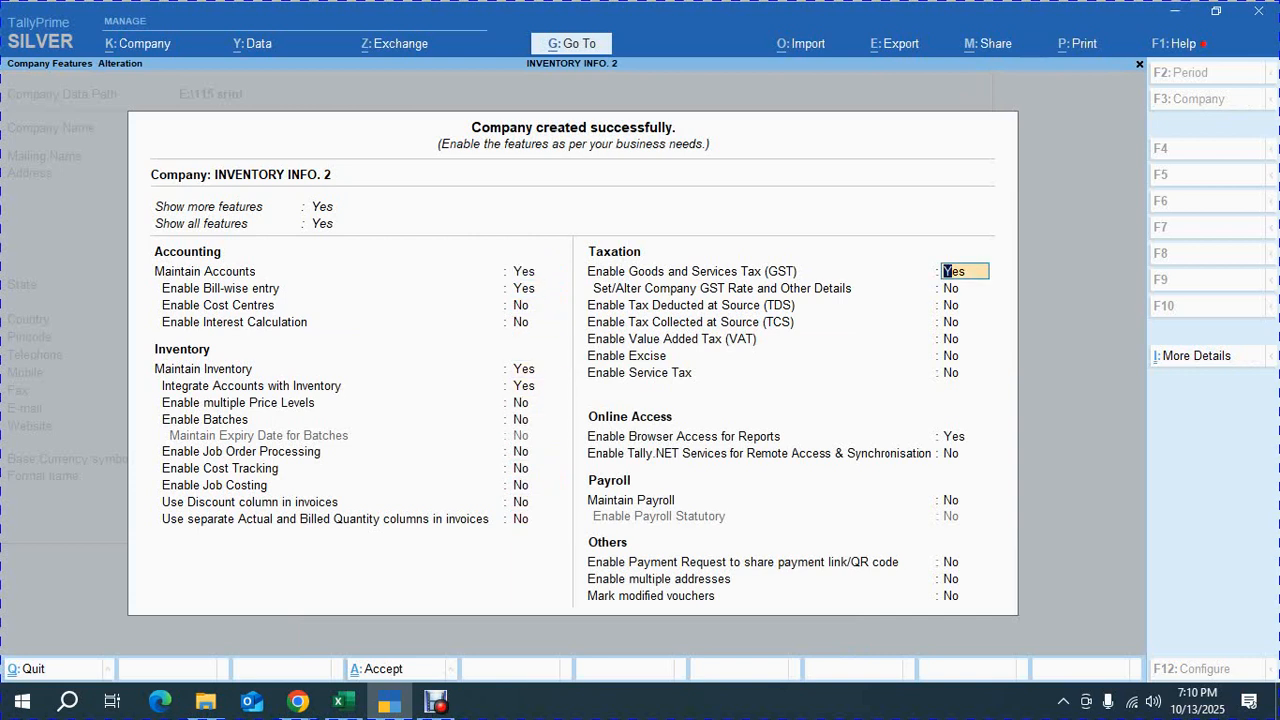
pyautogui.write('n')
pyautogui.press('Return')
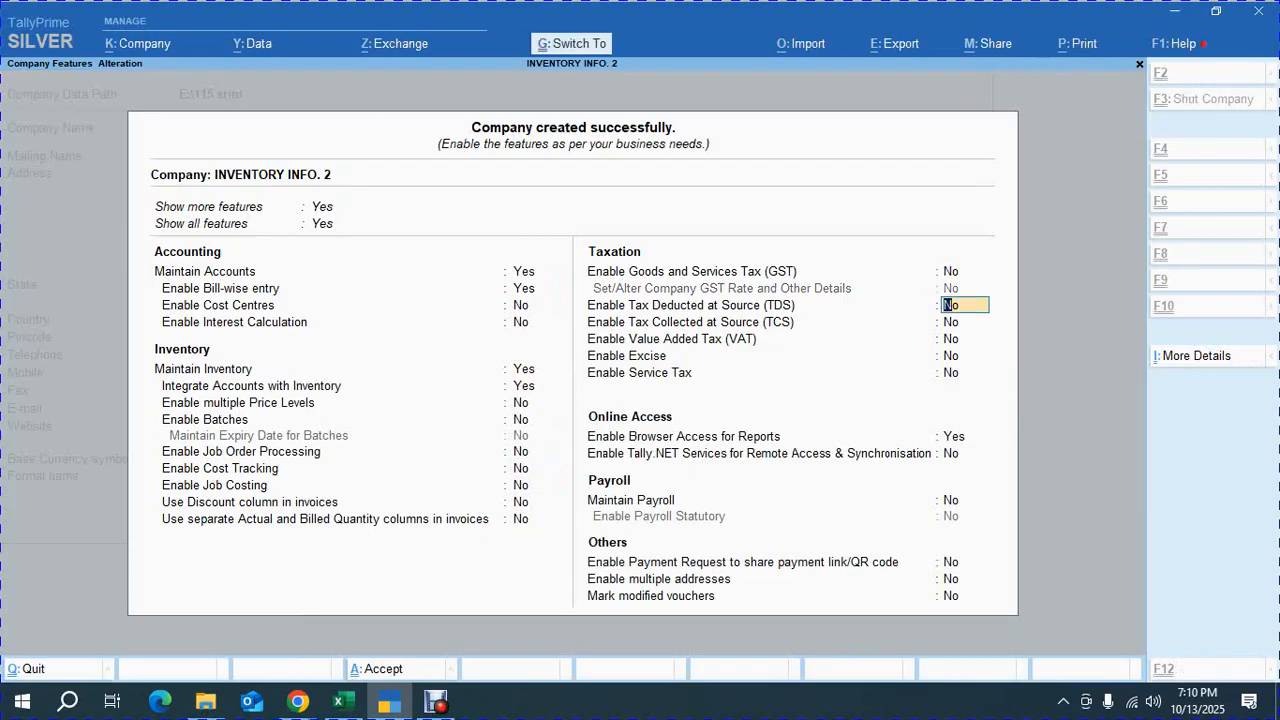
pyautogui.hotkey('ctrl', 'a')
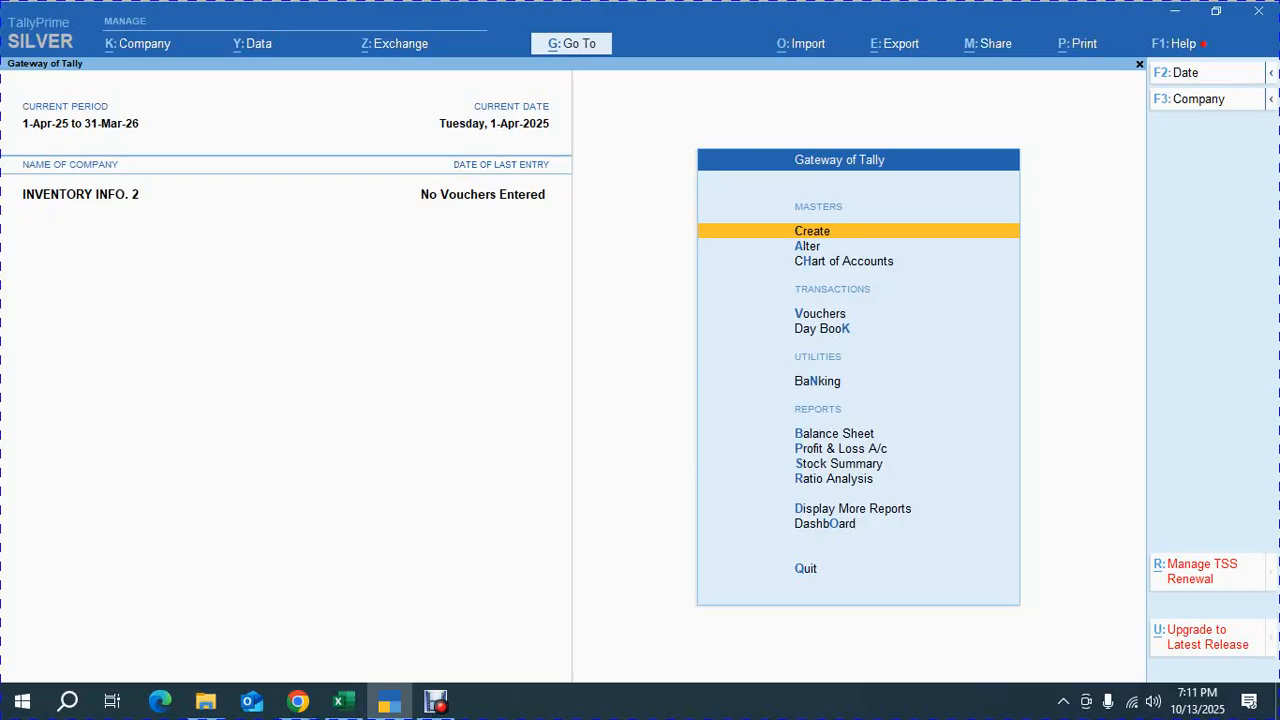
# Select the Computer Table quantities in the exercise PDF to check them
pyautogui.hotkey('alt', 'Tab')
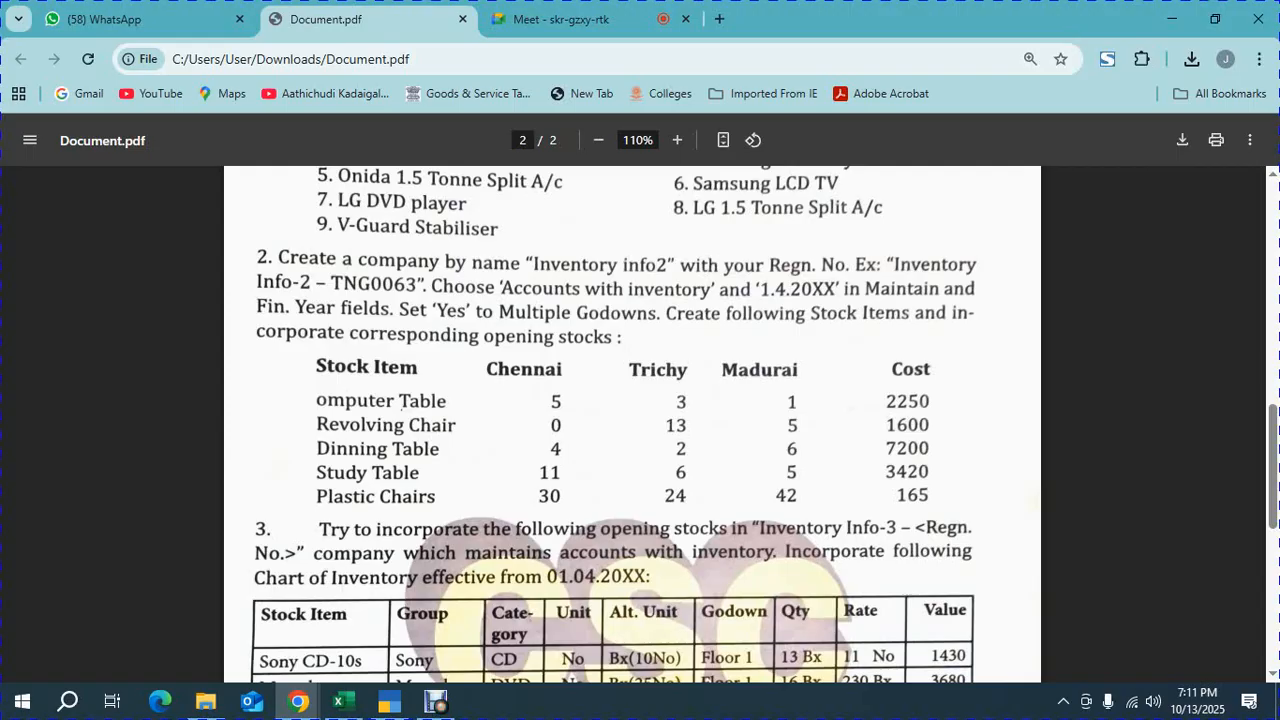
pyautogui.moveTo(549, 403); pyautogui.dragTo(798, 403)
pyautogui.hotkey('alt', 'Tab')
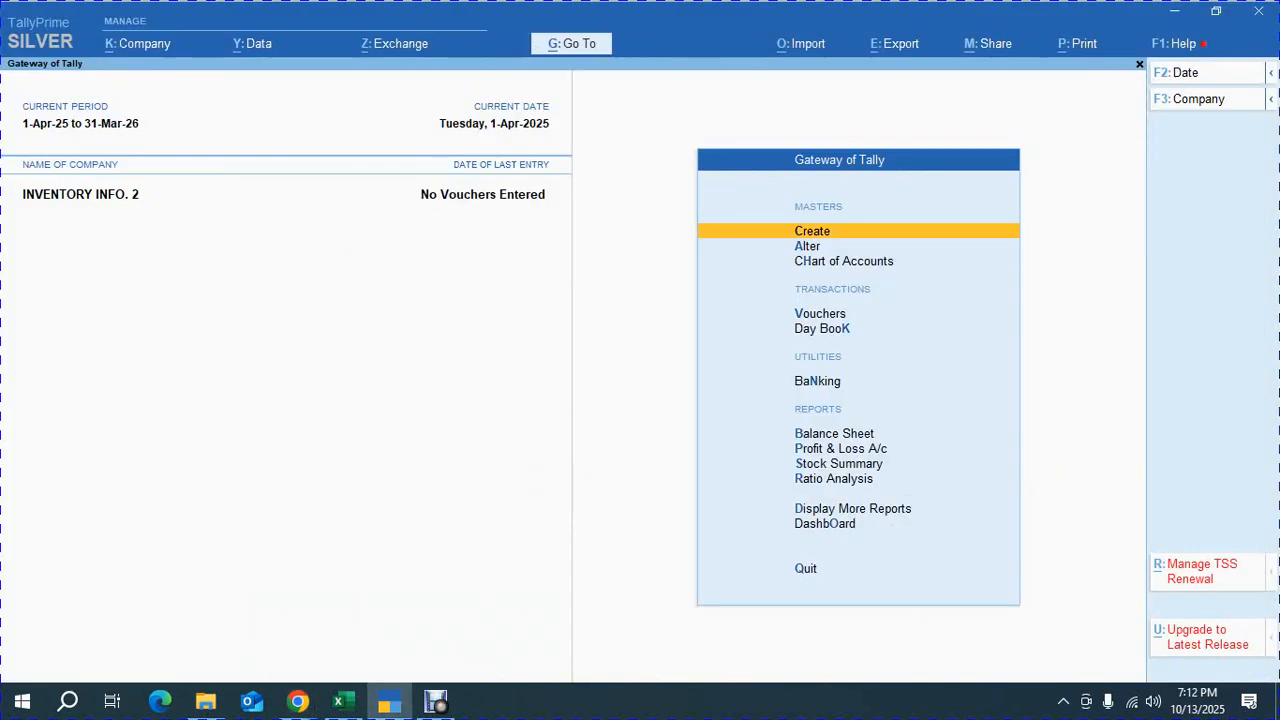
# Create a stock group named FURNITURES under Primary
pyautogui.press('Return')
pyautogui.press('Down')
pyautogui.press('Down')
pyautogui.press('Down')
pyautogui.press('Down')
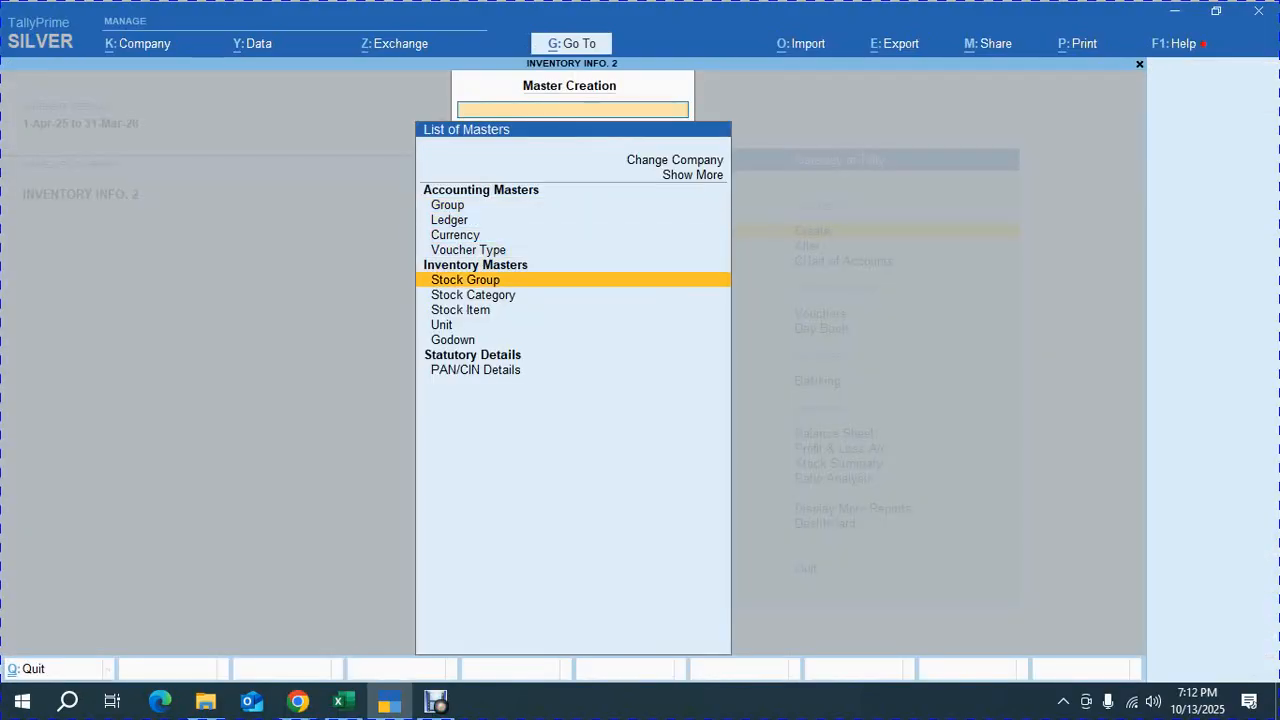
pyautogui.press('Return')
pyautogui.write('FURNIT')
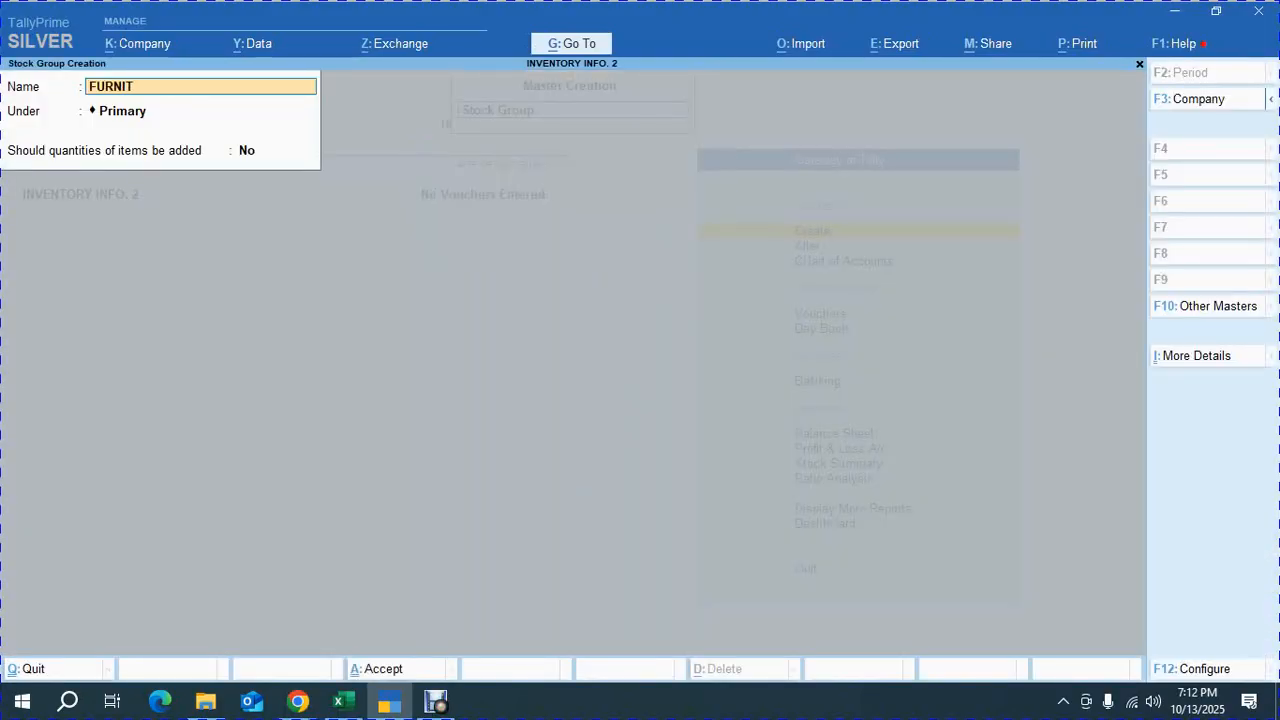
pyautogui.write("URES'")
pyautogui.press('Return')
pyautogui.press('Return')
# Create a simple unit NOS with formal name NUMBERS
pyautogui.press('Return')
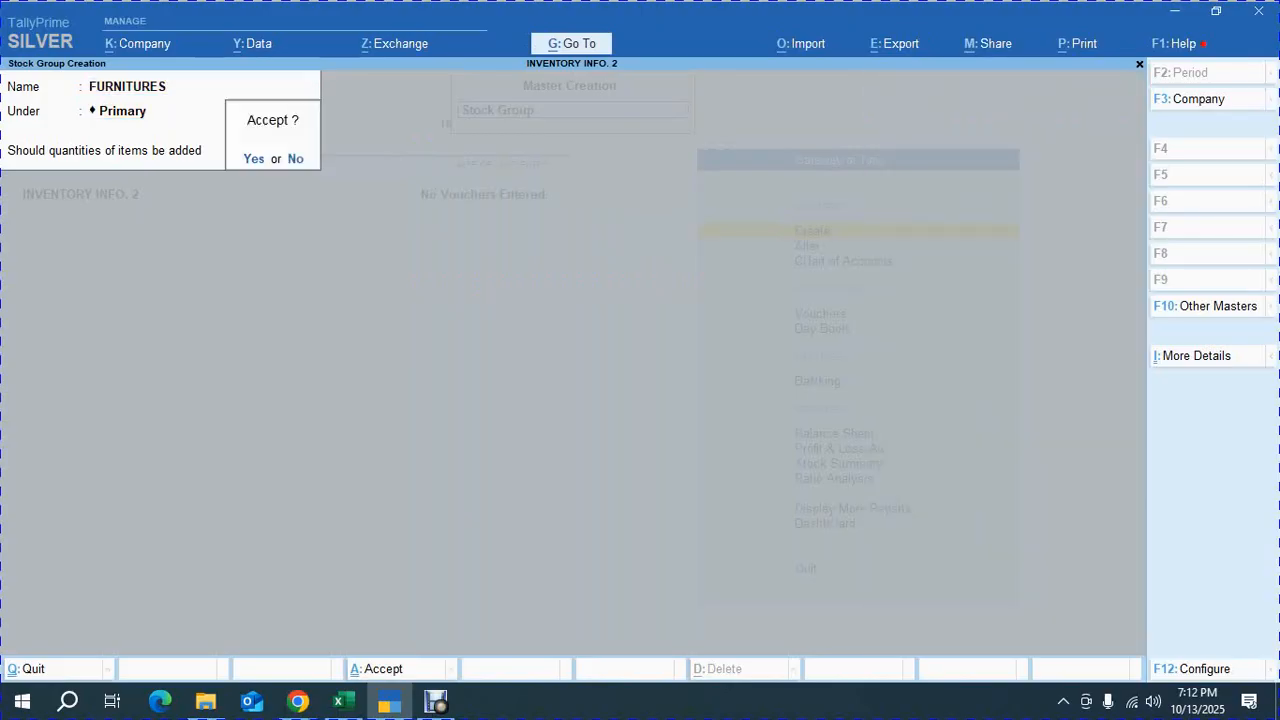
pyautogui.press('Return')
pyautogui.press('Escape')
pyautogui.press('Return')
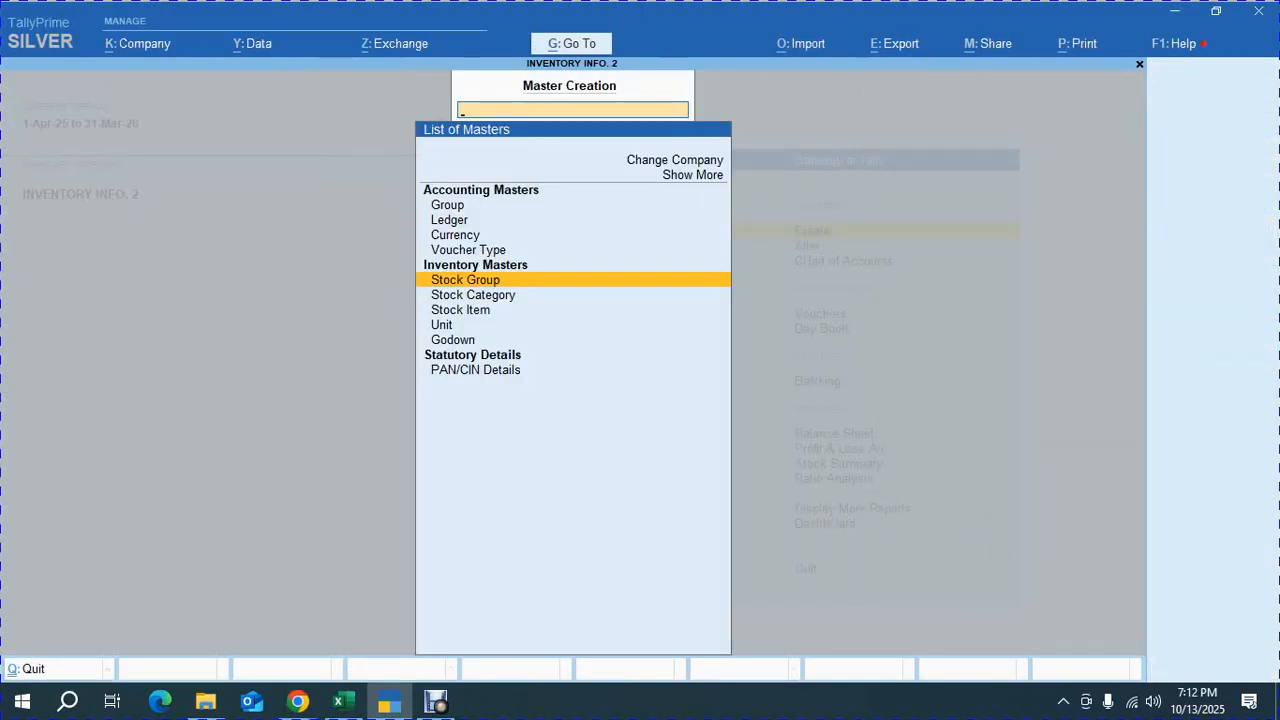
pyautogui.press('Down')
pyautogui.press('Down')
pyautogui.press('Down')
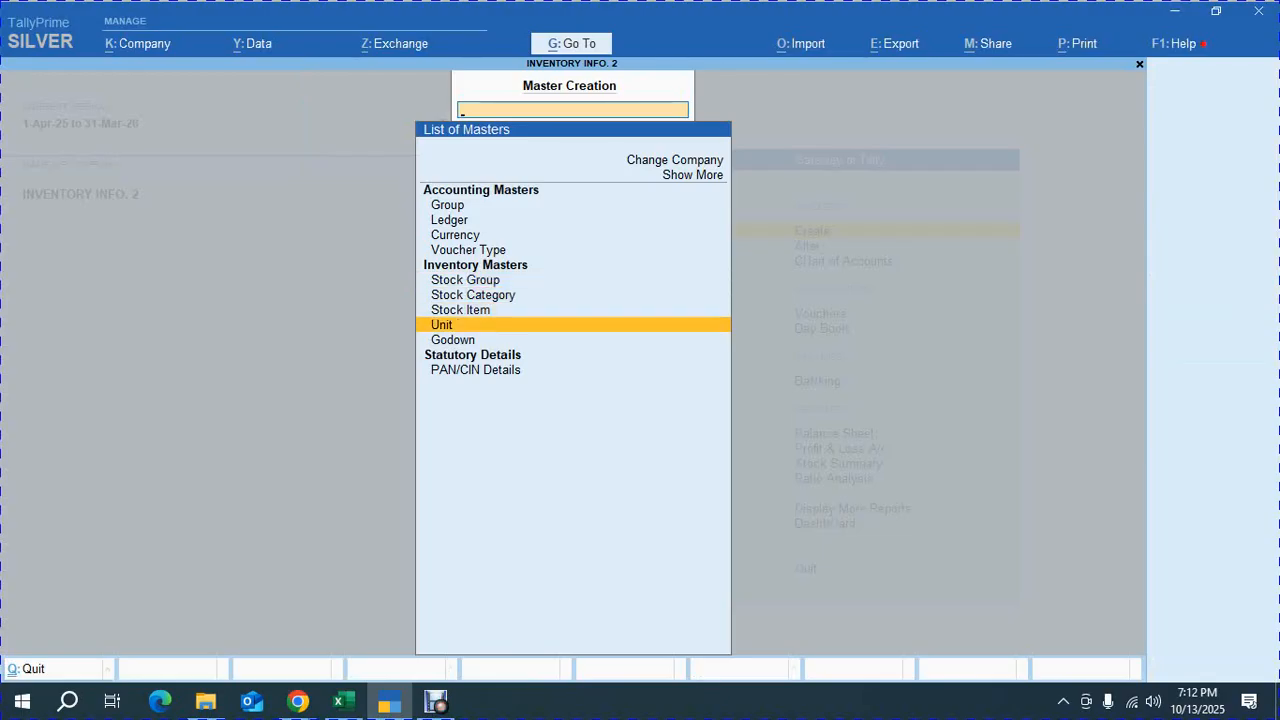
pyautogui.press('Return')
pyautogui.write('NOS.')
pyautogui.press('Return')
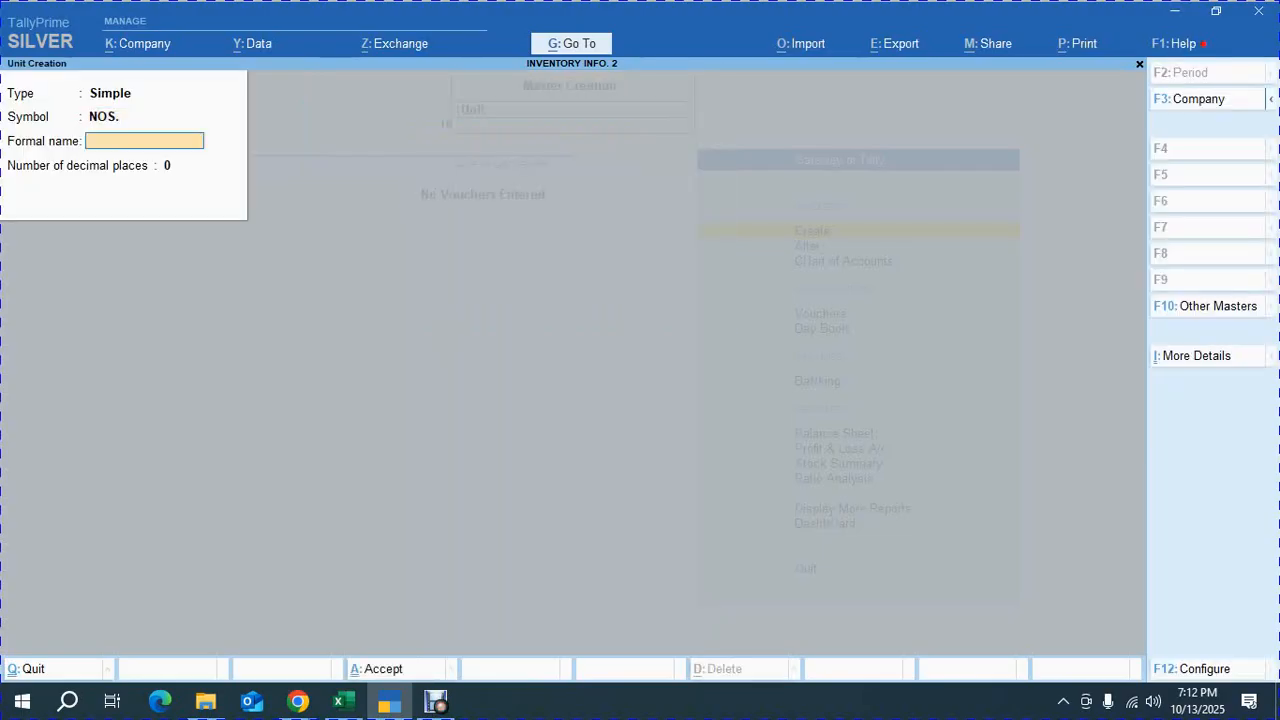
pyautogui.write('NUMBERS')
pyautogui.press('Return')
pyautogui.press('Return')
# Start a new stock item named COMPUTER TABLE with part number 101
pyautogui.press('Return')
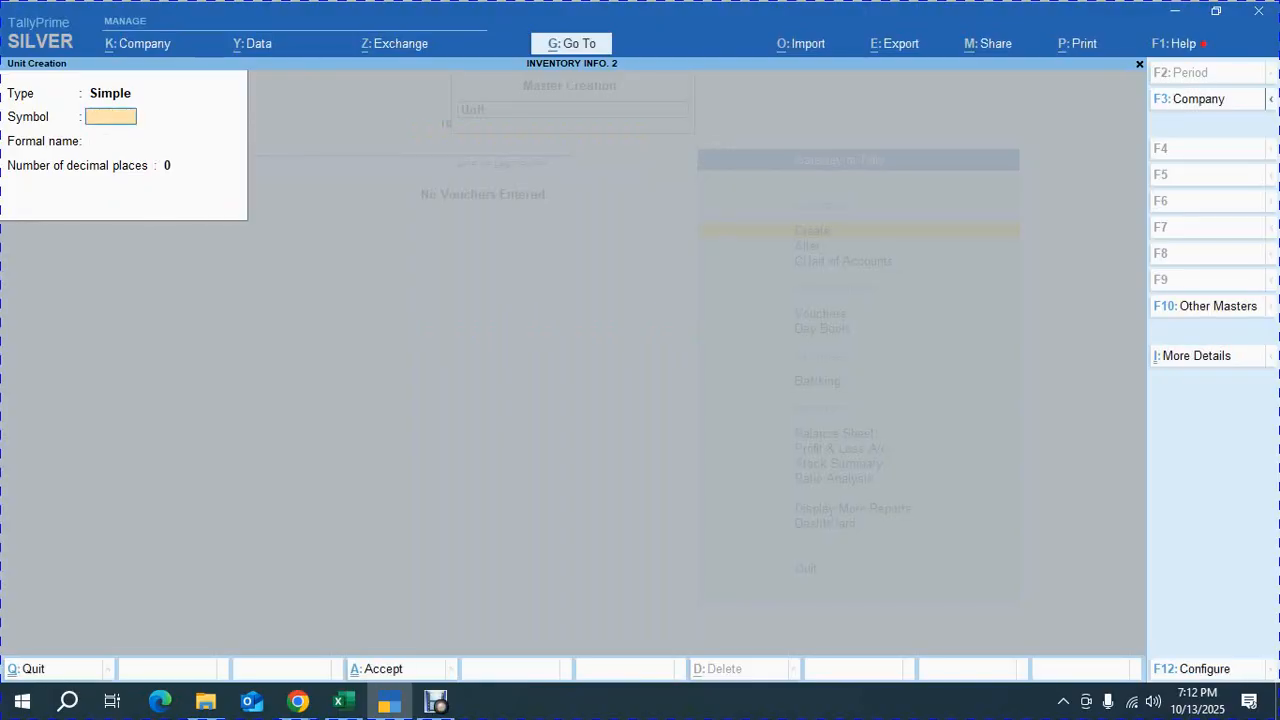
pyautogui.press('Escape')
pyautogui.press('Return')
pyautogui.press('Up')
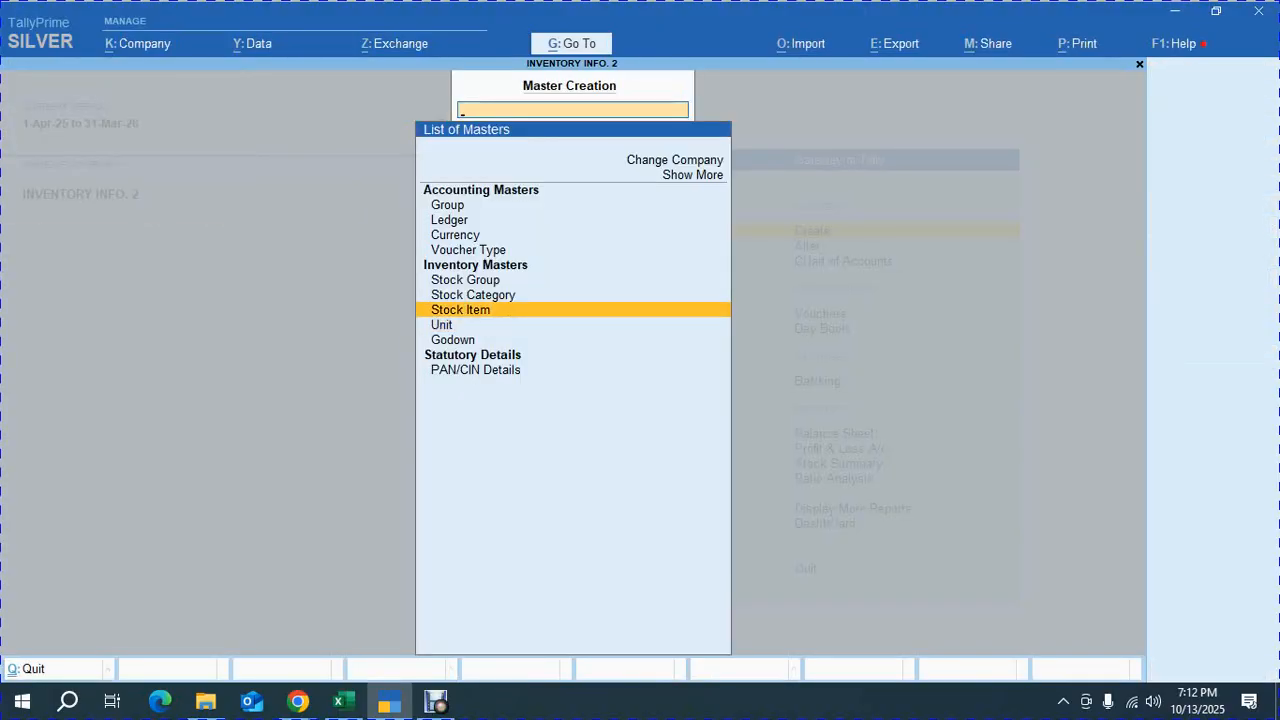
pyautogui.press('Return')
pyautogui.hotkey('alt', 'Tab')
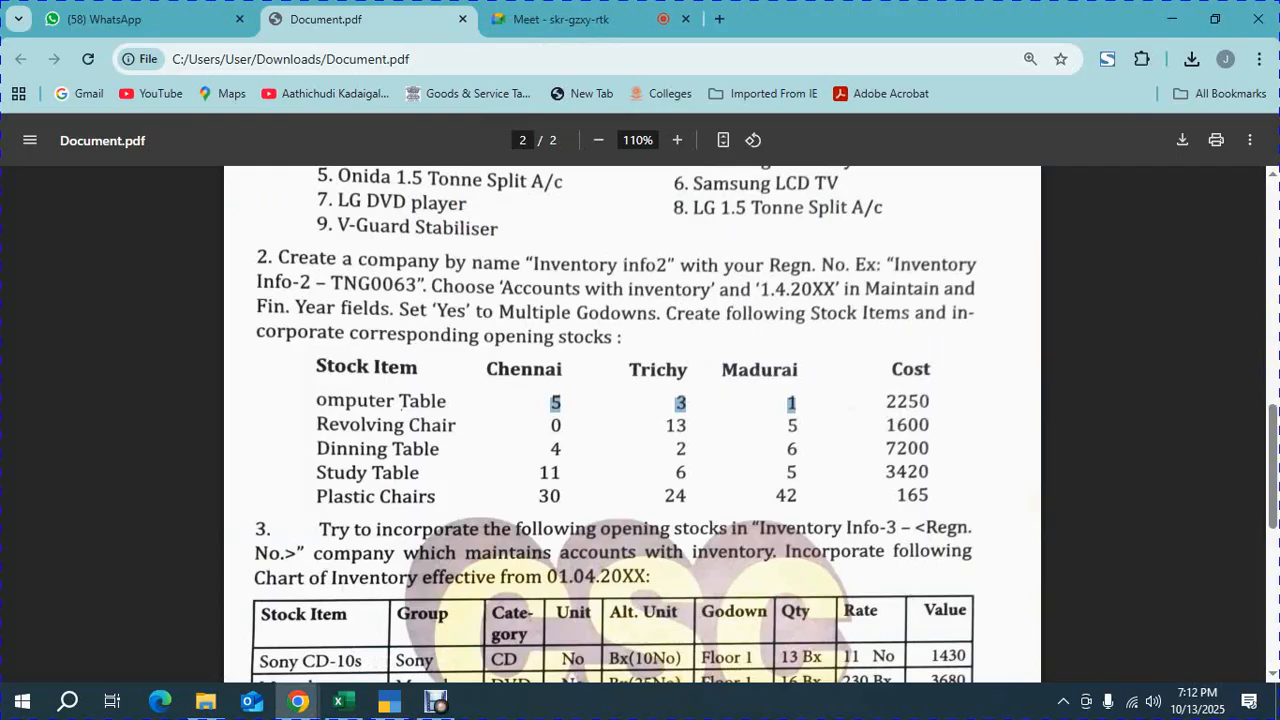
pyautogui.hotkey('alt', 'Tab')
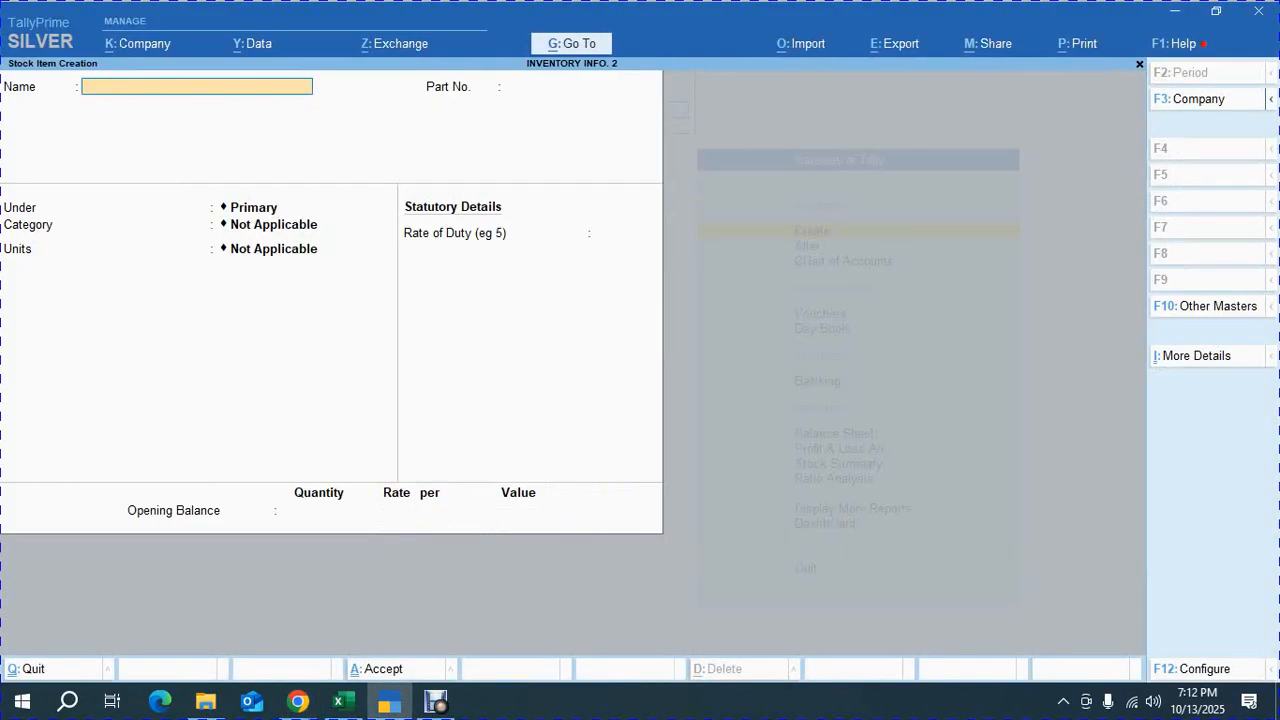
pyautogui.write('COMPUTER TABLE')
pyautogui.press('Return')
pyautogui.write('101')
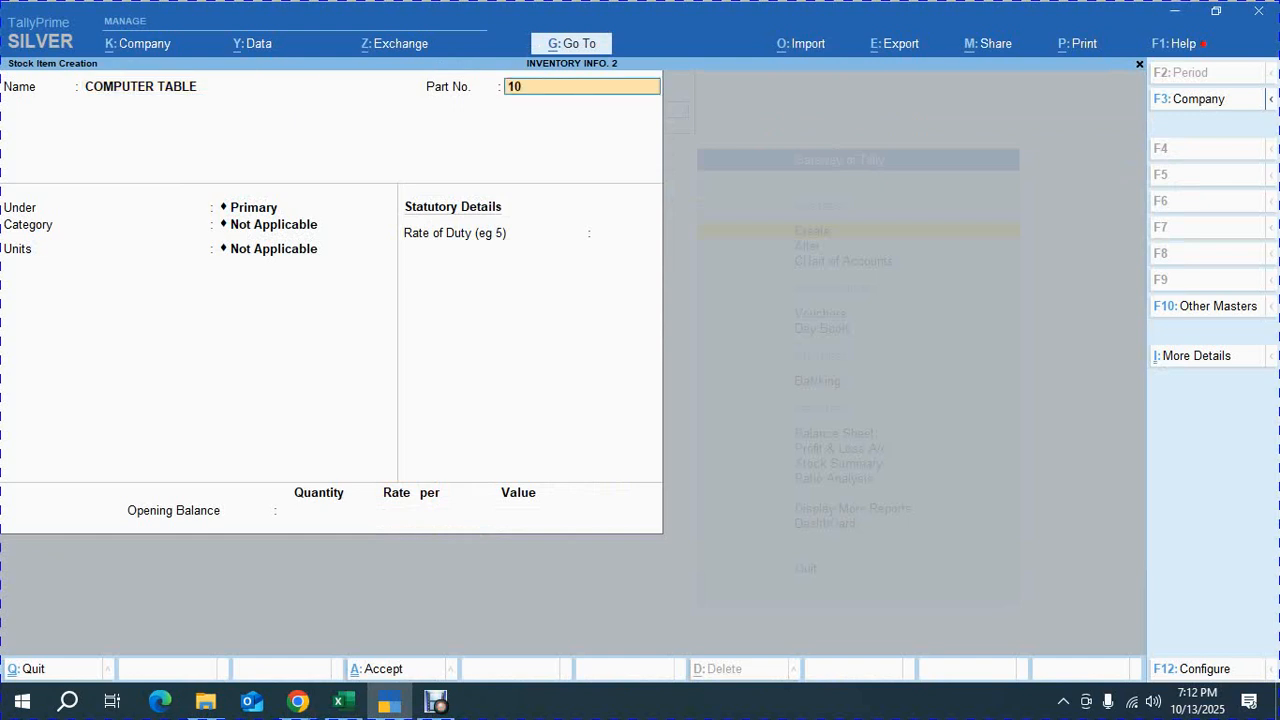
# Place the COMPUTER TABLE stock item under the FURNITURES stock group
pyautogui.press('Return')
pyautogui.press('Down')
pyautogui.press('Return')
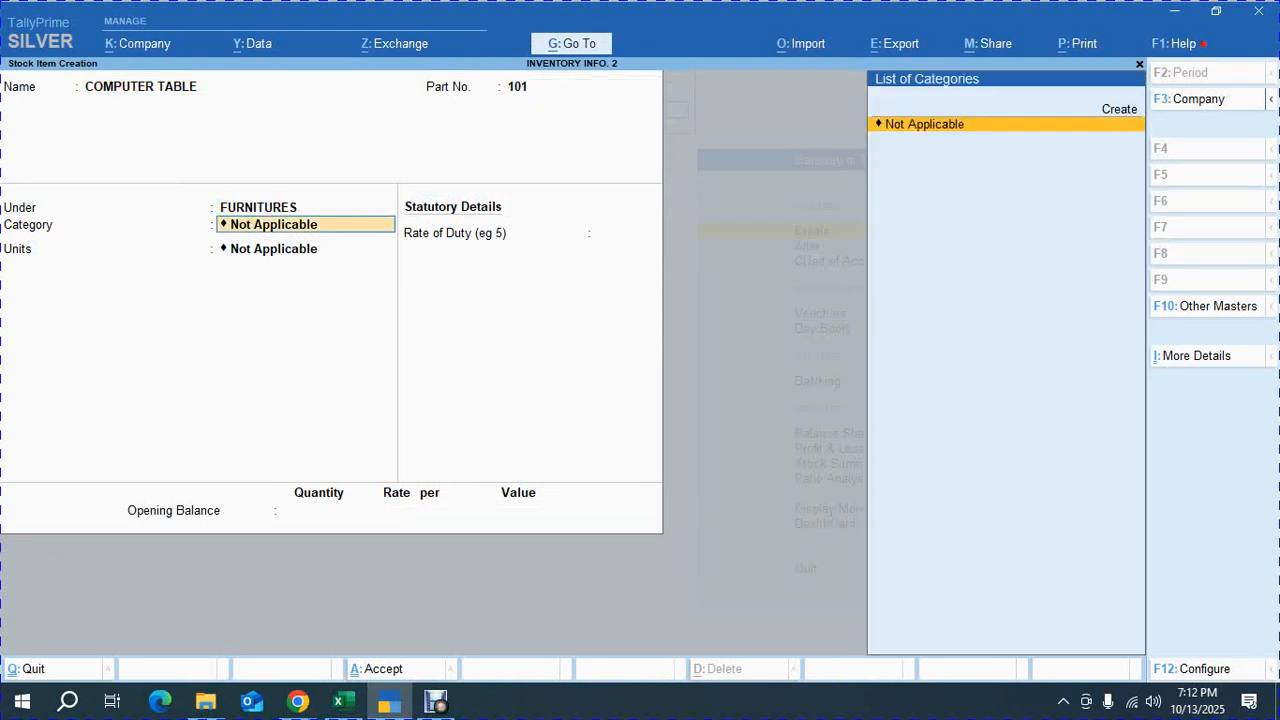
# Turn off the use of stock categories for stock items in the stock item configuration
pyautogui.press('F12')
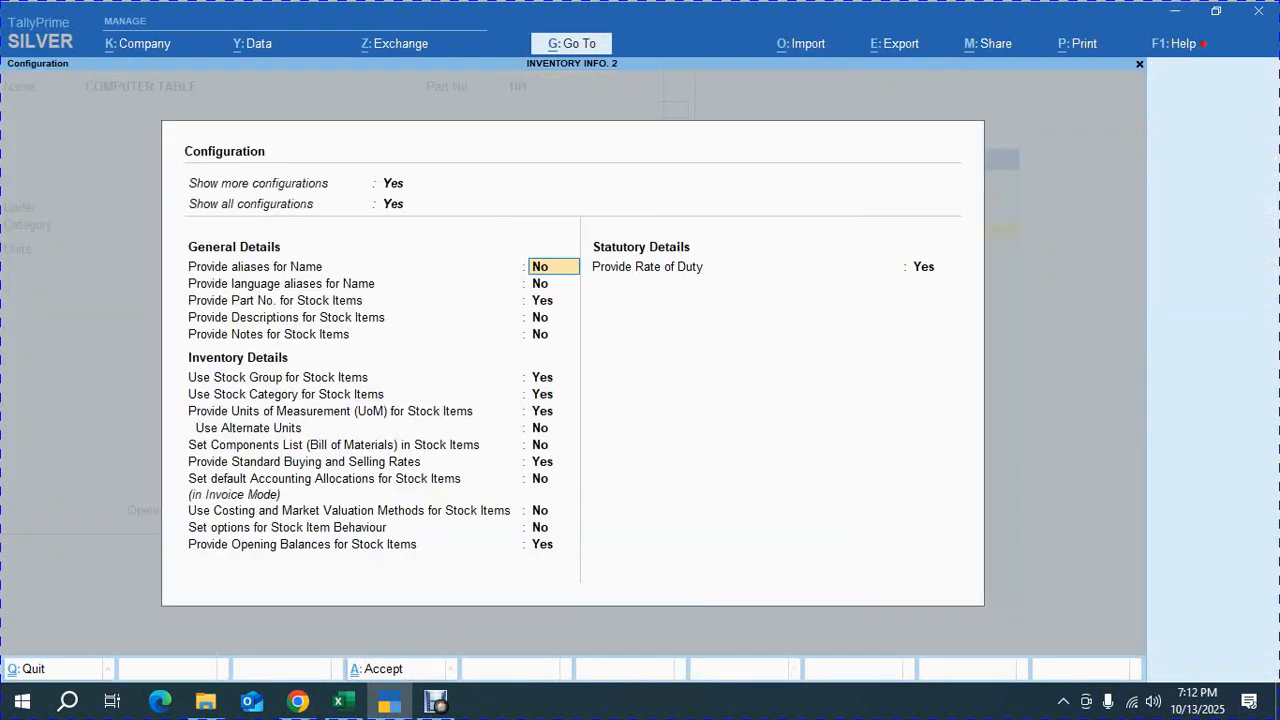
pyautogui.press('Down')
pyautogui.press('Down')
pyautogui.press('Down')
pyautogui.press('Down')
pyautogui.press('Down')
pyautogui.press('Down')
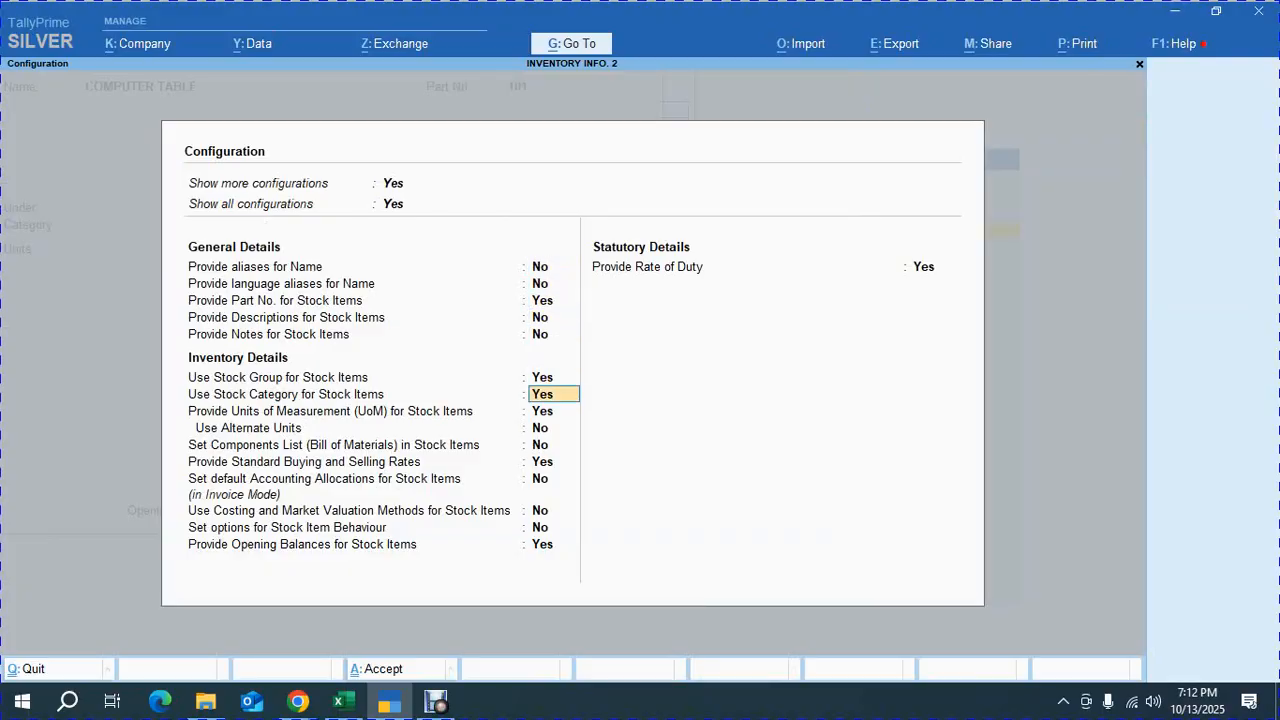
pyautogui.press('Down')
pyautogui.hotkey('ctrl', 'a')
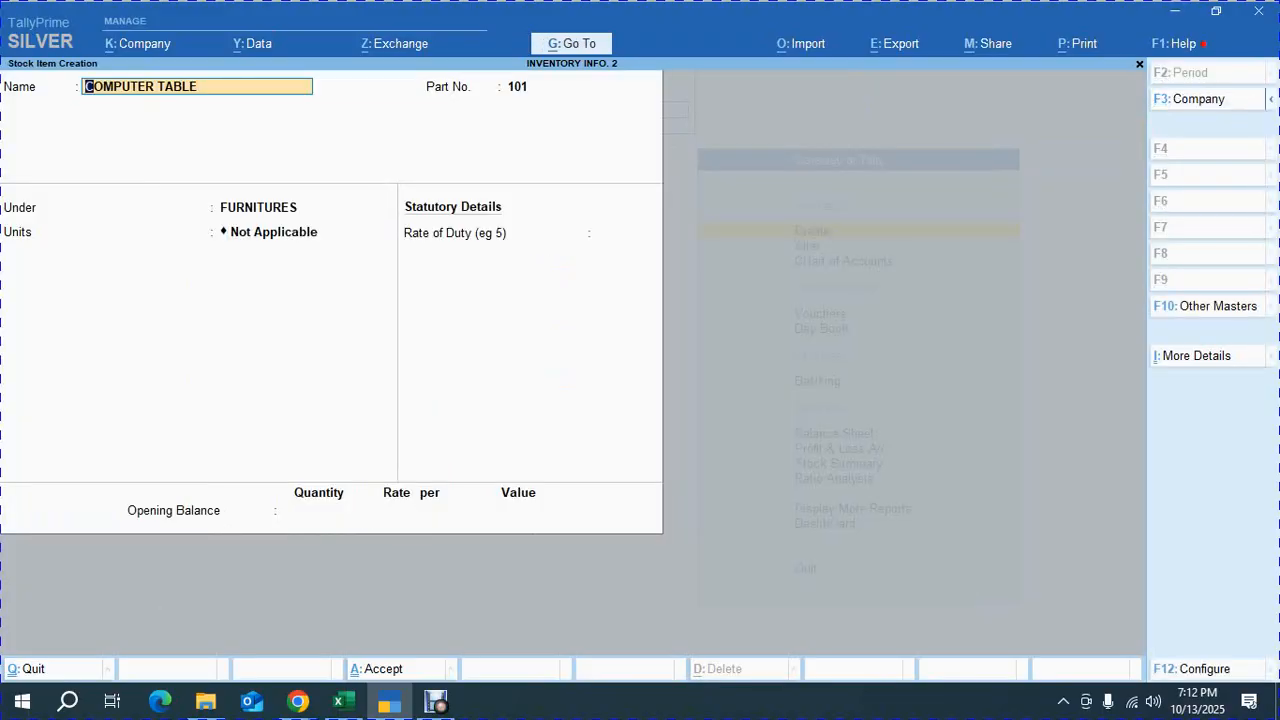
# Set the item's unit to NOS and enable setting standard rates
pyautogui.press('Return')
pyautogui.press('Return')
pyautogui.press('Return')
pyautogui.press('Down')
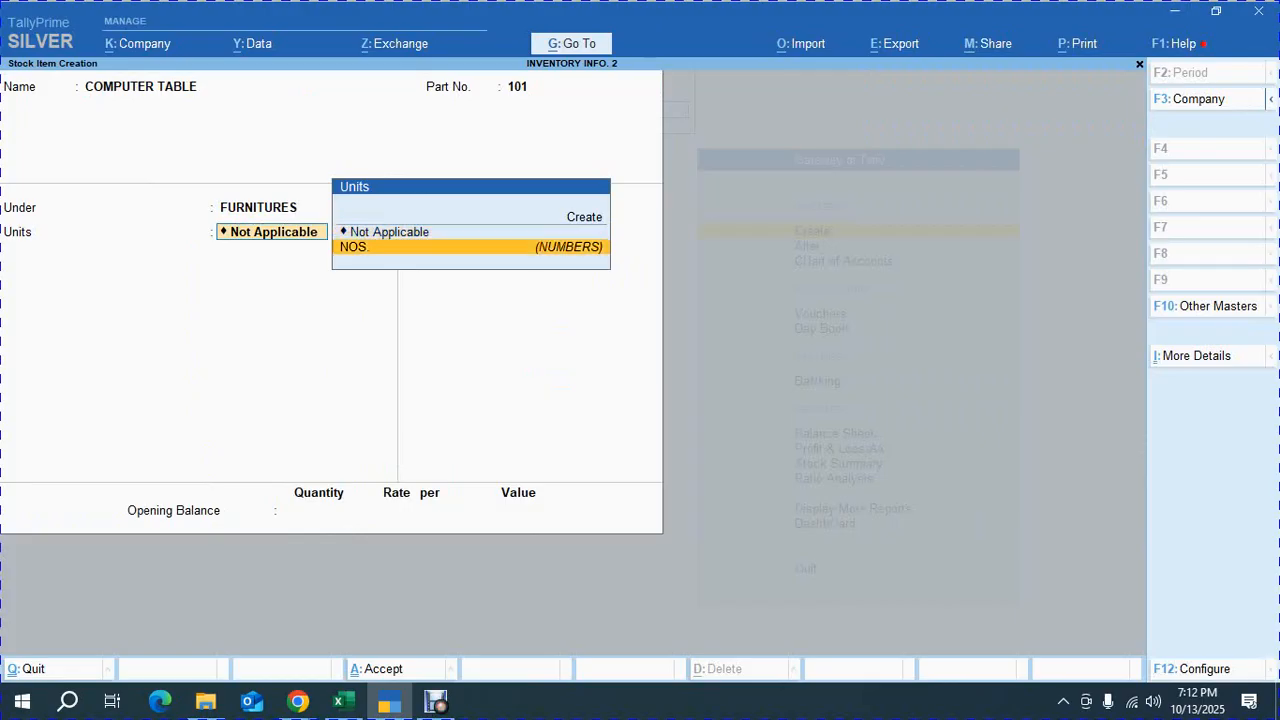
pyautogui.press('Return')
pyautogui.write('y')
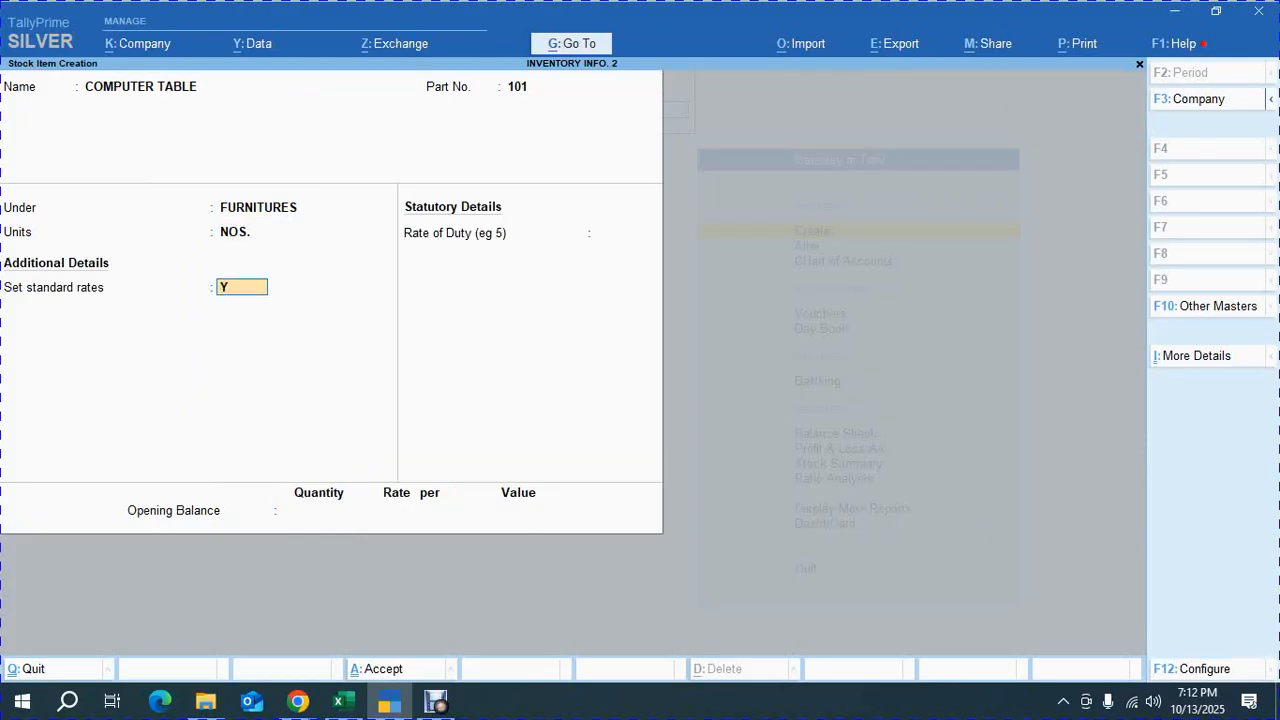
pyautogui.press('Return')
pyautogui.press('Return')
# Enter a standard cost of 2250 per NOS from 1-Apr-25, checking the cost in the exercise PDF
pyautogui.hotkey('alt', 'Tab')
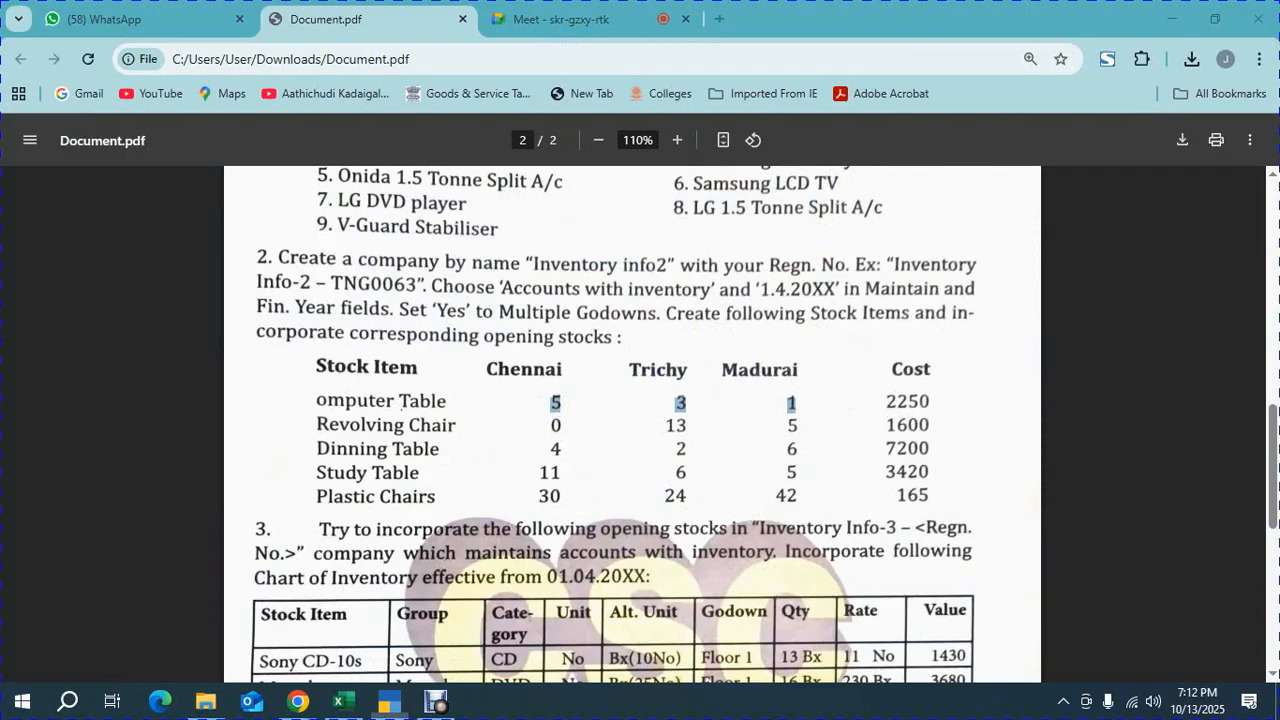
pyautogui.hotkey('alt', 'Tab')
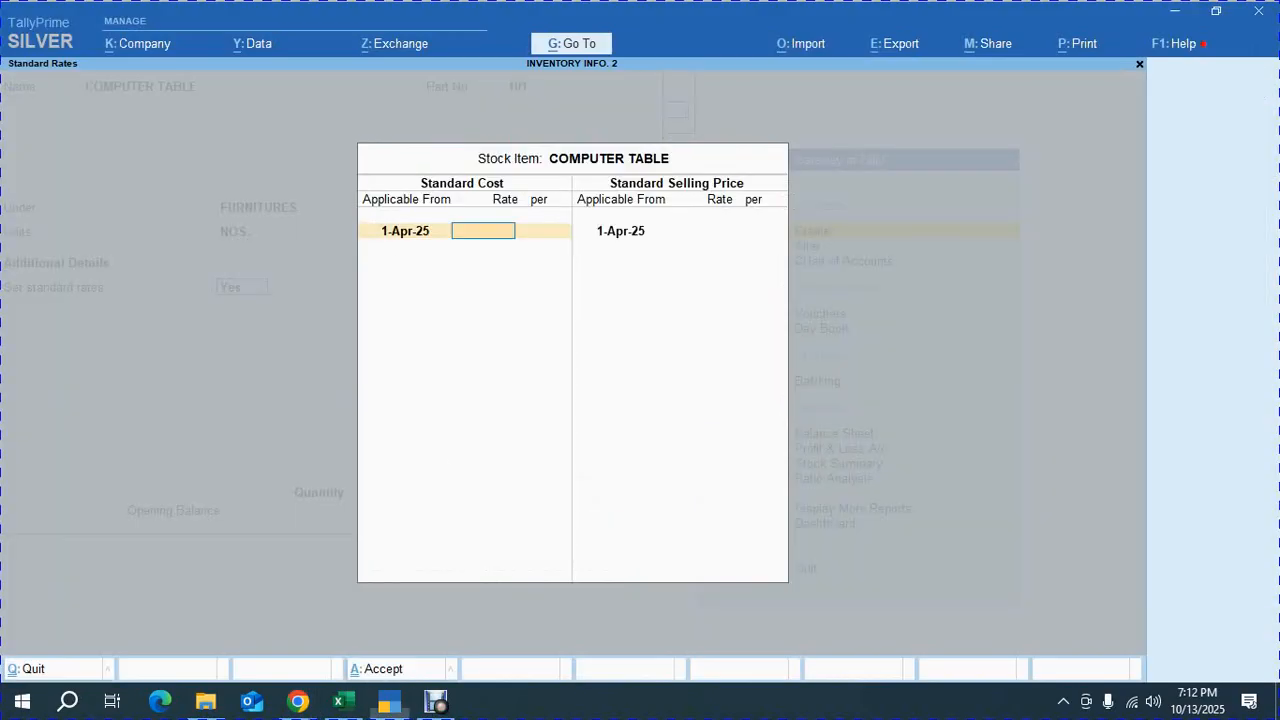
pyautogui.write('2250')
pyautogui.press('Return')
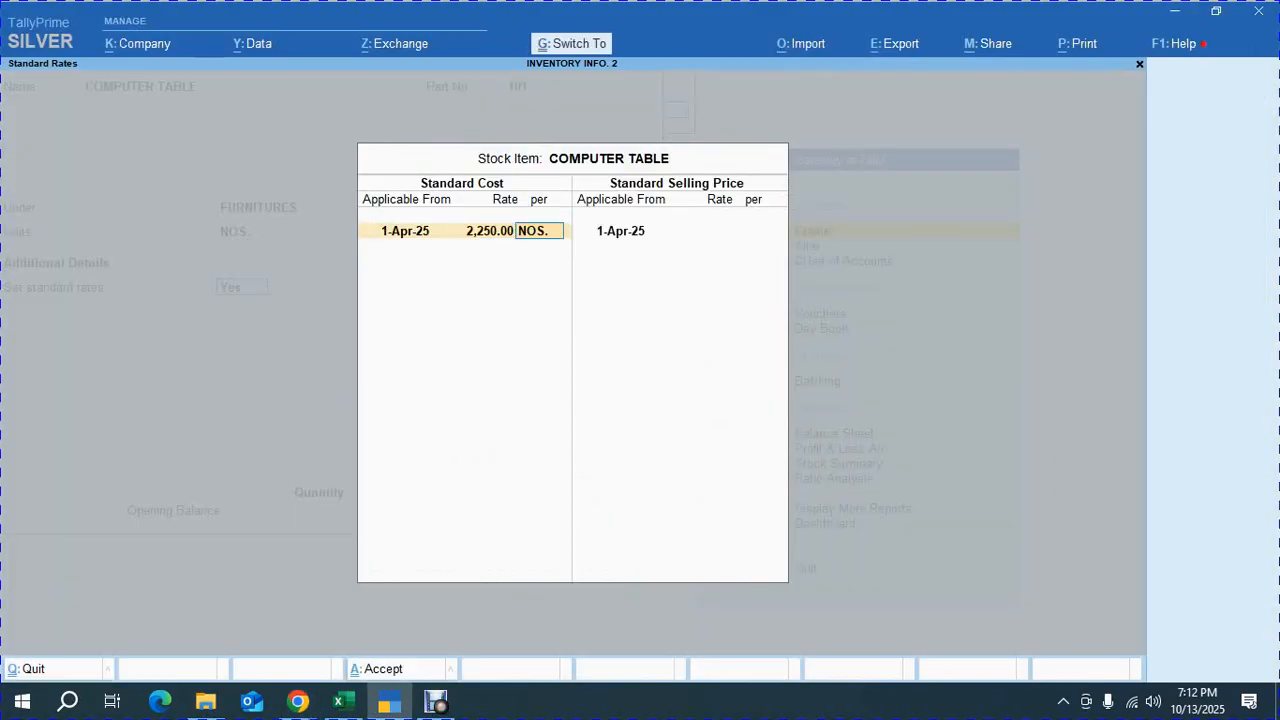
pyautogui.press('Return')
pyautogui.press('Return')
pyautogui.press('Return')
pyautogui.hotkey('alt', 'Tab')
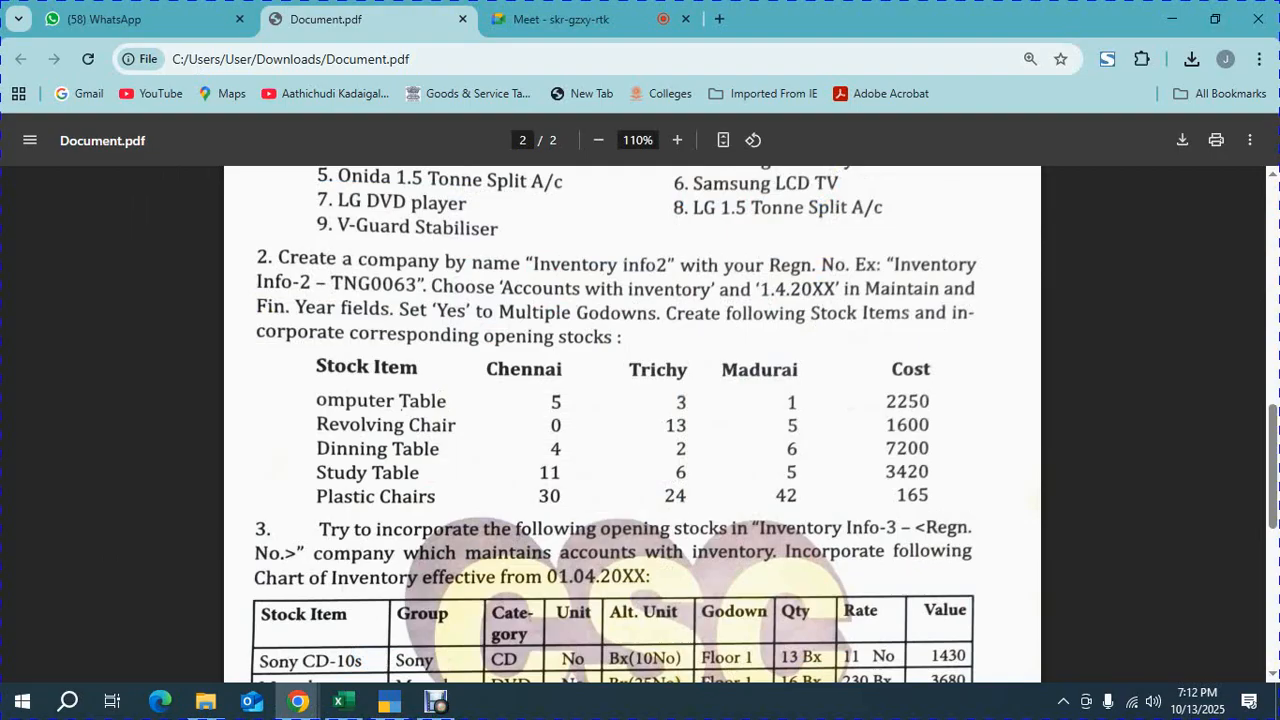
# Discard the unfinished stock item and create a godown named CHENNAI under Primary
pyautogui.hotkey('alt', 'Tab')
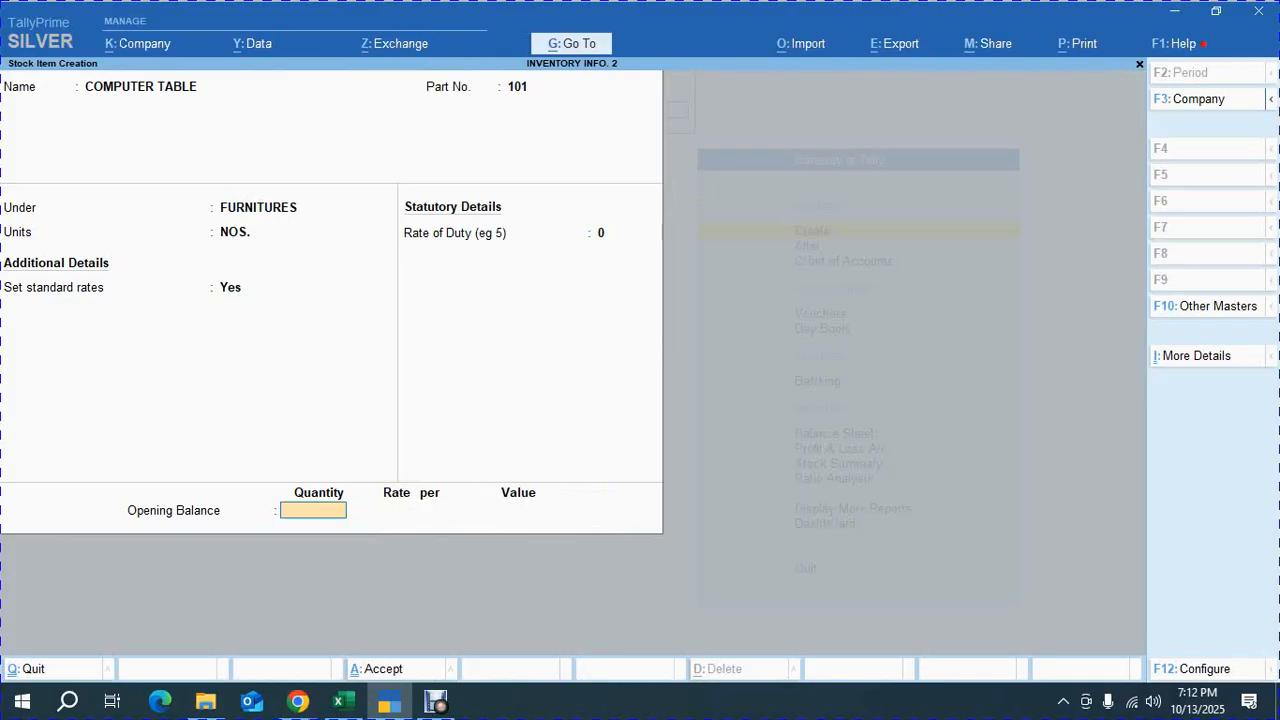
pyautogui.press('Escape')
pyautogui.press('Escape')
pyautogui.press('Return')
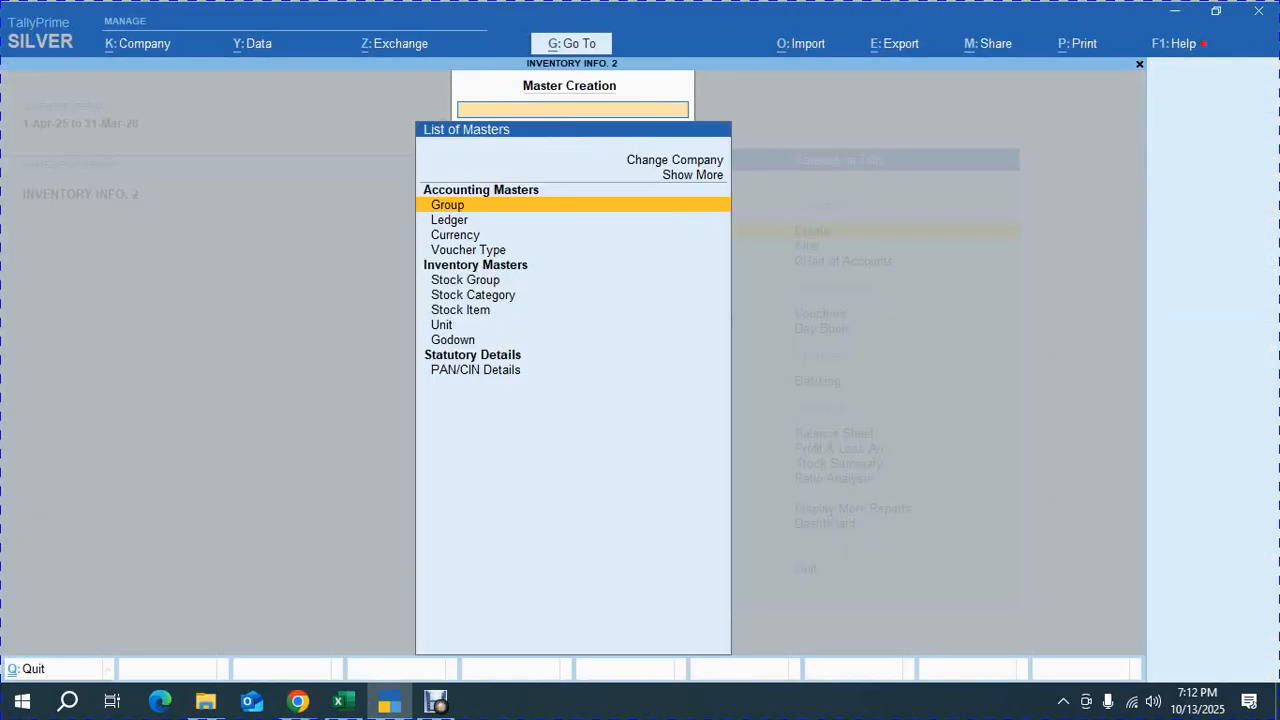
pyautogui.press('Down')
pyautogui.press('Down')
pyautogui.press('Down')
pyautogui.press('Down')
pyautogui.press('Down')
pyautogui.press('Down')
pyautogui.press('Down')
pyautogui.press('Down')
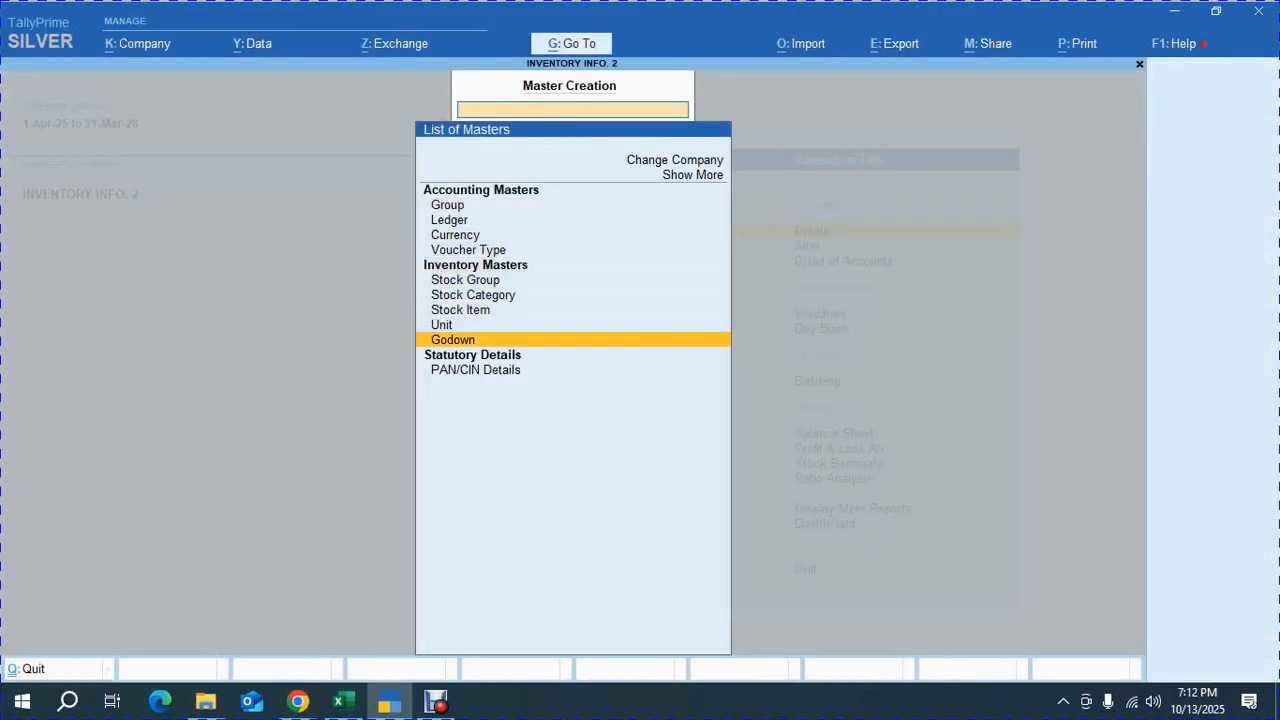
pyautogui.press('Return')
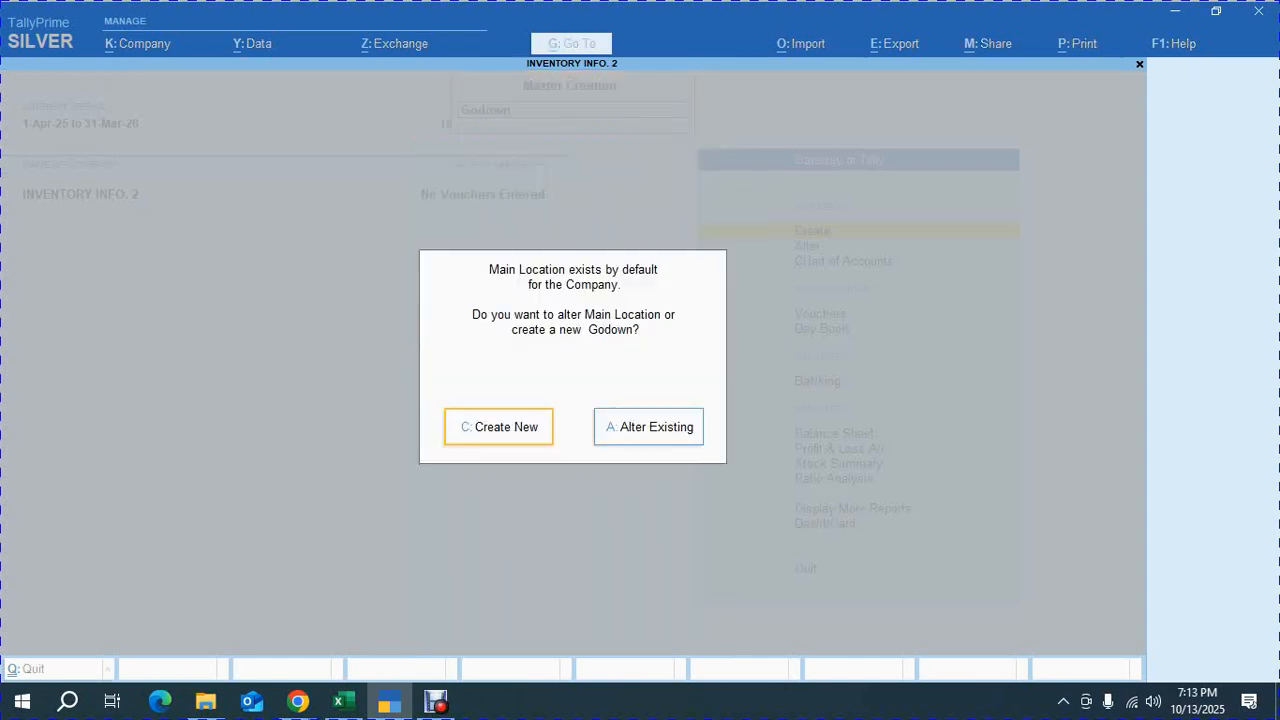
pyautogui.press('Return')
pyautogui.hotkey('alt', 'Tab')
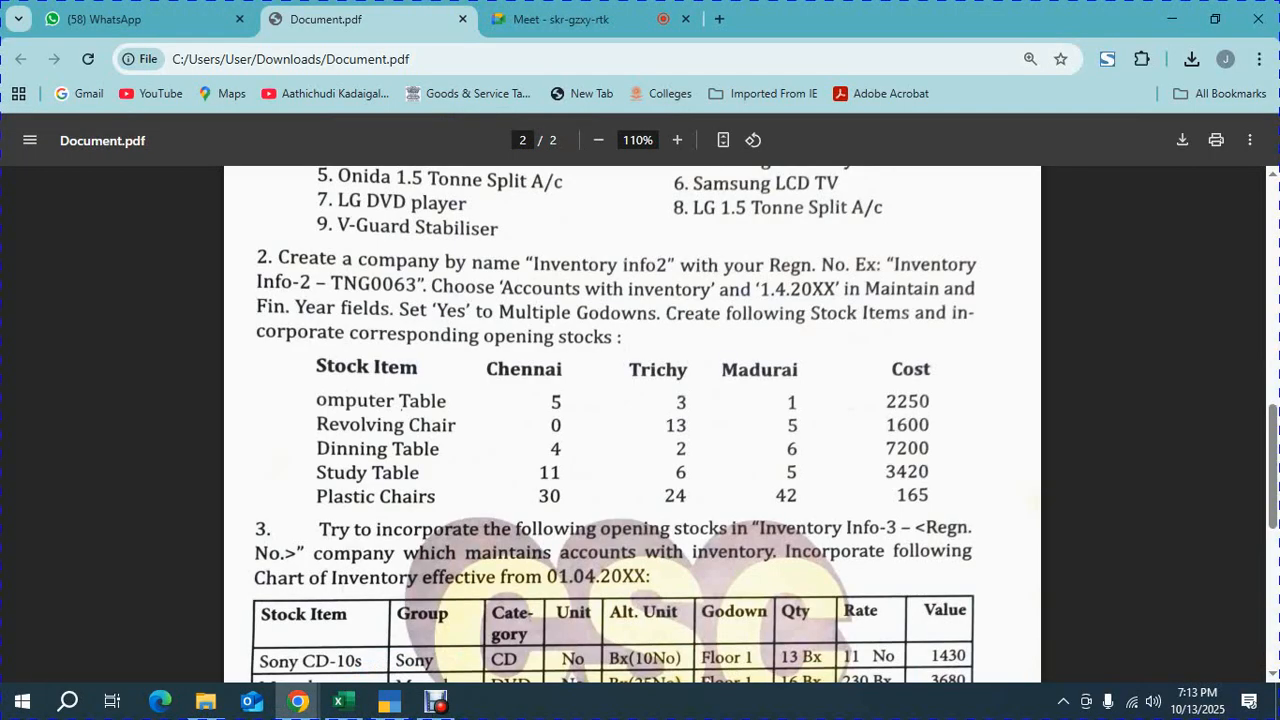
pyautogui.hotkey('alt', 'Tab')
pyautogui.write('CHENNAI')
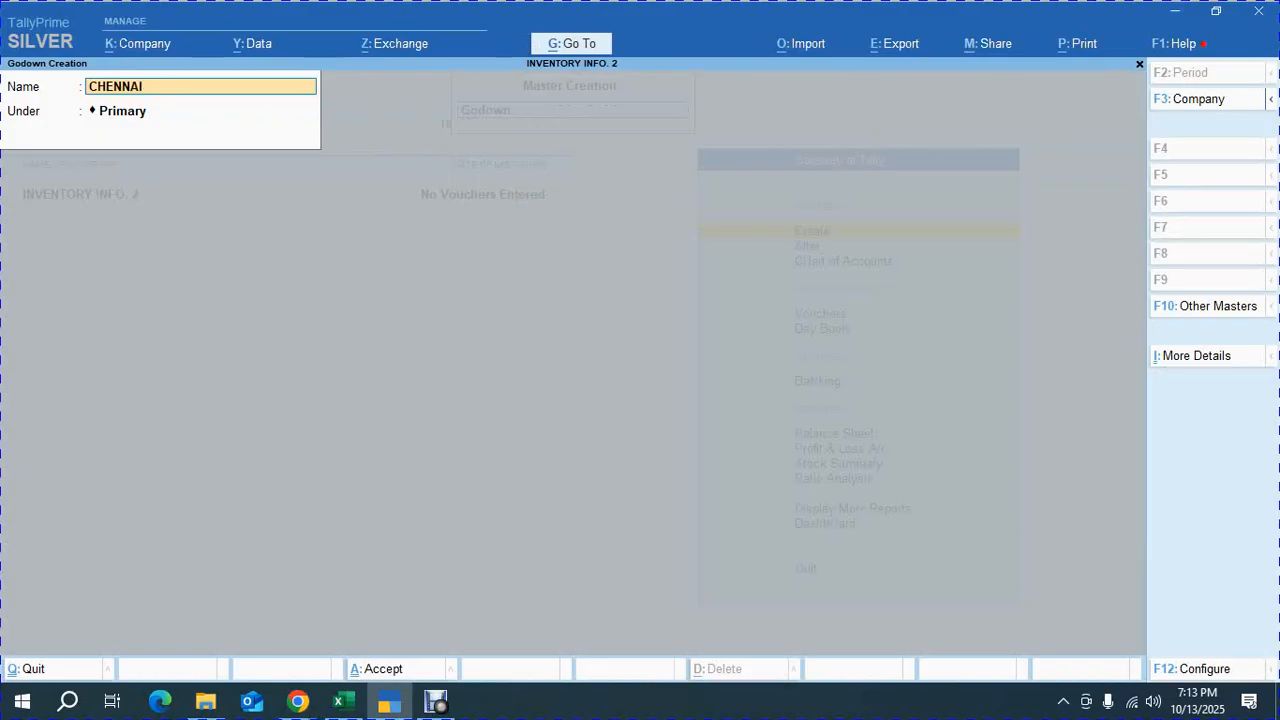
pyautogui.press('Return')
pyautogui.press('Return')
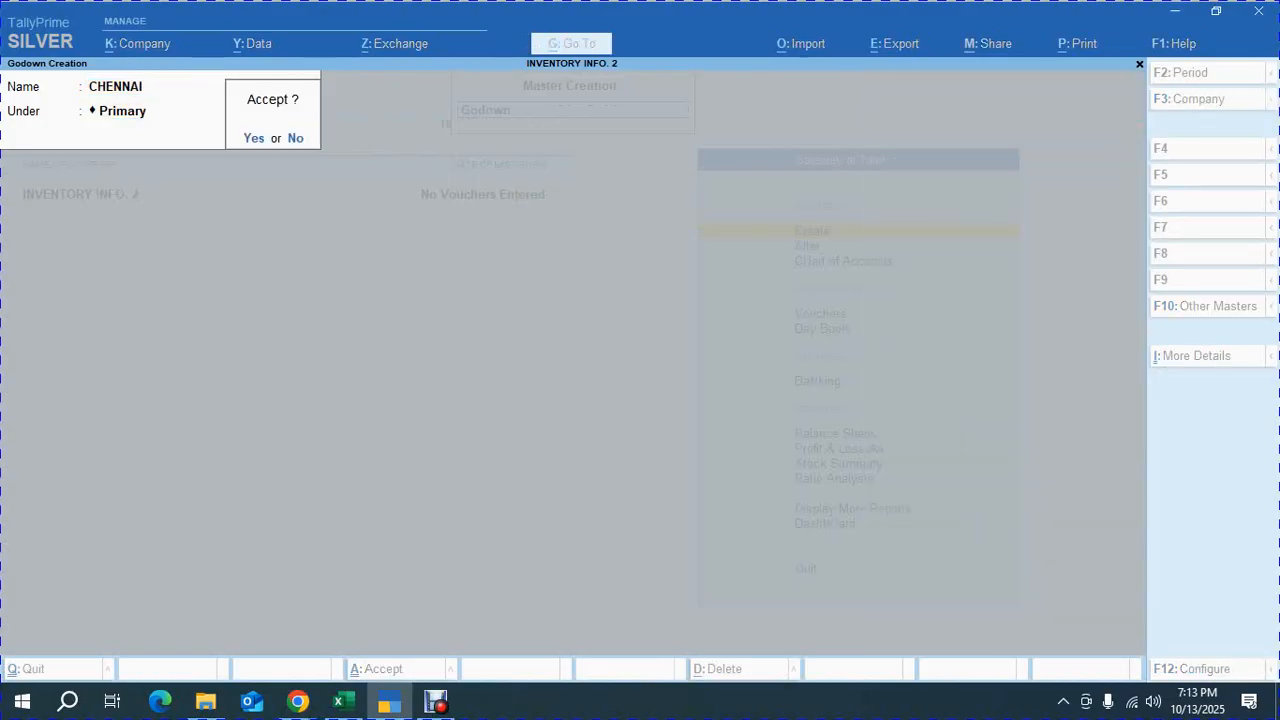
pyautogui.press('Return')
# Create a godown named TRICHI under Primary
pyautogui.write('TRICHI')
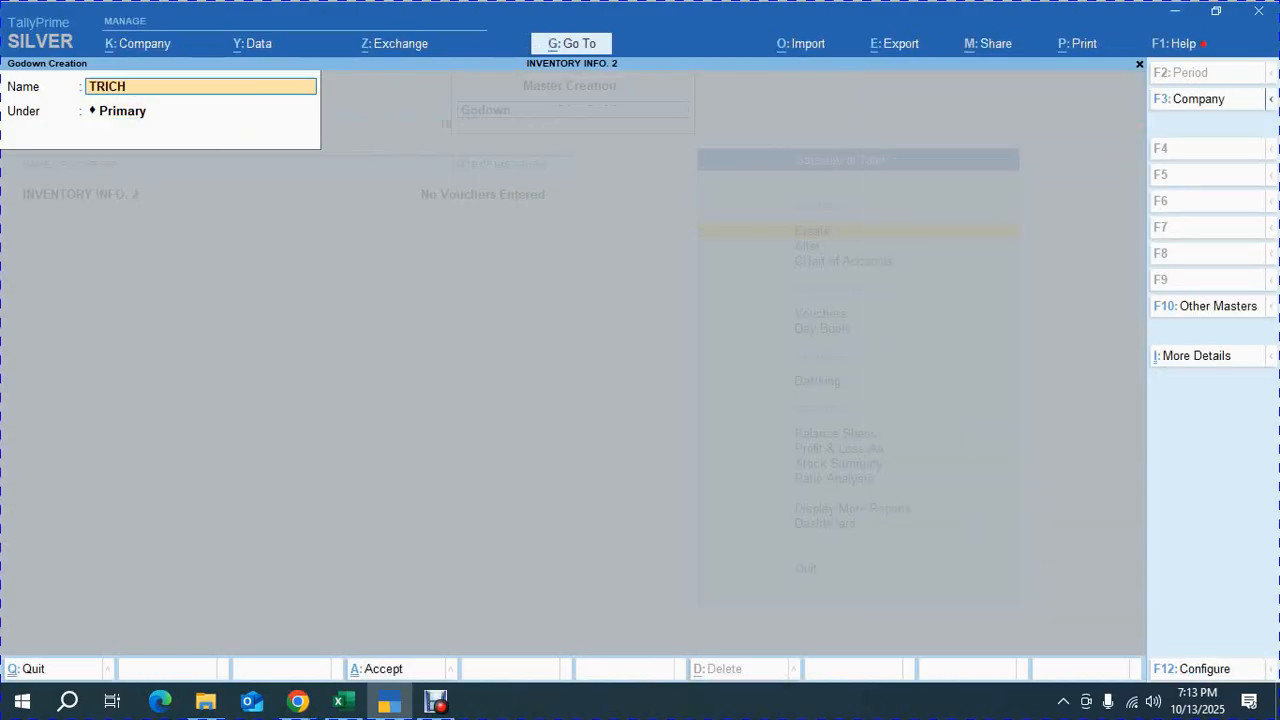
pyautogui.press('Return')
# Create a godown named MADURAI under Primary
pyautogui.press('Return')
pyautogui.press('Return')
pyautogui.write('MARD')
pyautogui.write('U')
pyautogui.press('BackSpace')
pyautogui.press('BackSpace')
pyautogui.press('BackSpace')
pyautogui.write('DURAI')
pyautogui.press('Return')
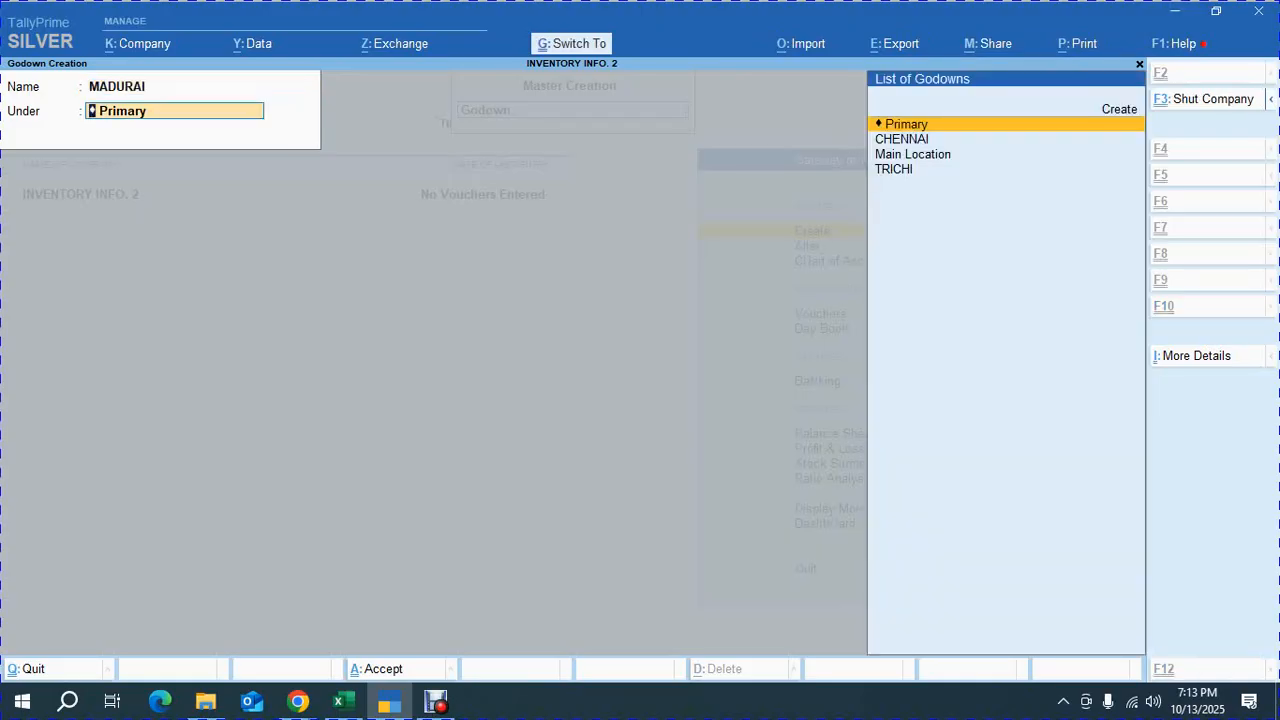
pyautogui.press('Return')
pyautogui.press('Return')
pyautogui.press('Escape')
pyautogui.press('Escape')
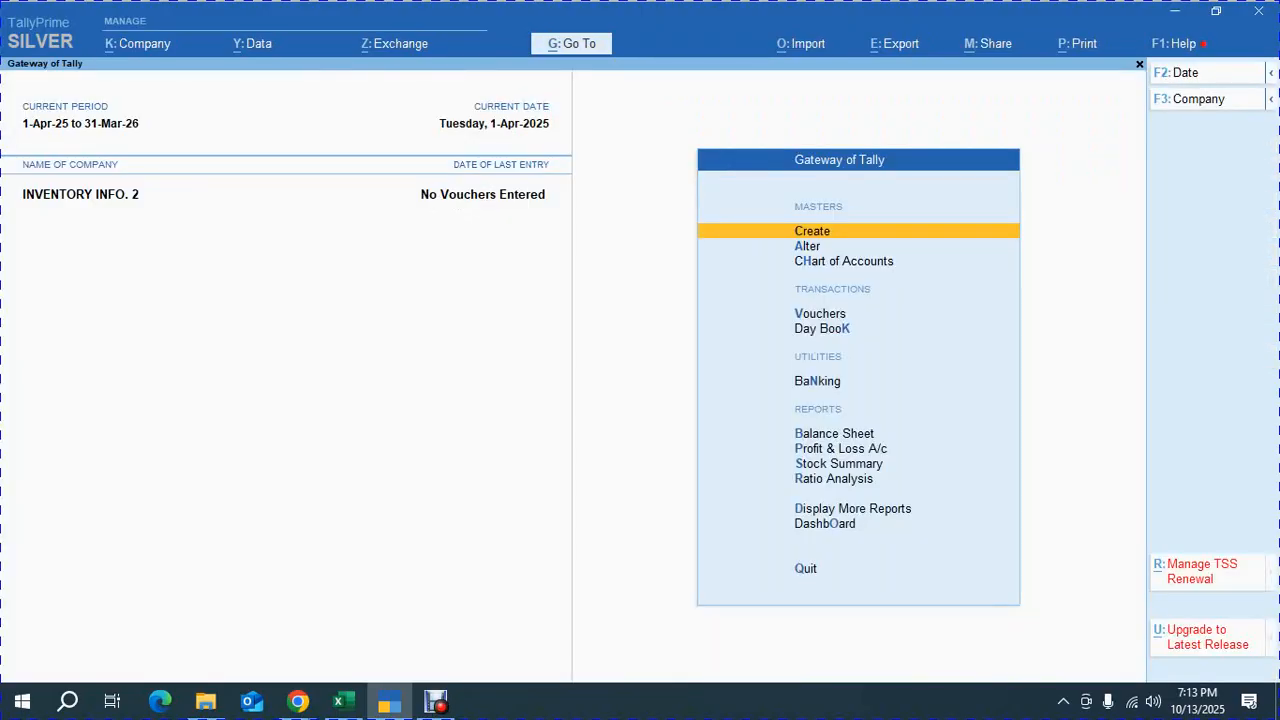
pyautogui.press('Return')
pyautogui.press('Down')
pyautogui.press('Down')
pyautogui.press('Down')
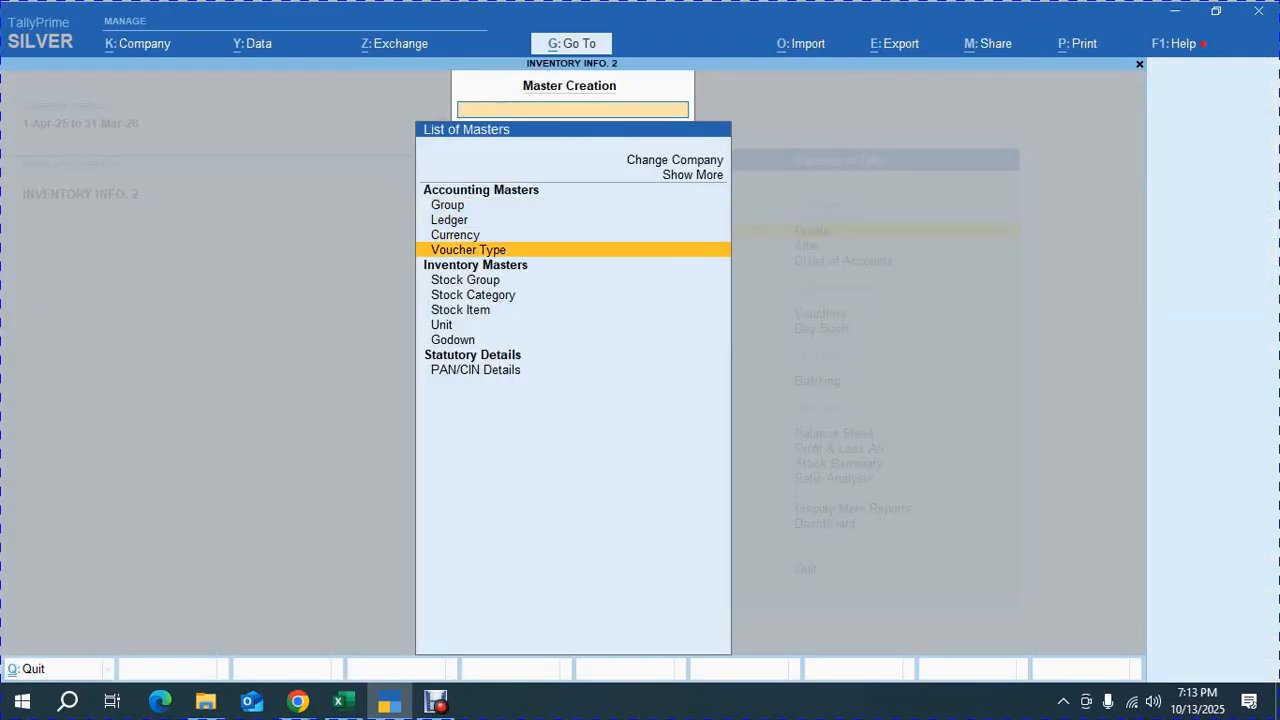
pyautogui.press('Down')
pyautogui.press('Return')
pyautogui.press('Escape')
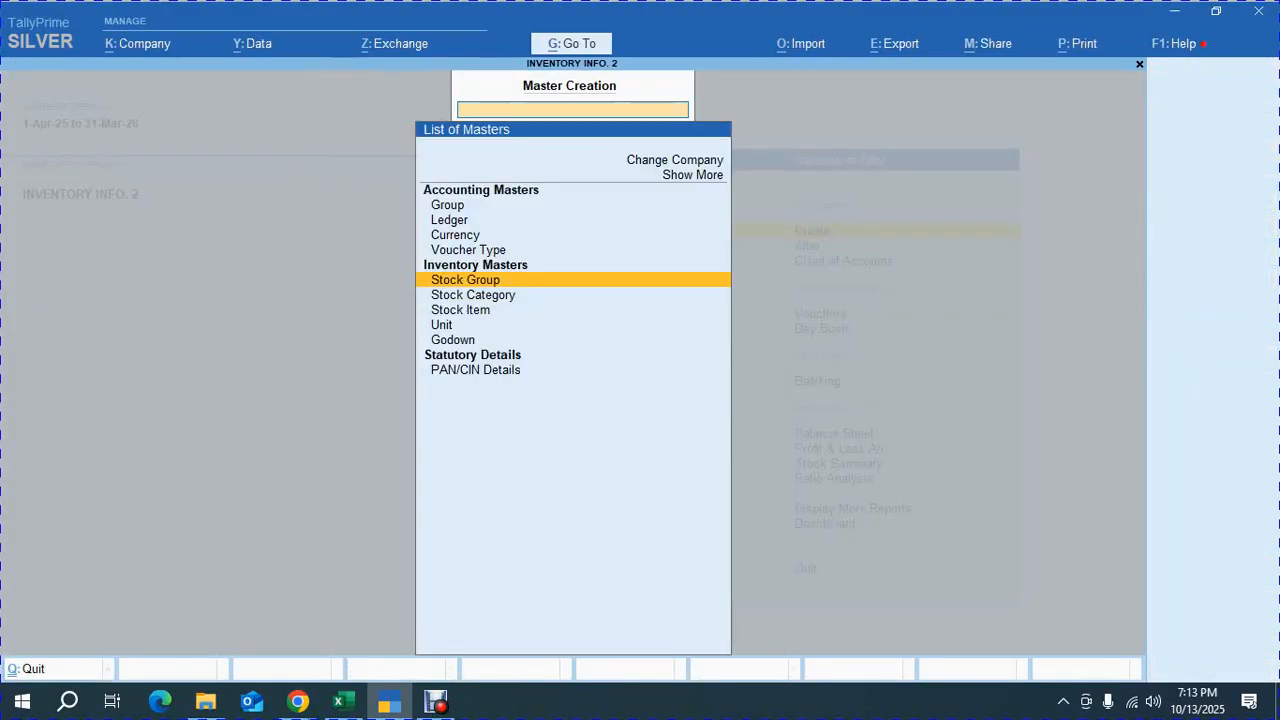
pyautogui.press('Down')
pyautogui.press('Down')
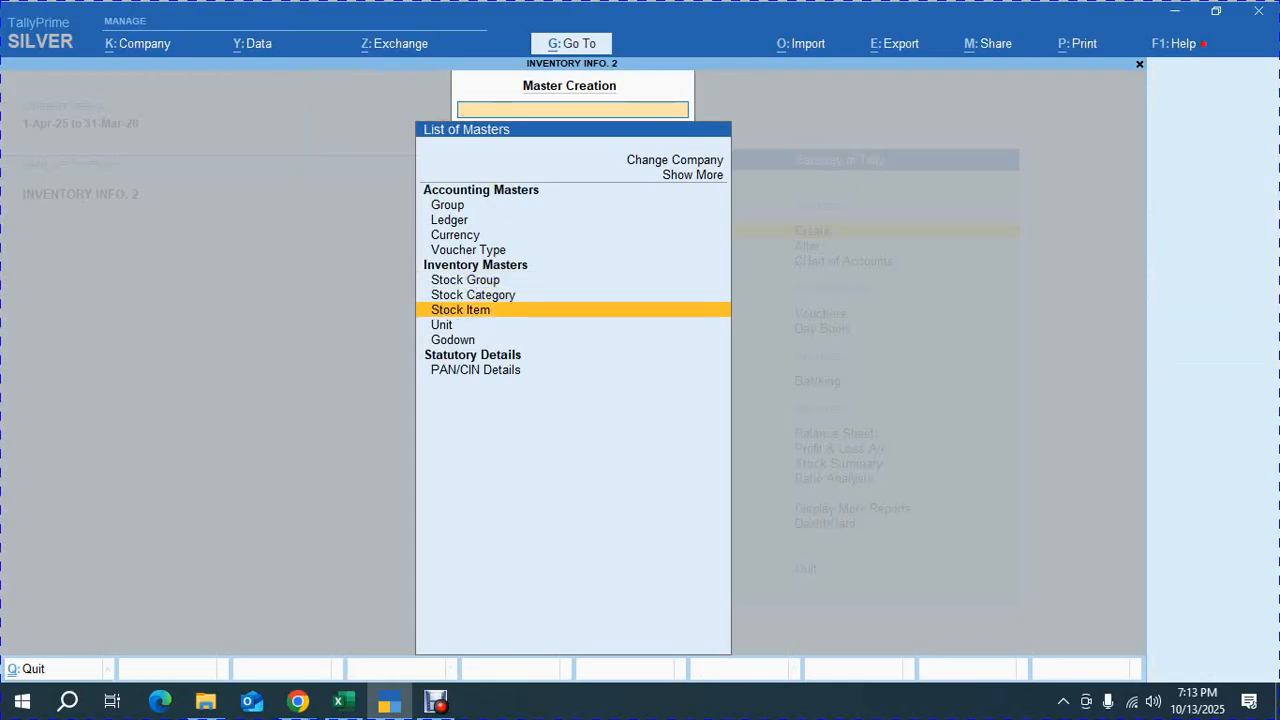
pyautogui.press('Down')
pyautogui.press('Return')
pyautogui.press('Escape')
pyautogui.press('Return')
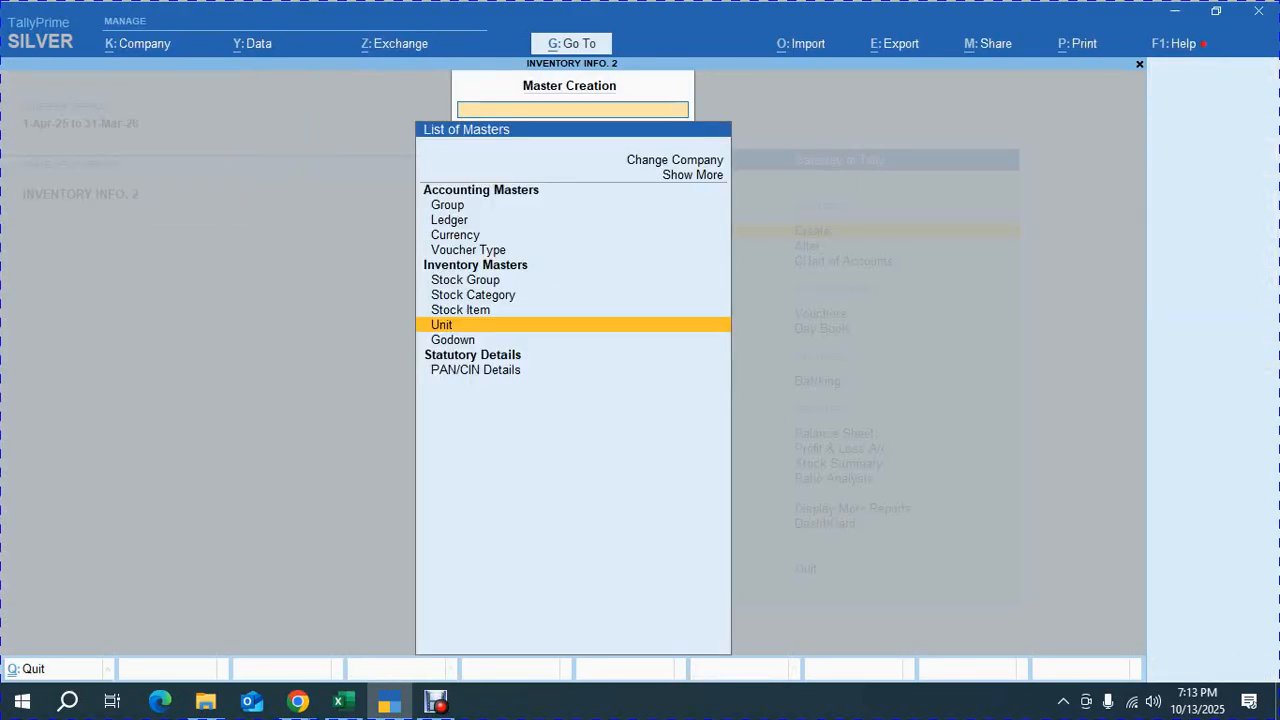
pyautogui.press('Down')
pyautogui.press('Return')
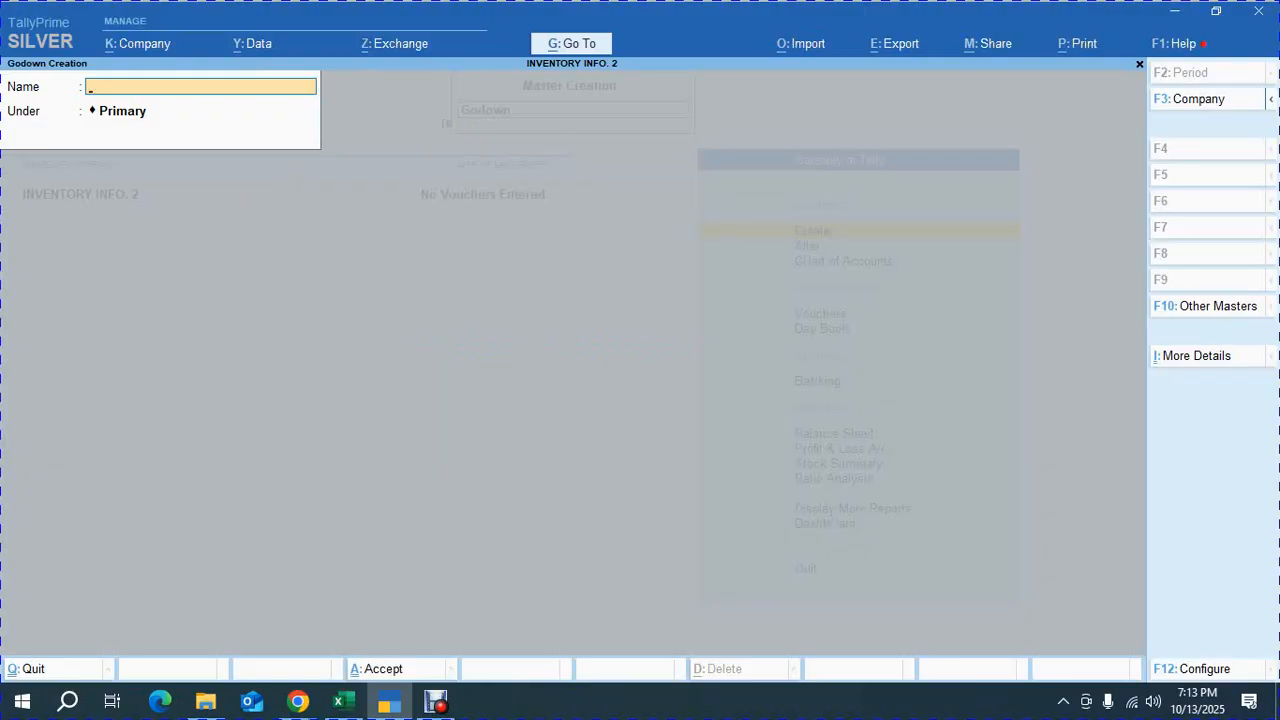
pyautogui.press('Escape')
pyautogui.press('Return')
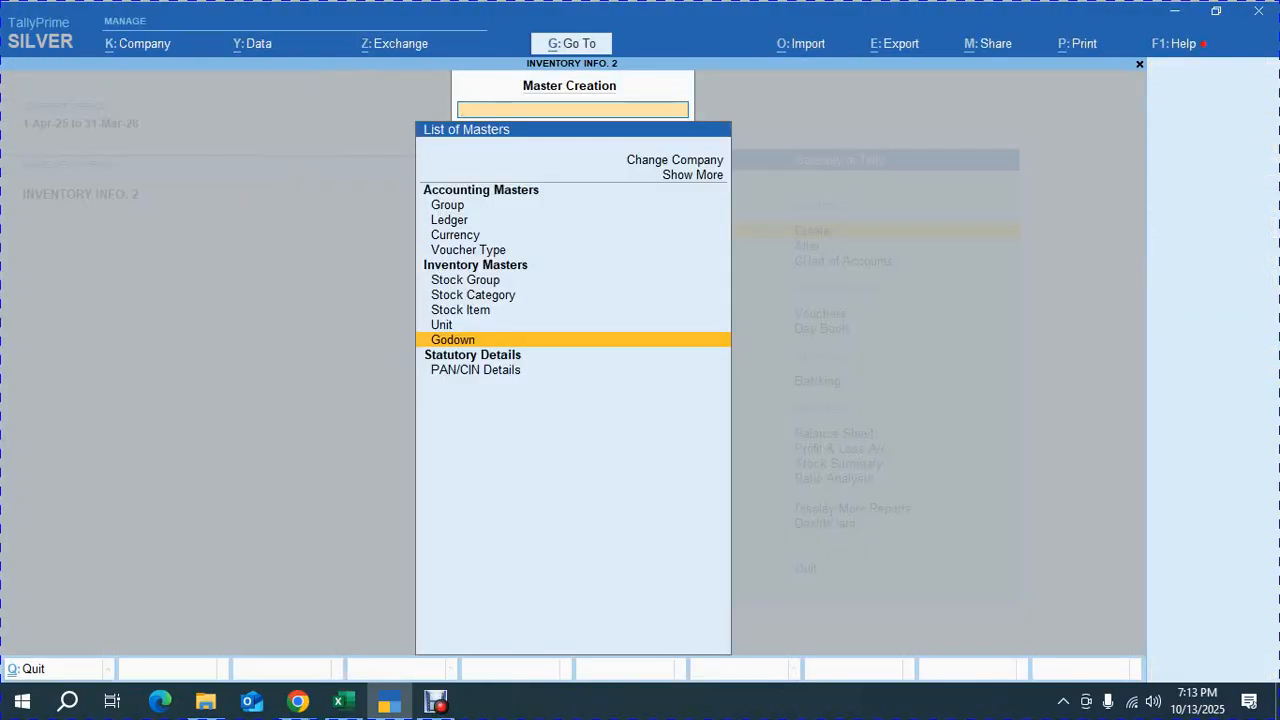
pyautogui.press('Escape')
# Open the list of godowns in master alteration to review the godowns created
pyautogui.press('Down')
pyautogui.press('Return')
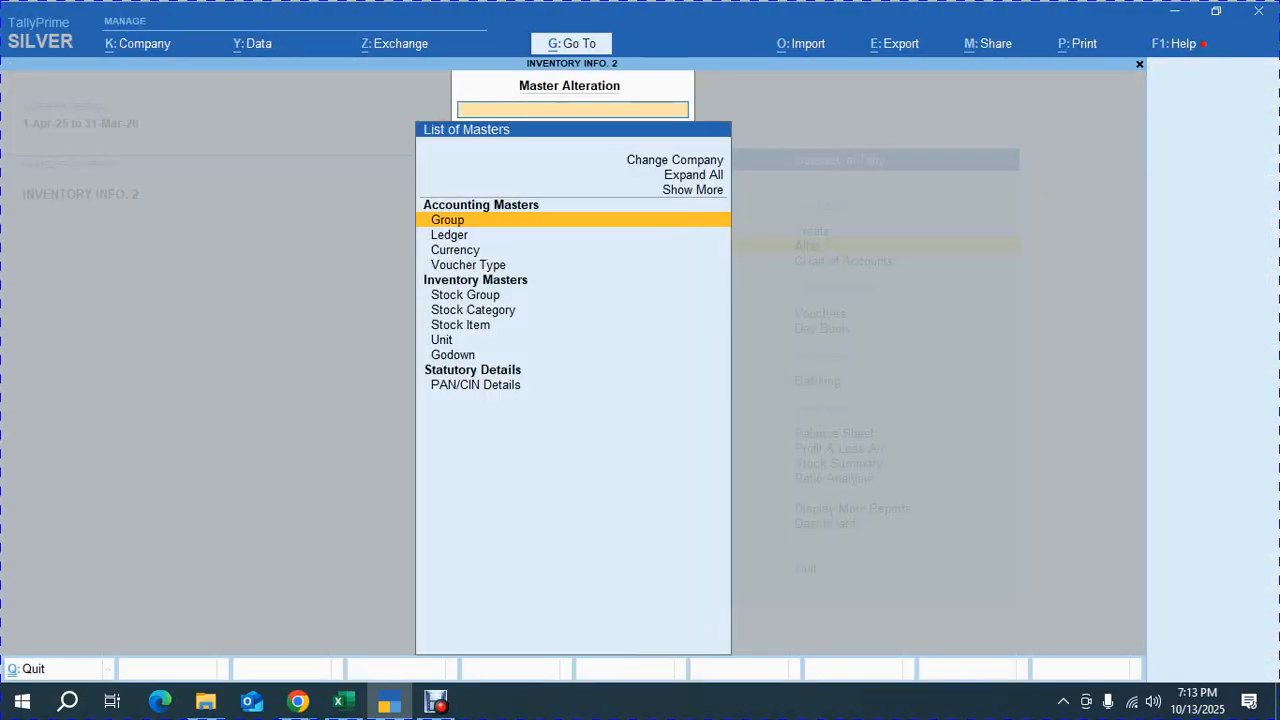
pyautogui.press('Down')
pyautogui.press('Down')
pyautogui.press('Down')
pyautogui.press('Down')
pyautogui.press('Down')
pyautogui.press('Down')
pyautogui.press('Down')
pyautogui.press('Down')
pyautogui.press('Return')
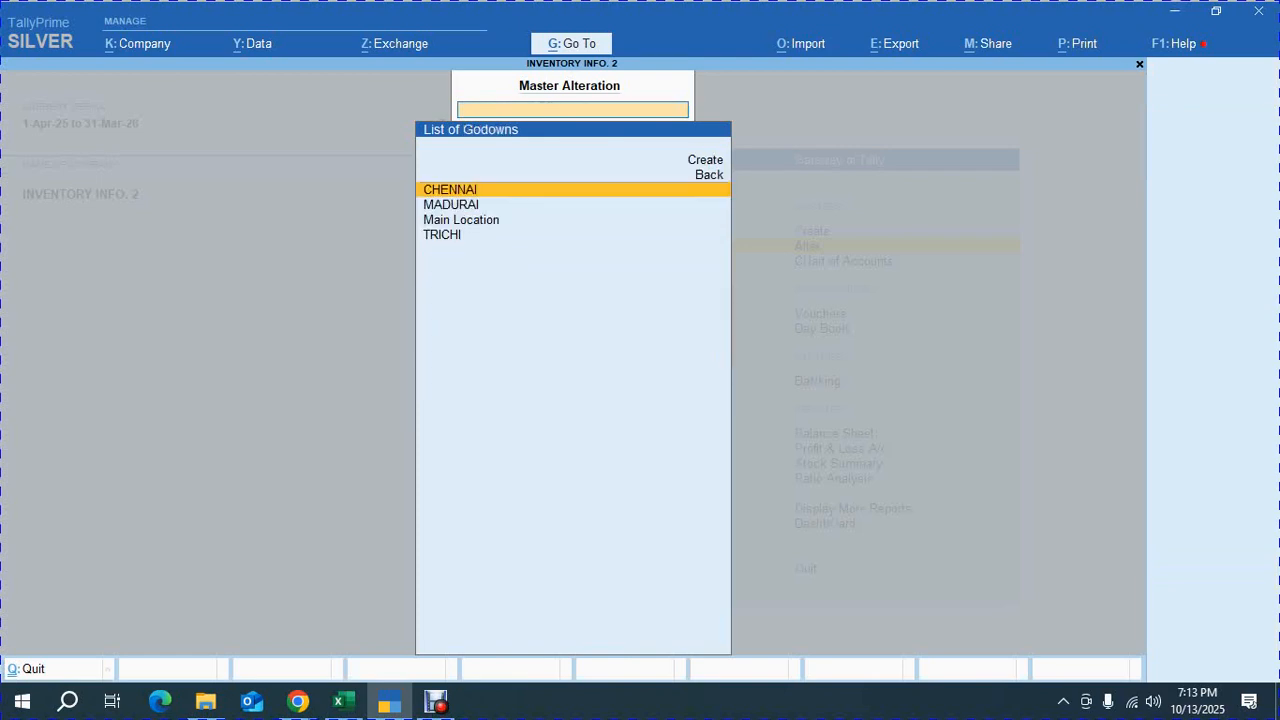
pyautogui.press('Down')
pyautogui.press('Down')
pyautogui.press('Down')
pyautogui.press('Escape')
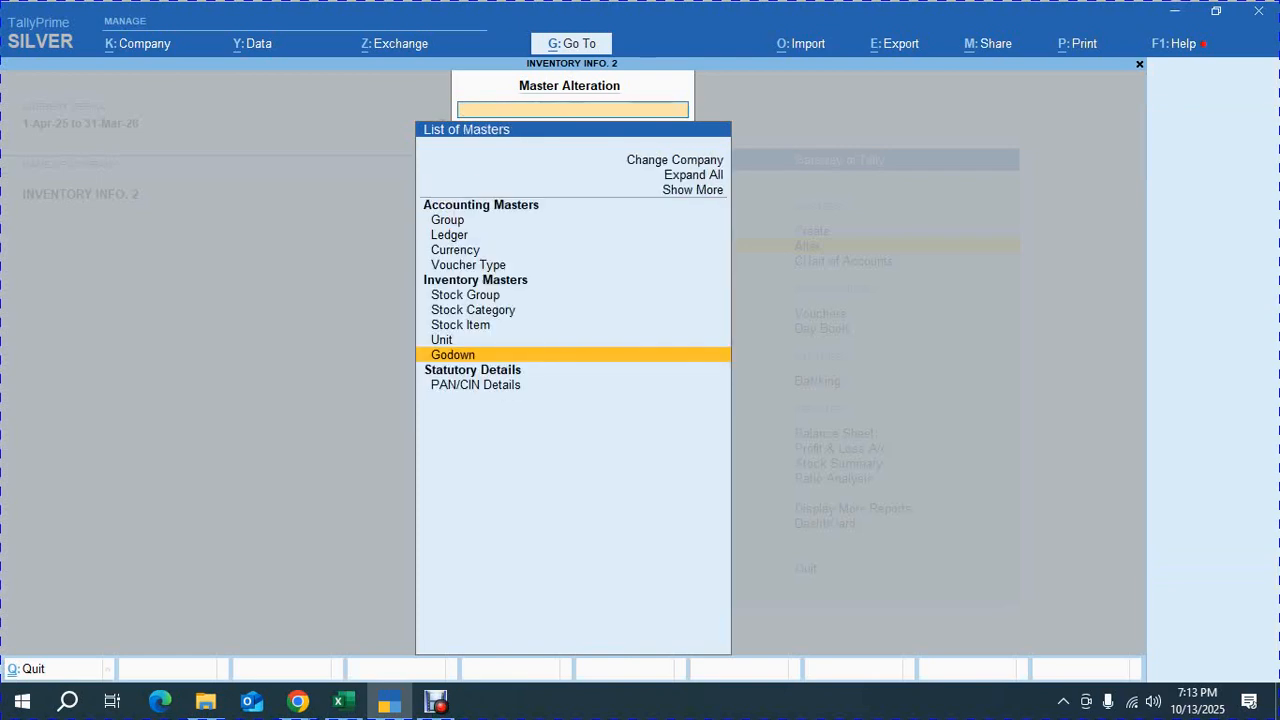
pyautogui.press('Escape')
# Start creating a stock item named COMPUTER TABLE with part number 101
pyautogui.hotkey('alt', 'Tab')
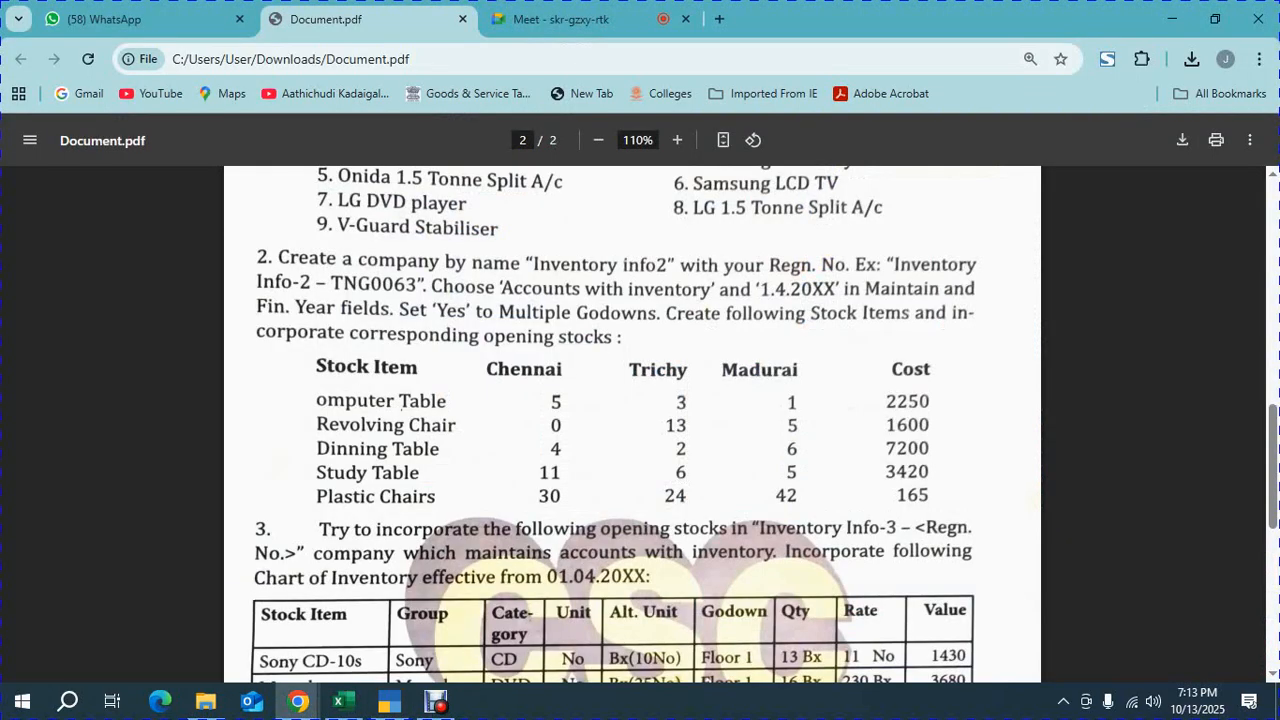
pyautogui.hotkey('alt', 'Tab')
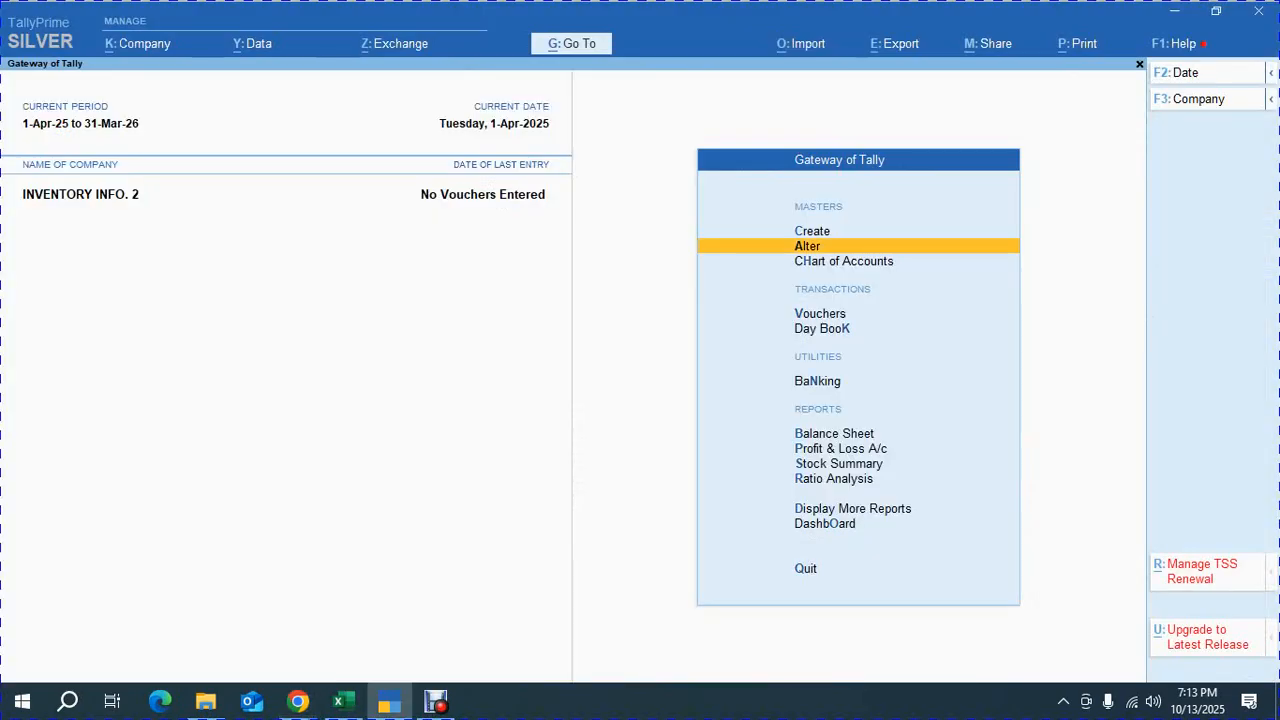
pyautogui.press('Up')
pyautogui.press('Return')
pyautogui.press('Down')
pyautogui.press('Down')
pyautogui.press('Down')
pyautogui.press('Down')
pyautogui.press('Down')
pyautogui.press('Down')
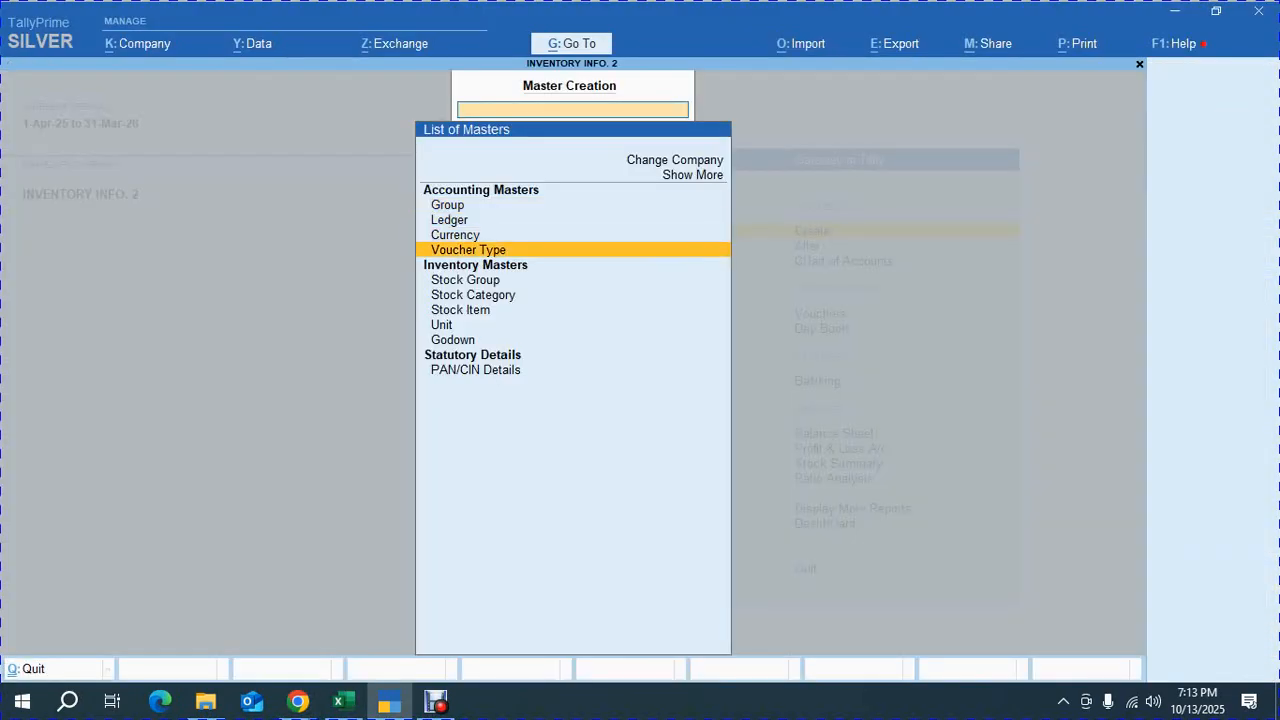
pyautogui.press('Return')
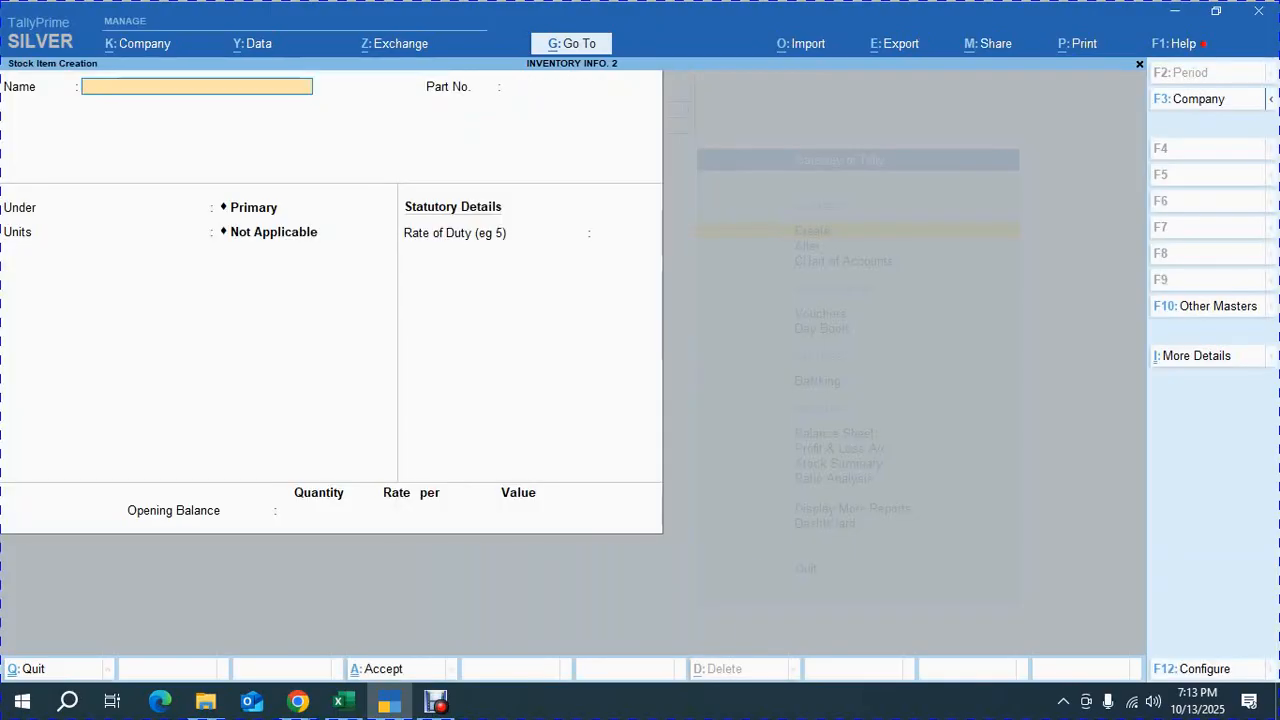
pyautogui.hotkey('alt', 'Tab')
pyautogui.hotkey('alt', 'Tab')
pyautogui.write('COMPUTER')
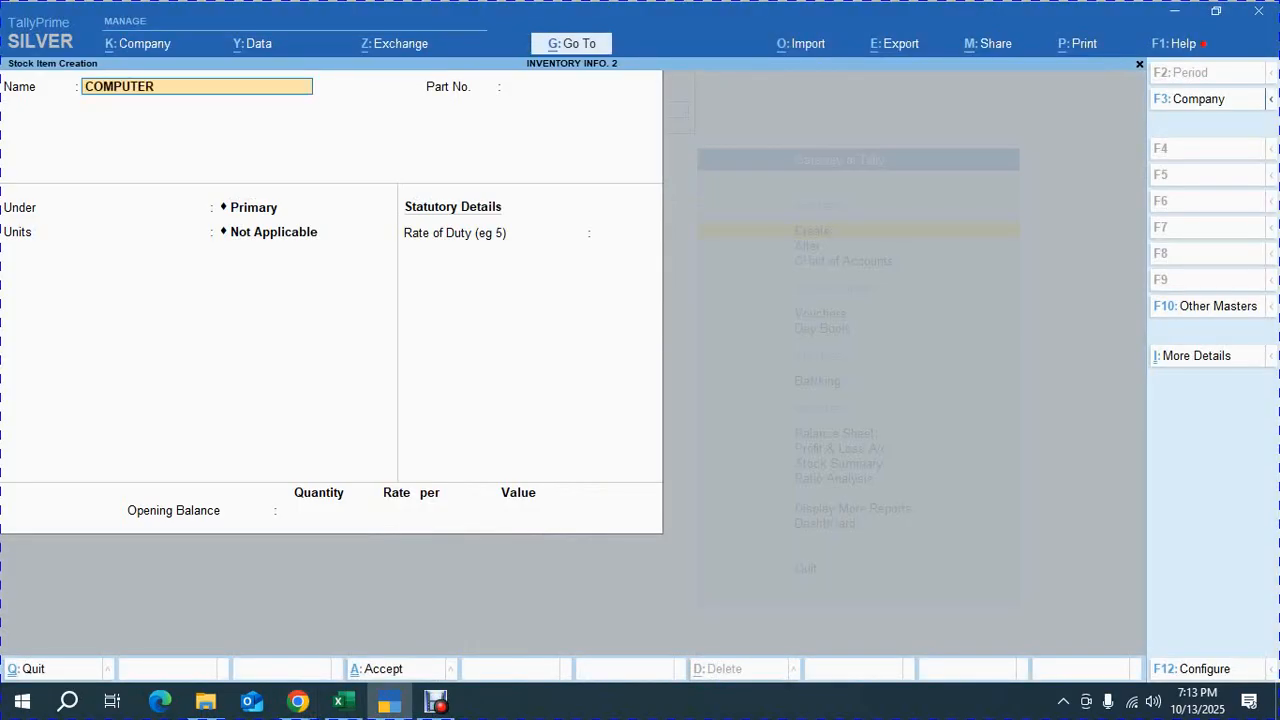
pyautogui.write(' TABLE')
pyautogui.press('Return')
pyautogui.write('101')
pyautogui.press('Return')
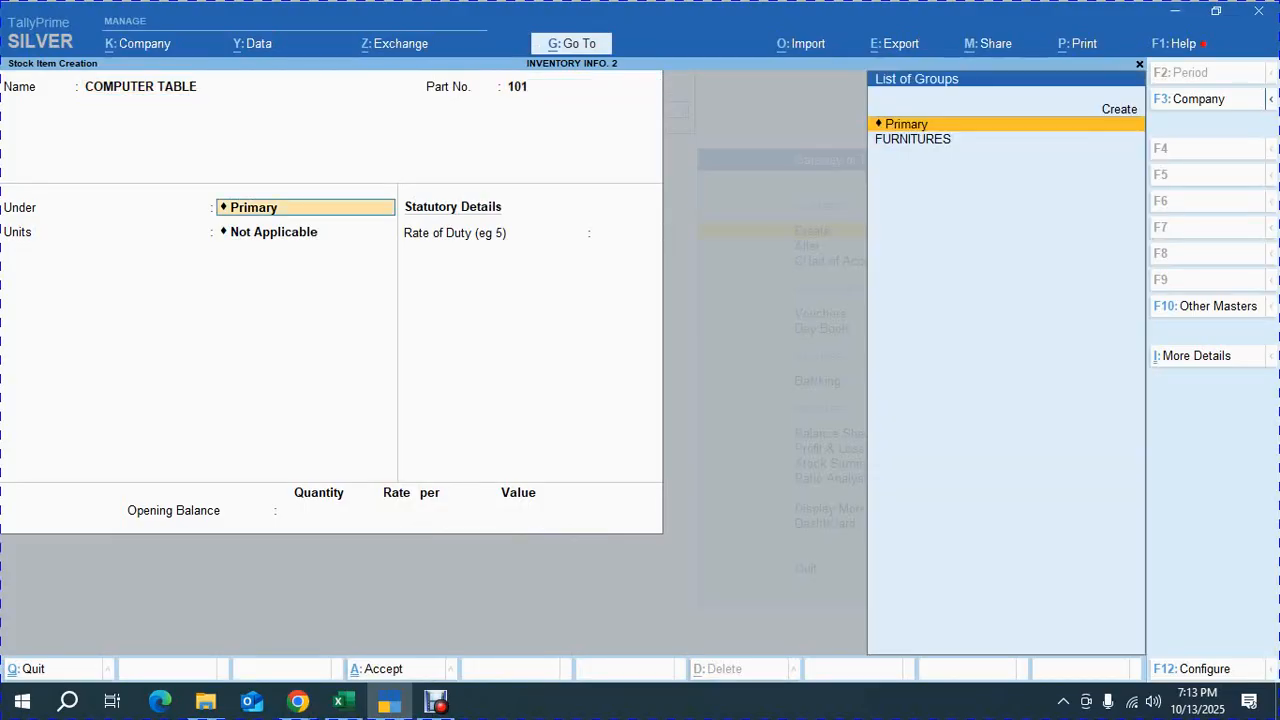
# Place the item under the FURNITURES stock group with NOS as its unit
pyautogui.press('Down')
pyautogui.press('Return')
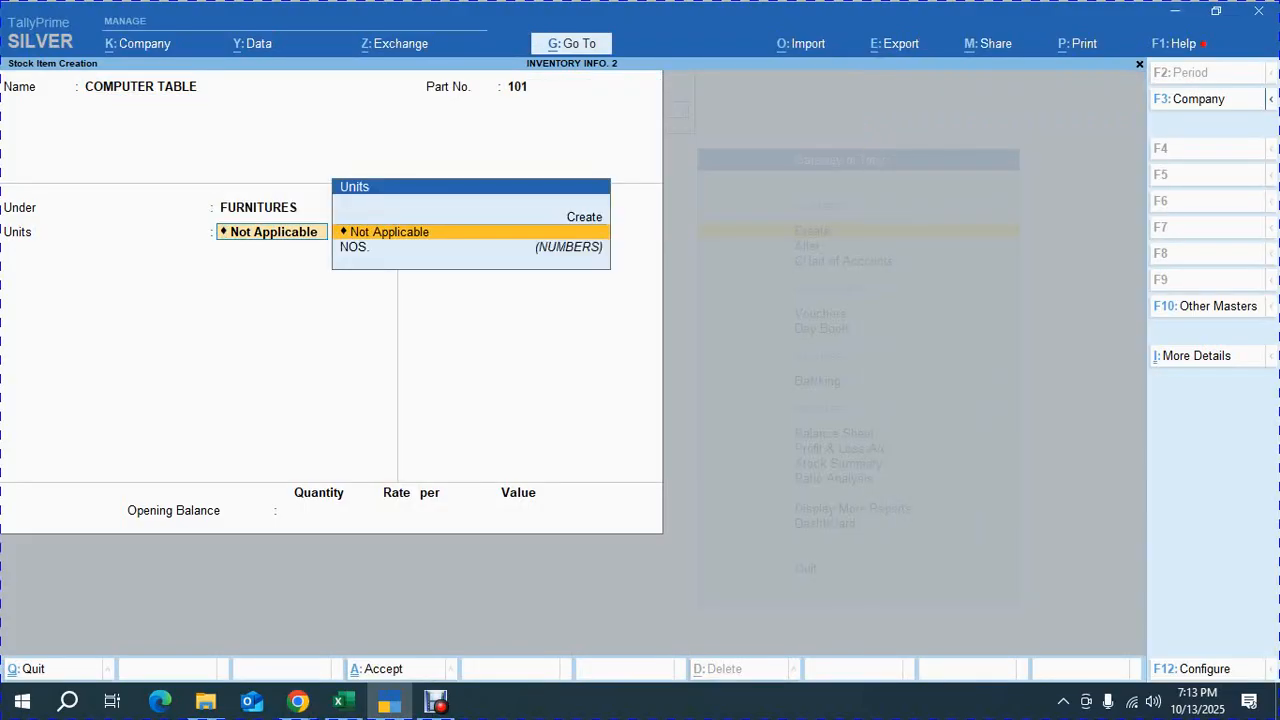
pyautogui.press('Down')
pyautogui.press('Return')
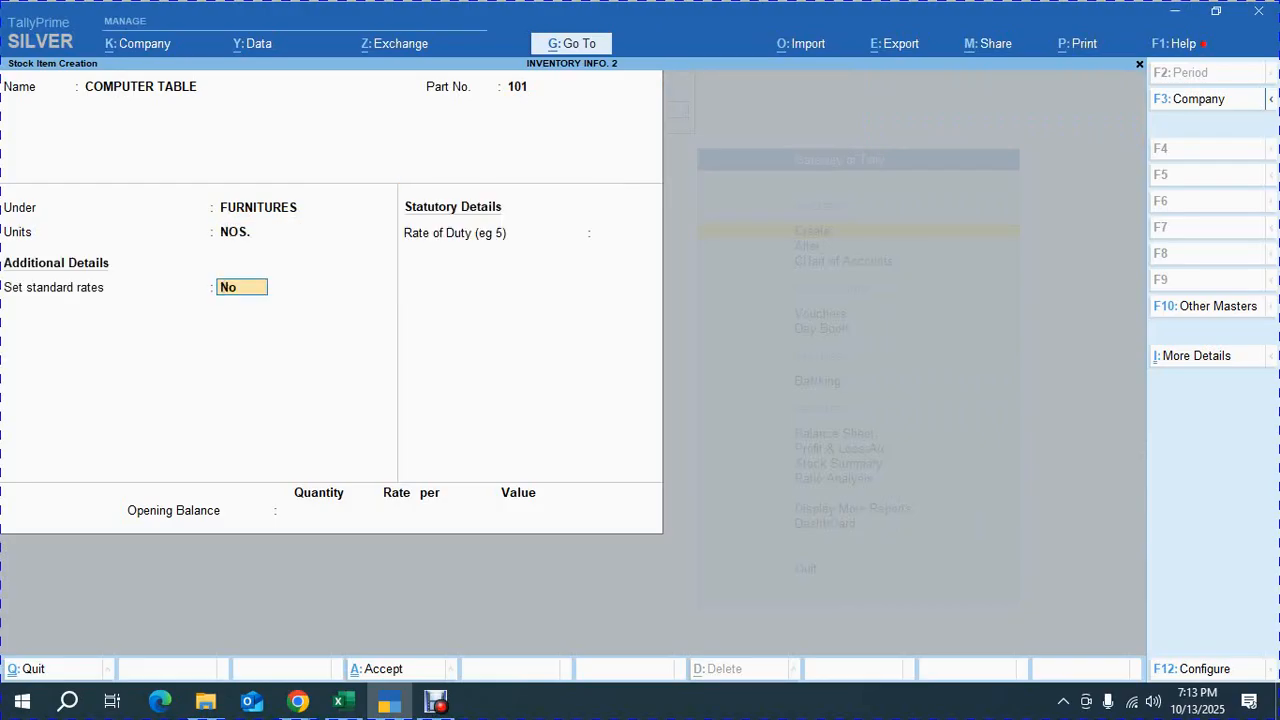
# Enable standard rates and enter a standard cost of 2250 per NOS from 1-Apr-25, checking the exercise PDF
pyautogui.write('y')
pyautogui.press('Return')
pyautogui.press('Return')
pyautogui.hotkey('alt', 'Tab')
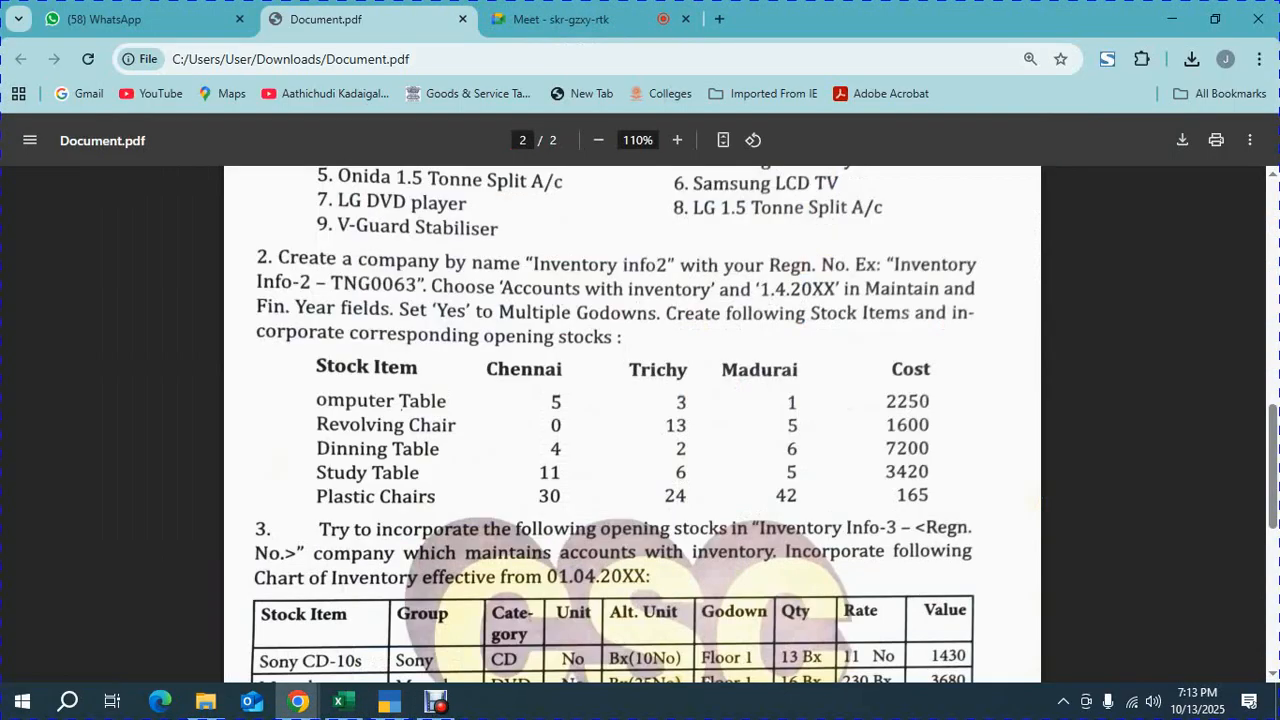
pyautogui.hotkey('alt', 'Tab')
pyautogui.write('2250')
pyautogui.press('Return')
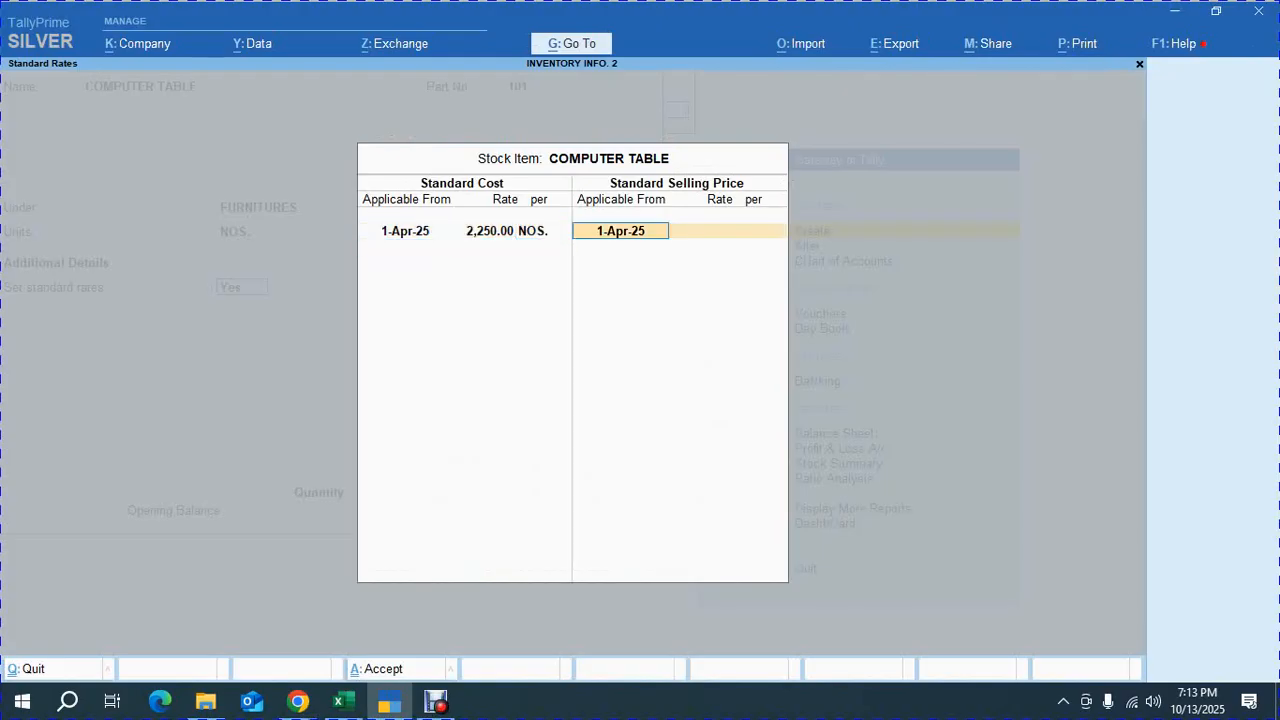
# Set a standard selling price of 2,925 per NOS from 1-Apr-25, calculated as 2250*130%, and accept the rates
pyautogui.press('Return')
pyautogui.hotkey('ctrl', 'n')
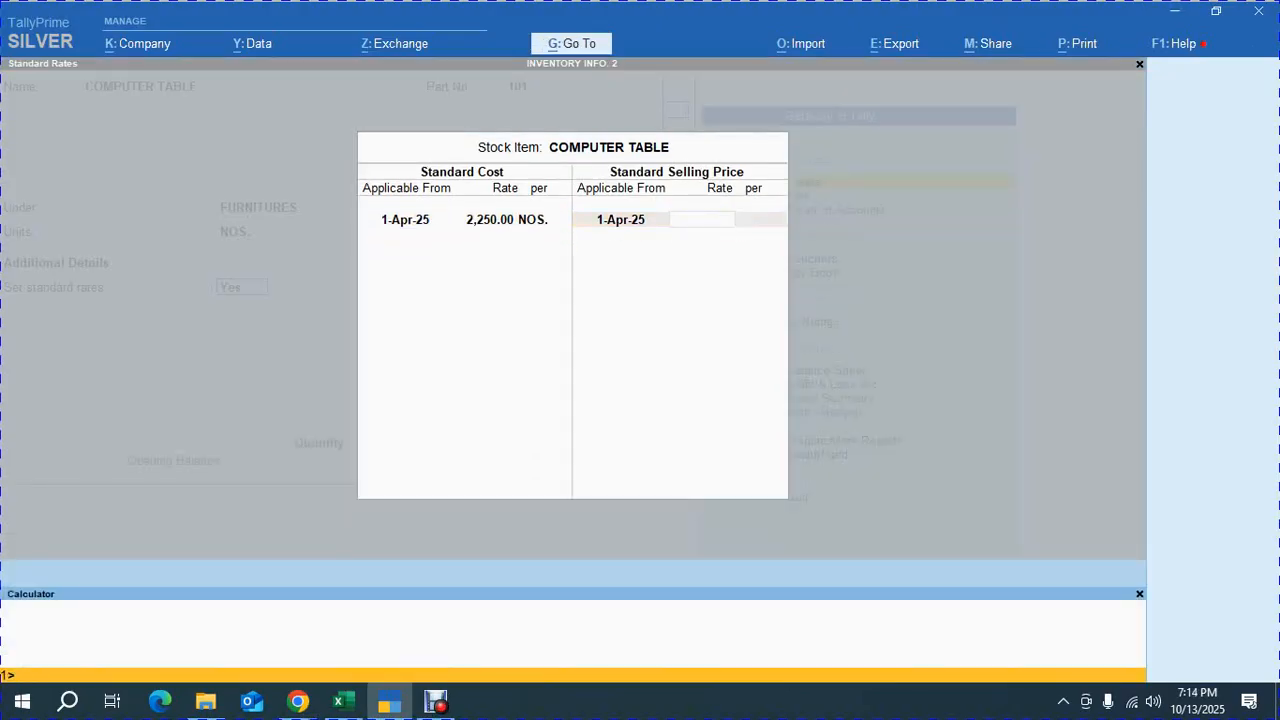
pyautogui.write('2250*130%')
pyautogui.press('Return')
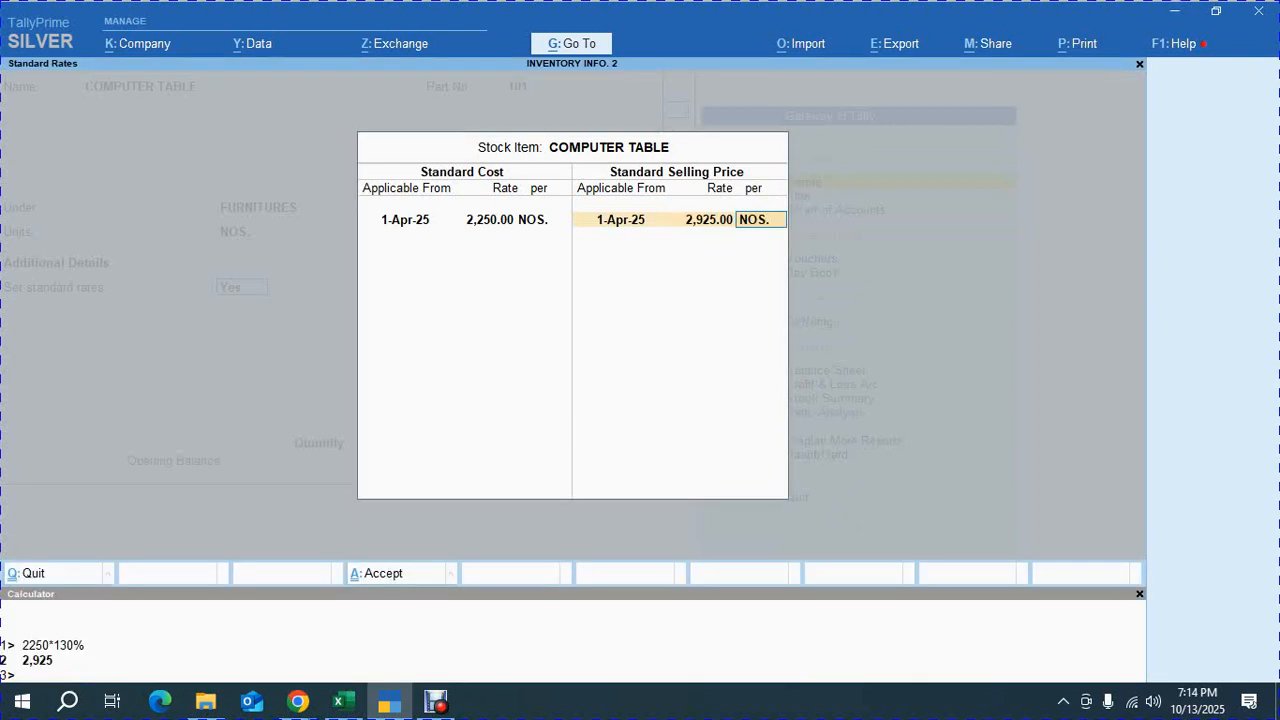
pyautogui.press('Return')
pyautogui.hotkey('ctrl', 'a')
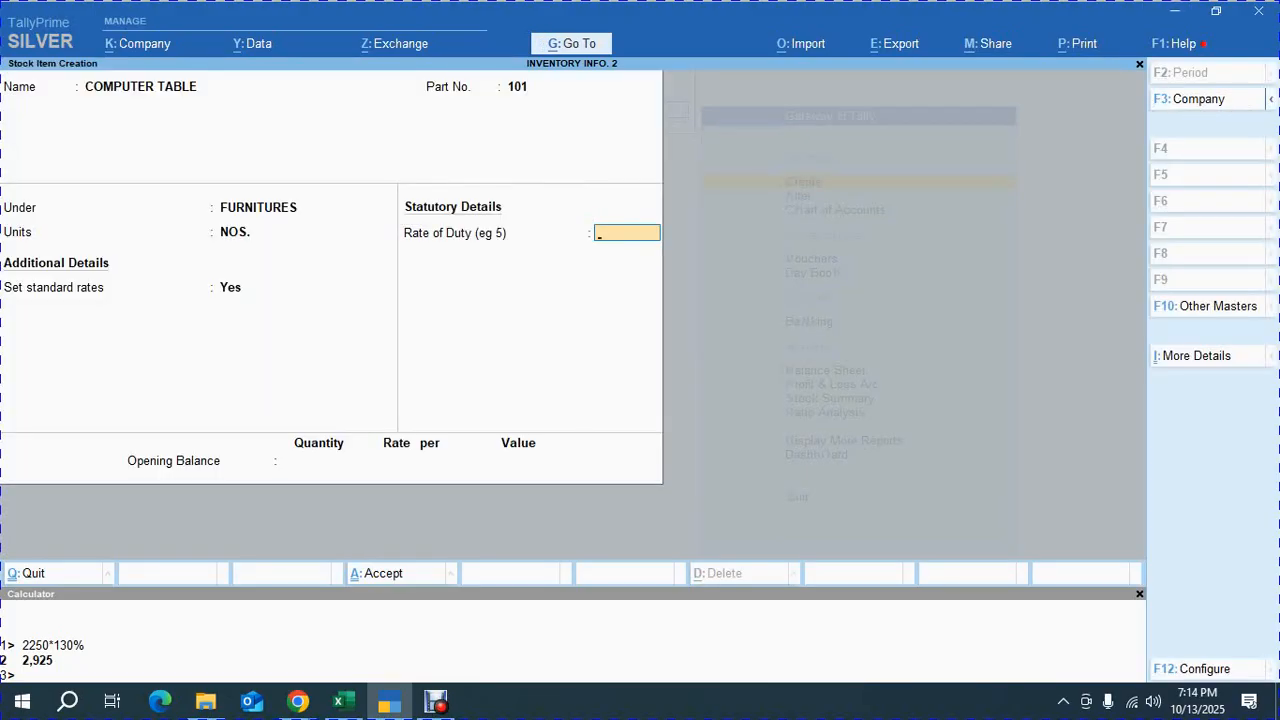
# Check the exercise PDF and enter an opening balance quantity of 9 NOS for COMPUTER TABLE
pyautogui.hotkey('alt', 'Tab')
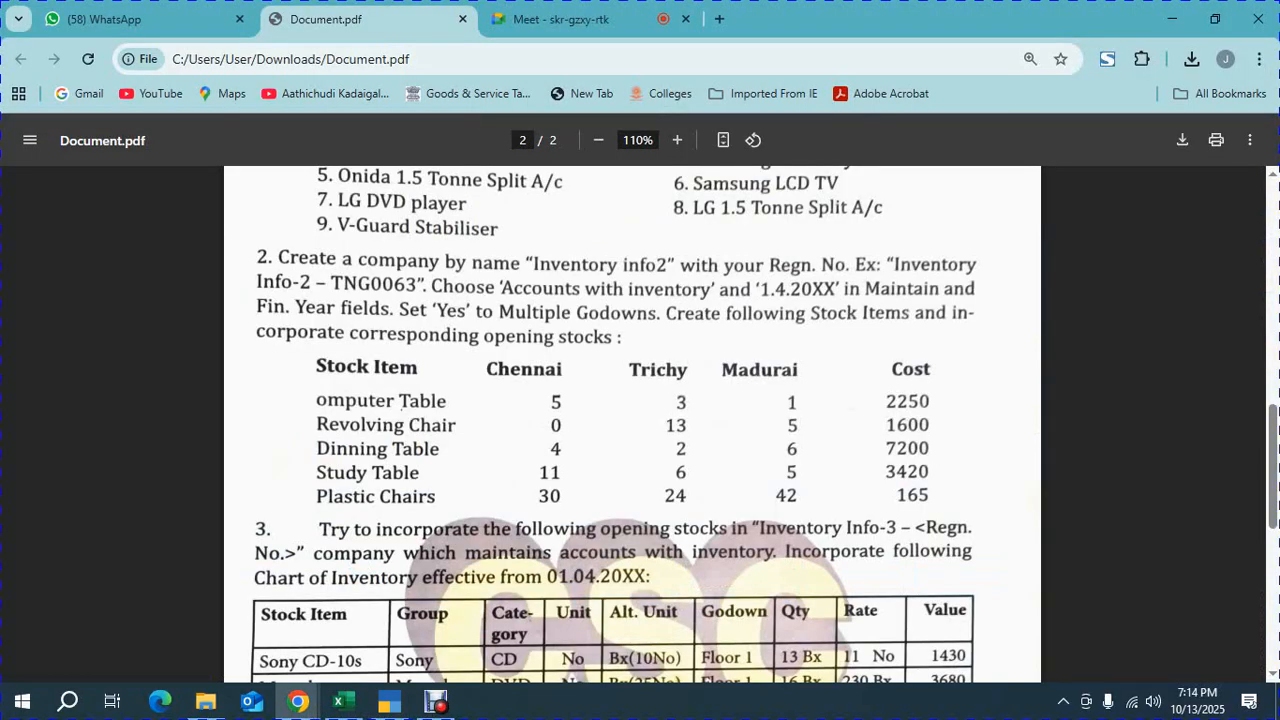
pyautogui.write('9')
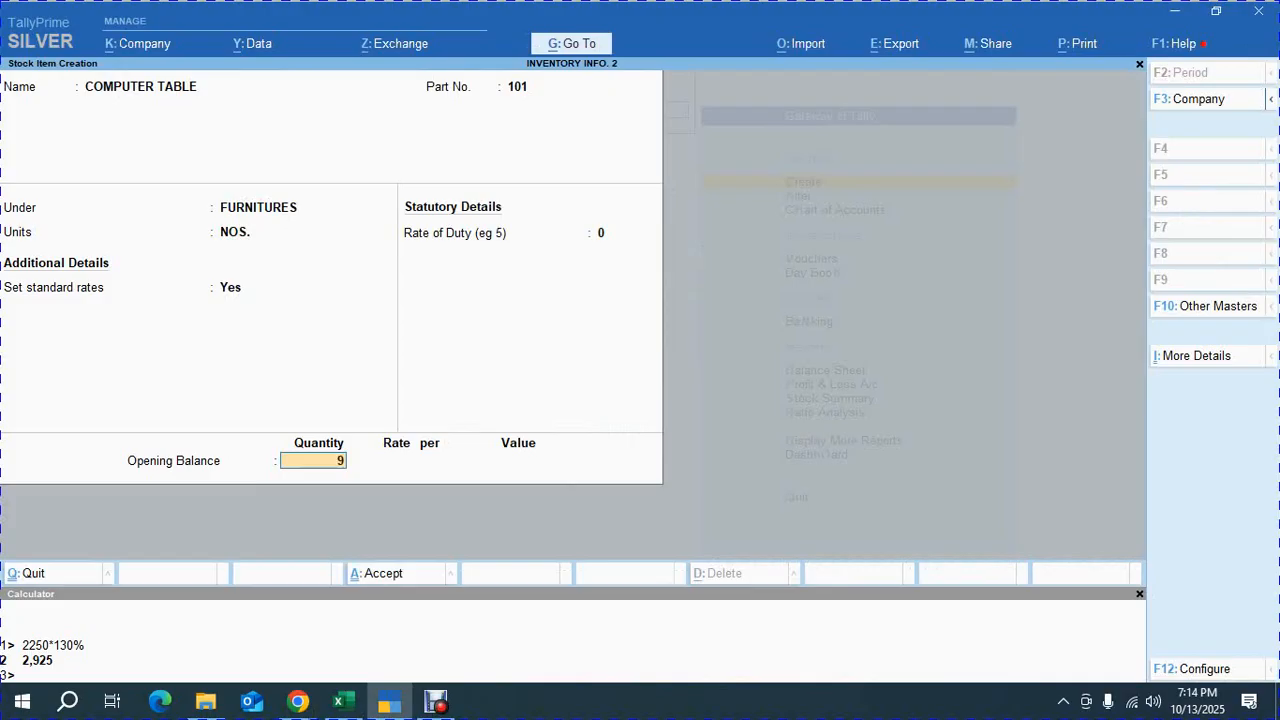
pyautogui.press('Return')
pyautogui.press('Down')
pyautogui.press('Down')
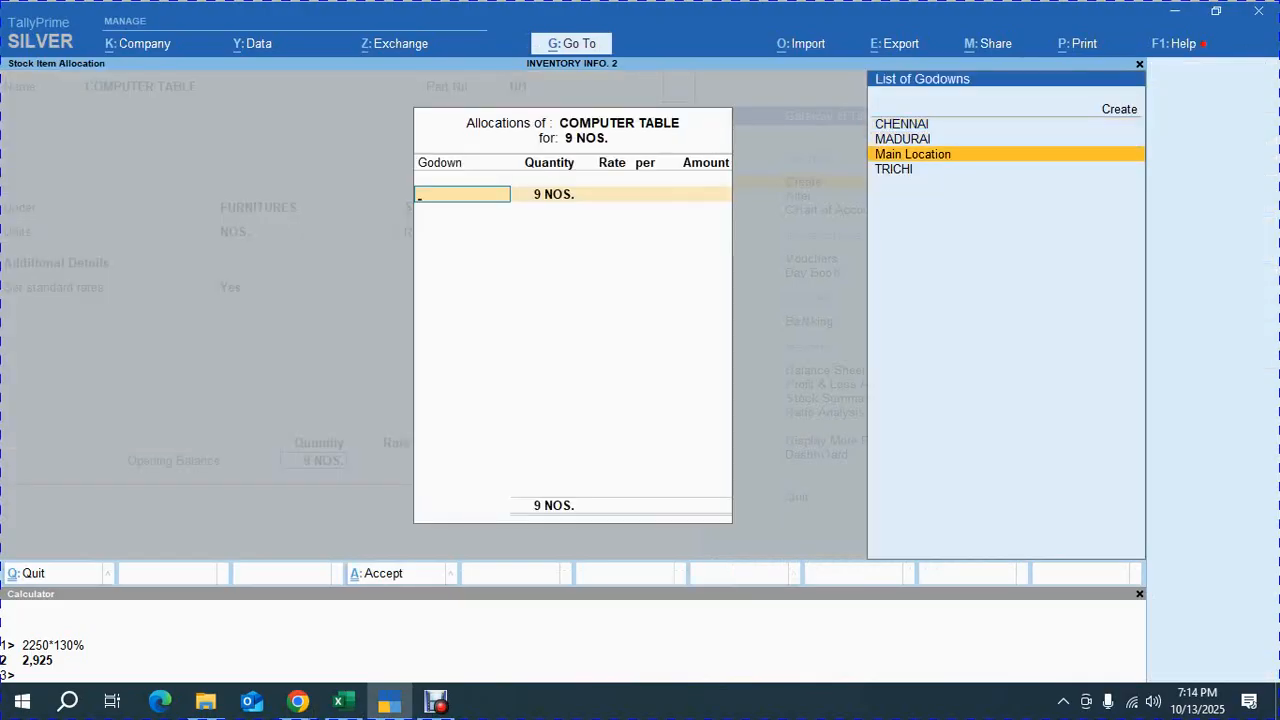
# Allocate 5 NOS of COMPUTER TABLE to the CHENNAI godown at a rate of 2250
pyautogui.hotkey('alt', 'Tab')
pyautogui.hotkey('alt', 'Tab')
pyautogui.press('Up')
pyautogui.press('Up')
pyautogui.press('Return')
pyautogui.write('5')
pyautogui.press('Return')
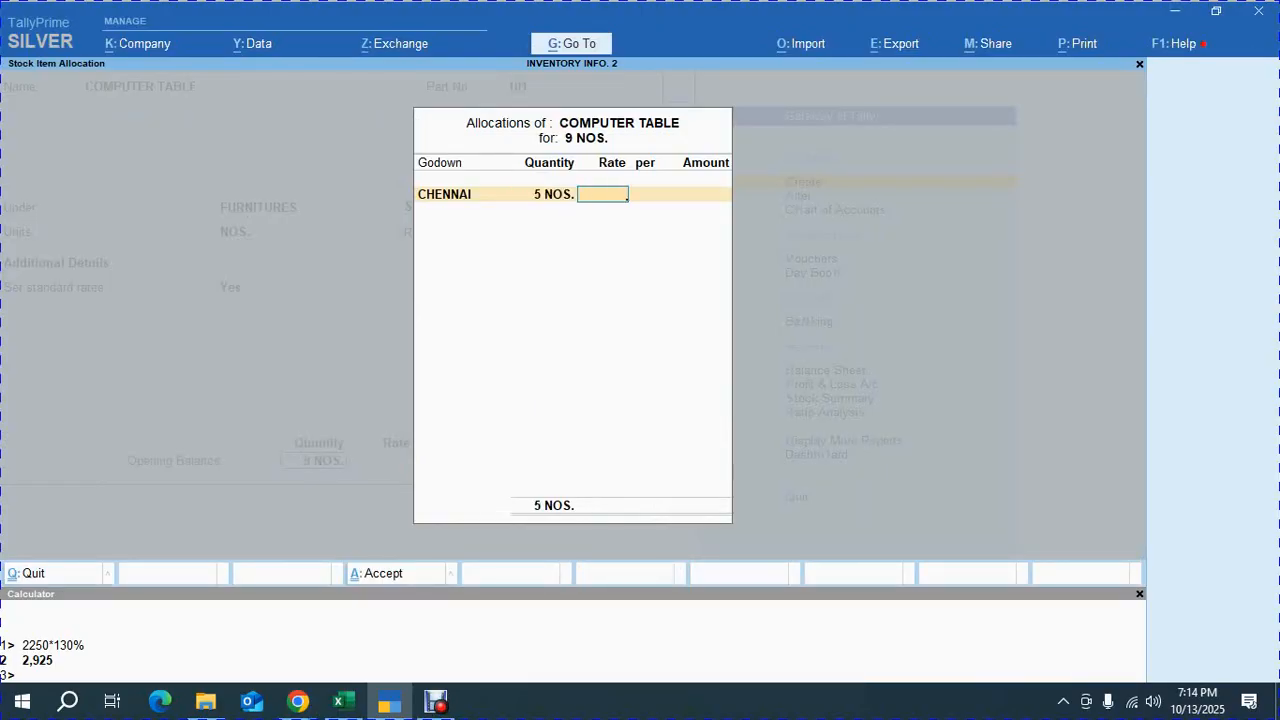
pyautogui.hotkey('alt', 'Tab')
pyautogui.hotkey('alt', 'Tab')
pyautogui.write('2250')
pyautogui.press('Return')
pyautogui.press('Return')
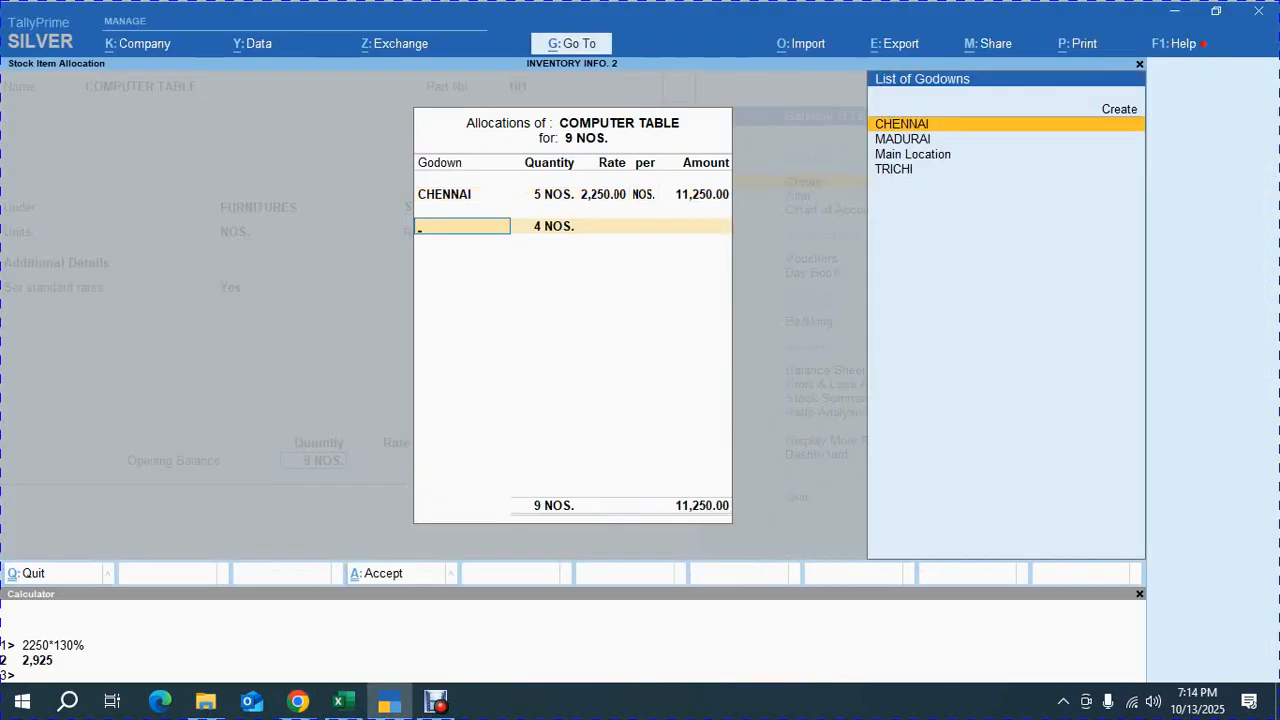
# Allocate 3 NOS to the TRICHI godown at a rate of 2250, checking the exercise PDF
pyautogui.hotkey('alt', 'Tab')
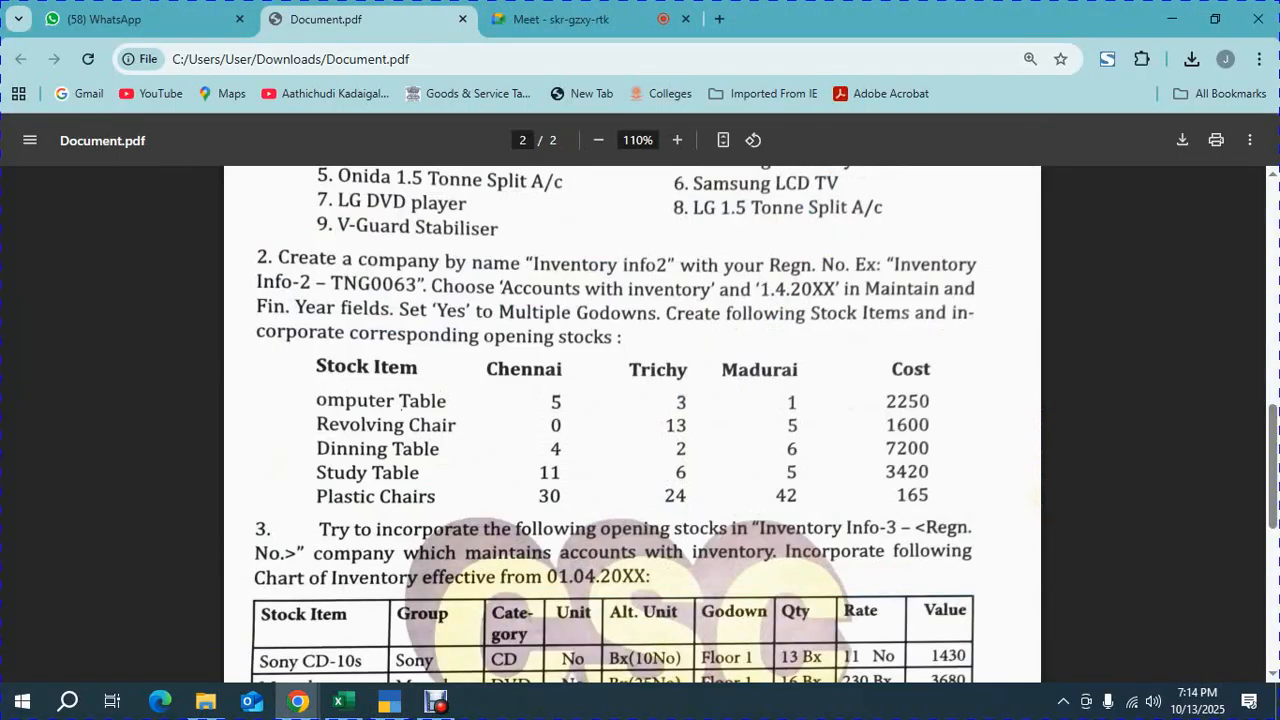
pyautogui.hotkey('alt', 'Tab')
pyautogui.press('Down')
pyautogui.press('Down')
pyautogui.press('Down')
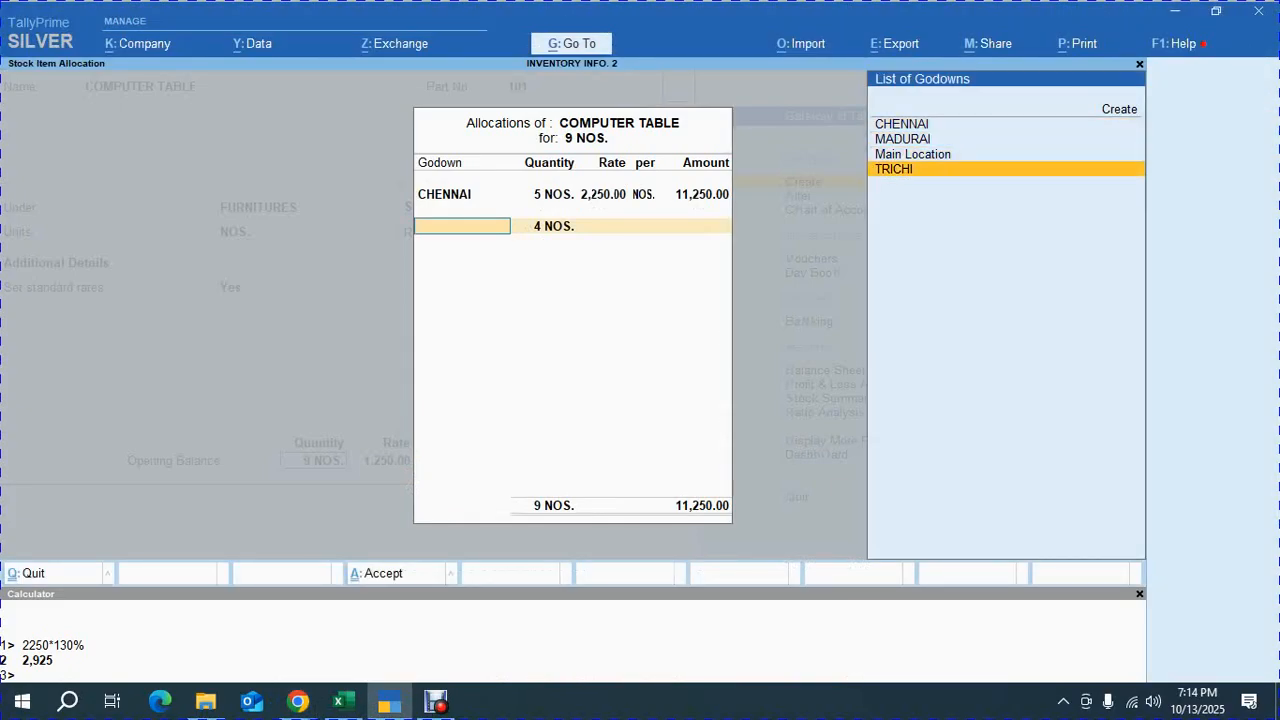
pyautogui.press('Return')
pyautogui.write('3')
pyautogui.press('Return')
pyautogui.write('2250')
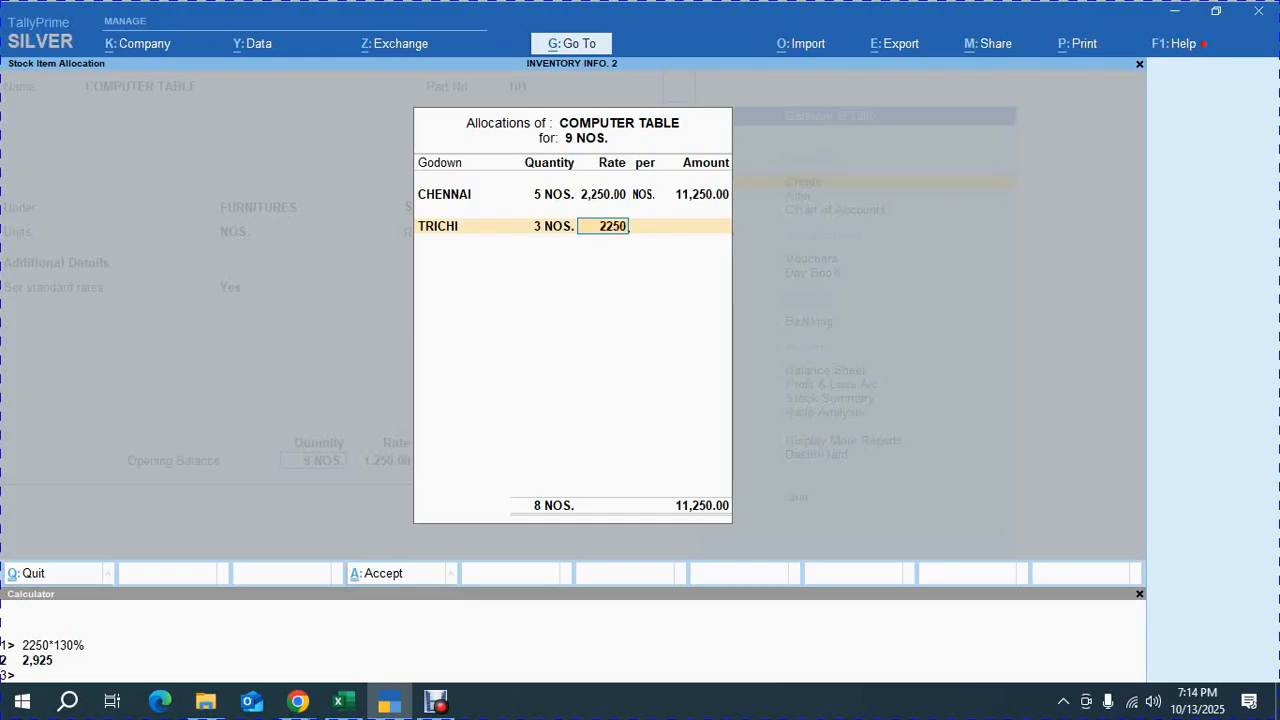
pyautogui.press('Return')
pyautogui.press('Return')
# Allocate the remaining 1 NOS to the MADURAI godown at 2250 and save the COMPUTER TABLE item
pyautogui.press('Return')
pyautogui.press('Down')
pyautogui.press('Return')
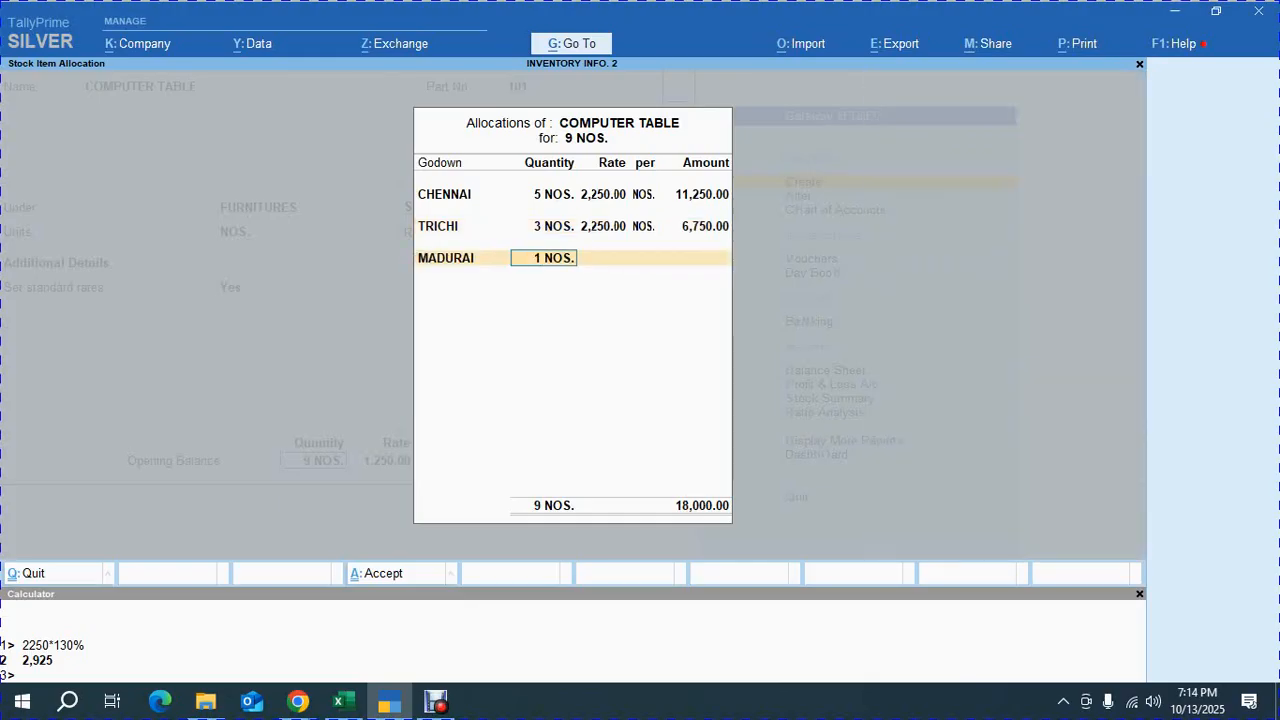
pyautogui.press('Return')
pyautogui.write('2250')
pyautogui.press('Return')
pyautogui.press('Return')
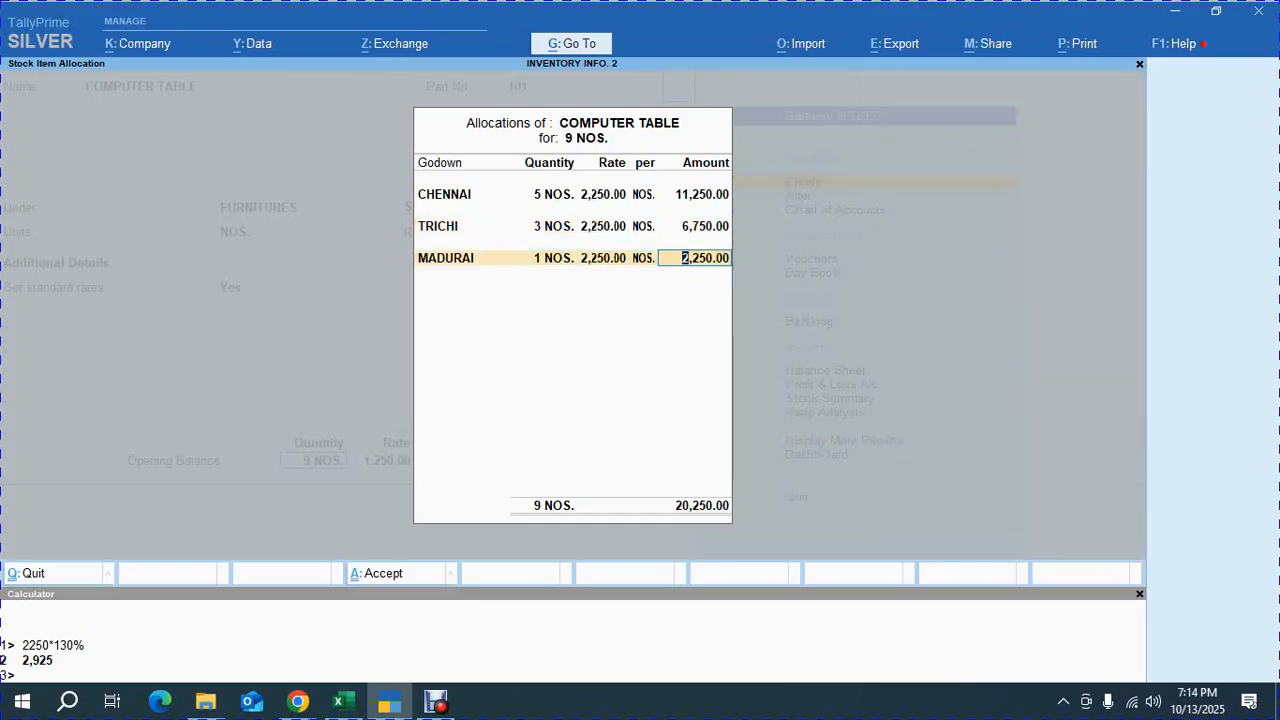
pyautogui.press('Return')
pyautogui.press('Return')
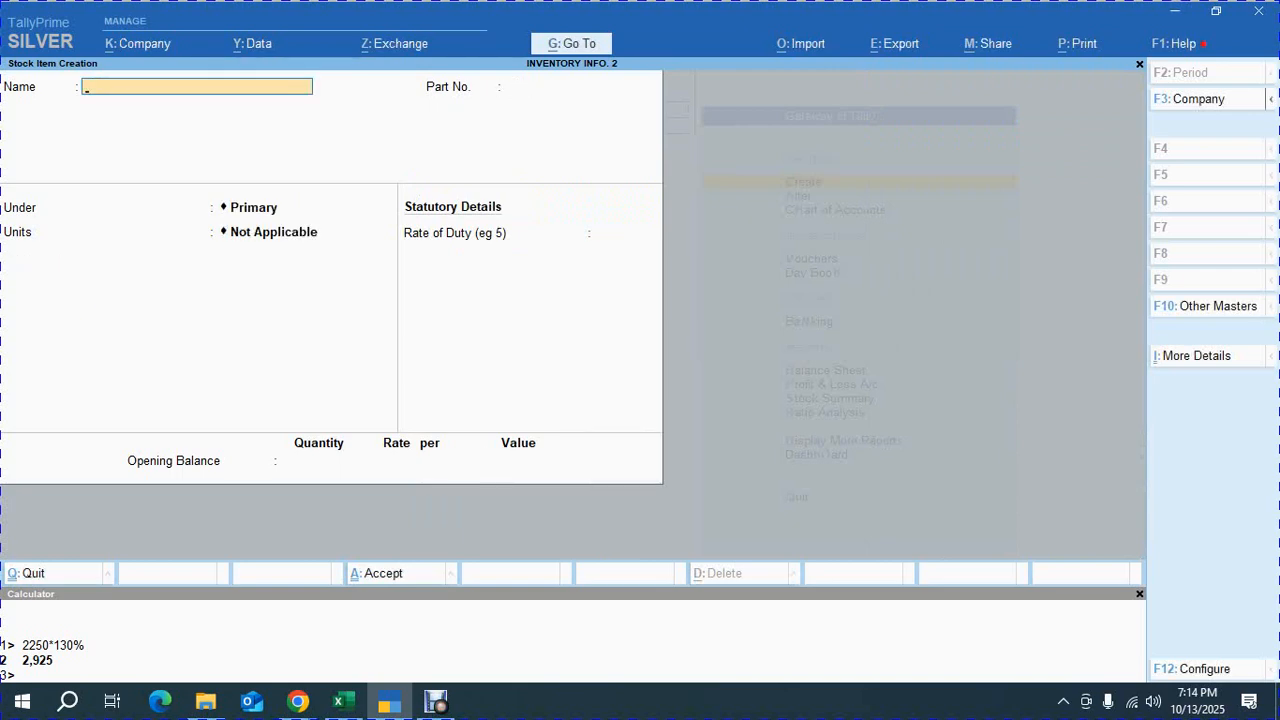
# Start a new stock item named REVOLVING CHAIR with part number 102, checking the exercise PDF
pyautogui.hotkey('alt', 'Tab')
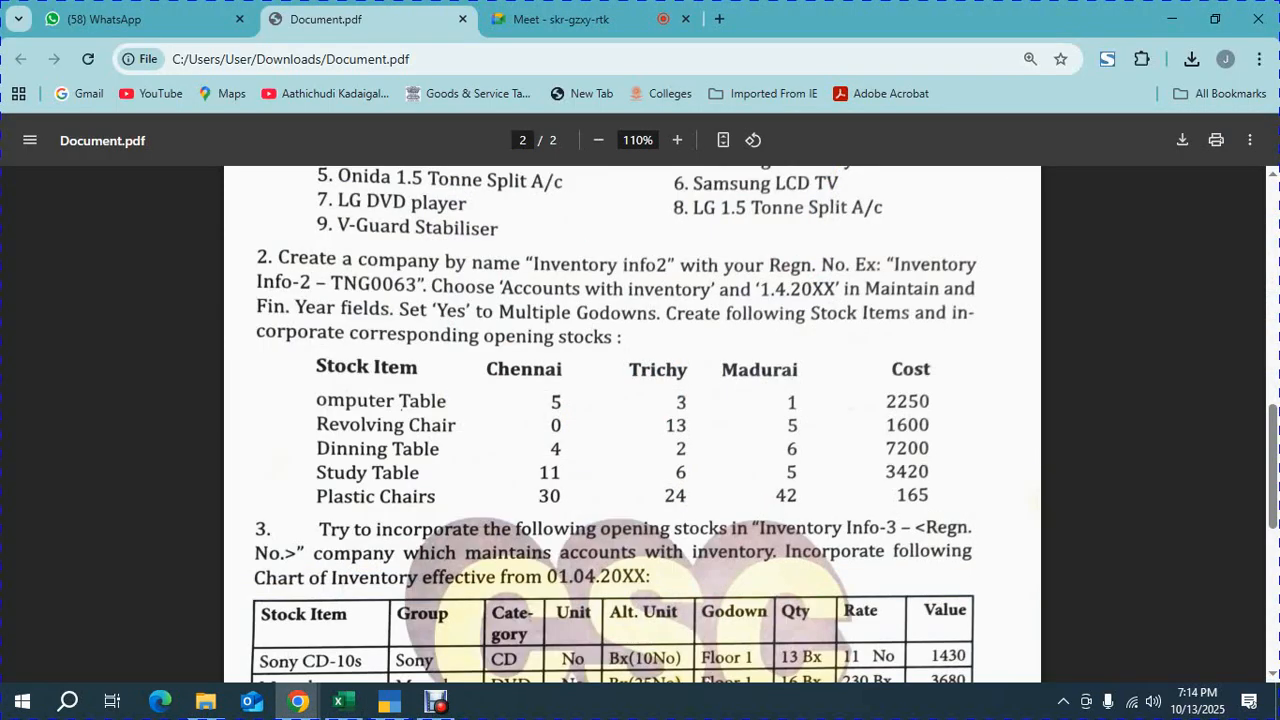
pyautogui.hotkey('alt', 'Tab')
pyautogui.write('REV')
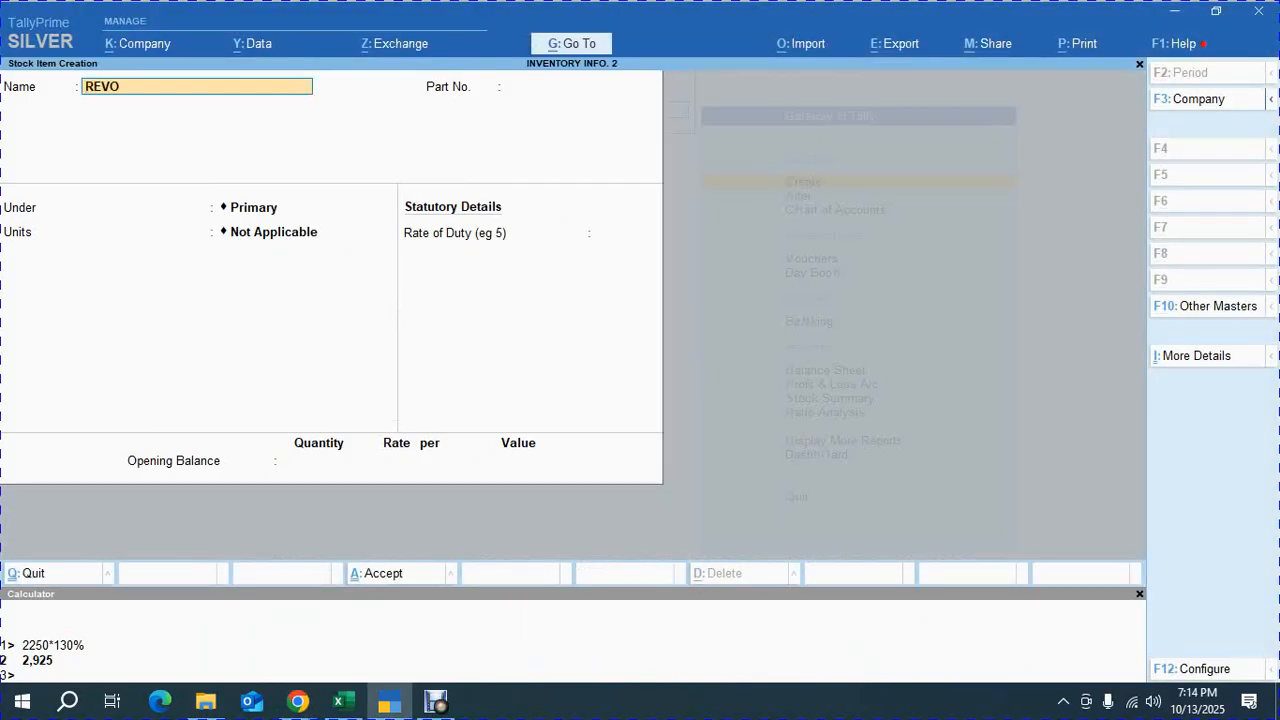
pyautogui.write('OLVING CHAIR')
pyautogui.press('Return')
pyautogui.hotkey('alt', 'Tab')
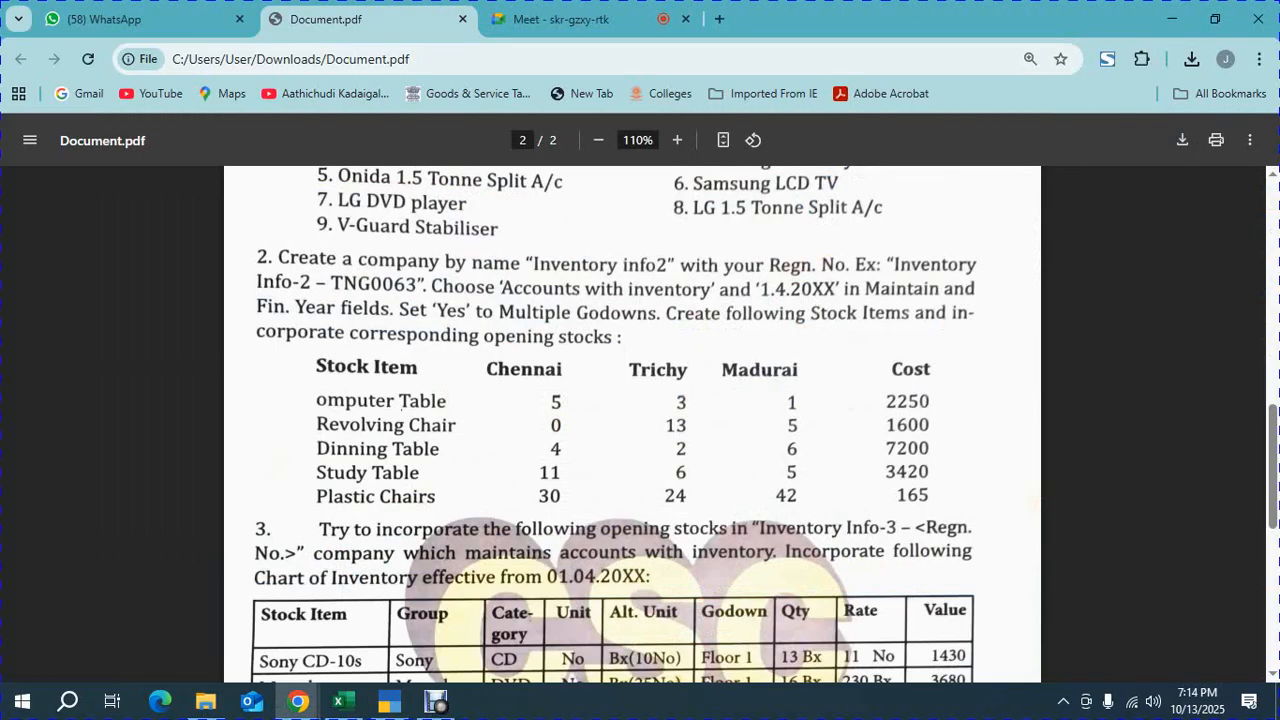
pyautogui.hotkey('alt', 'Tab')
pyautogui.write('102')
pyautogui.press('Return')
# Place REVOLVING CHAIR under the FURNITURES group with NOS as its unit and enable standard rates
pyautogui.write('p')
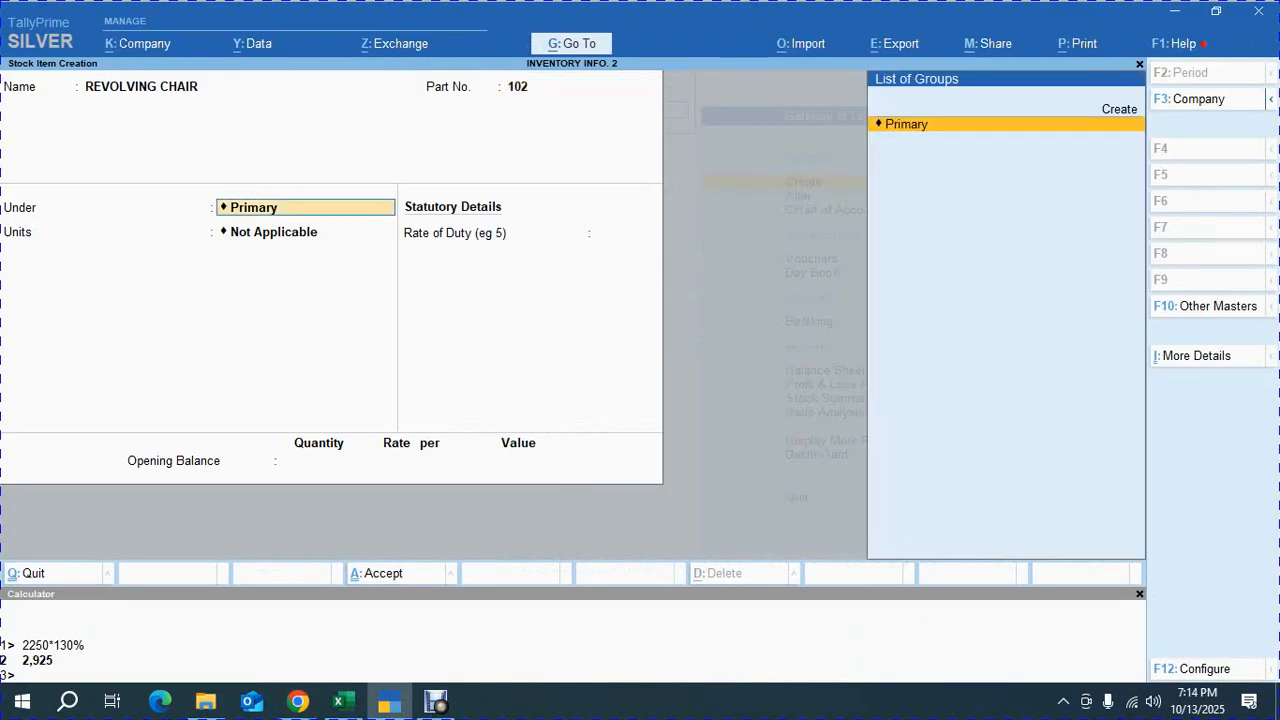
pyautogui.press('BackSpace')
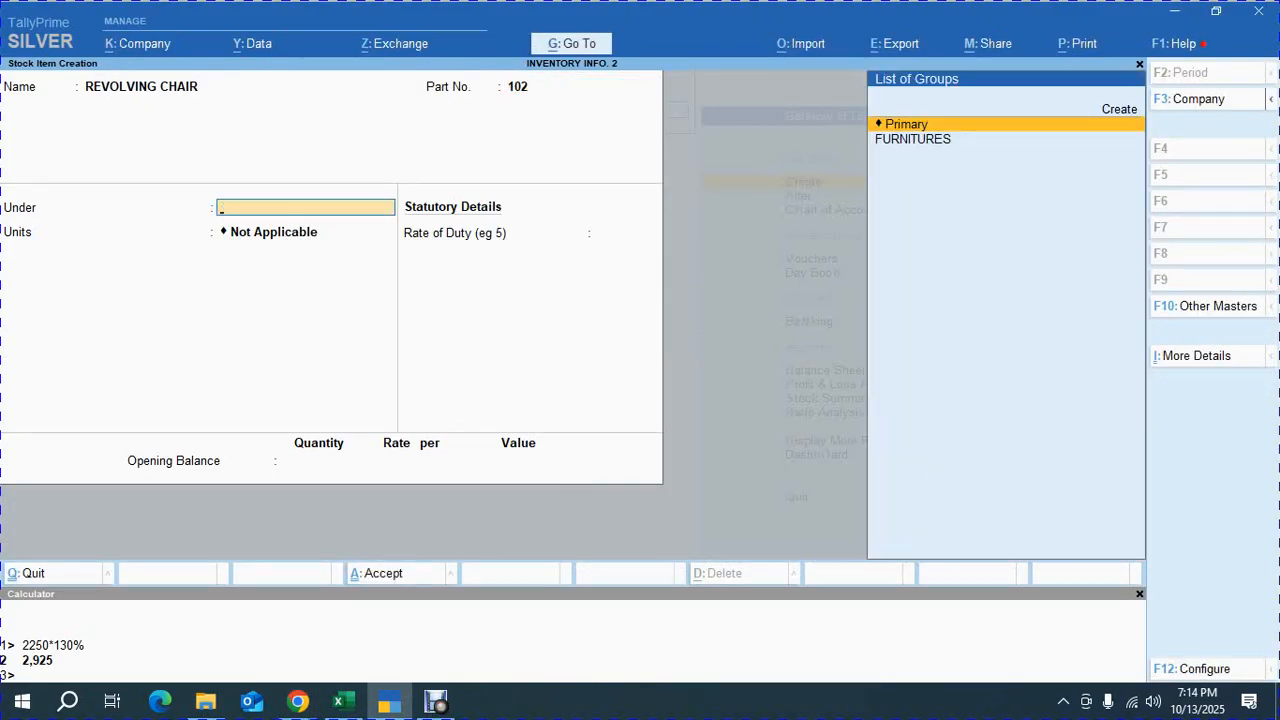
pyautogui.press('Down')
pyautogui.press('Return')
pyautogui.press('Down')
pyautogui.press('Return')
pyautogui.write('y')
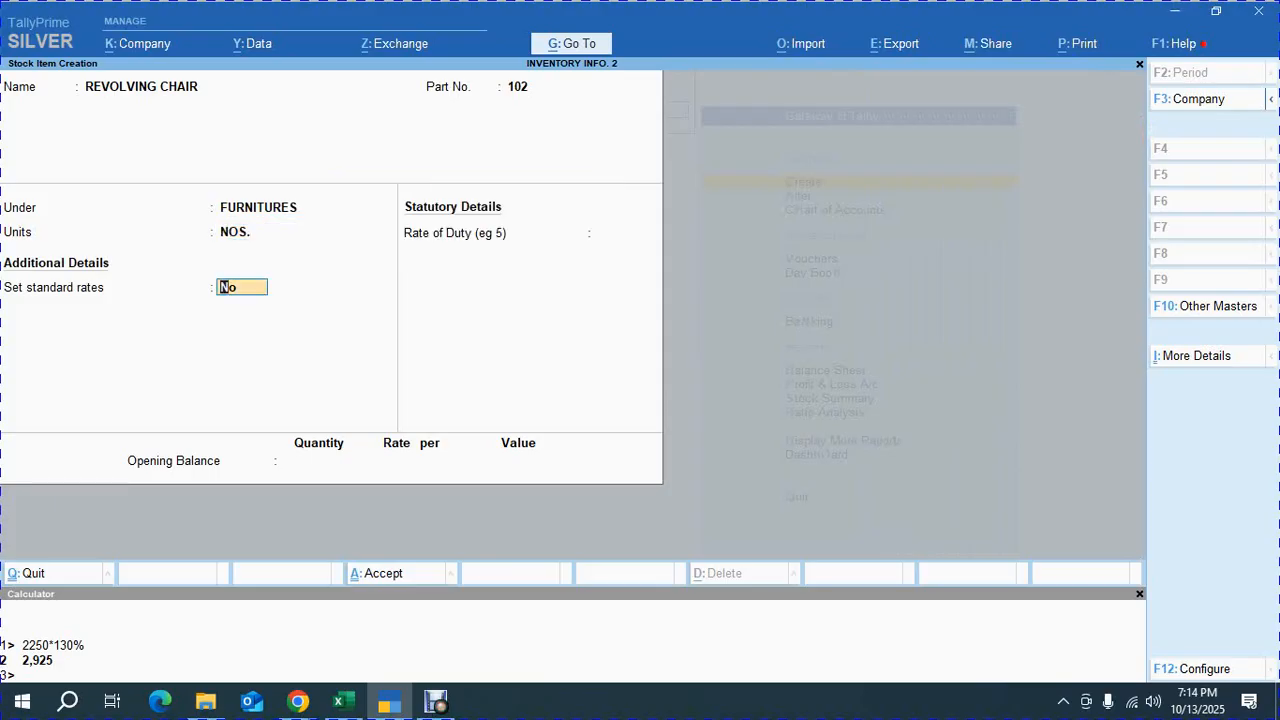
pyautogui.press('Return')
# Enter a standard cost of 1600 per NOS from 1-Apr-25, taken from the exercise PDF
pyautogui.hotkey('alt', 'Tab')
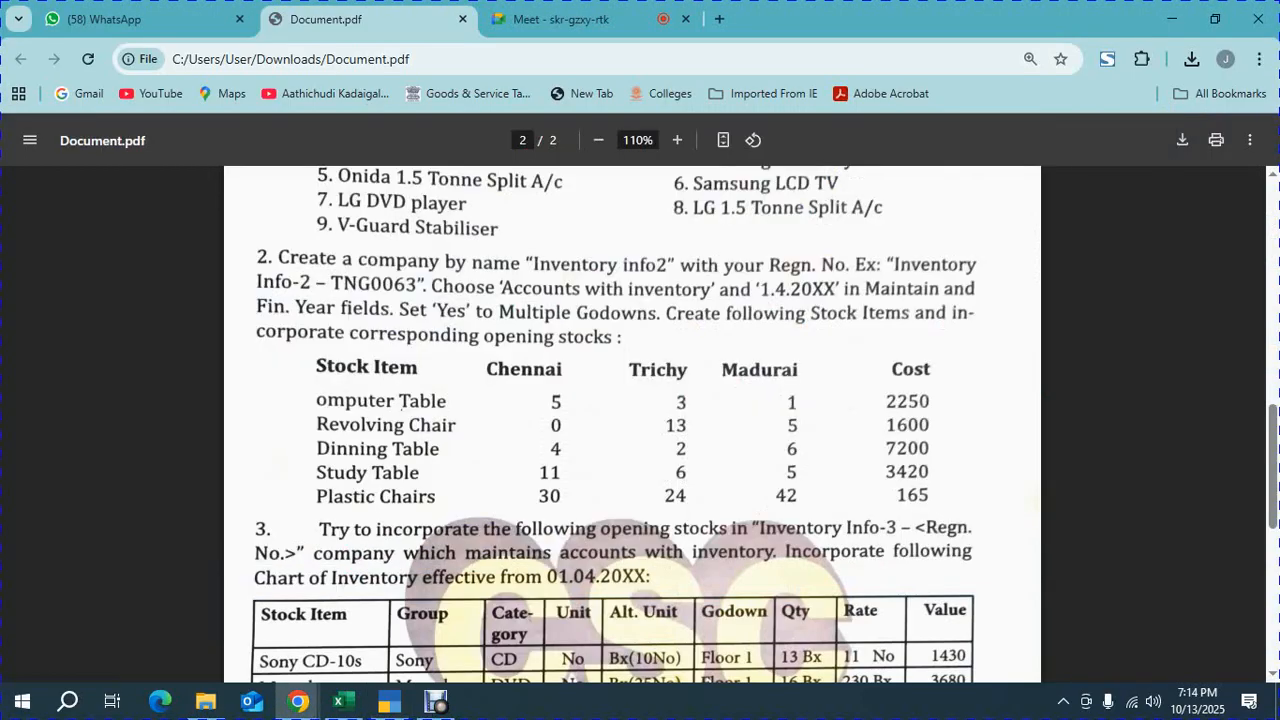
pyautogui.doubleClick(907, 425)
pyautogui.hotkey('alt', 'Tab')
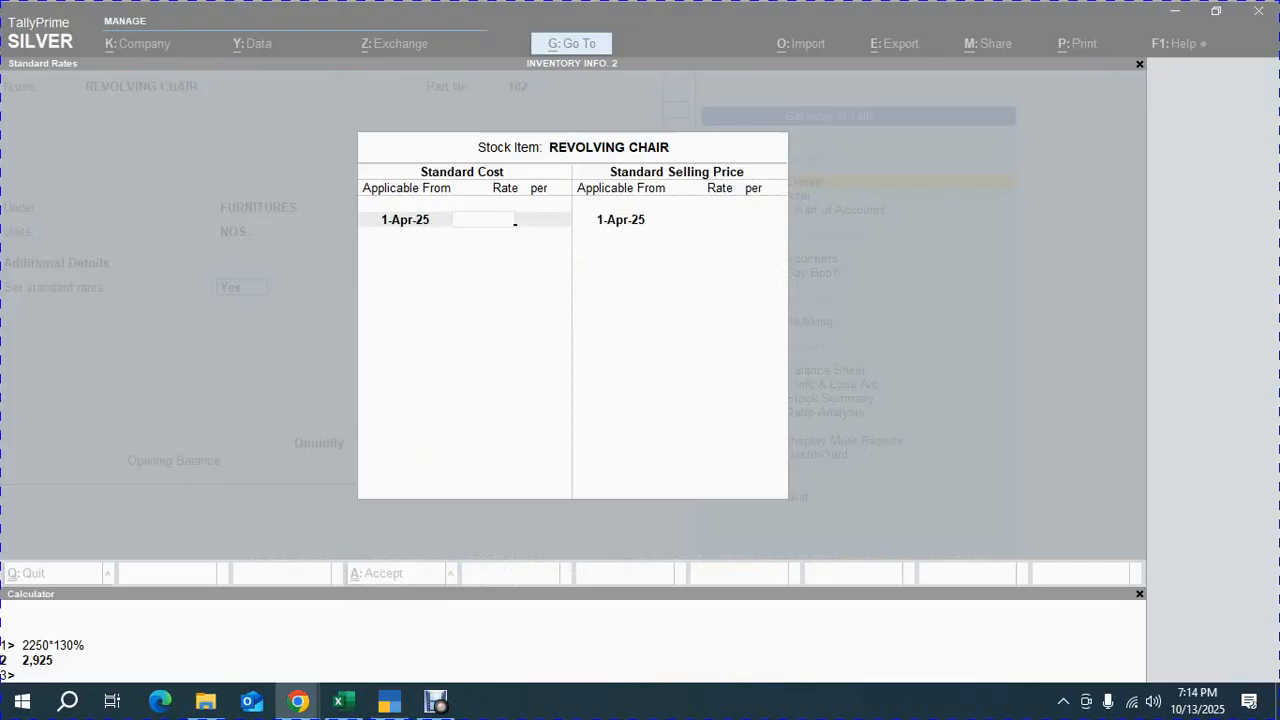
pyautogui.write('1600')
pyautogui.press('Return')
pyautogui.press('Return')
pyautogui.press('Return')
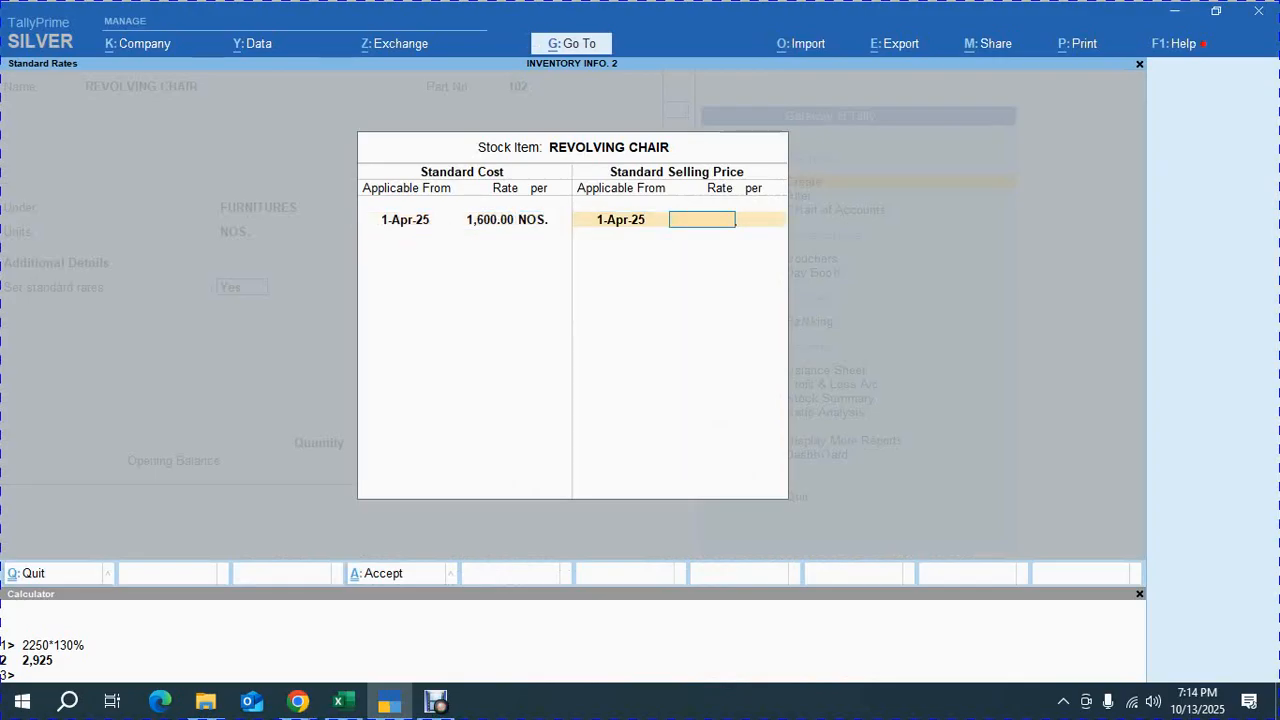
# Set a standard selling price of 2,080 per NOS, calculated as 1600*130%, and accept the rates
pyautogui.hotkey('ctrl', 'n')
pyautogui.write('1600')
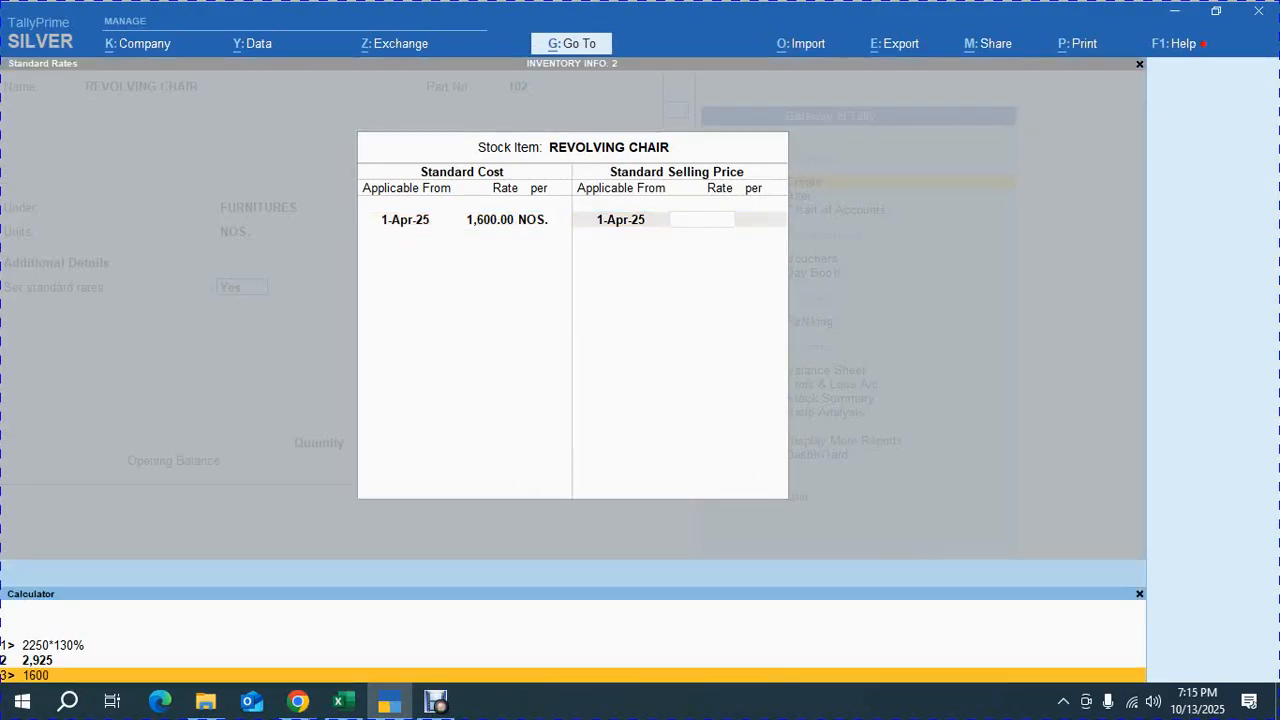
pyautogui.write('*130%')
pyautogui.press('Return')
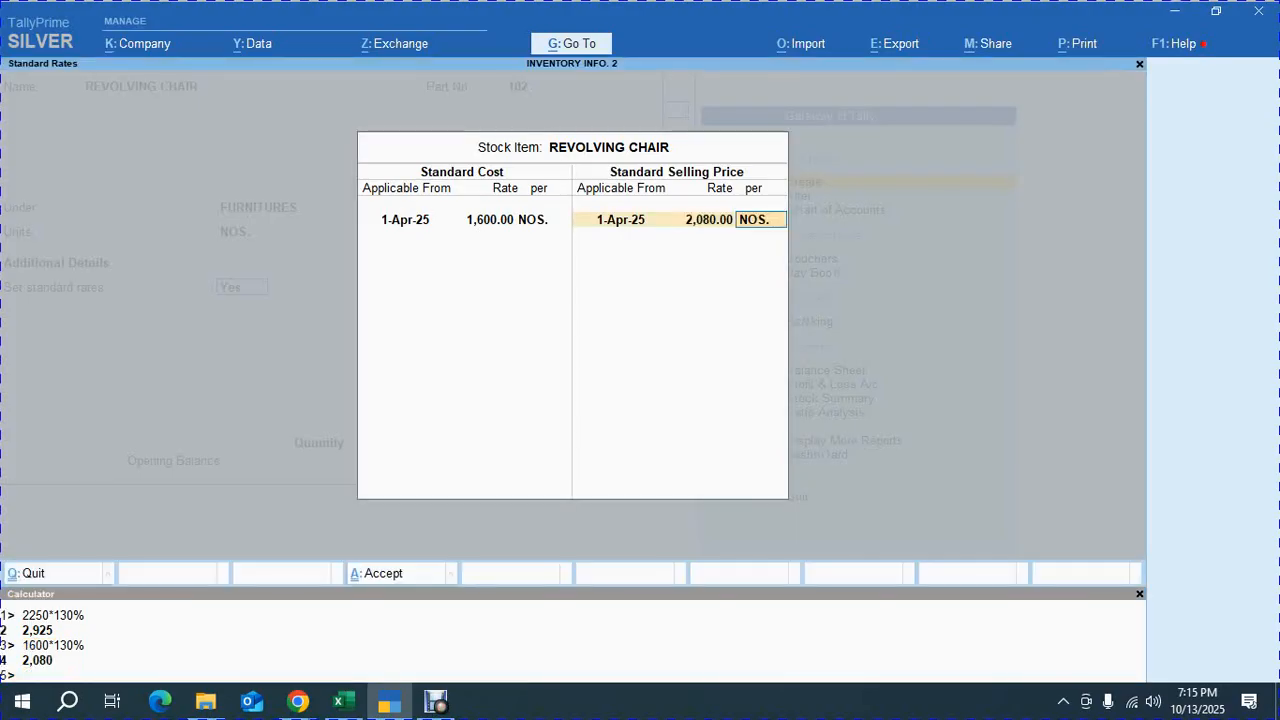
pyautogui.press('Return')
pyautogui.press('Return')
pyautogui.press('Return')
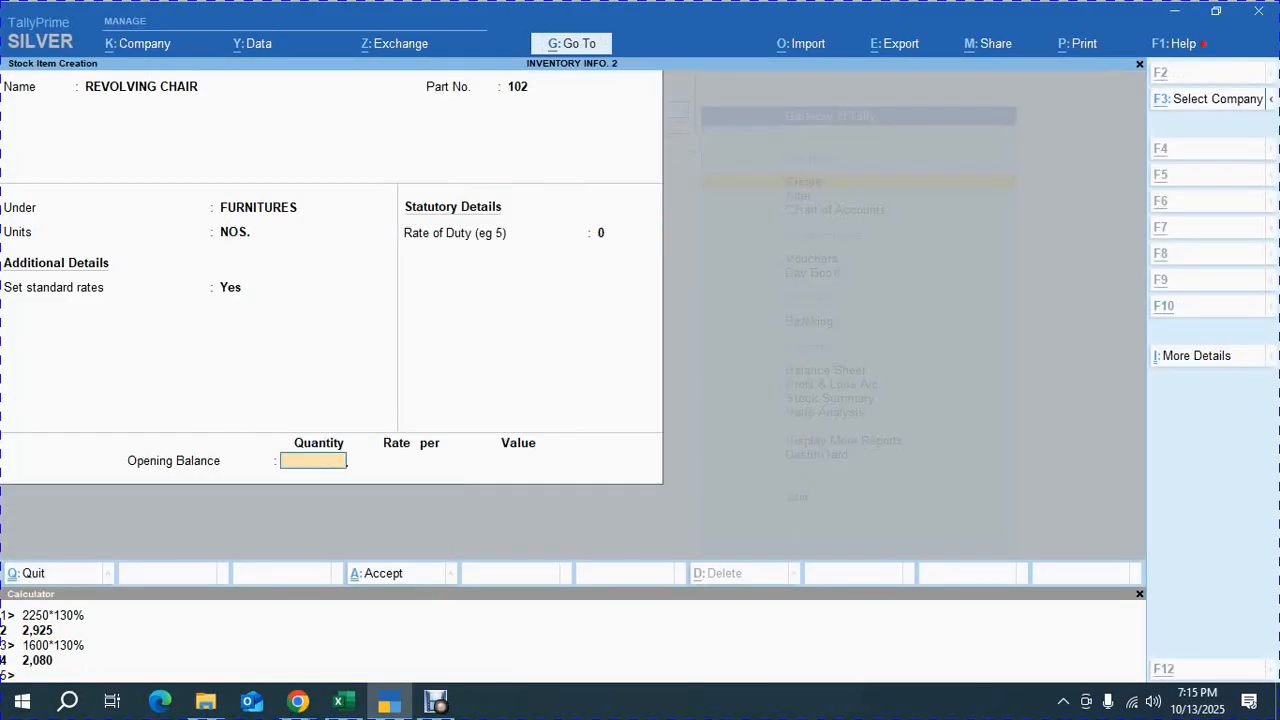
# Enter an opening balance quantity of 18 NOS for REVOLVING CHAIR, checking the exercise PDF
pyautogui.hotkey('alt', 'Tab')
pyautogui.click(907, 425)
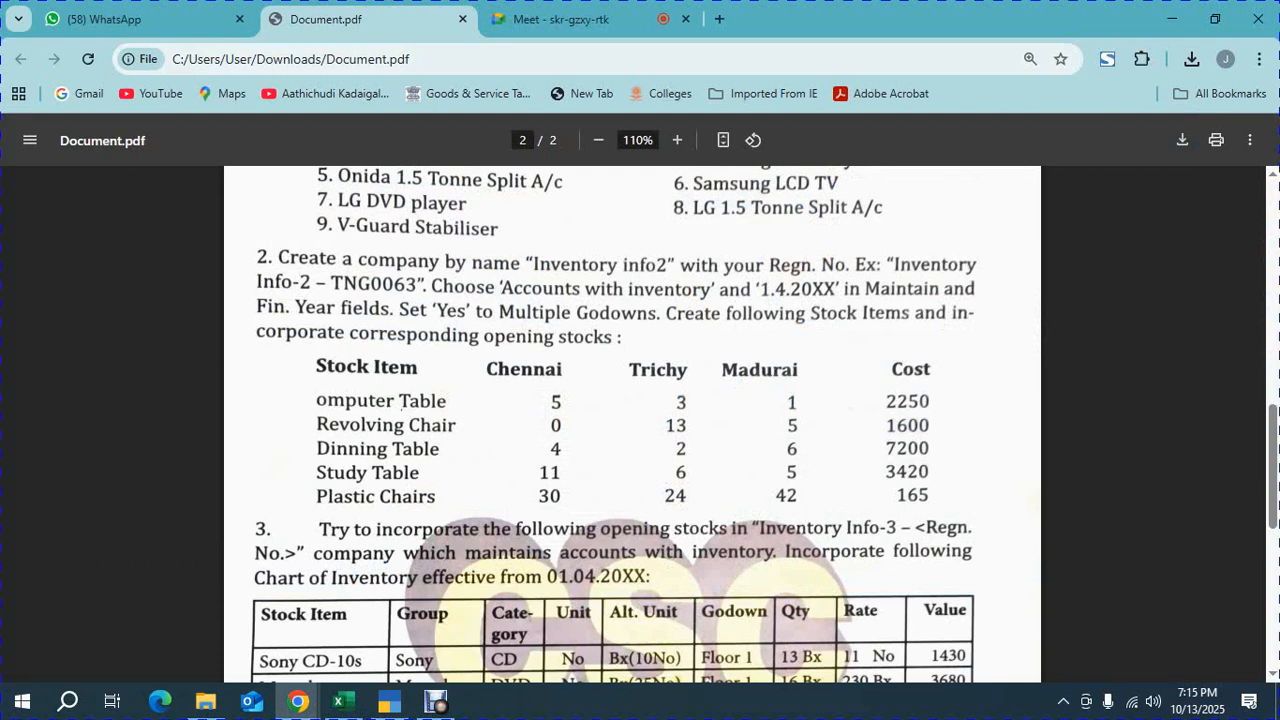
pyautogui.hotkey('alt', 'Tab')
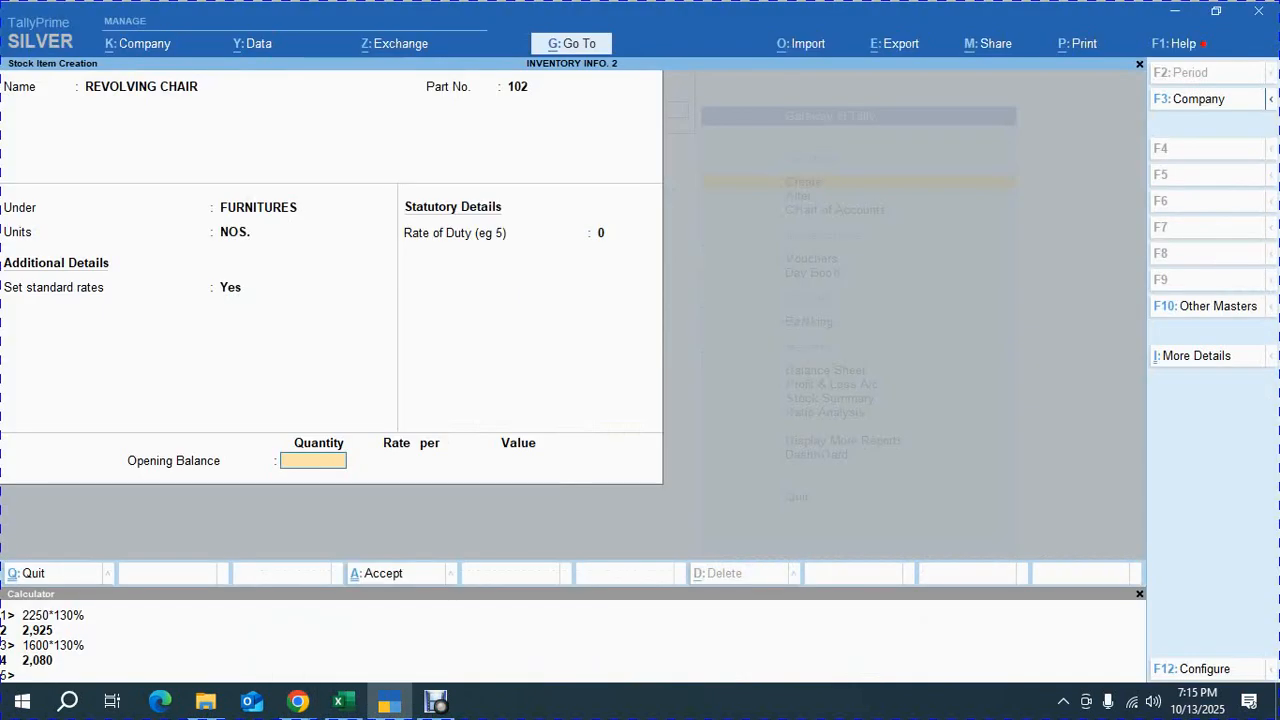
pyautogui.write('18')
pyautogui.press('Return')
pyautogui.hotkey('alt', 'Tab')
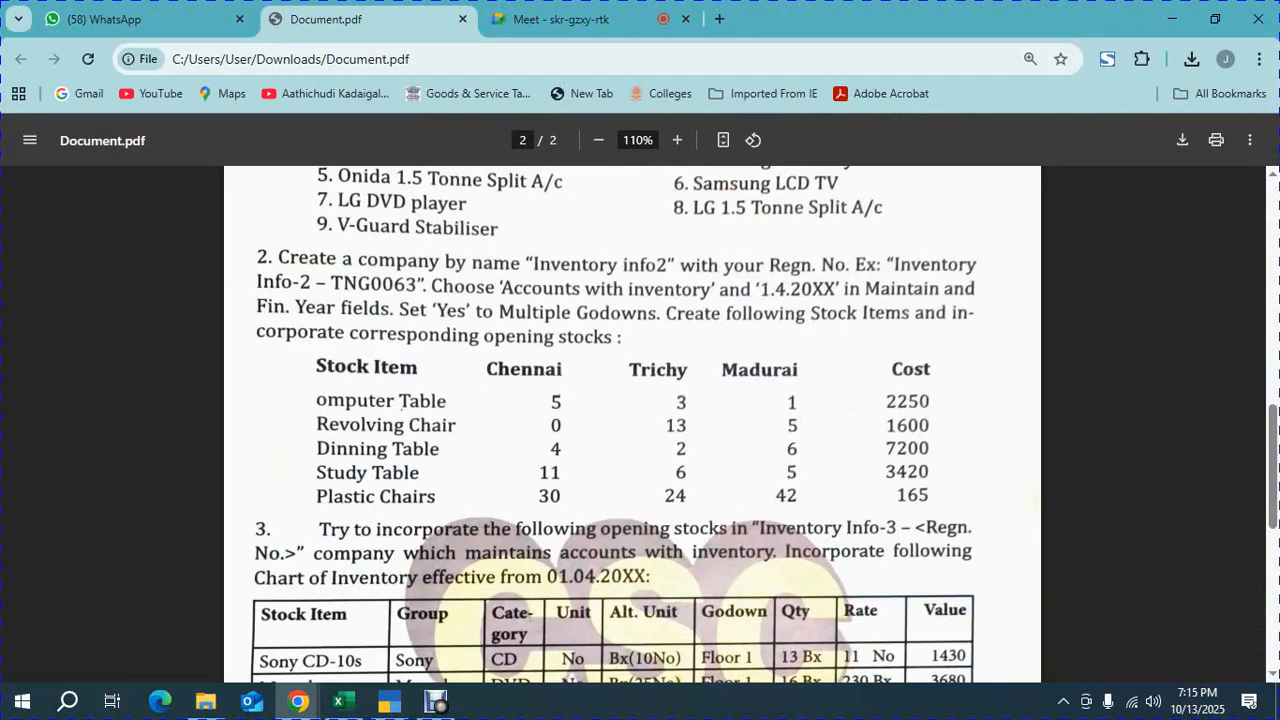
pyautogui.hotkey('alt', 'Tab')
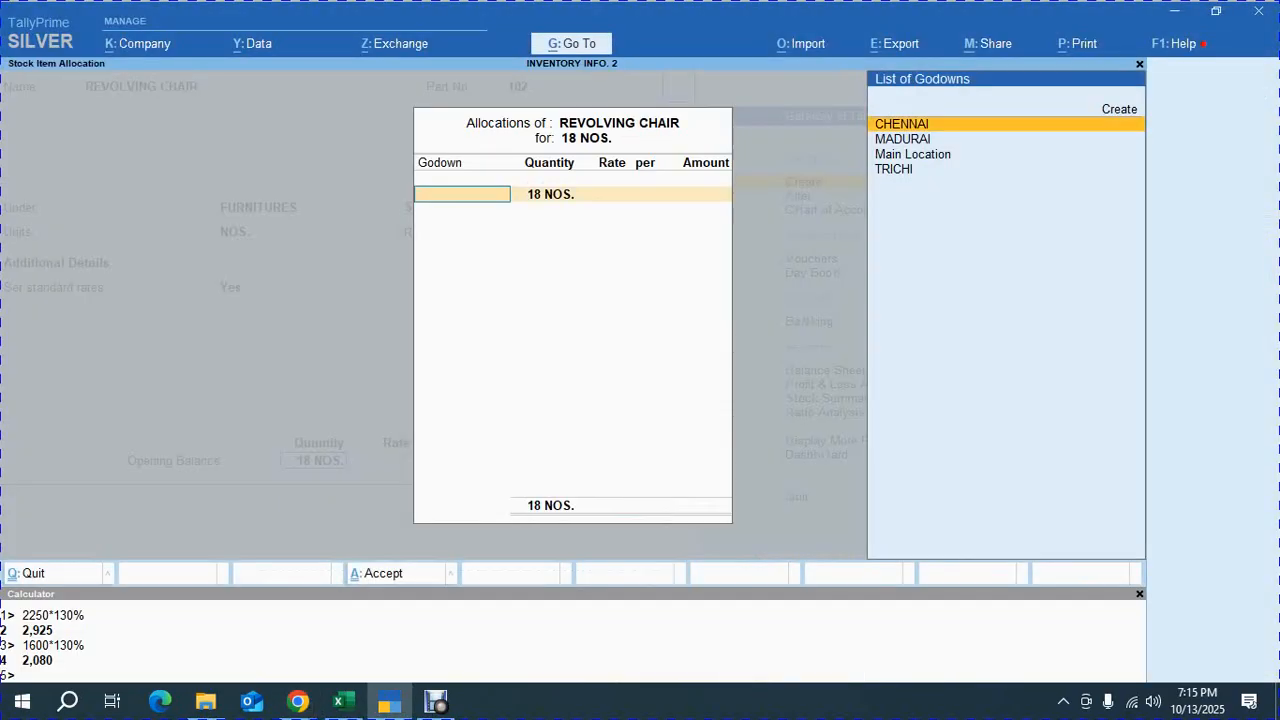
# Allocate 13 NOS of REVOLVING CHAIR to the TRICHI godown at a rate of 1600
pyautogui.press('Down')
pyautogui.press('Down')
pyautogui.press('Down')
pyautogui.press('Return')
pyautogui.write('13')
pyautogui.press('Return')
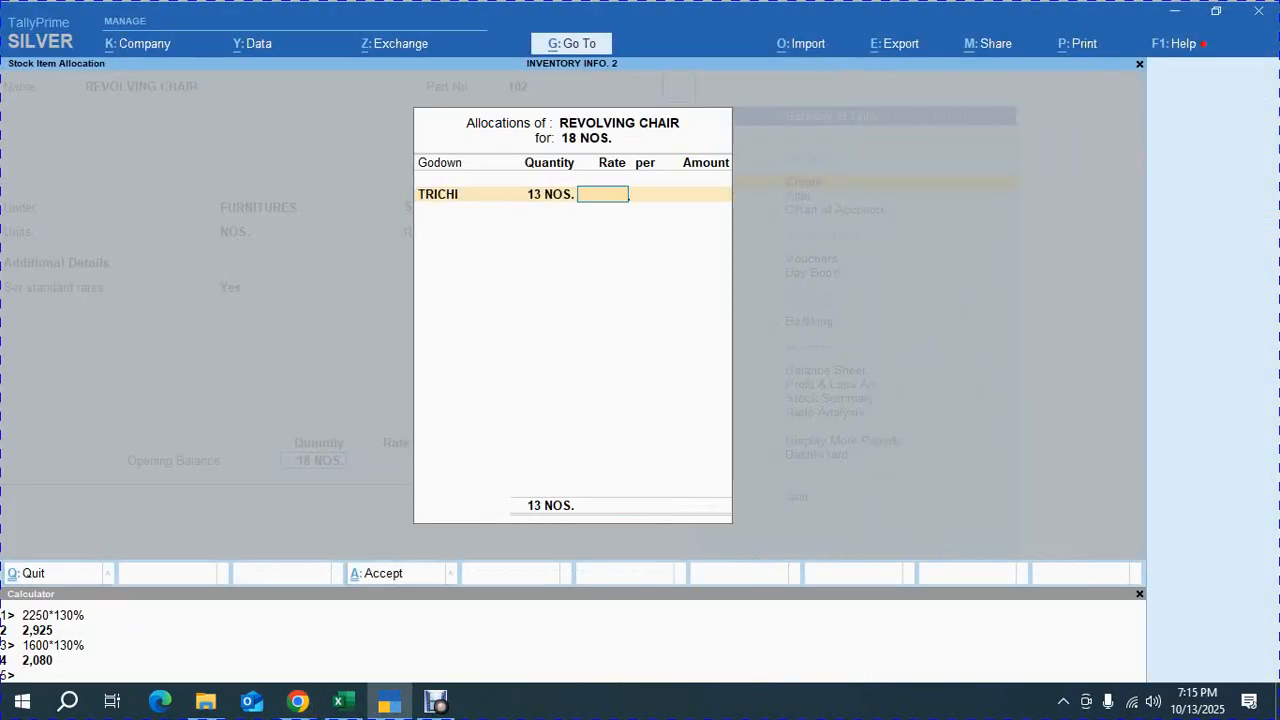
pyautogui.hotkey('alt', 'Tab')
pyautogui.moveTo(886, 425); pyautogui.dragTo(930, 425)
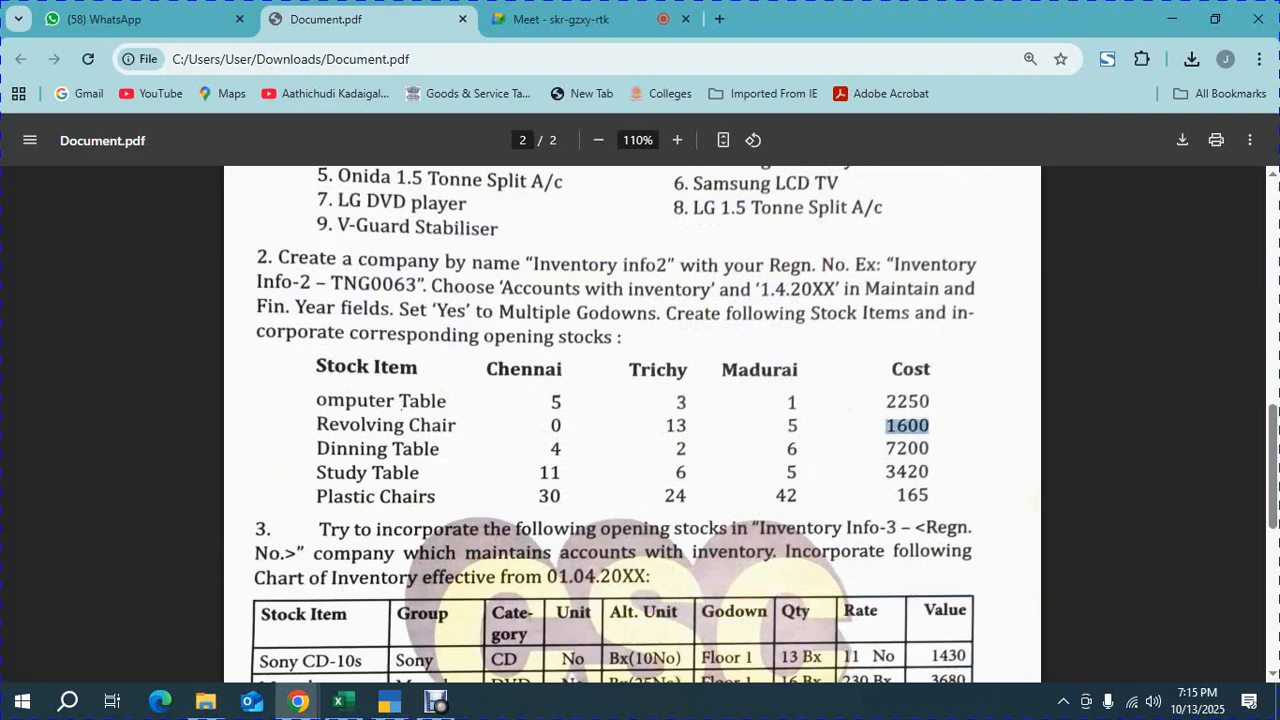
pyautogui.hotkey('alt', 'Tab')
pyautogui.write('1600')
pyautogui.press('Return')
pyautogui.press('Return')
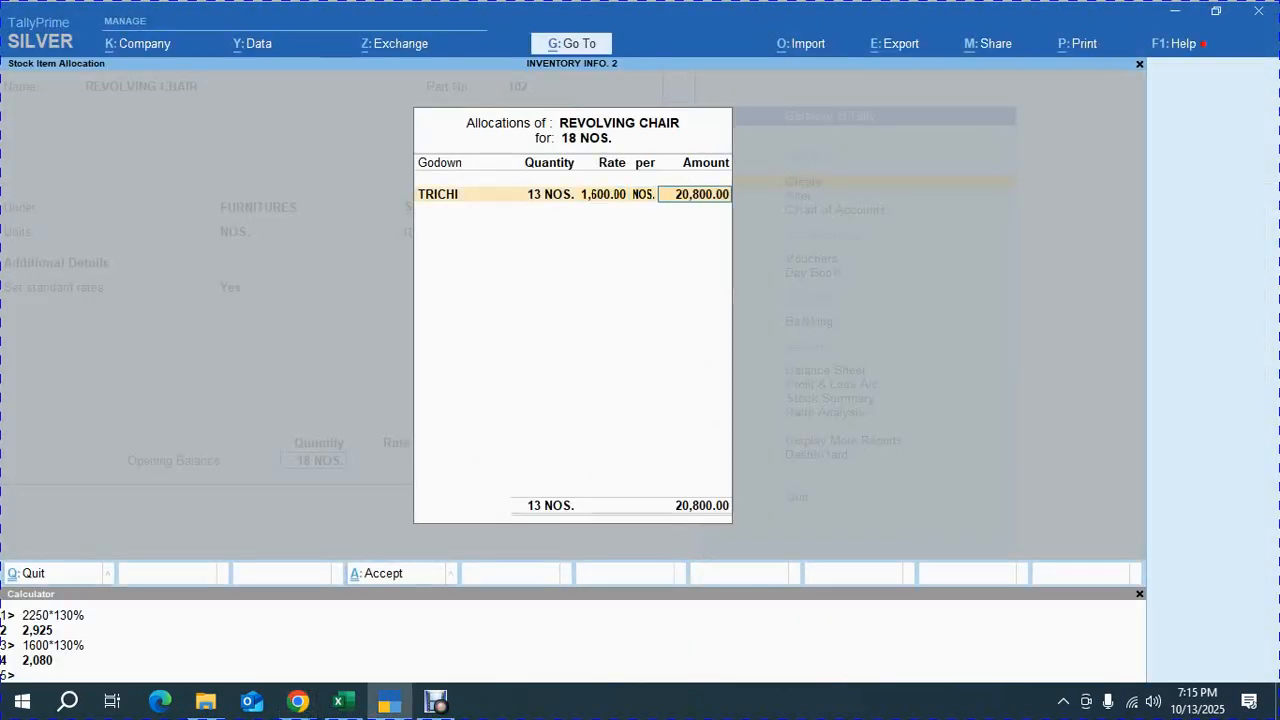
pyautogui.press('Return')
# Allocate the remaining 5 NOS to the MADURAI godown at 1600 and save the REVOLVING CHAIR item
pyautogui.hotkey('alt', 'Tab')
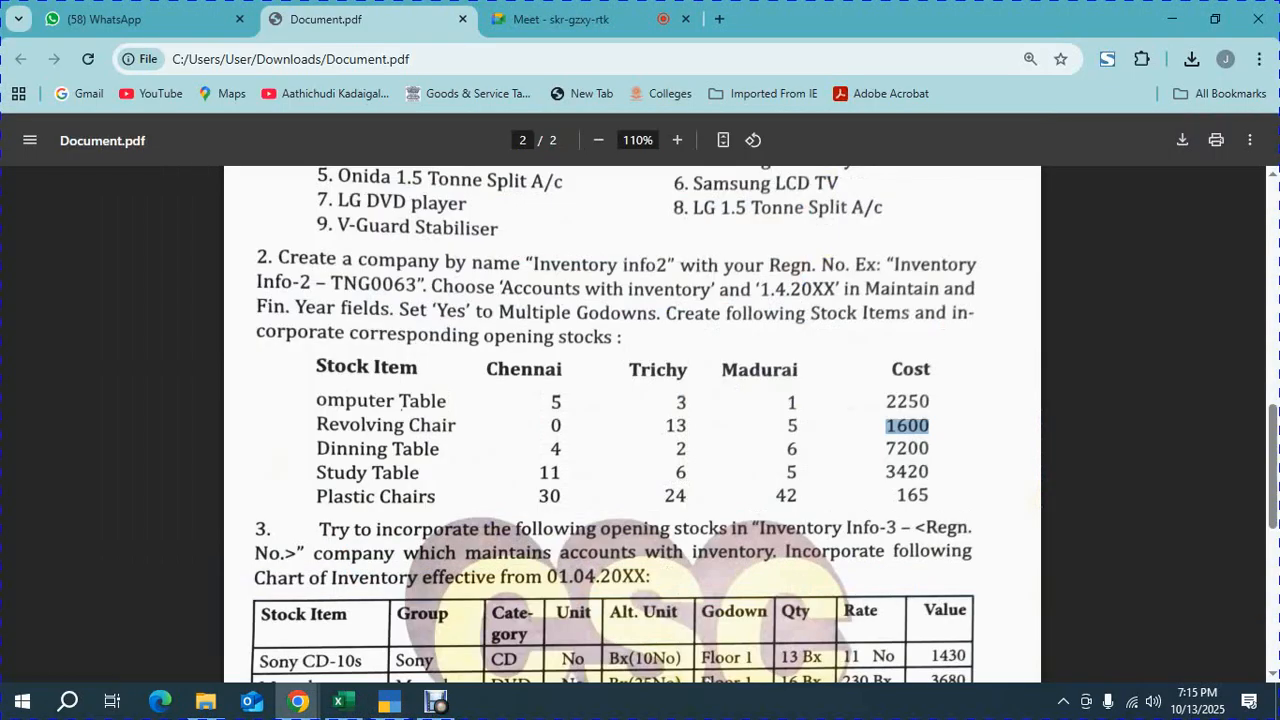
pyautogui.doubleClick(792, 426)
pyautogui.hotkey('alt', 'Tab')
pyautogui.press('Down')
pyautogui.press('Down')
pyautogui.press('Down')
pyautogui.press('Up')
pyautogui.press('Up')
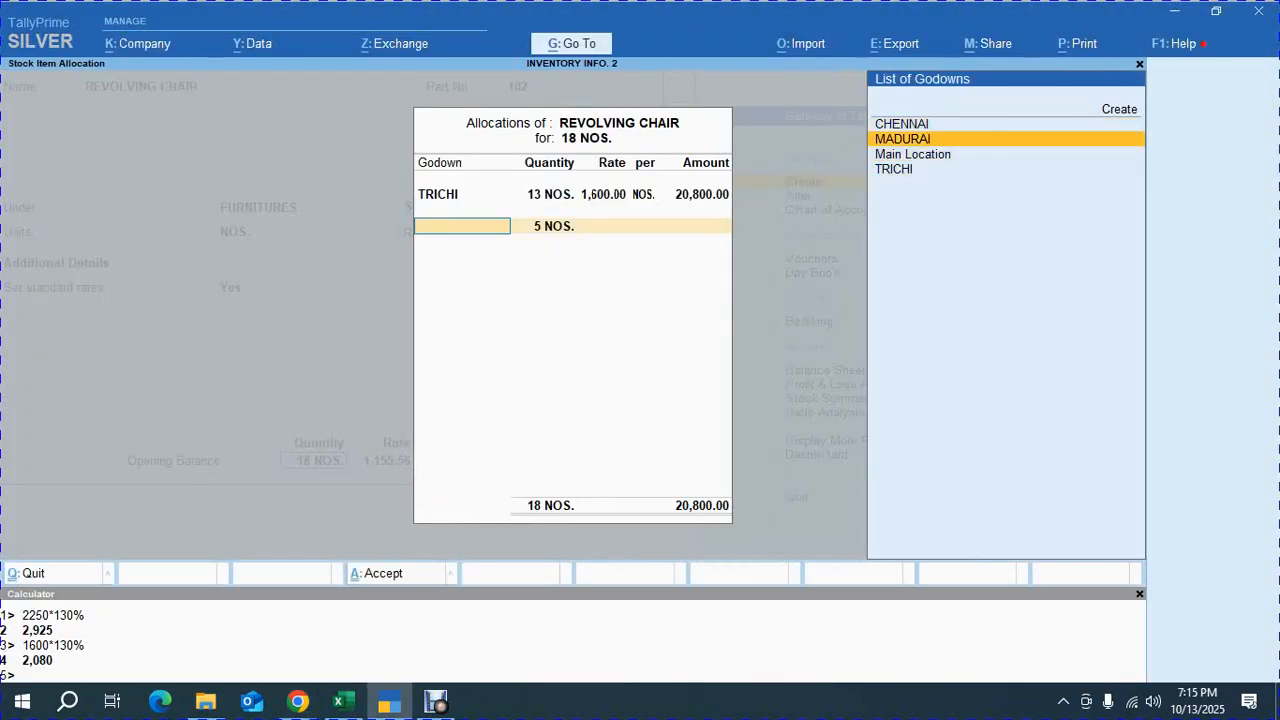
pyautogui.press('Return')
pyautogui.press('Return')
pyautogui.write('1600')
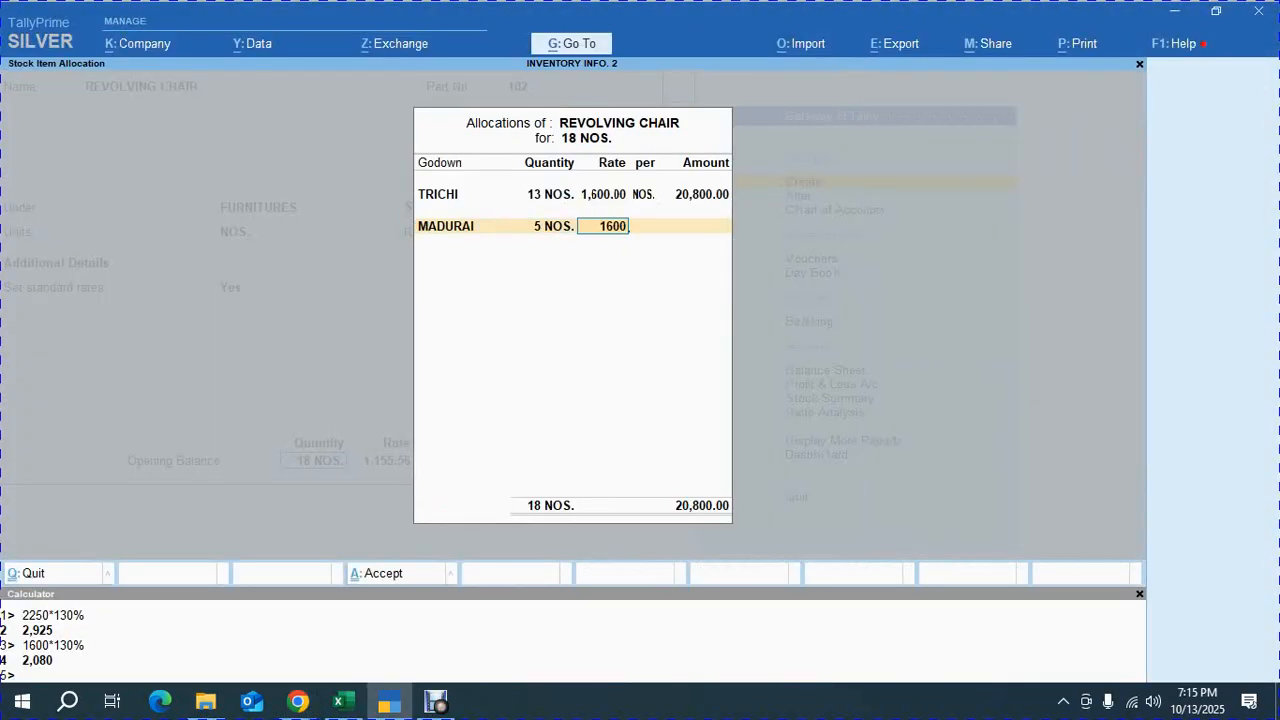
pyautogui.press('Return')
pyautogui.press('Return')
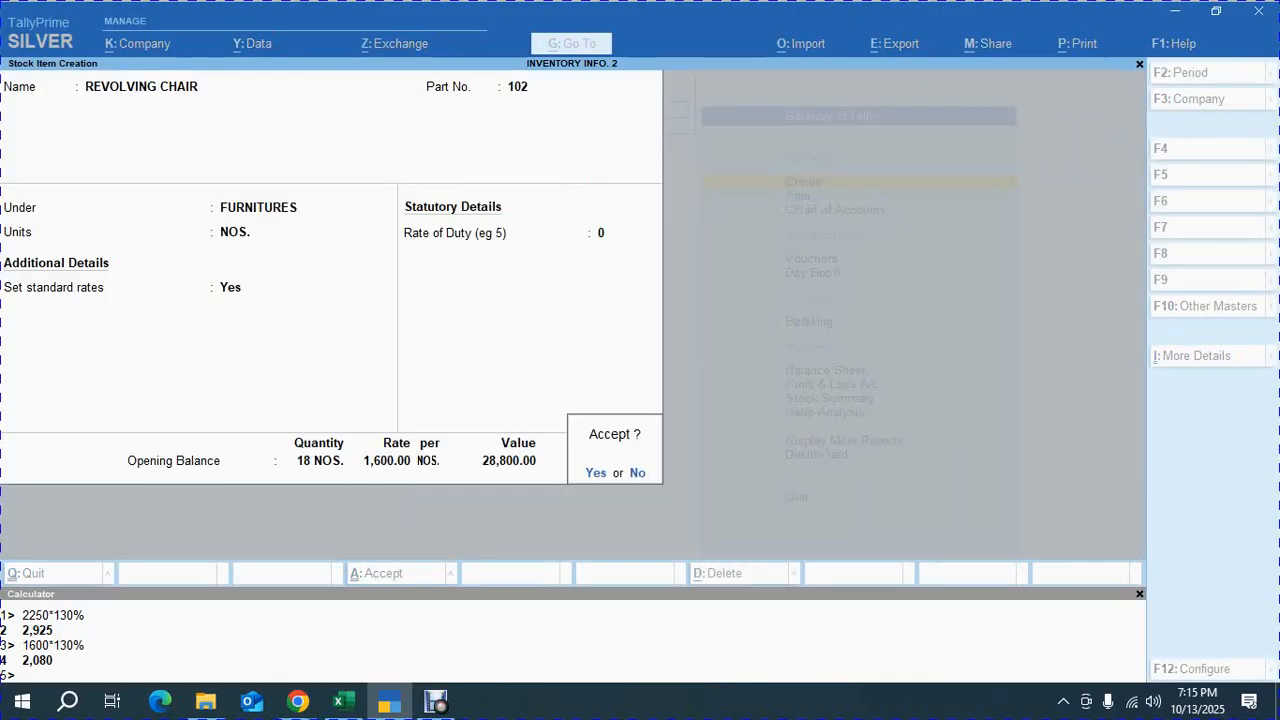
pyautogui.press('Return')
pyautogui.hotkey('alt', 'Tab')
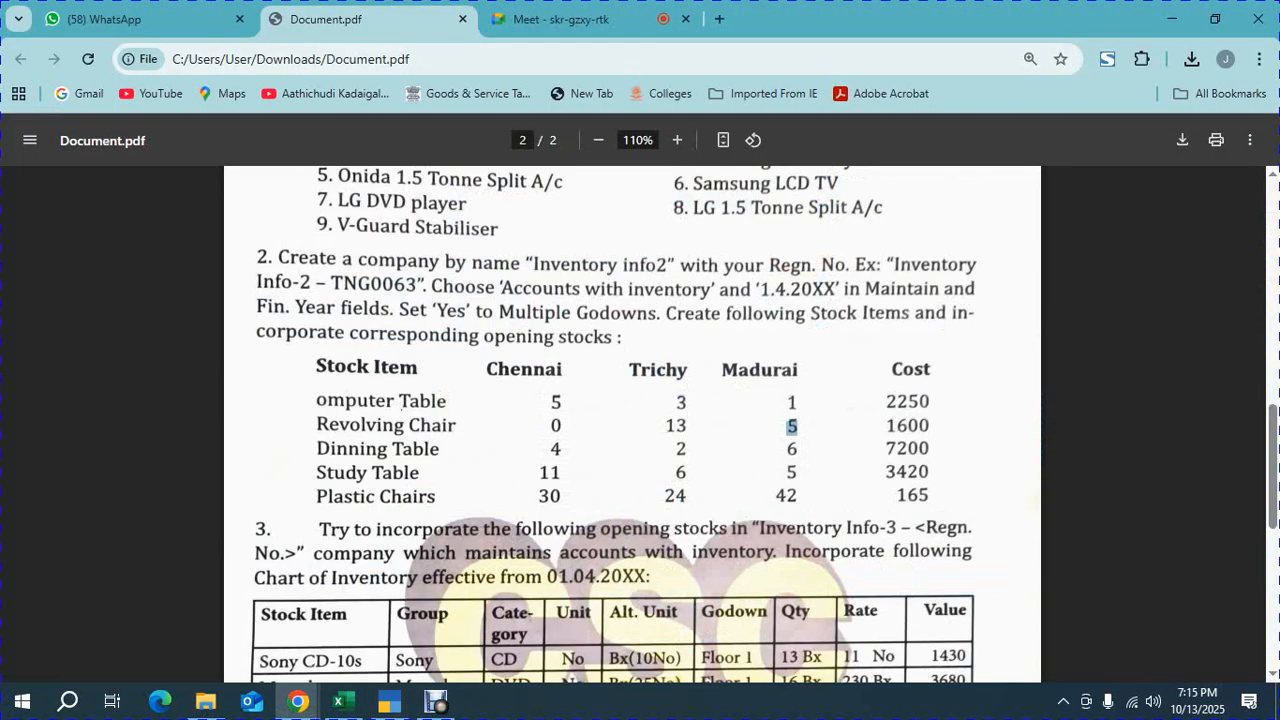
# Start a new stock item named DINING TABLE with part number 103, checking the exercise PDF
pyautogui.scroll(1, 632, 420)
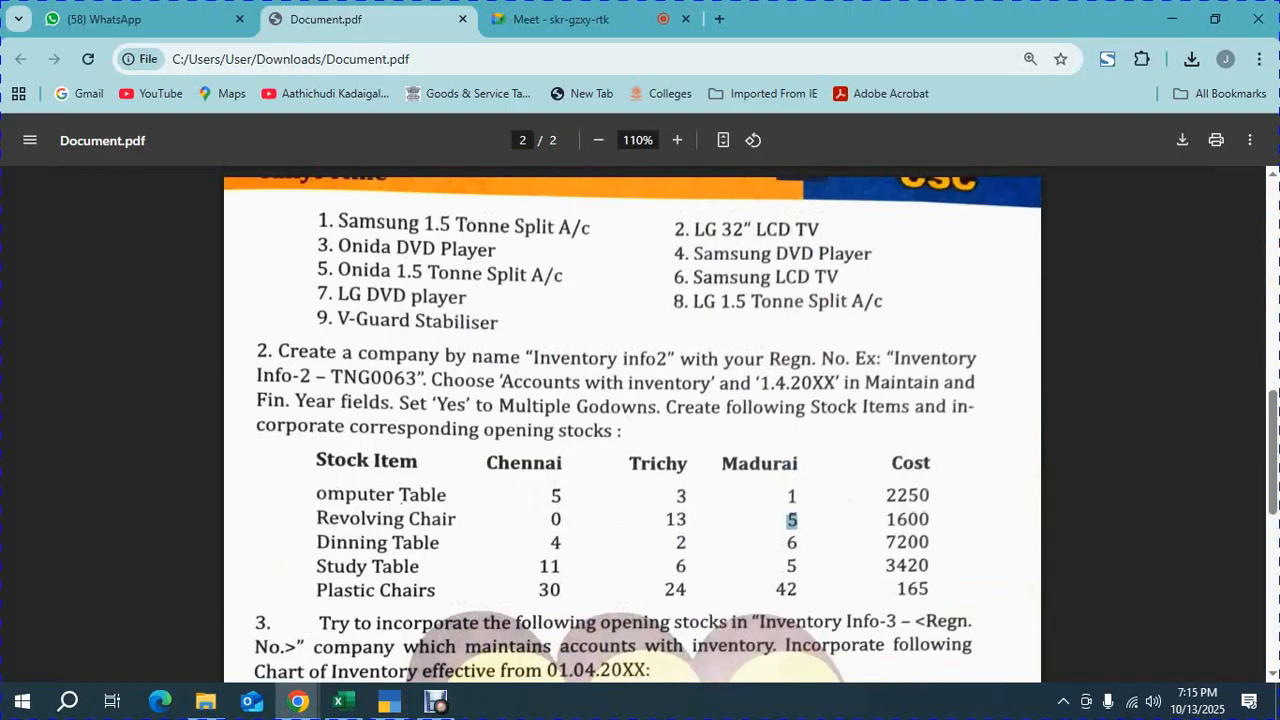
pyautogui.scroll(-3, 632, 420)
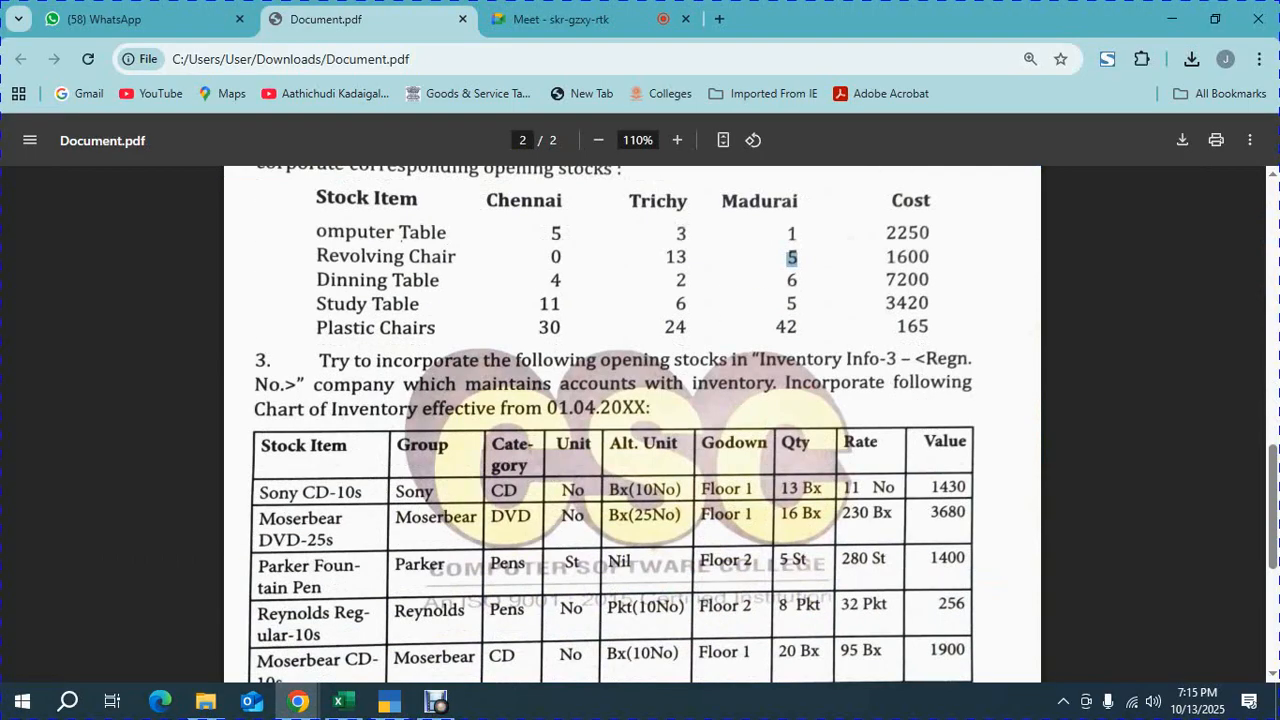
pyautogui.hotkey('alt', 'Tab')
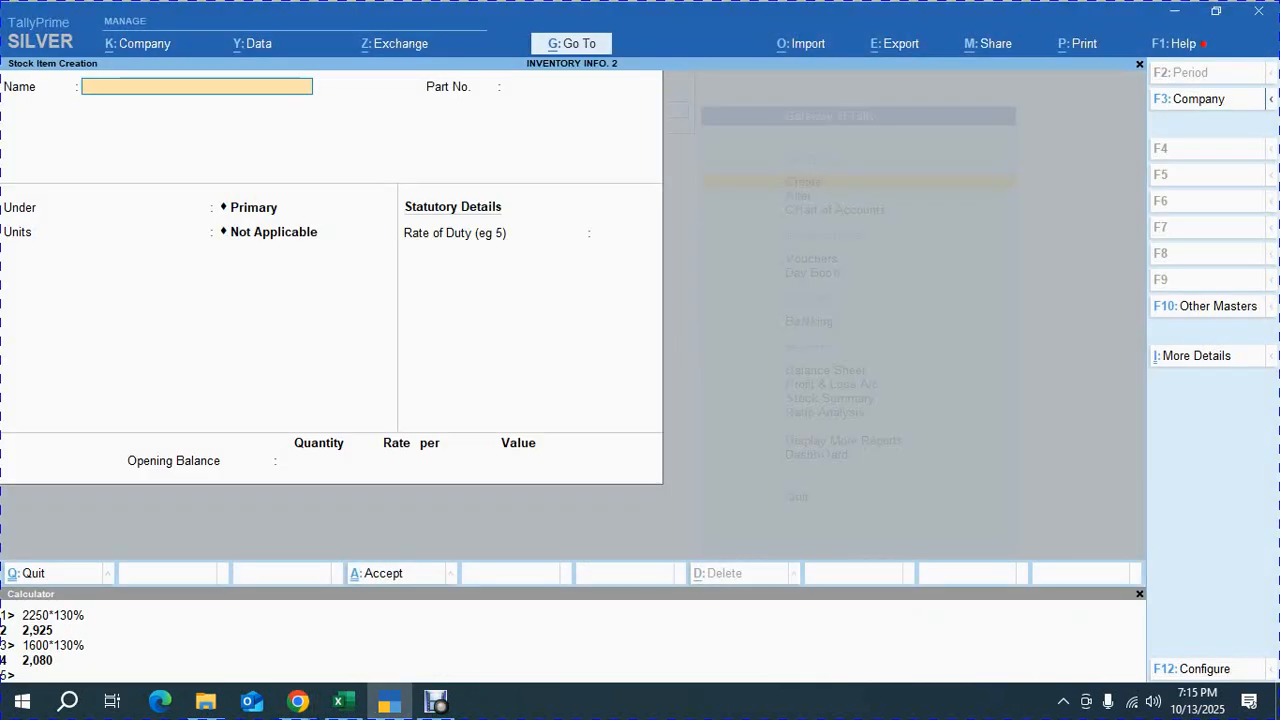
pyautogui.write('DINING TABLE')
pyautogui.press('Return')
pyautogui.hotkey('alt', 'Tab')
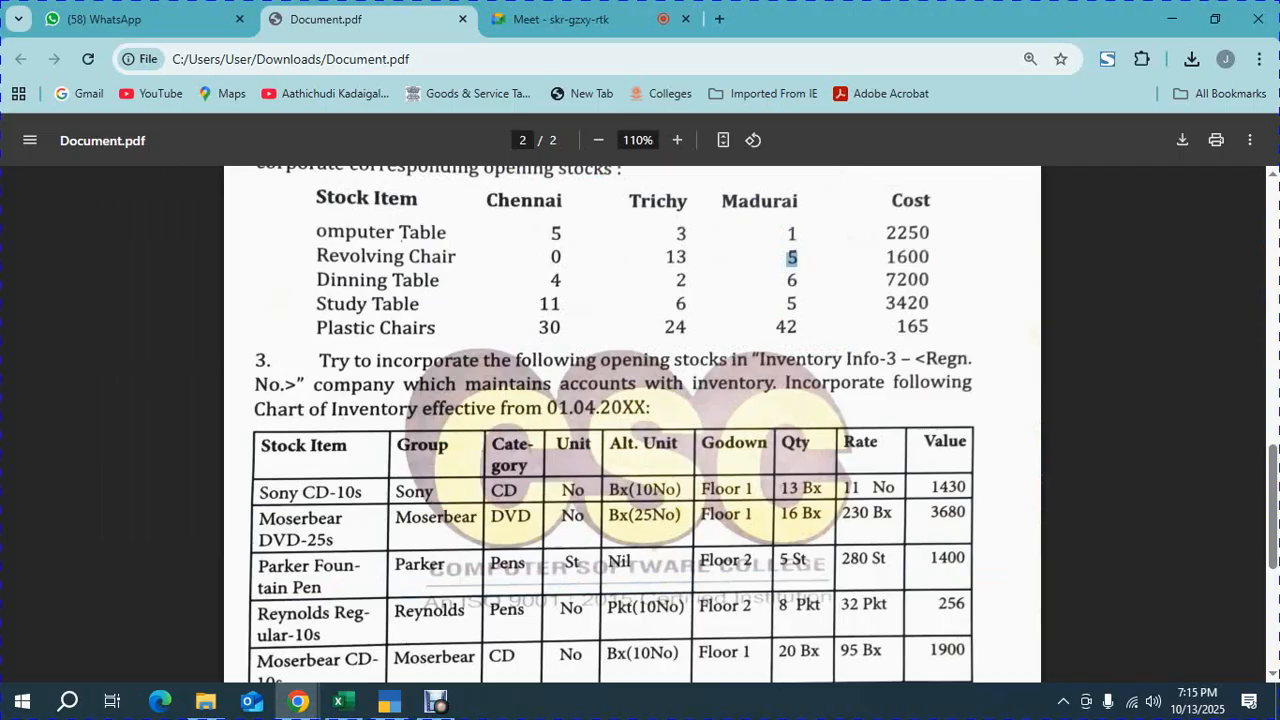
pyautogui.doubleClick(907, 280)
pyautogui.hotkey('alt', 'Tab')
pyautogui.write('103')
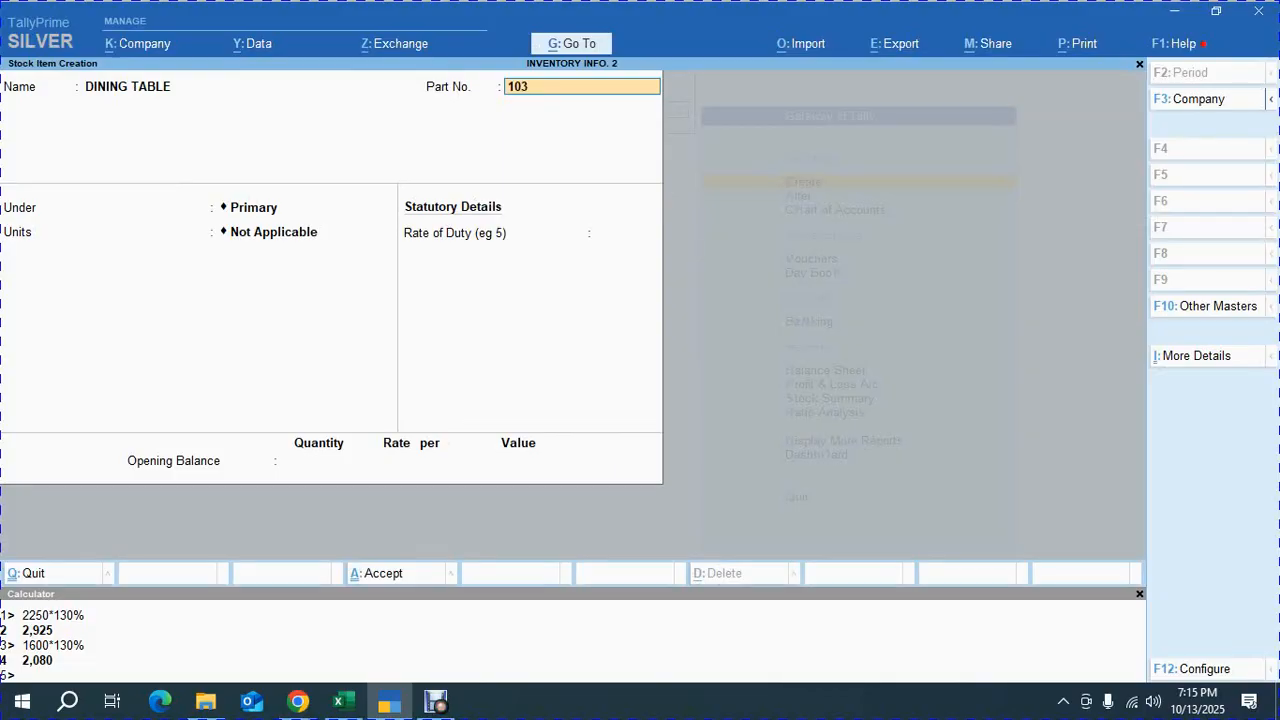
pyautogui.press('Return')
# Place DINING TABLE under FURNITURES with NOS units and turn on standard rates
pyautogui.press('space')
pyautogui.press('BackSpace')
pyautogui.press('Down')
pyautogui.press('Return')
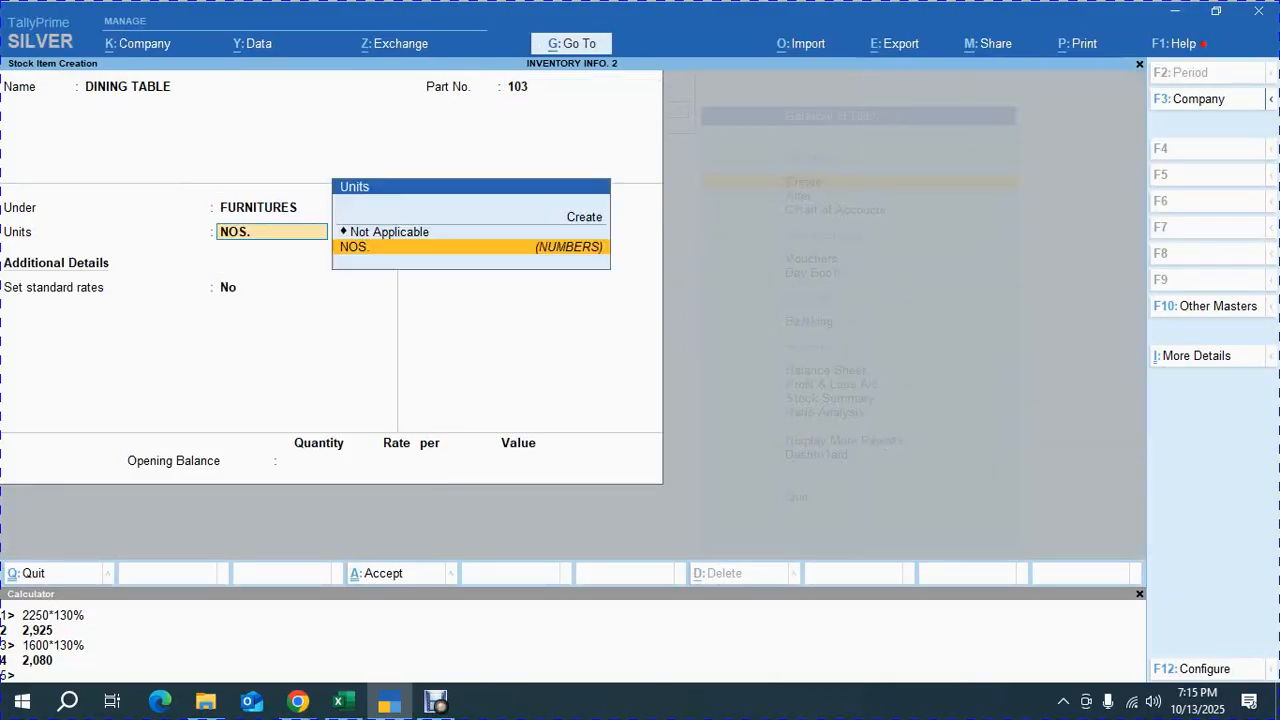
pyautogui.press('Return')
pyautogui.write('Y')
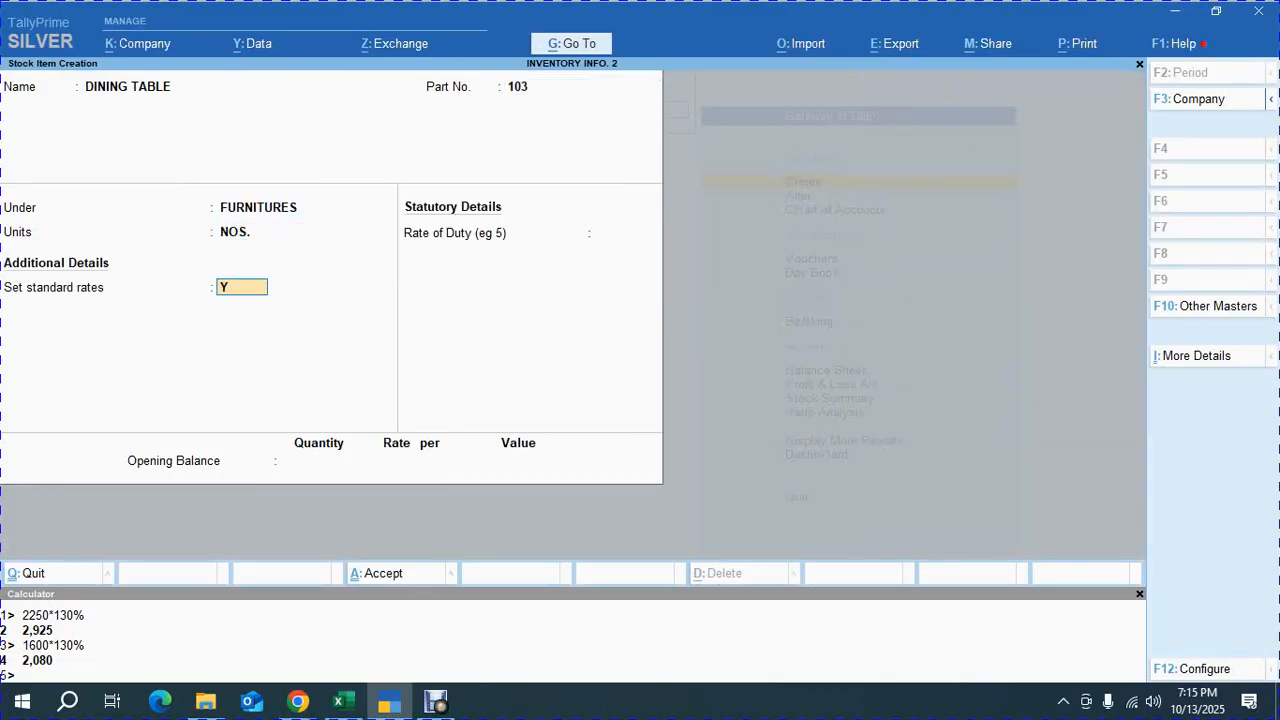
pyautogui.press('Return')
# Set the standard cost to 7,200 per NOS from 1-Apr-25
pyautogui.hotkey('alt', 'Tab')
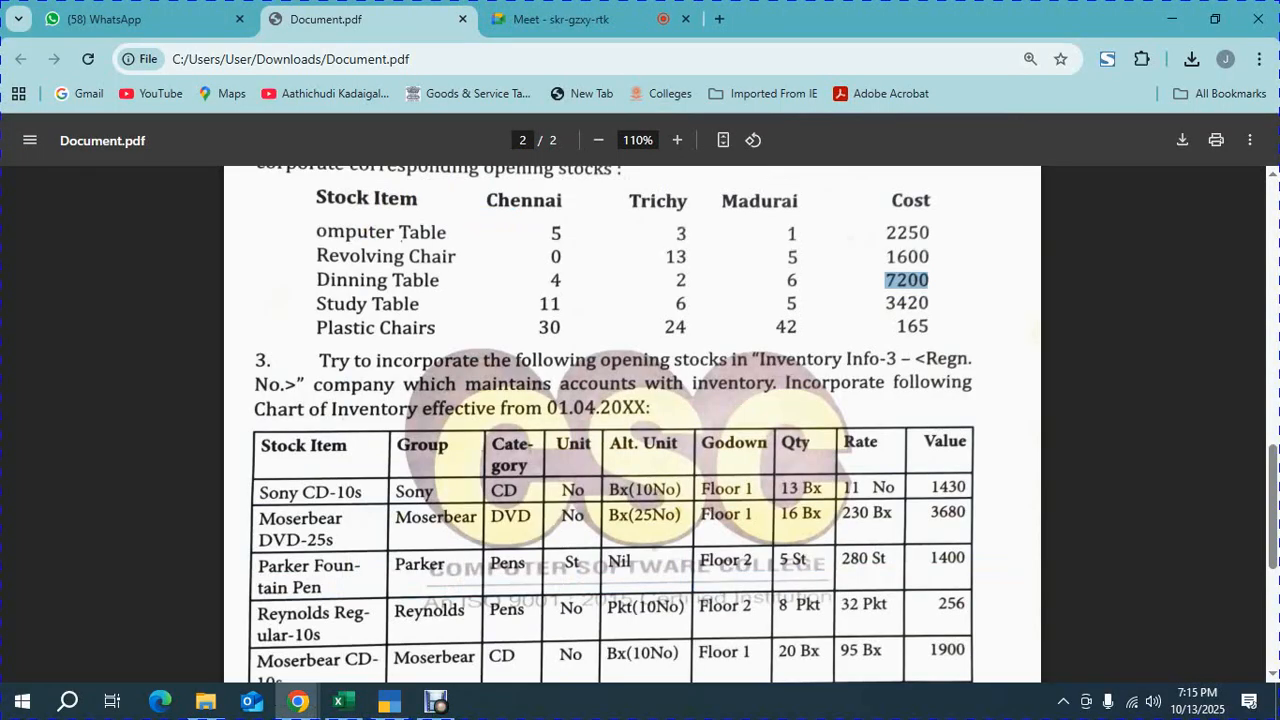
pyautogui.hotkey('alt', 'Tab')
pyautogui.write('12')
pyautogui.press('Return')
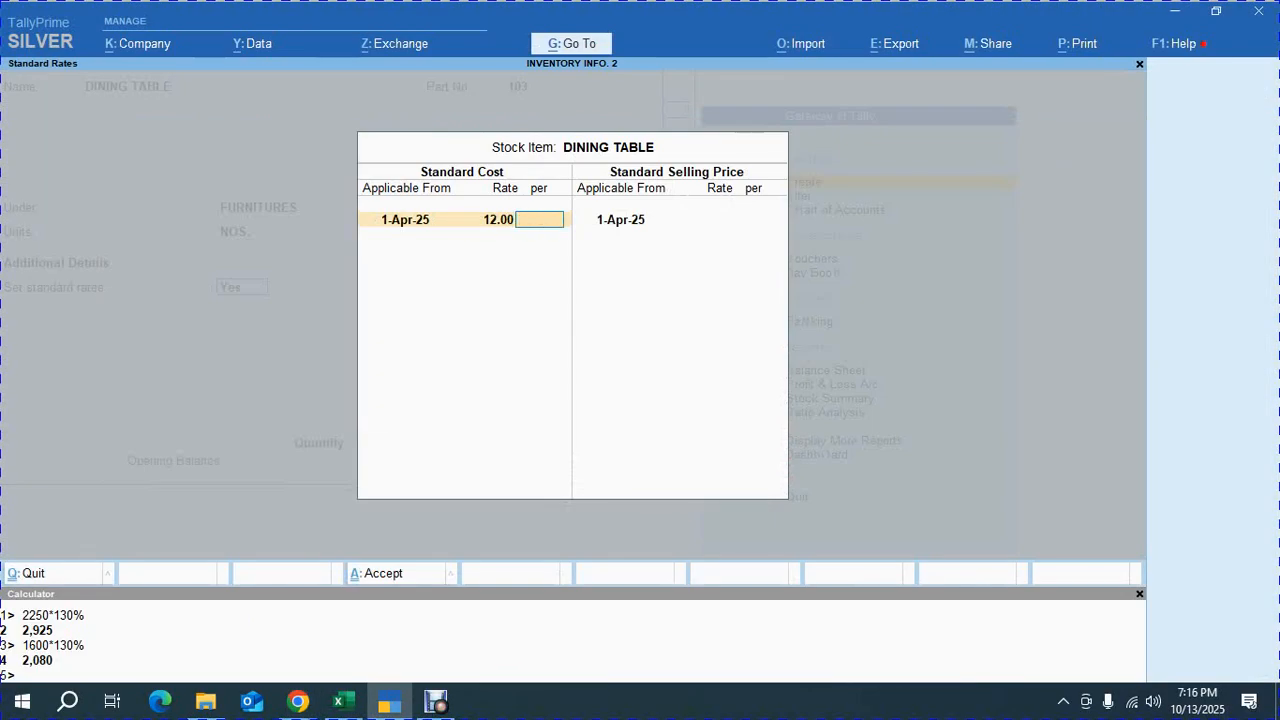
pyautogui.press('BackSpace')
pyautogui.press('BackSpace')
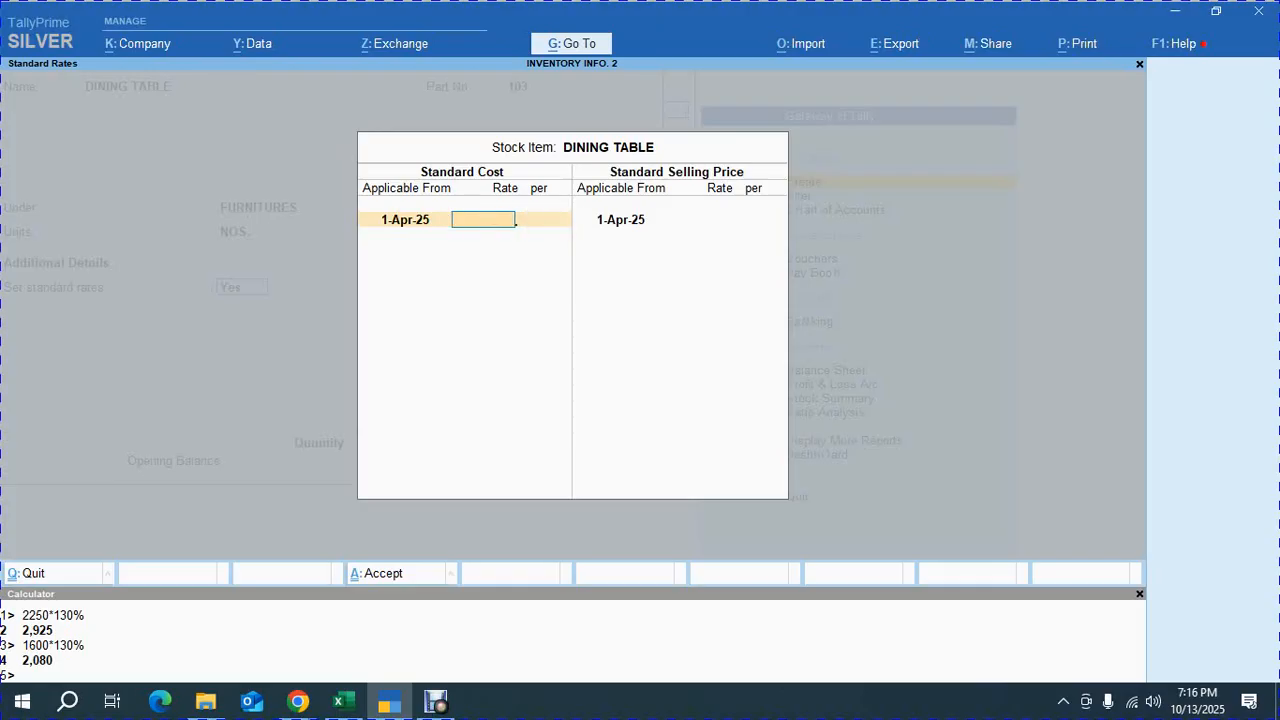
pyautogui.hotkey('alt', 'Tab')
pyautogui.hotkey('alt', 'Tab')
pyautogui.write('7200')
pyautogui.press('Return')
pyautogui.press('Return')
pyautogui.press('Return')
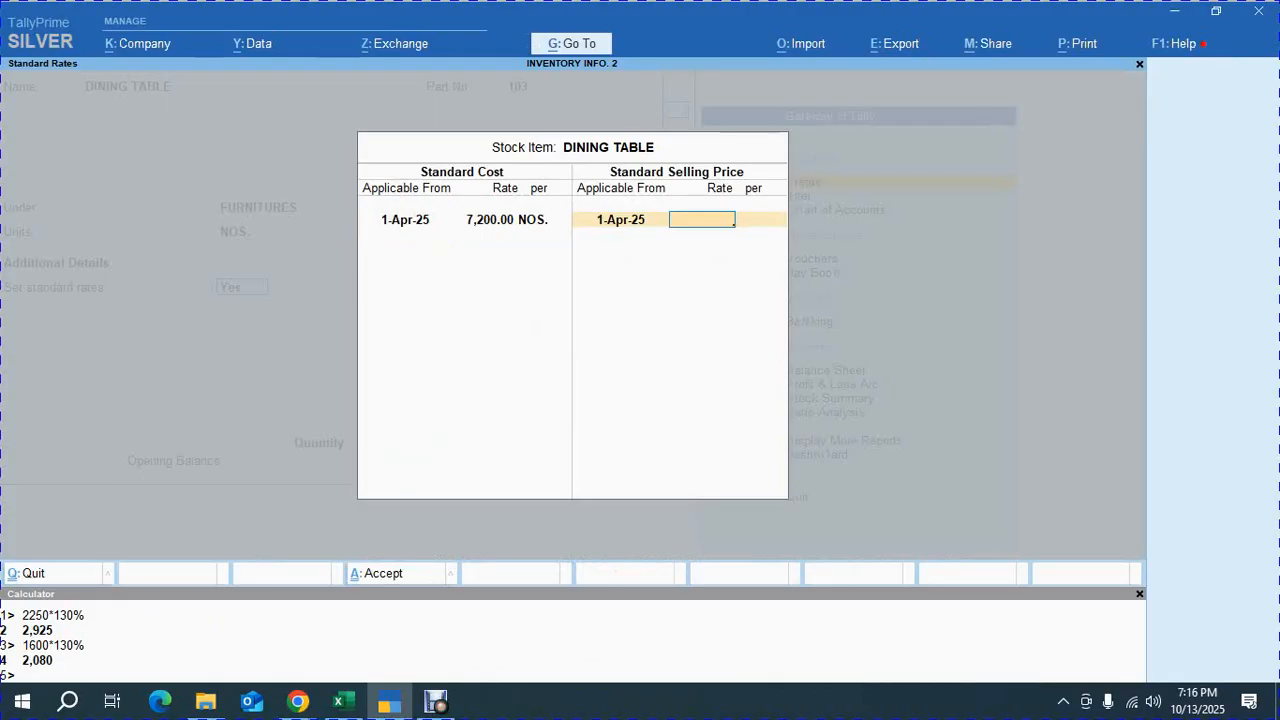
# Set a standard selling price of 9,360 per NOS, calculated as 7200*130%, and accept the rates
pyautogui.hotkey('ctrl', 'n')
pyautogui.write('7200')
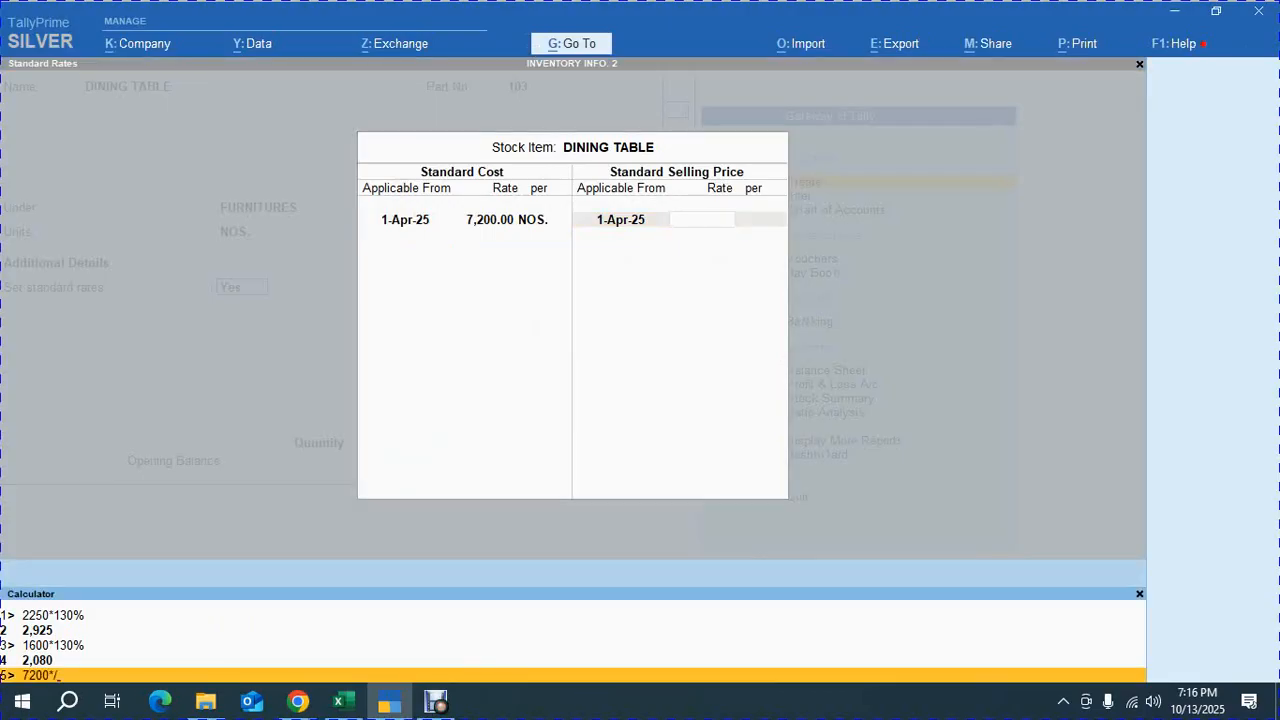
pyautogui.write('*130%')
pyautogui.press('Return')
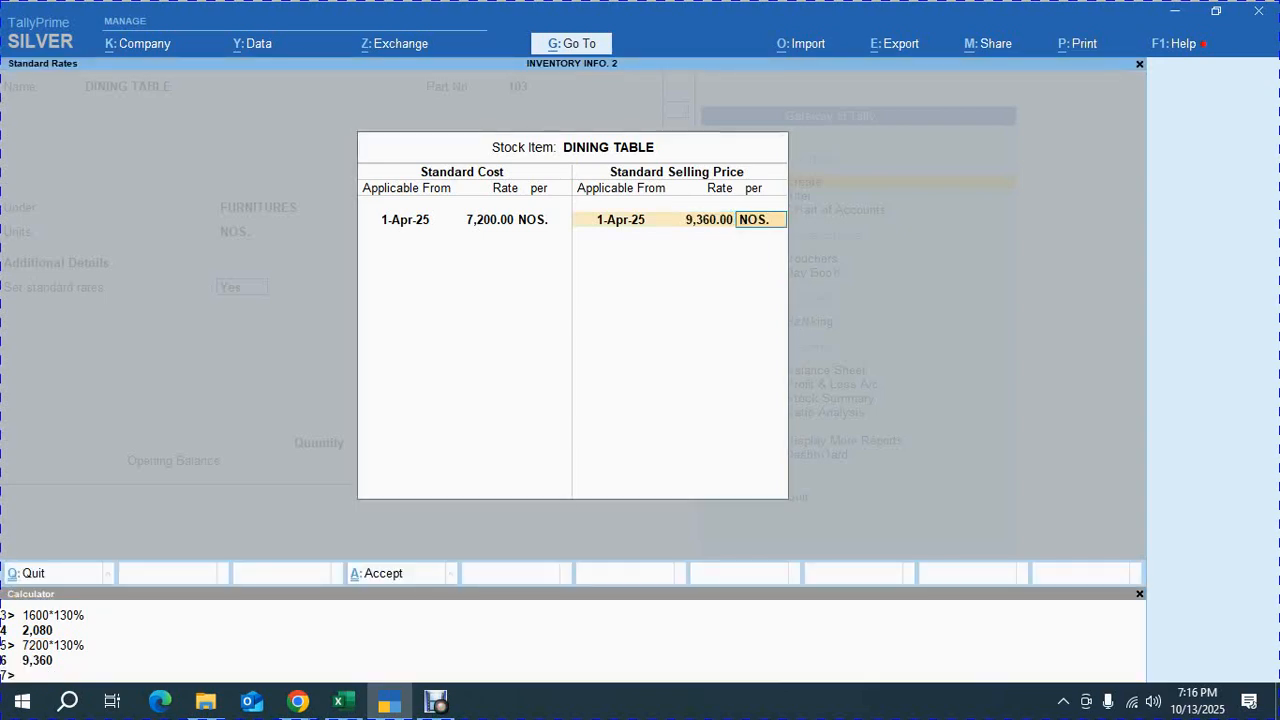
pyautogui.press('Return')
pyautogui.hotkey('ctrl', 'a')
pyautogui.press('Return')
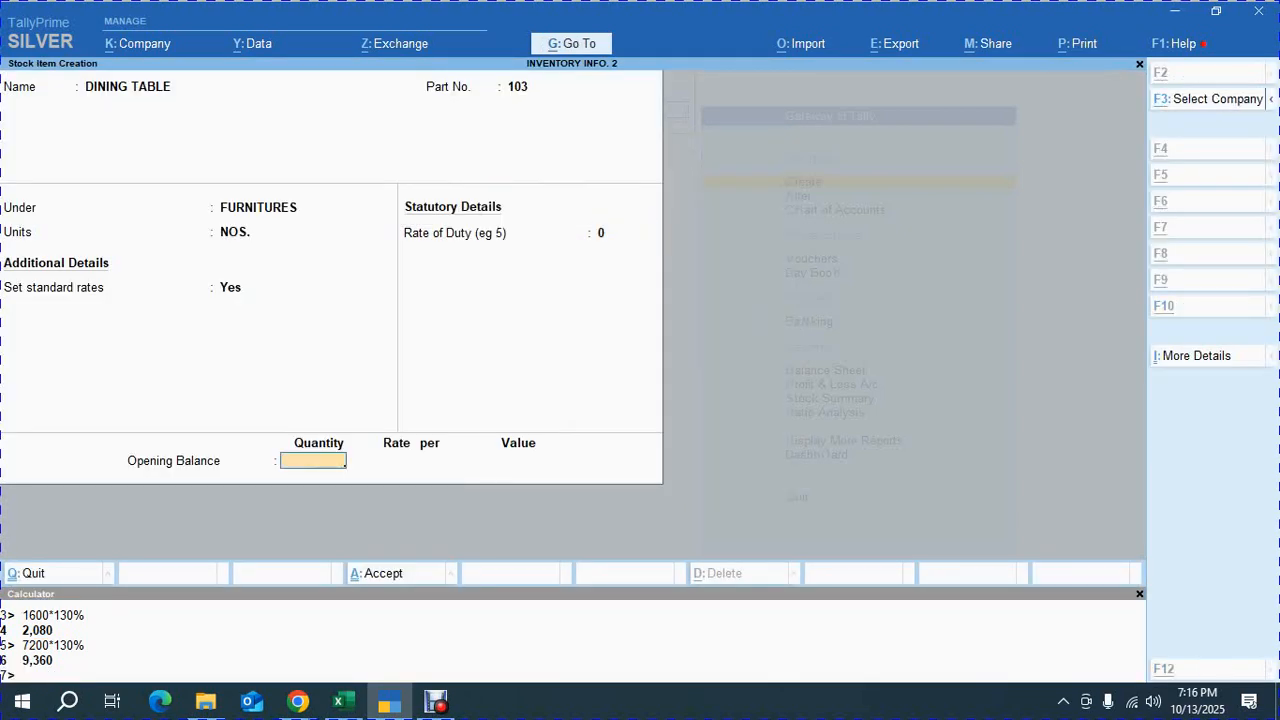
# Enter an opening balance quantity of 12 NOS for DINING TABLE
pyautogui.hotkey('alt', 'Tab')
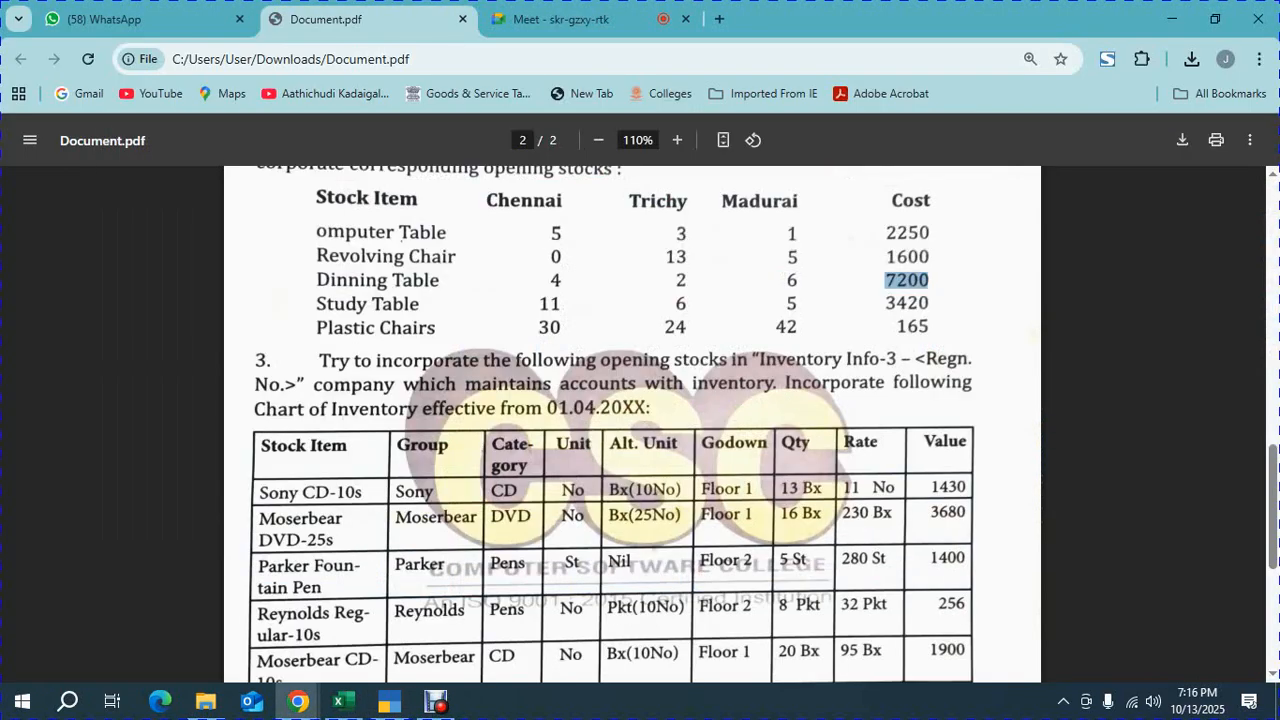
pyautogui.hotkey('alt', 'Tab')
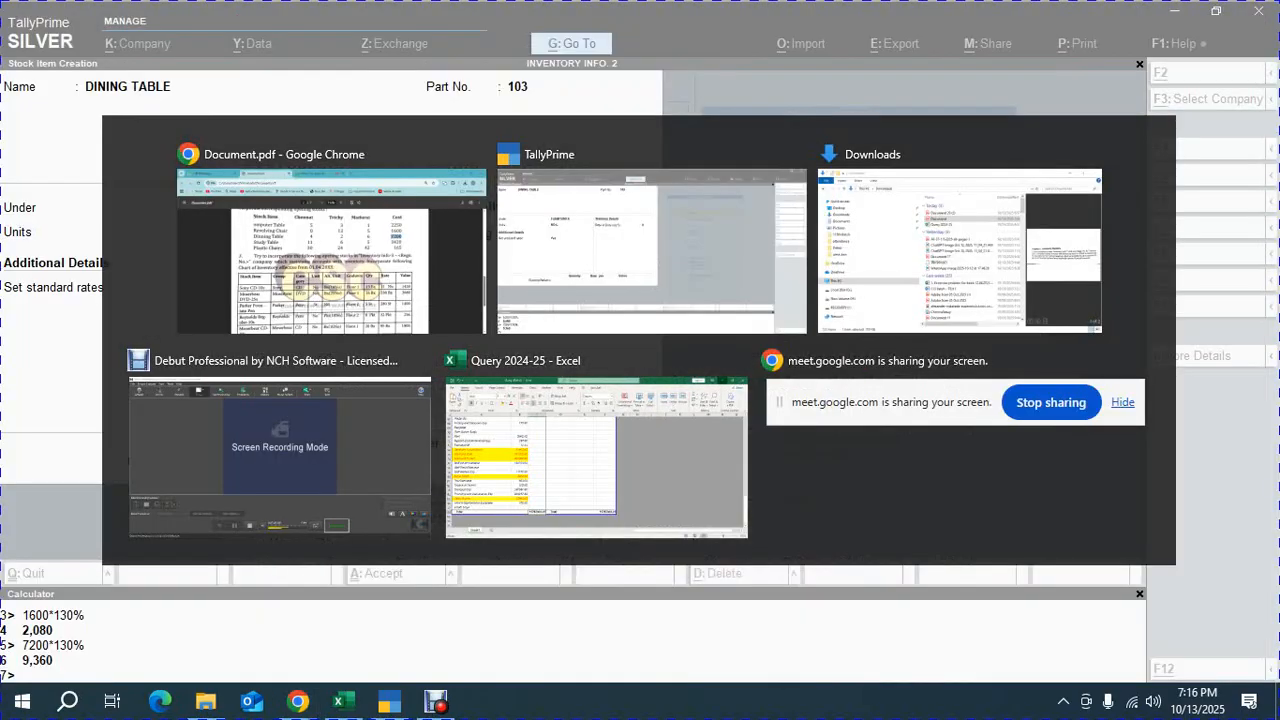
pyautogui.write('12')
pyautogui.press('Return')
# Allocate 4 NOS of DINING TABLE to the CHENNAI godown at a rate of 7200
pyautogui.press('Down')
pyautogui.press('Down')
pyautogui.press('Down')
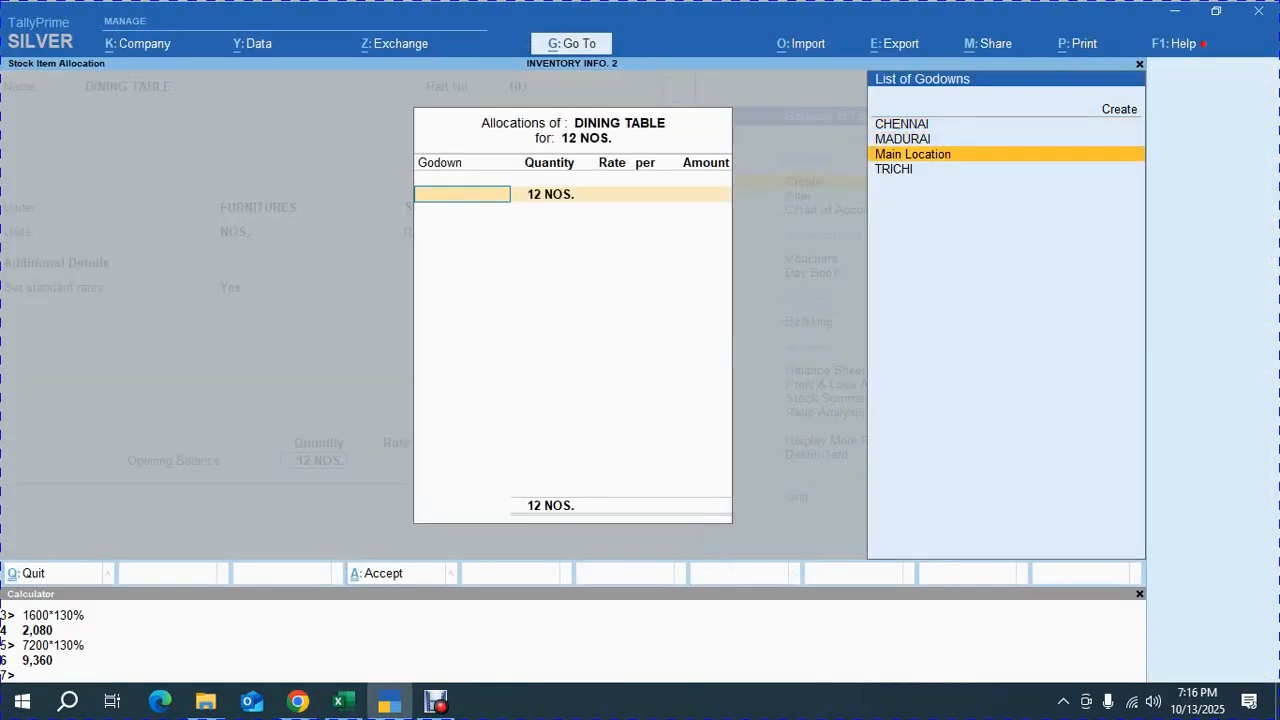
pyautogui.press('Up')
pyautogui.press('Up')
pyautogui.hotkey('alt', 'Tab')
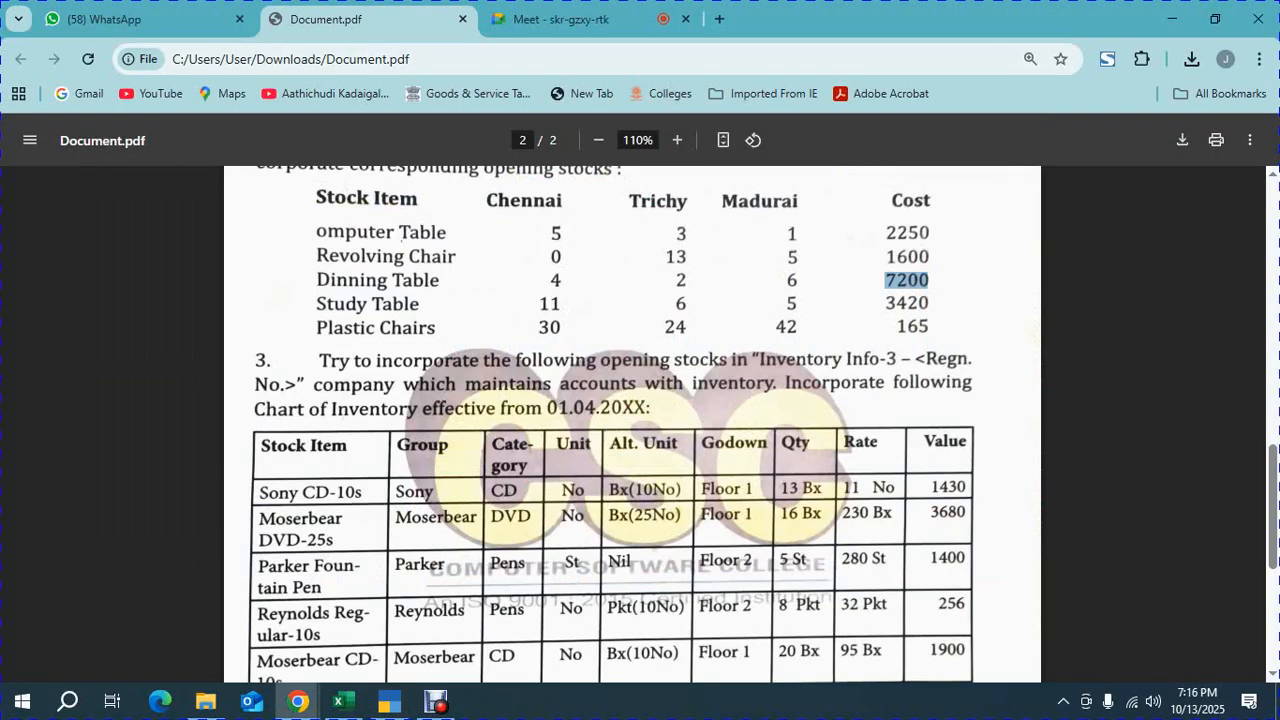
pyautogui.hotkey('alt', 'Tab')
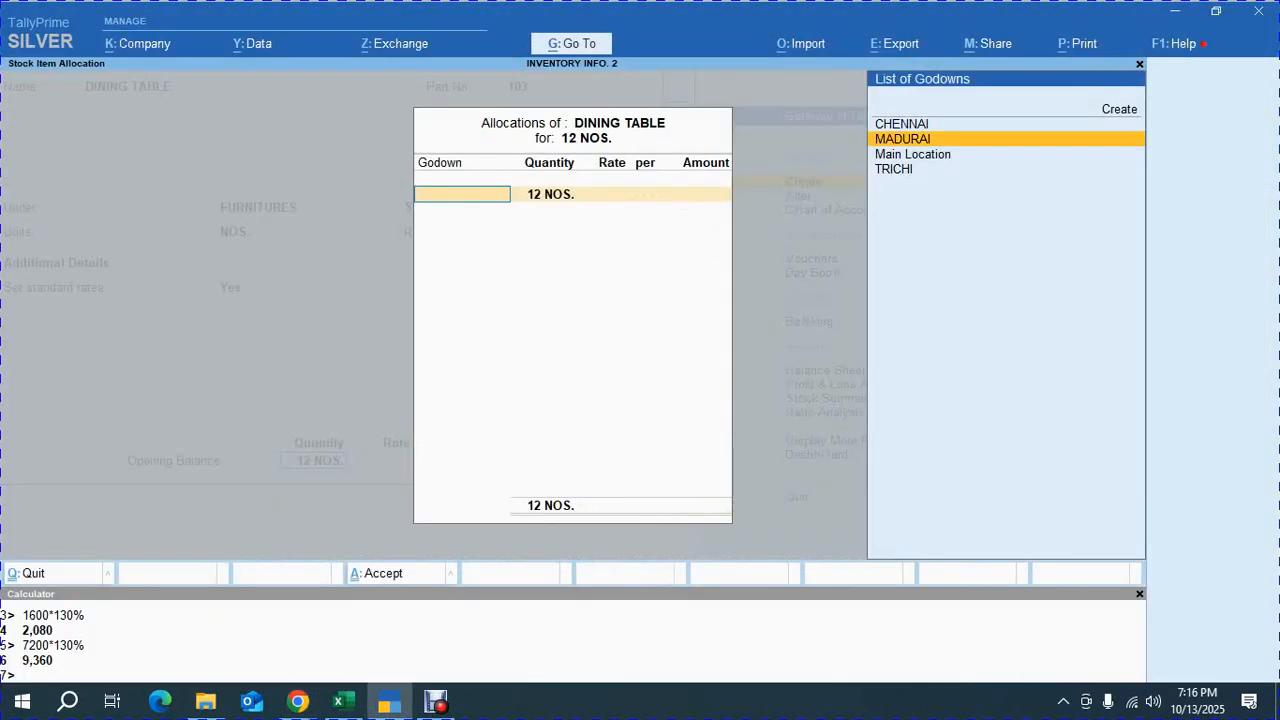
pyautogui.press('Up')
pyautogui.press('Return')
pyautogui.write('54')
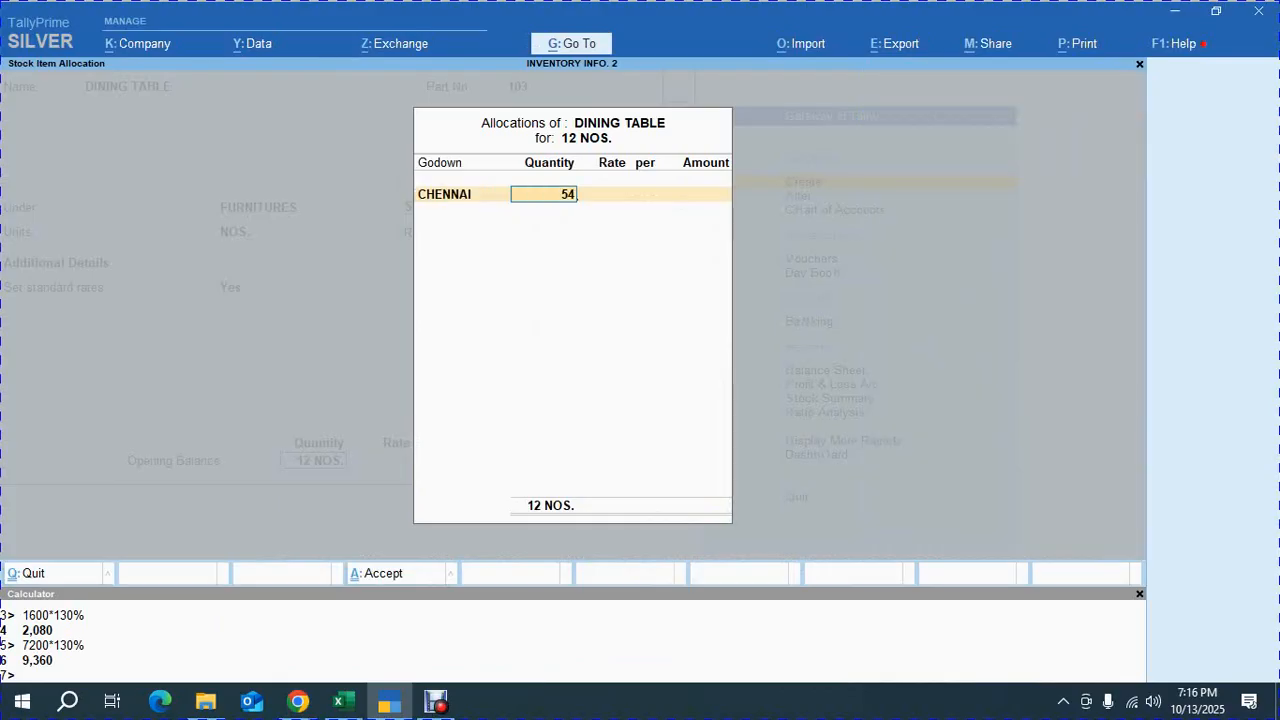
pyautogui.press('BackSpace')
pyautogui.press('BackSpace')
pyautogui.write('4')
pyautogui.press('Return')
pyautogui.hotkey('alt', 'Tab')
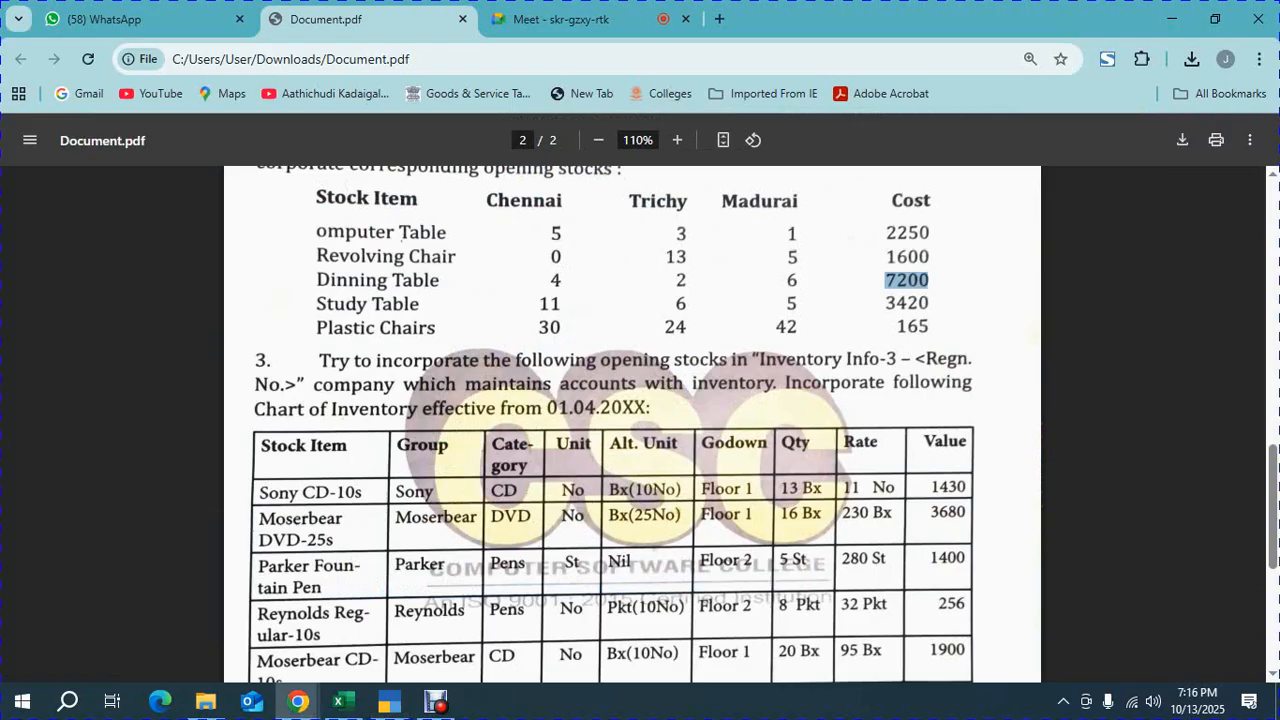
pyautogui.hotkey('alt', 'Tab')
pyautogui.write('7200')
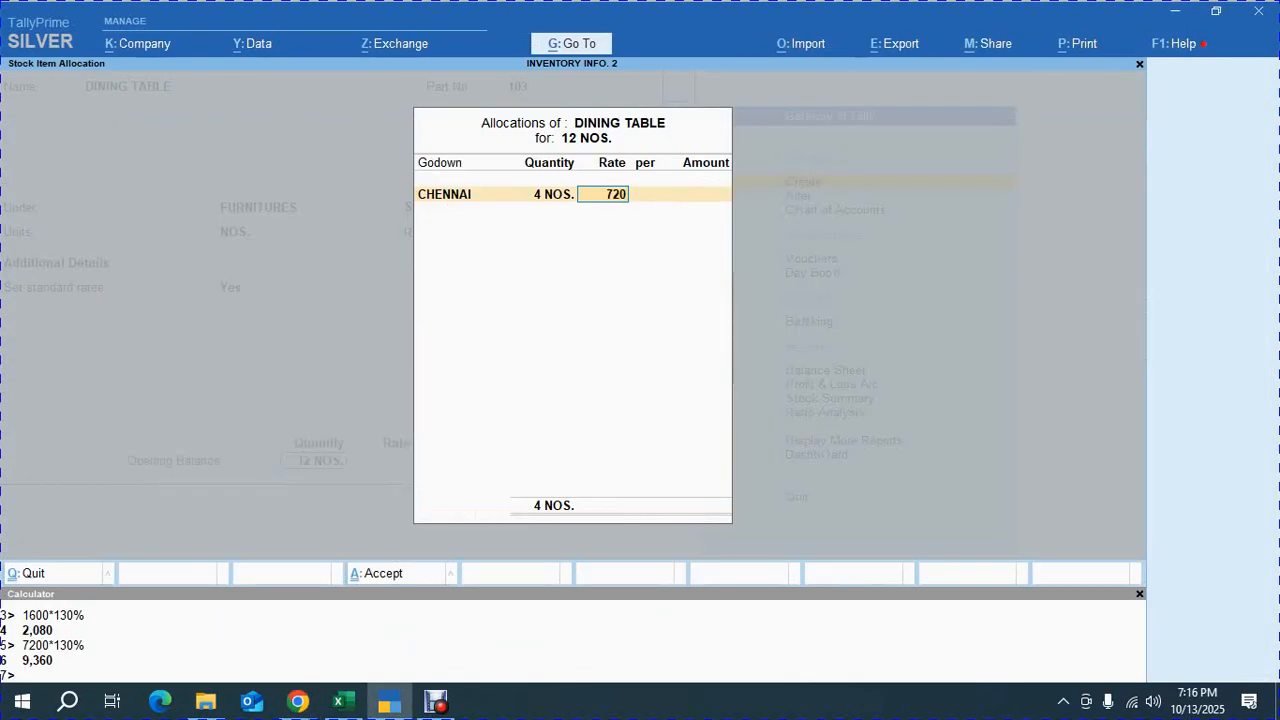
pyautogui.press('Return')
# Allocate 2 NOS to the TRICHI godown at a rate of 7,200
pyautogui.press('Return')
pyautogui.press('Down')
pyautogui.press('Down')
pyautogui.press('Down')
pyautogui.press('Return')
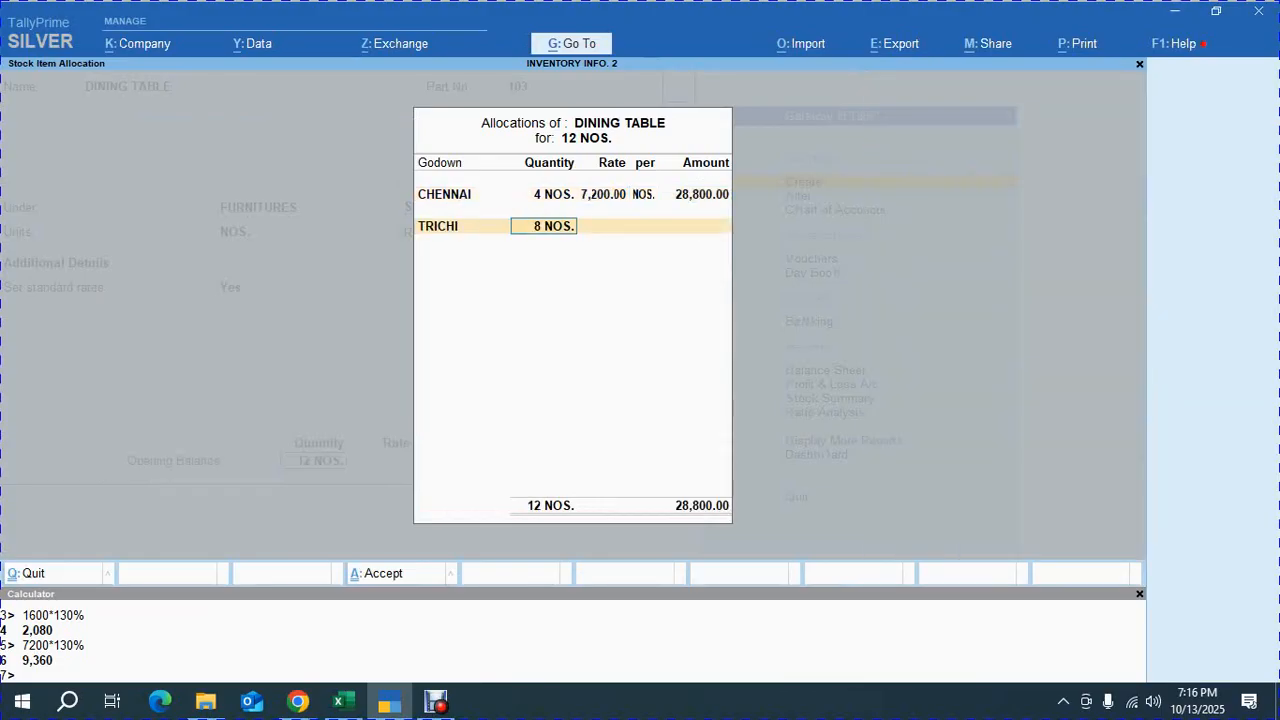
pyautogui.hotkey('alt', 'Tab')
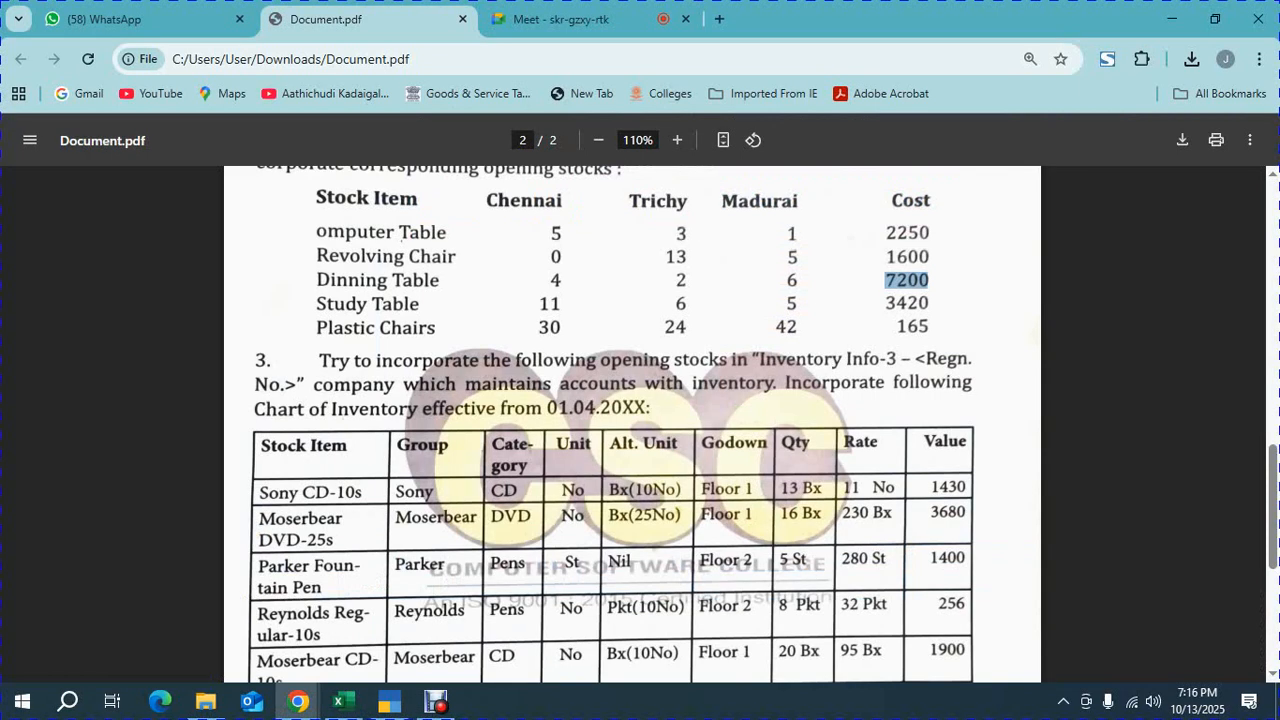
pyautogui.hotkey('alt', 'Tab')
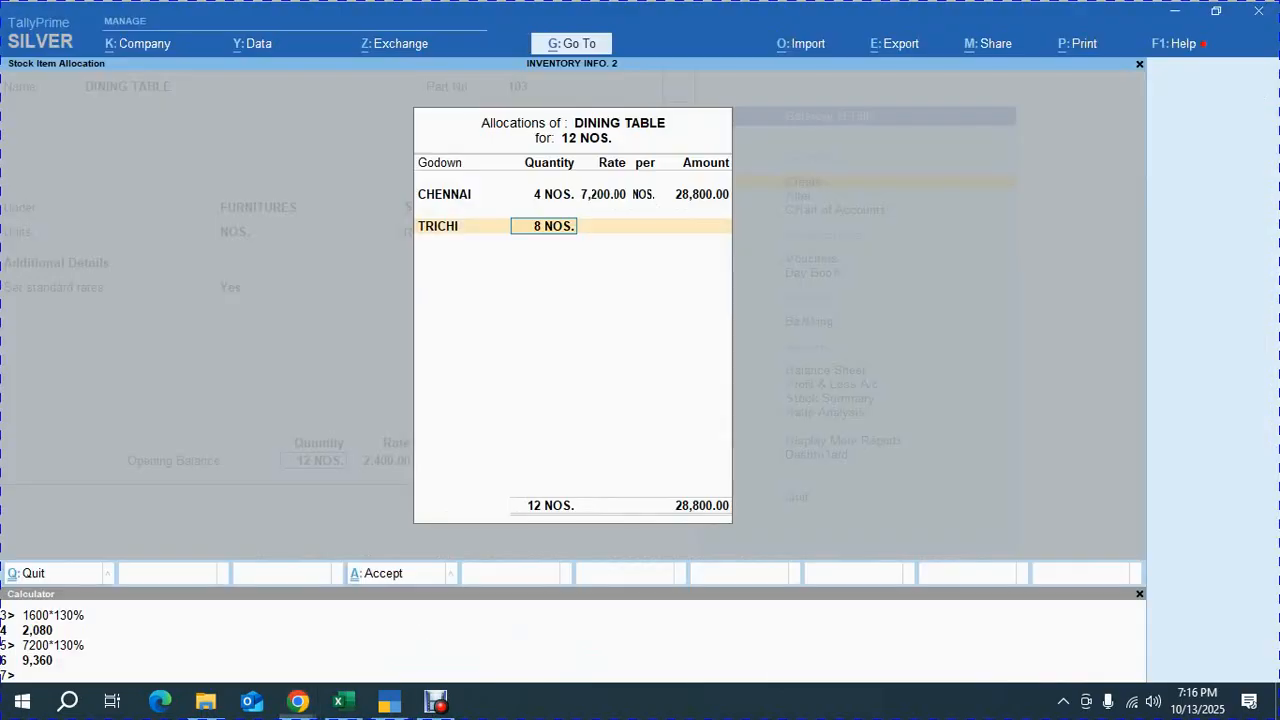
pyautogui.write('2')
pyautogui.press('Return')
pyautogui.write('7,200')
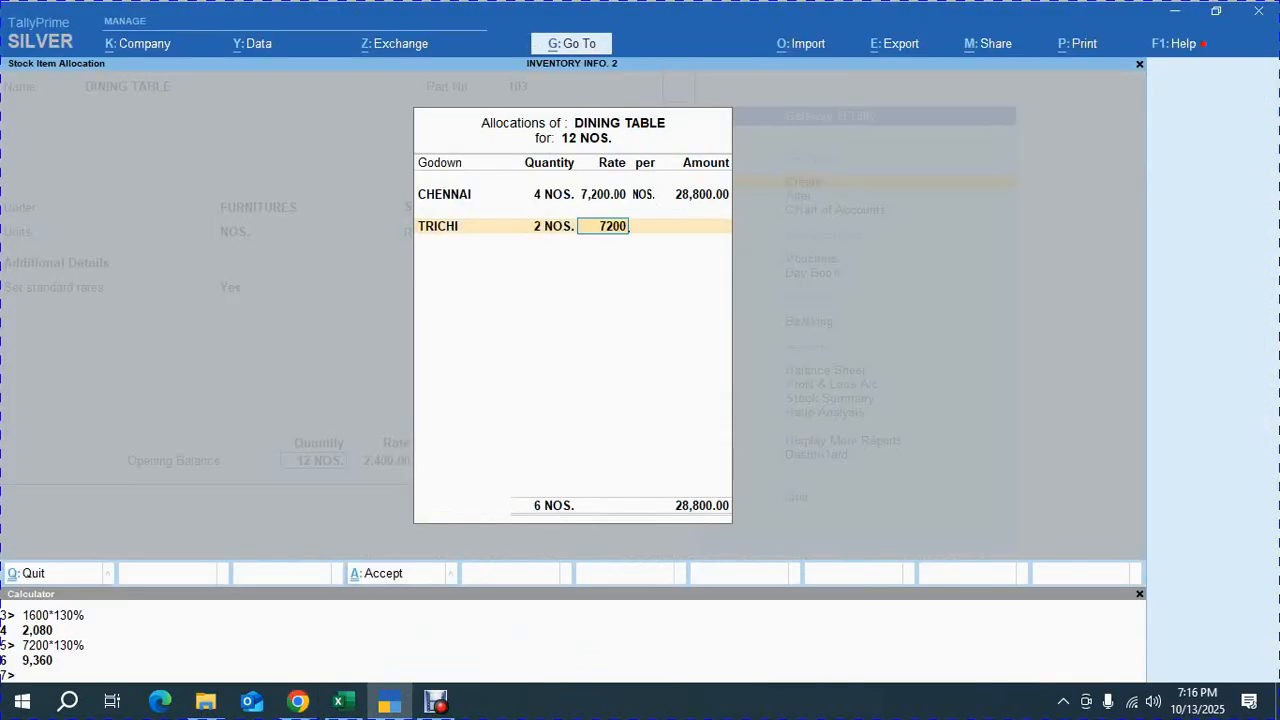
pyautogui.press('Return')
pyautogui.press('Return')
pyautogui.press('Return')
# Allocate the remaining 6 NOS to the MADURAI godown at 7,200 and save the DINING TABLE item
pyautogui.press('Down')
pyautogui.press('Return')
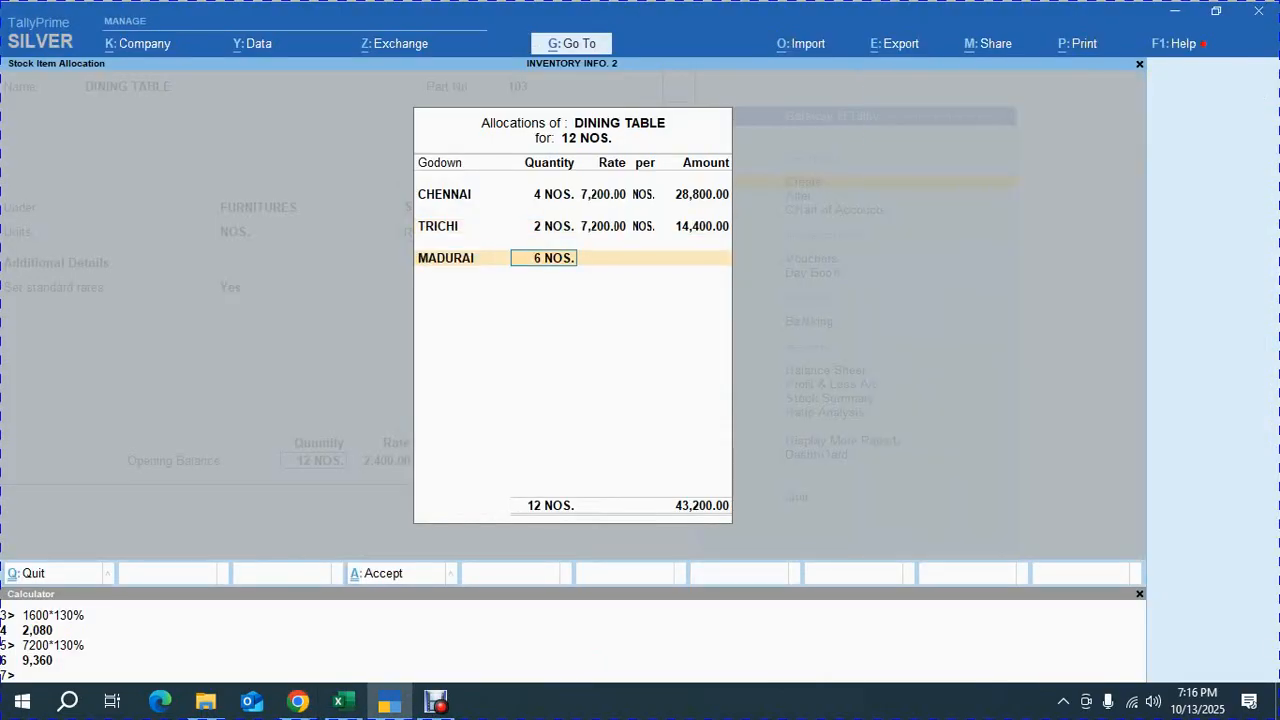
pyautogui.press('Return')
pyautogui.write('7,200')
pyautogui.press('Return')
pyautogui.press('Return')
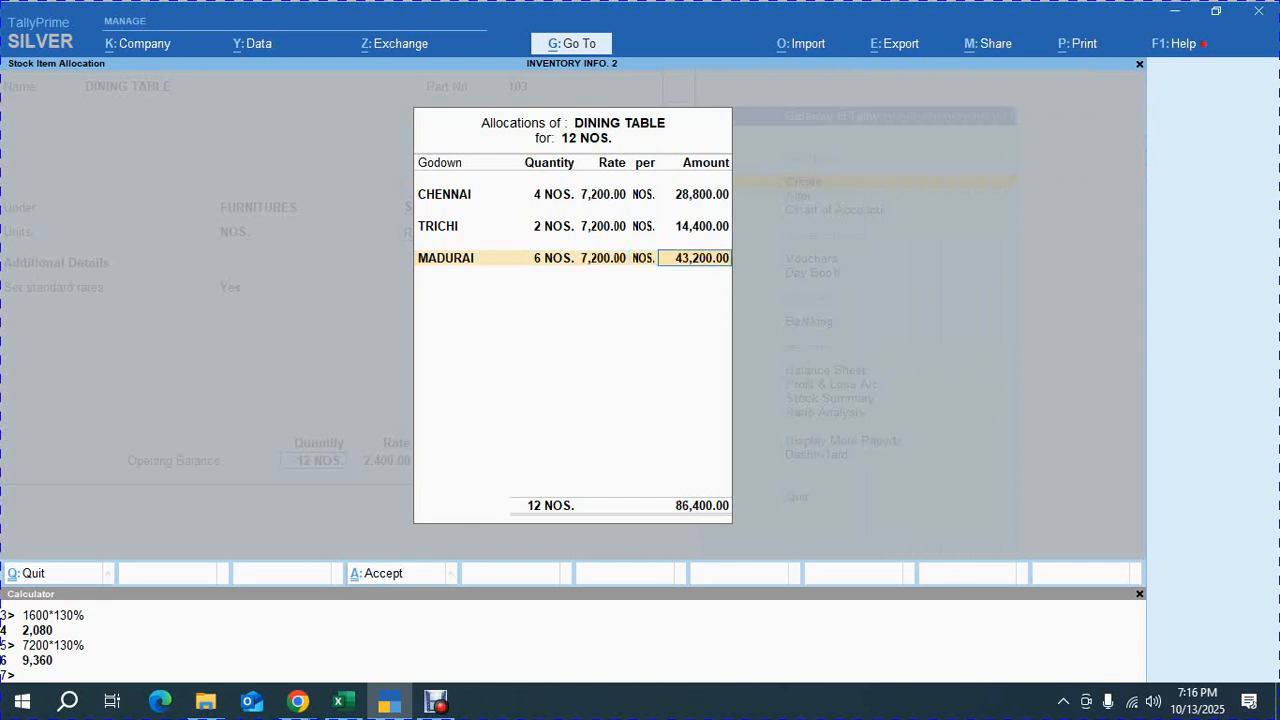
pyautogui.press('Return')
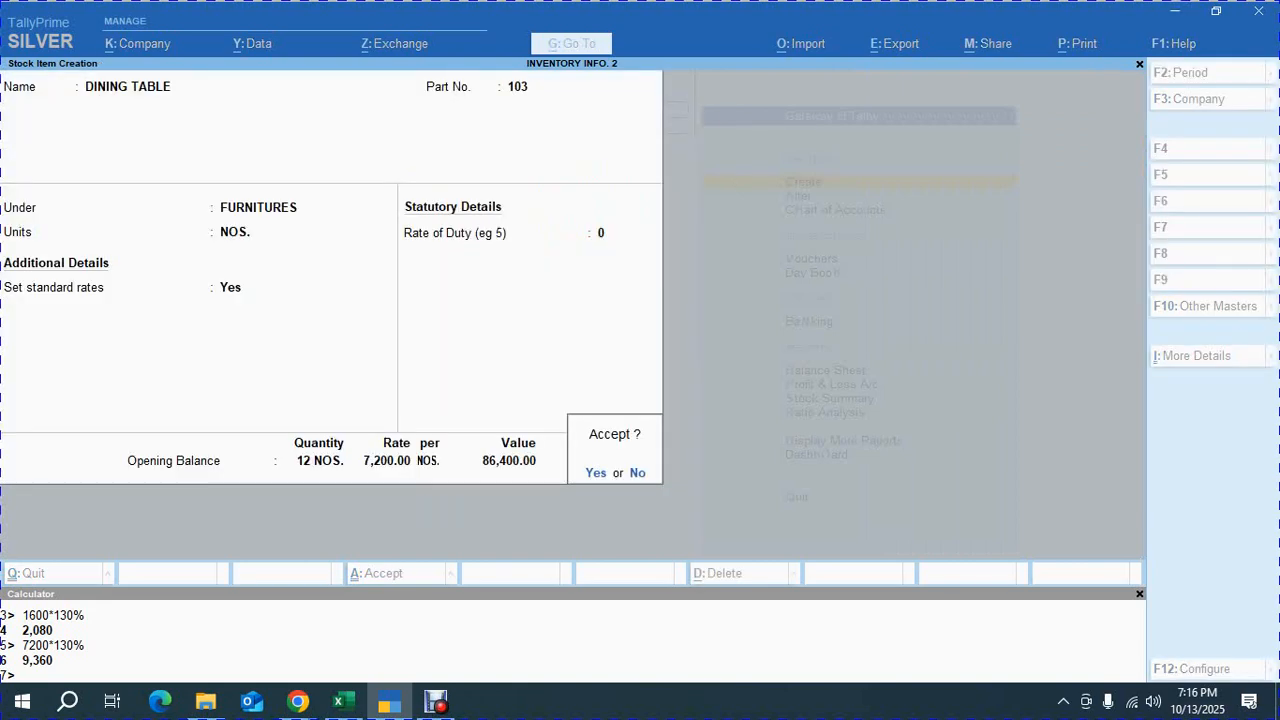
pyautogui.press('Return')
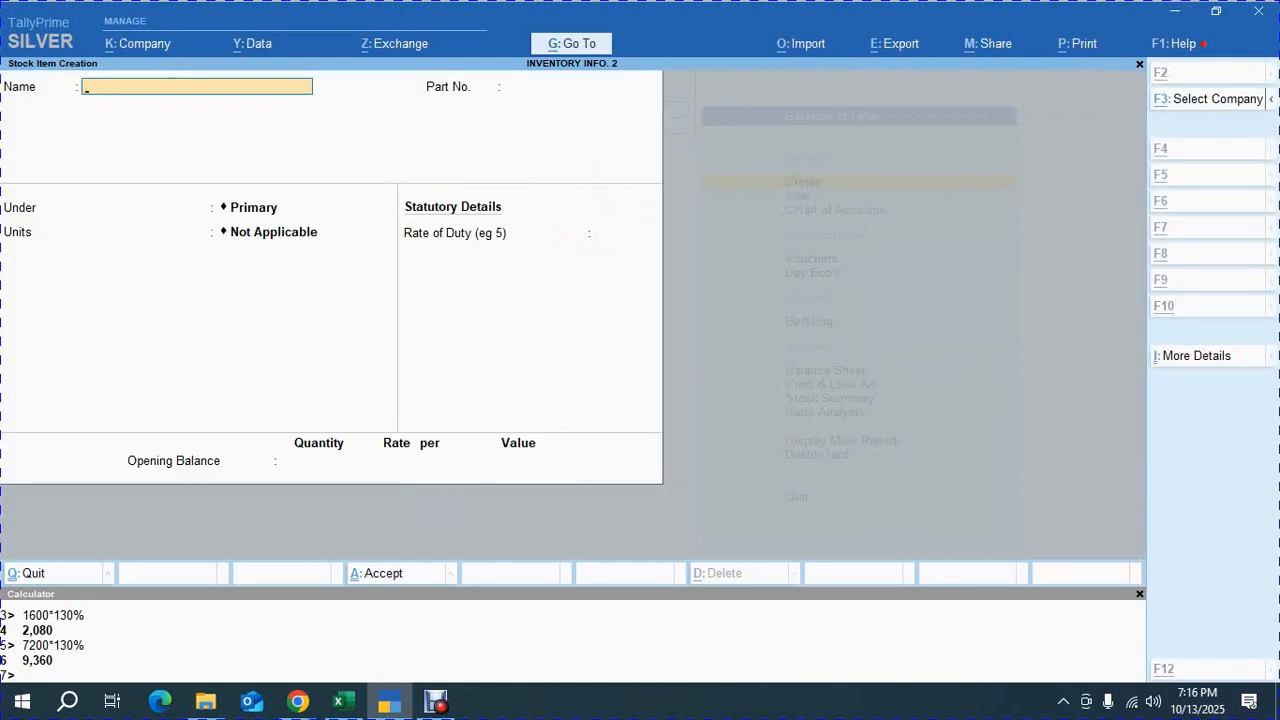
# Start a new stock item named STUDY TABLE with part number 104
pyautogui.hotkey('alt', 'Tab')
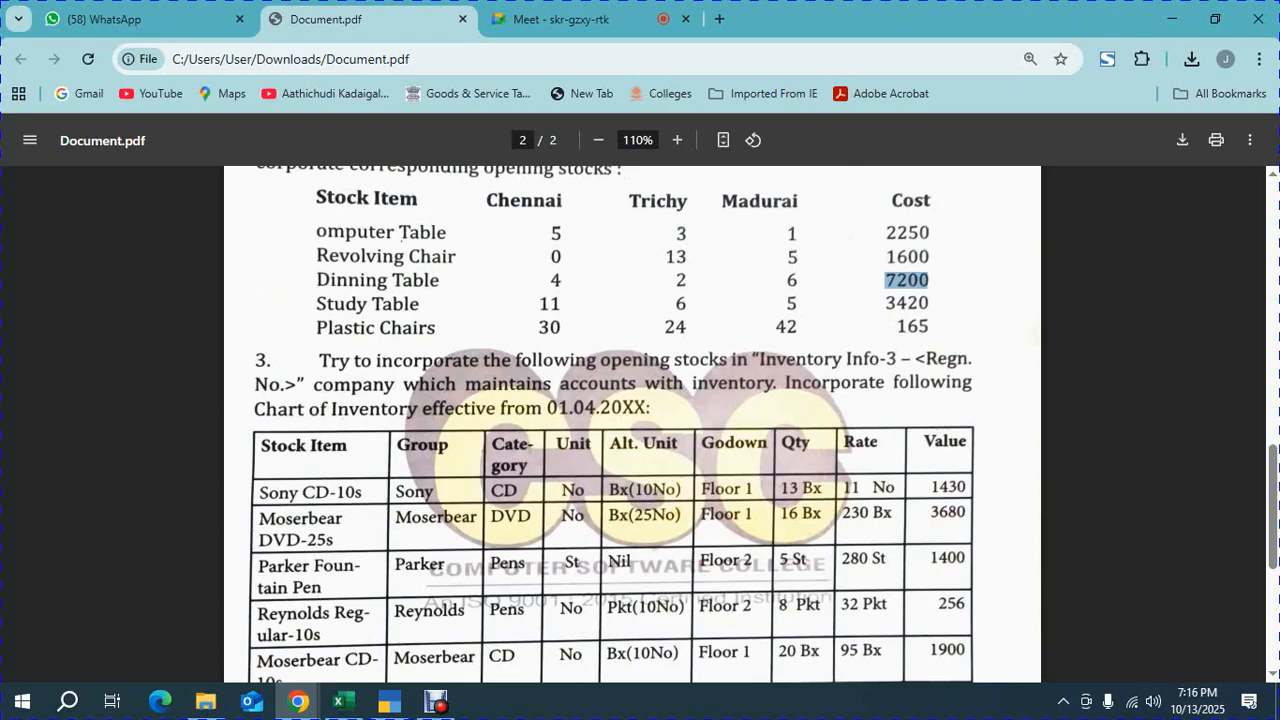
pyautogui.hotkey('alt', 'Tab')
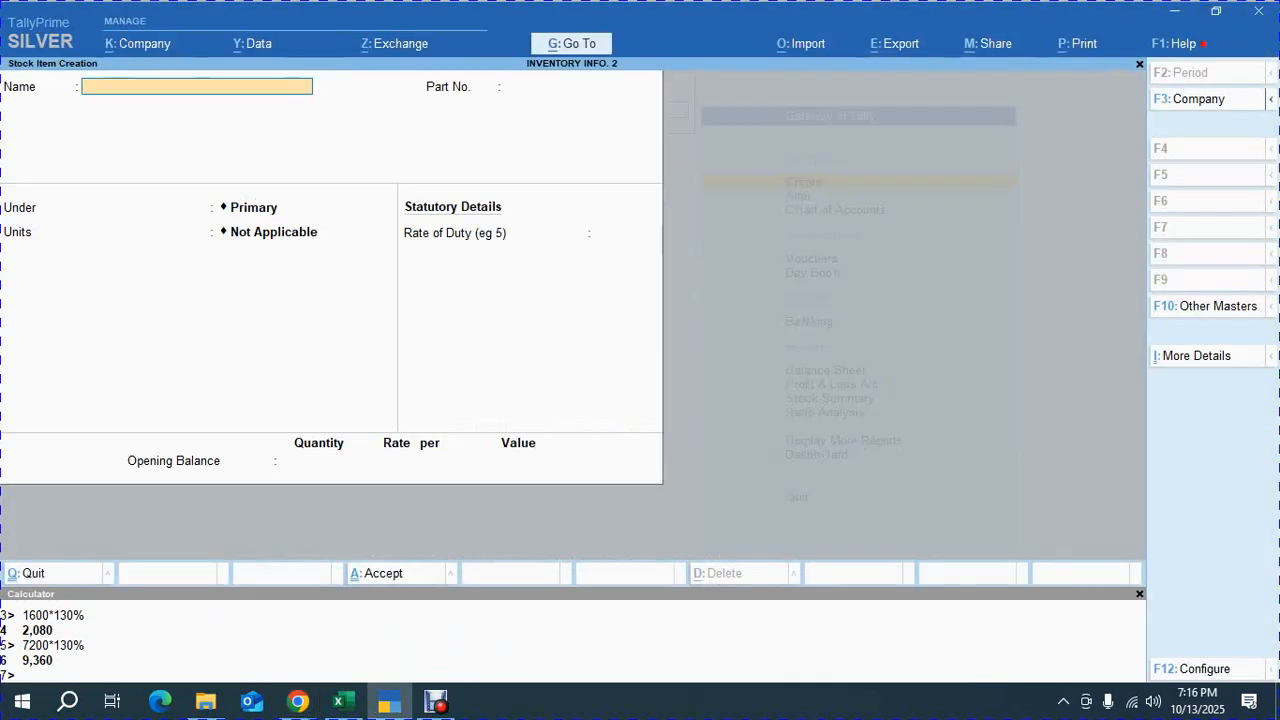
pyautogui.write('STUDY TABLE')
pyautogui.press('Return')
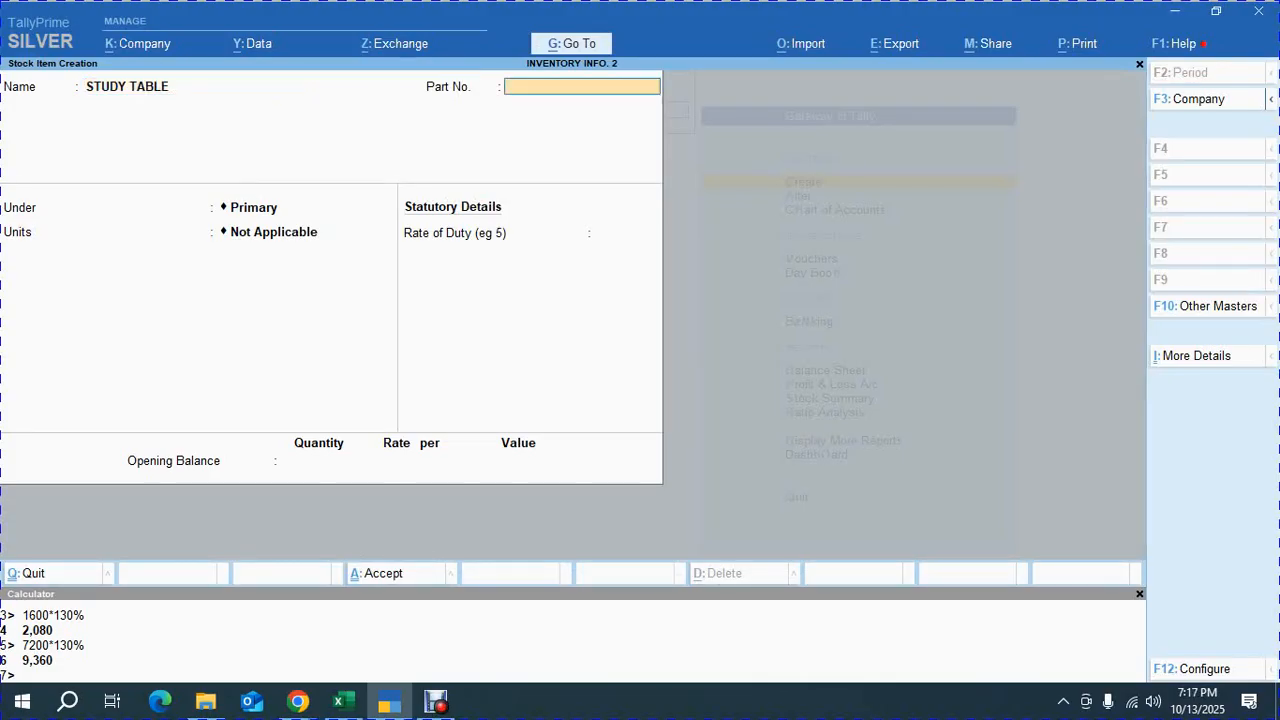
pyautogui.write('104')
pyautogui.press('Return')
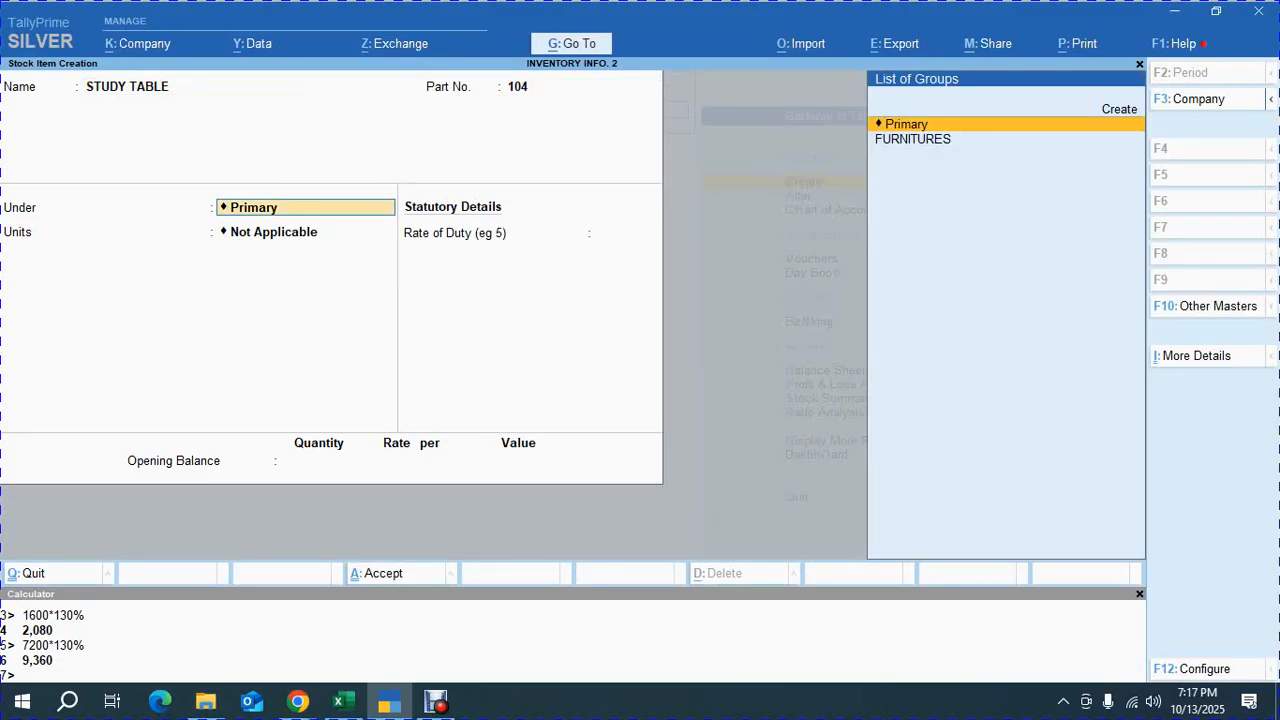
# Place STUDY TABLE under FURNITURES with NOS units
pyautogui.press('Down')
pyautogui.press('Return')
pyautogui.press('Down')
pyautogui.press('Return')
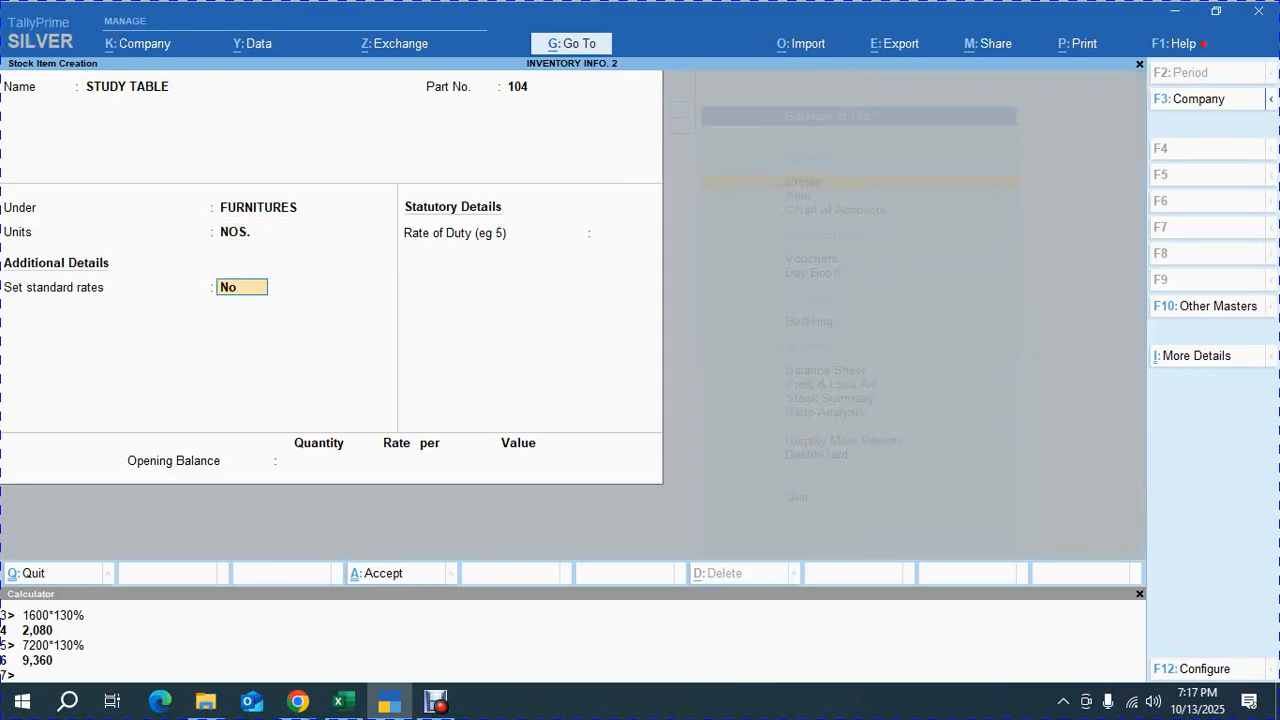
# Enable standard rates for STUDY TABLE and set its standard cost to 3,420 per NOS from 1-Apr-25
pyautogui.write('Y')
pyautogui.press('Return')
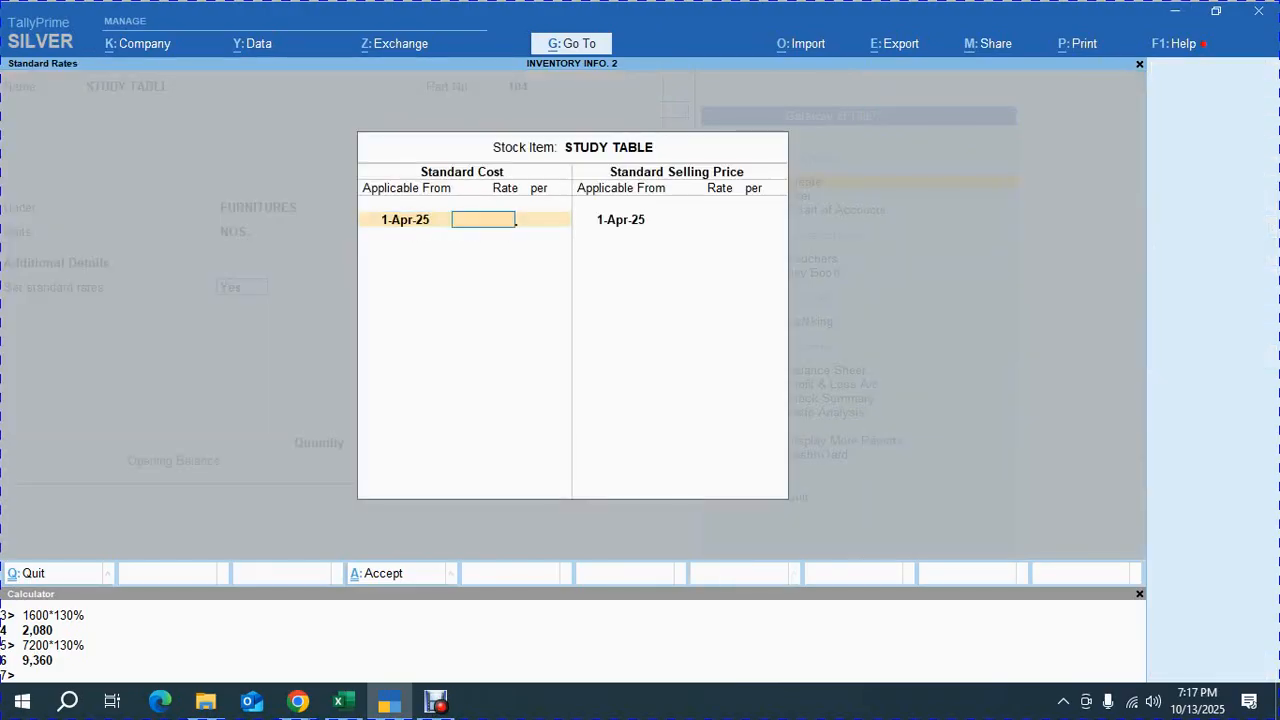
pyautogui.hotkey('alt', 'Tab')
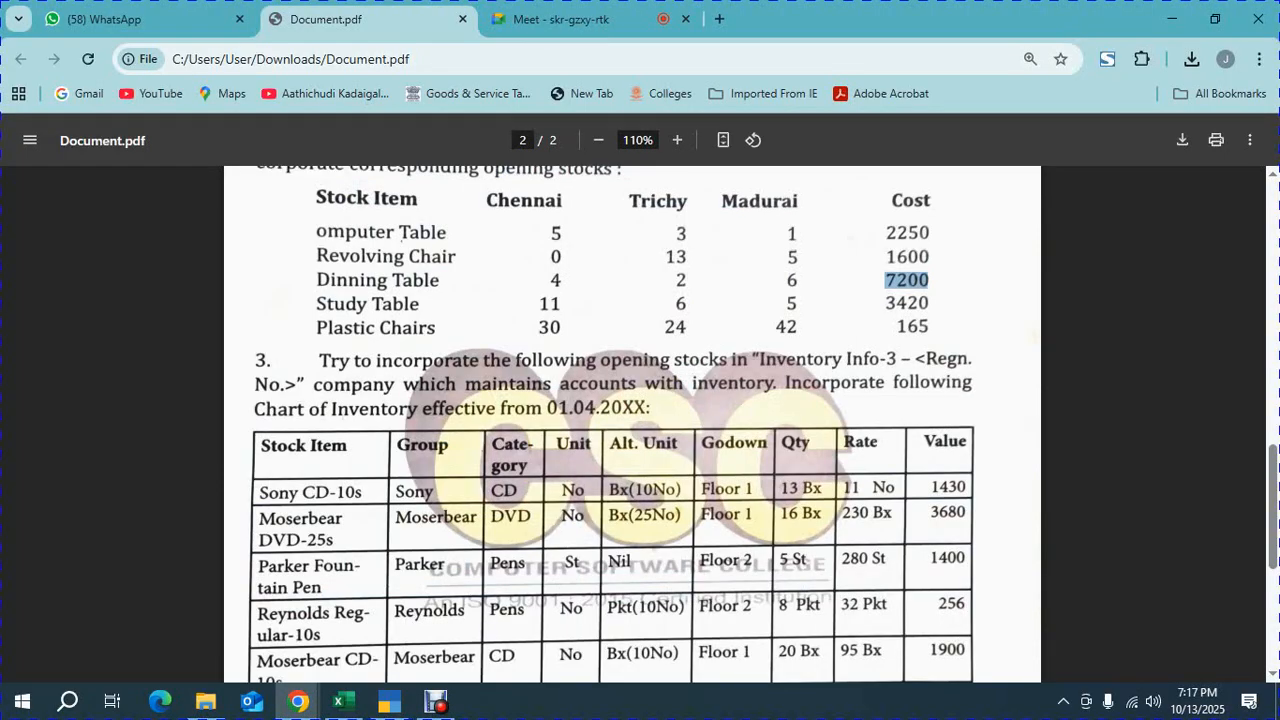
pyautogui.moveTo(537, 328); pyautogui.dragTo(798, 328)
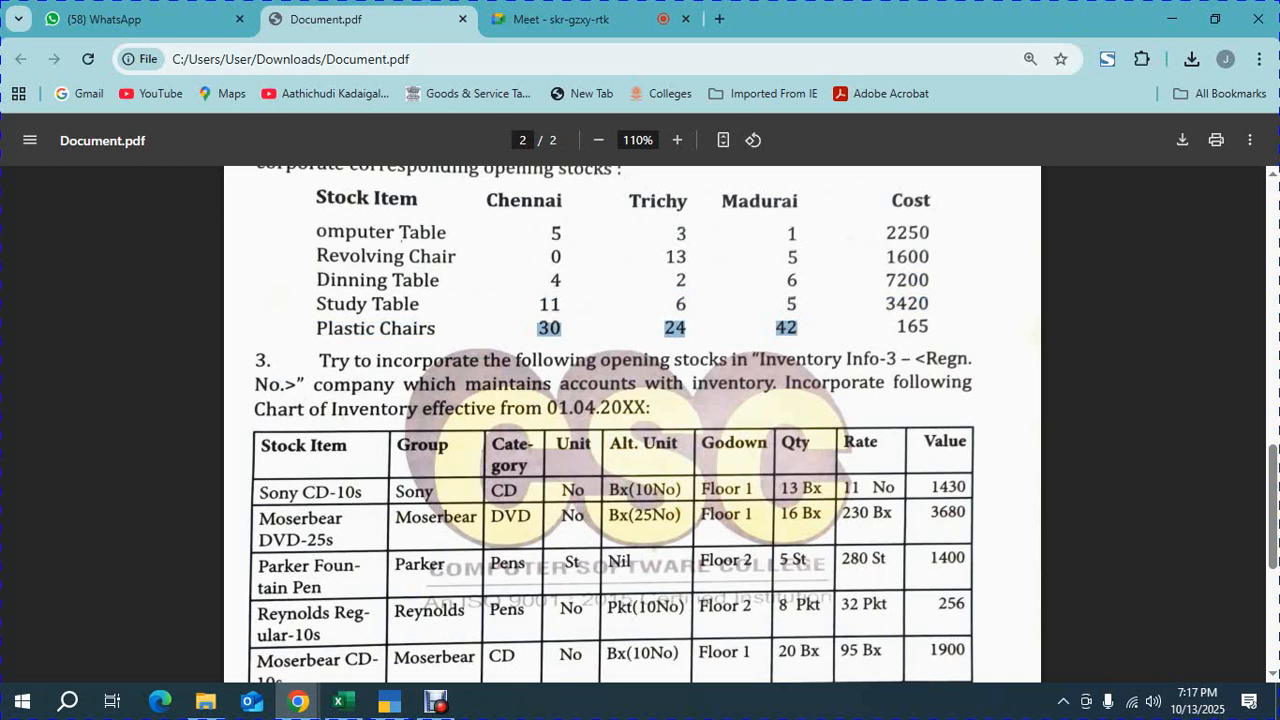
pyautogui.click(401, 233)
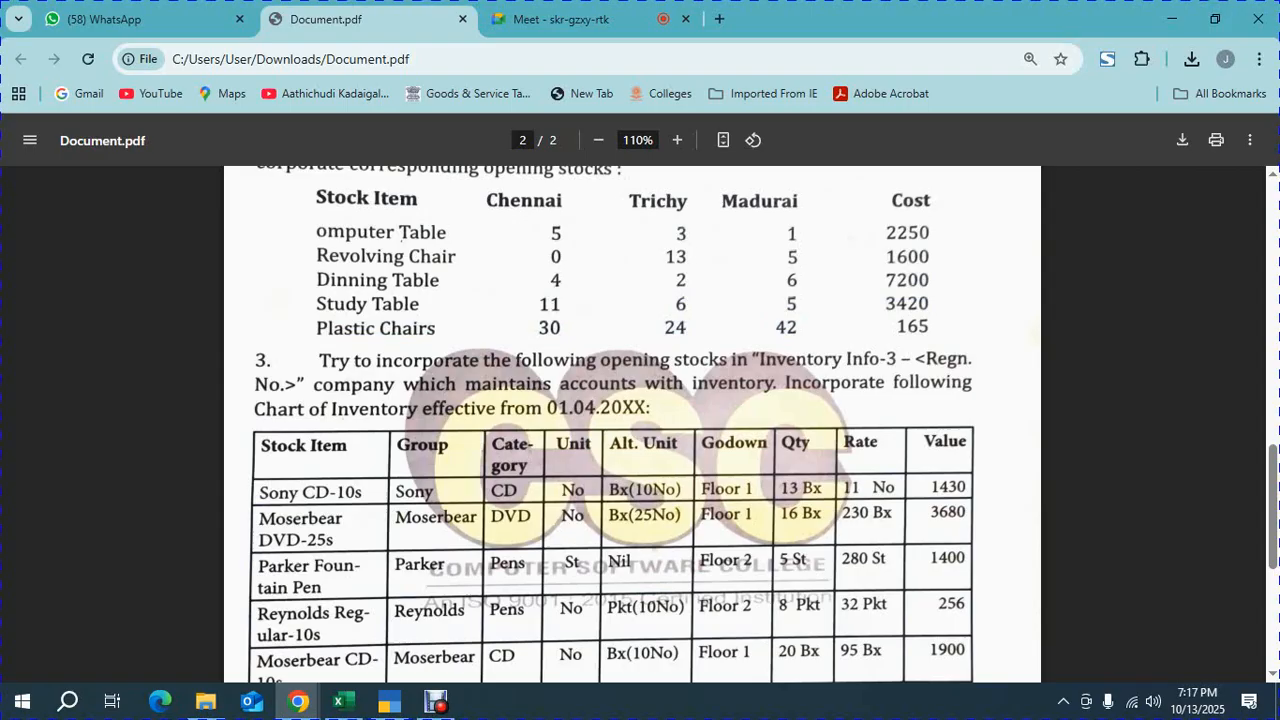
pyautogui.hotkey('alt', 'Tab')
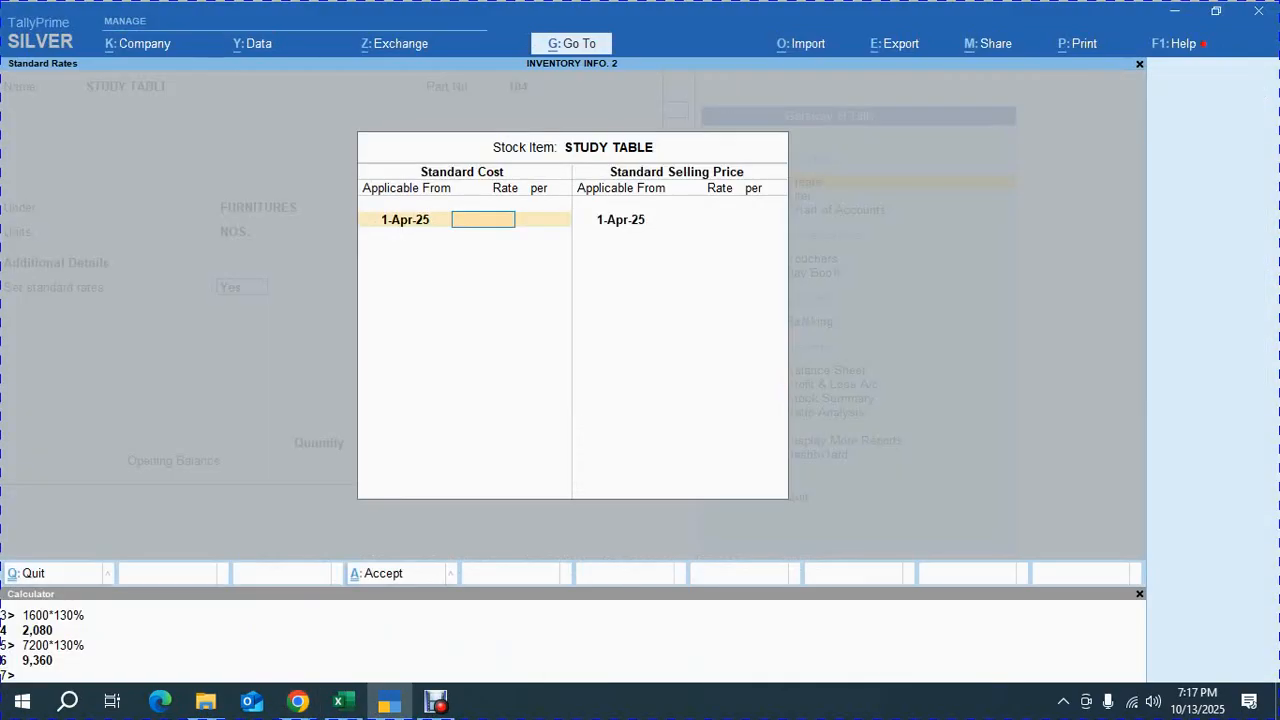
pyautogui.hotkey('alt', 'Tab')
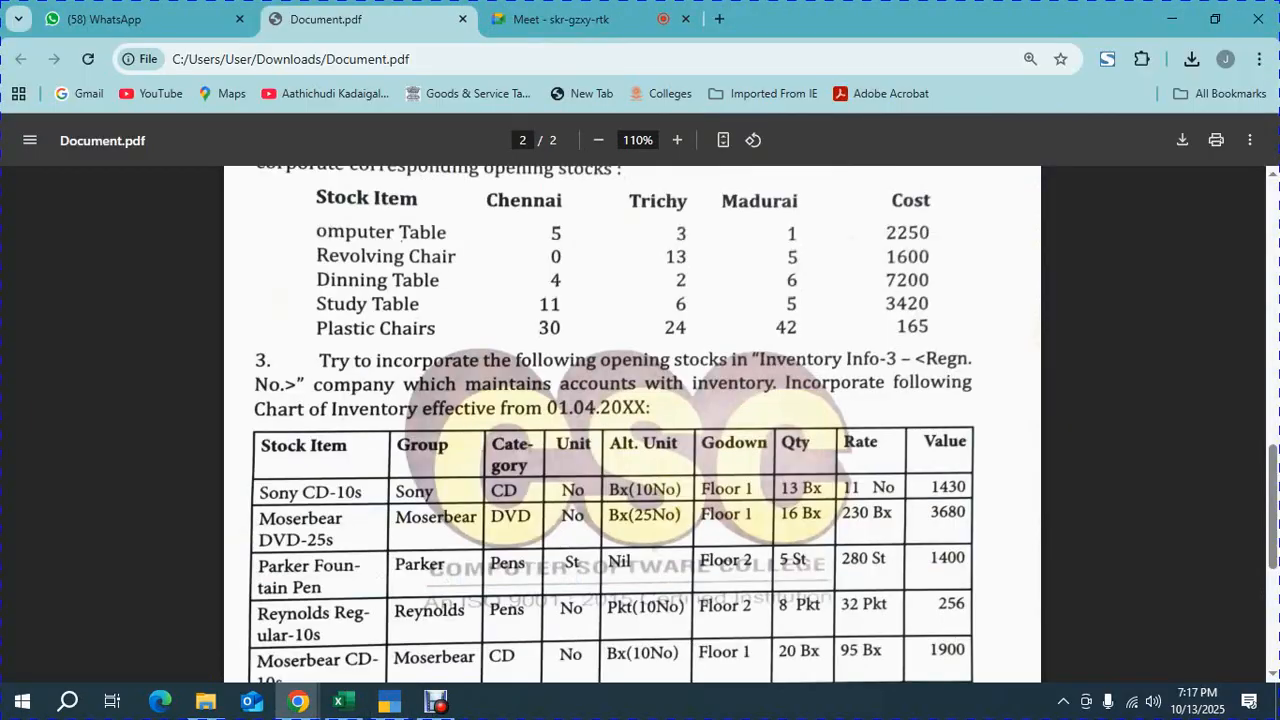
pyautogui.hotkey('alt', 'Tab')
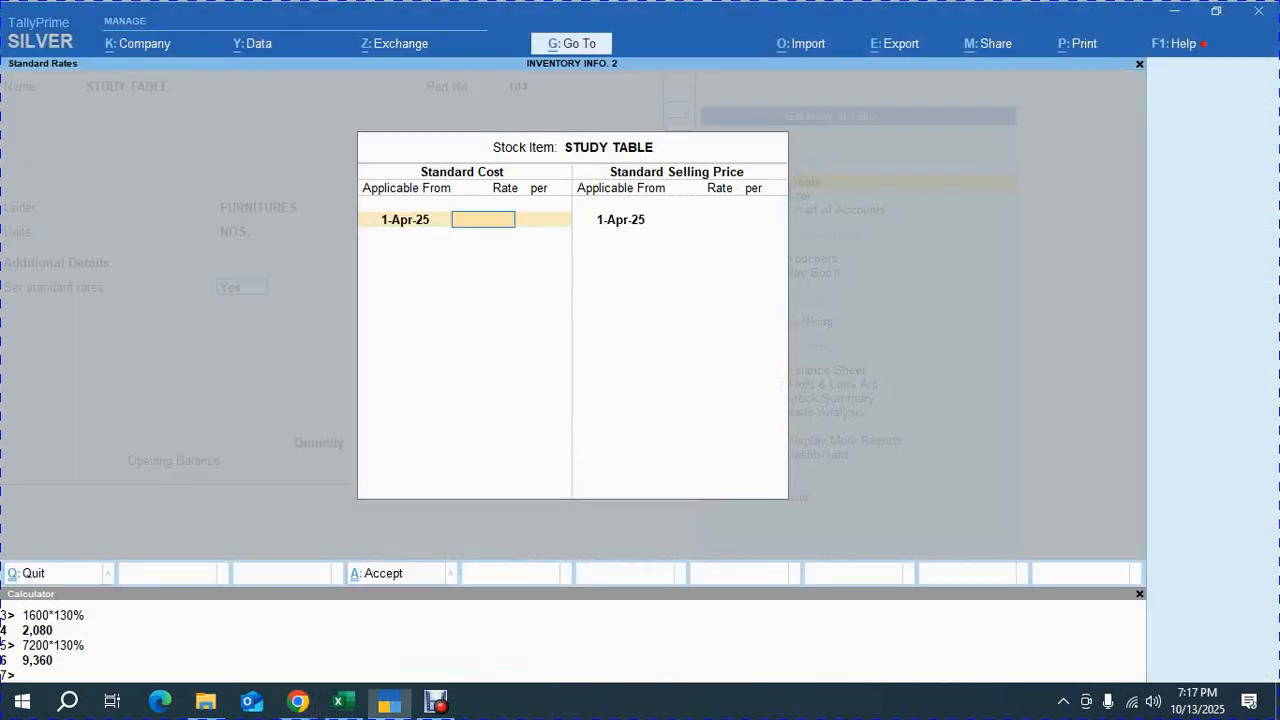
pyautogui.write('3420')
pyautogui.press('Return')
pyautogui.press('Return')
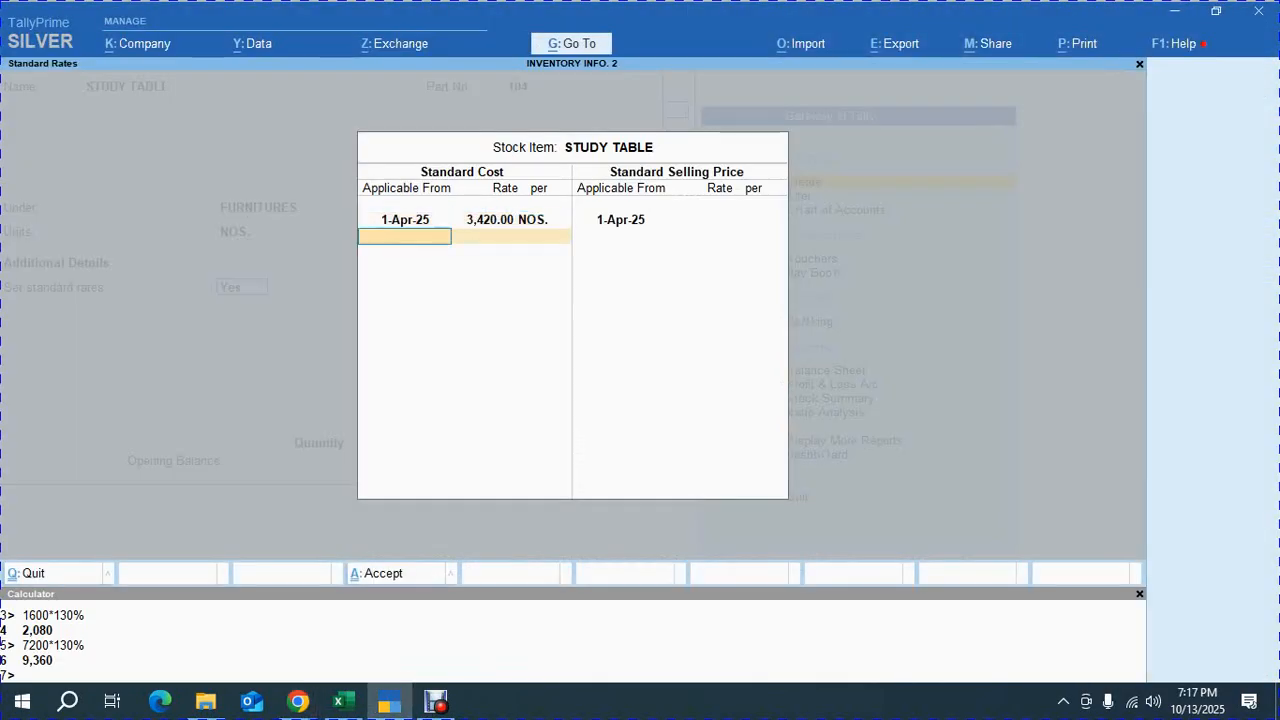
pyautogui.press('Return')
# Calculate 3420 at 120% in the calculator and set the standard selling price to 4,104
pyautogui.hotkey('ctrl', 'n')
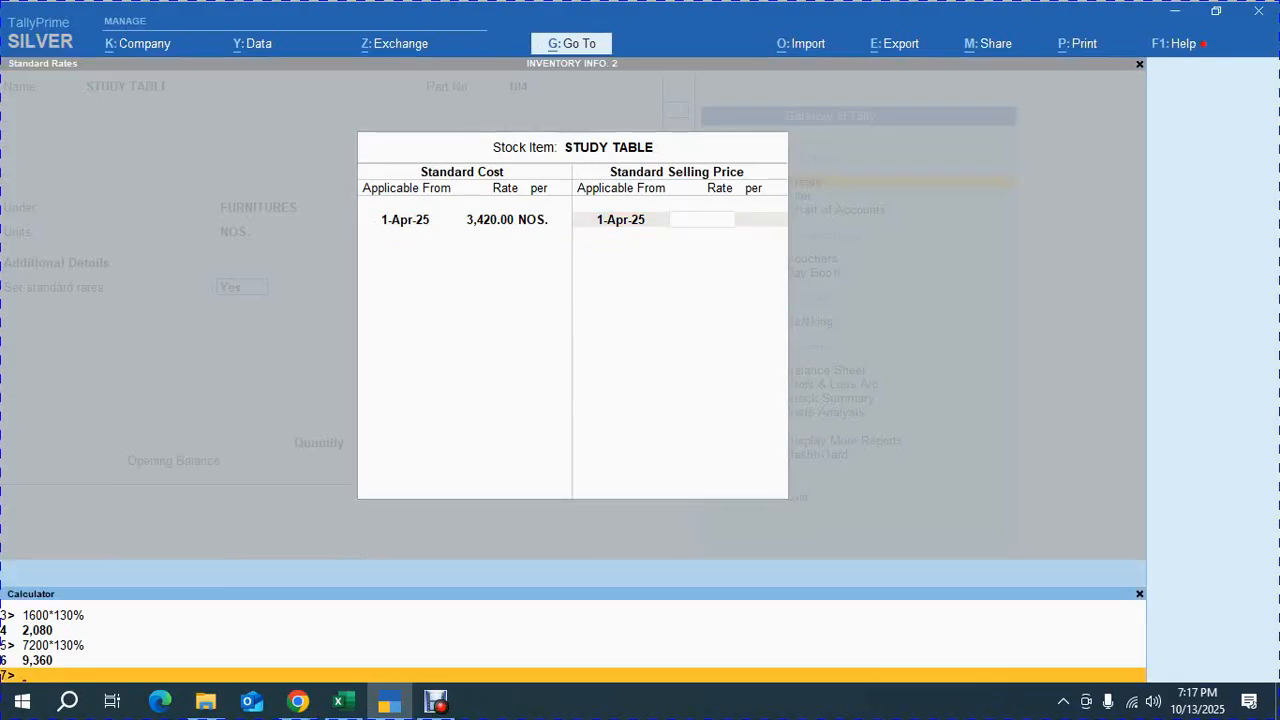
pyautogui.write('3420*1')
pyautogui.write('20%')
pyautogui.press('Return')
pyautogui.press('Return')
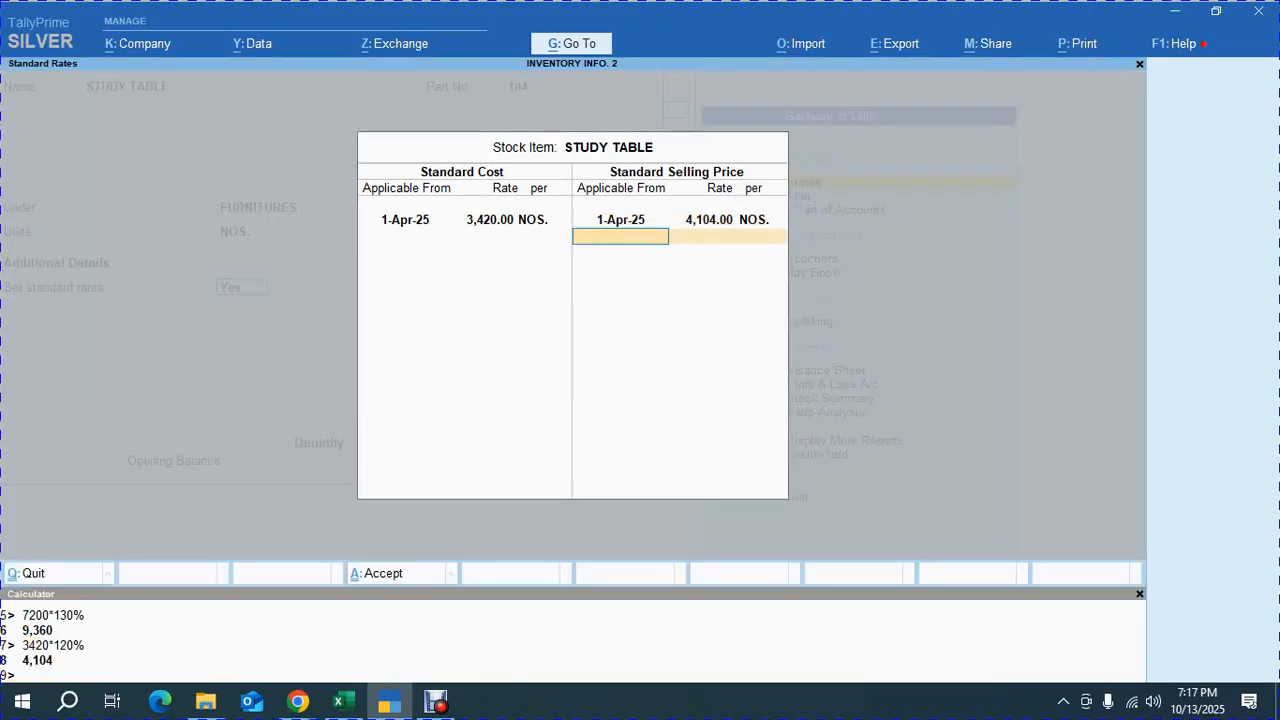
pyautogui.press('Return')
pyautogui.press('Return')
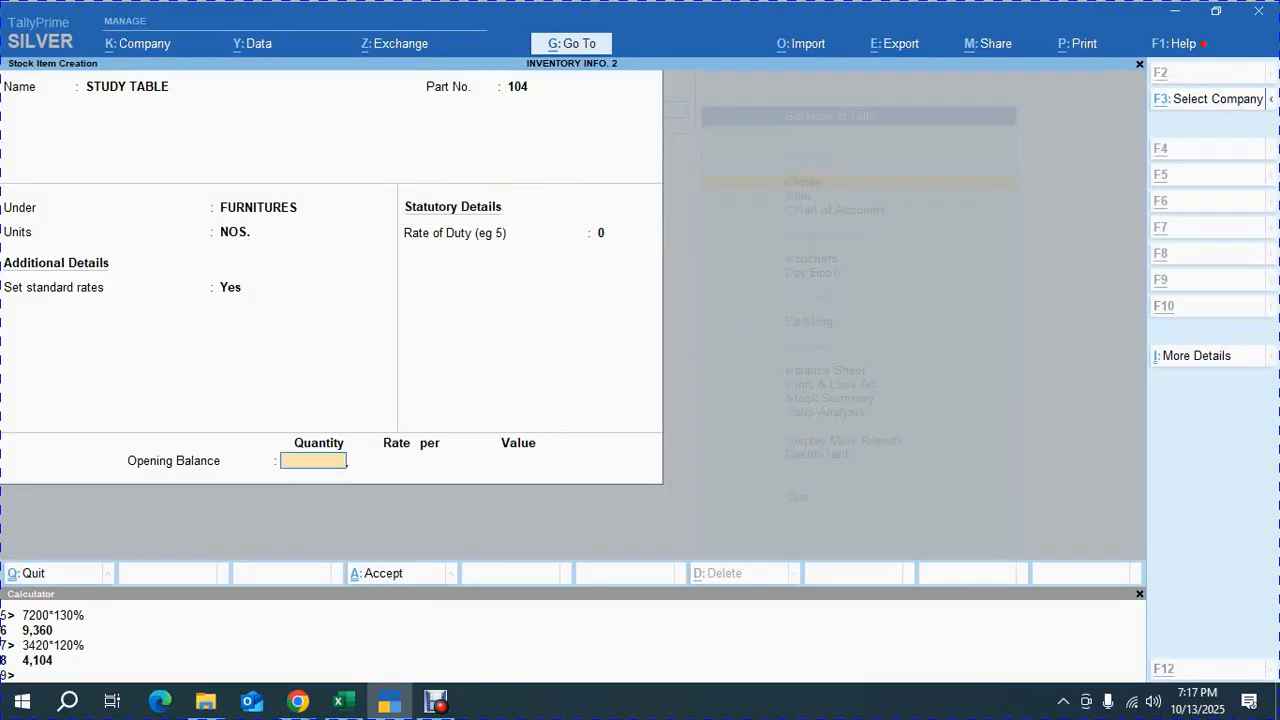
# Enter an opening balance quantity of 22 NOS for STUDY TABLE
pyautogui.hotkey('alt', 'Tab')
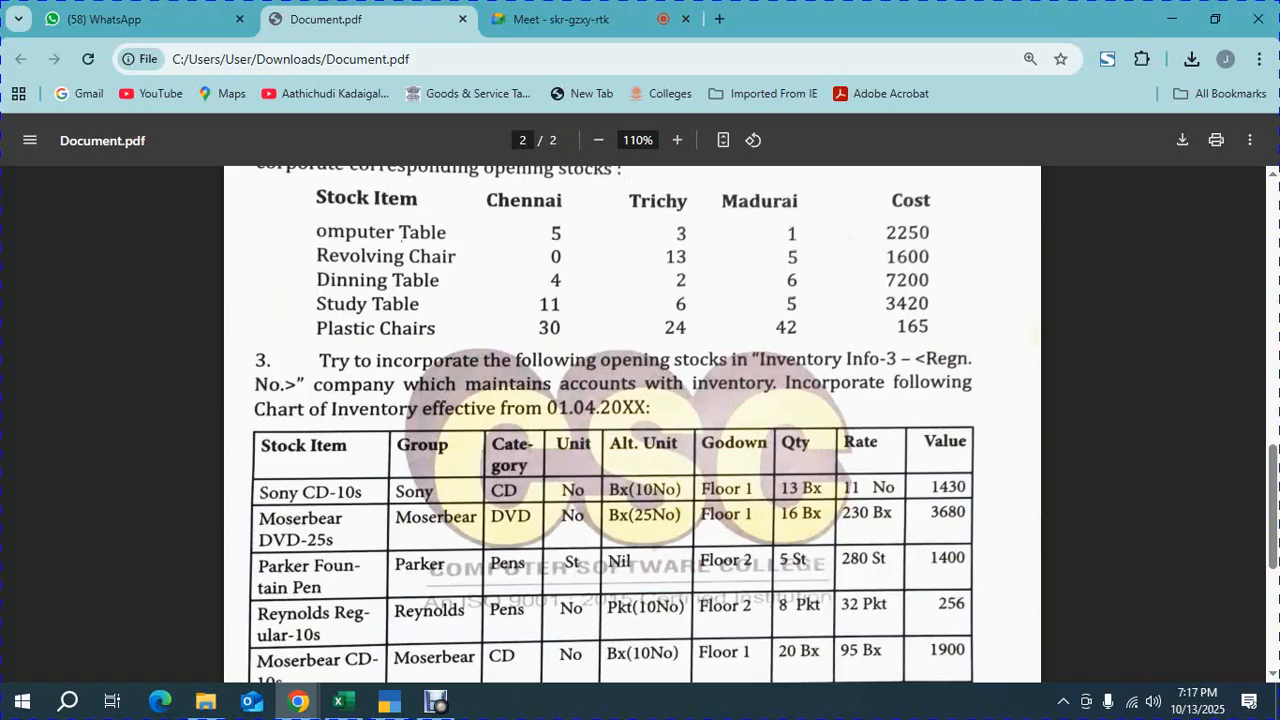
pyautogui.hotkey('alt', 'Tab')
pyautogui.write('2')
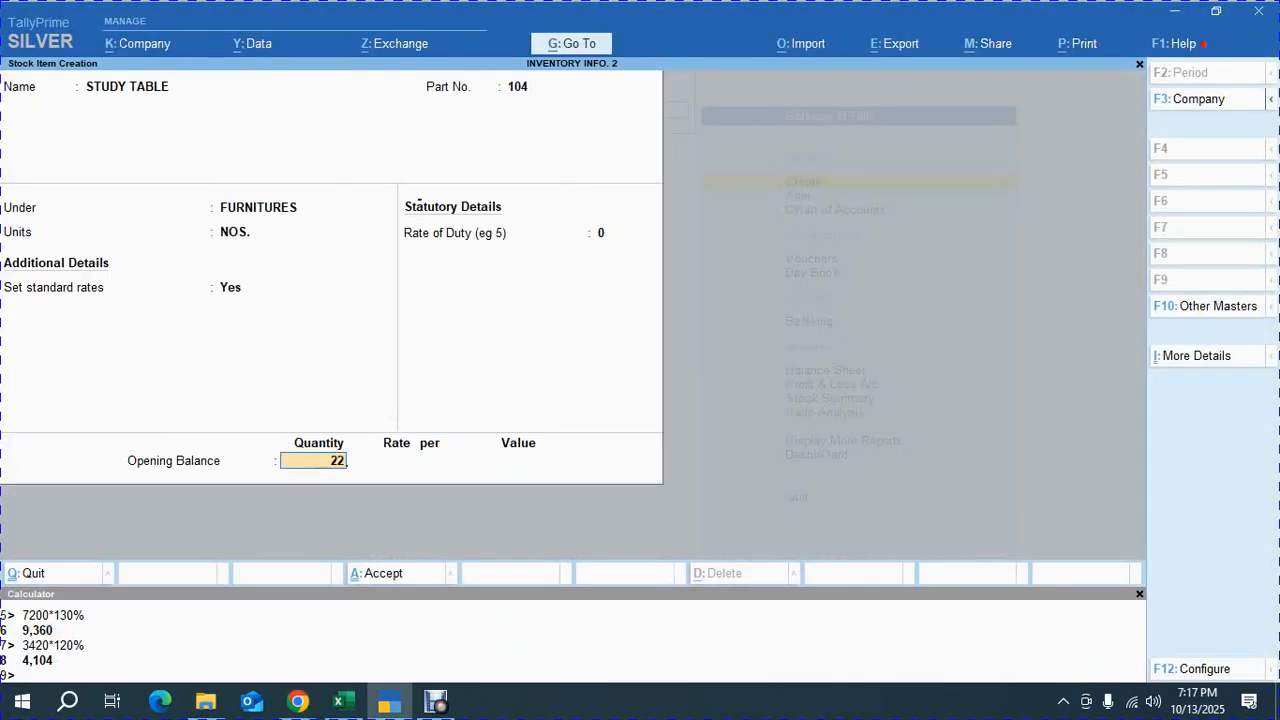
pyautogui.press('Return')
# Allocate 11 NOS to the CHENNAI godown at a rate of 3,420
pyautogui.press('Down')
pyautogui.press('Down')
pyautogui.press('Down')
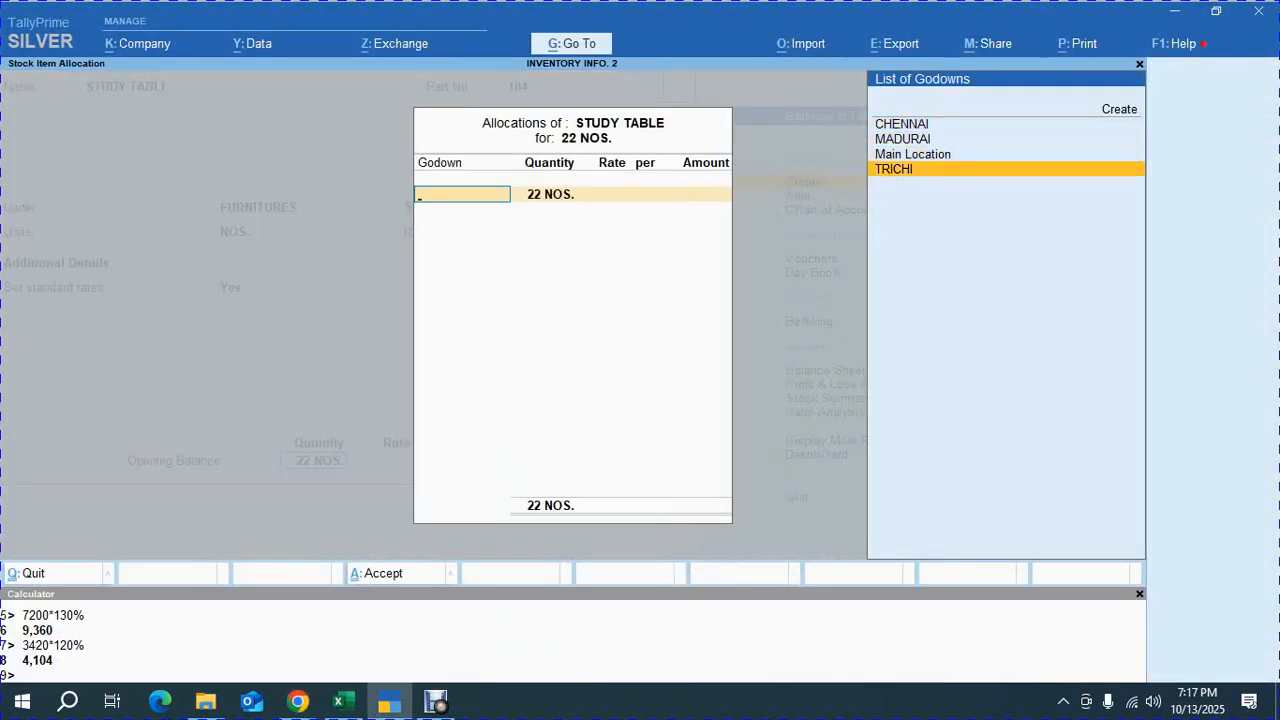
pyautogui.press('Up')
pyautogui.press('Up')
pyautogui.press('Return')
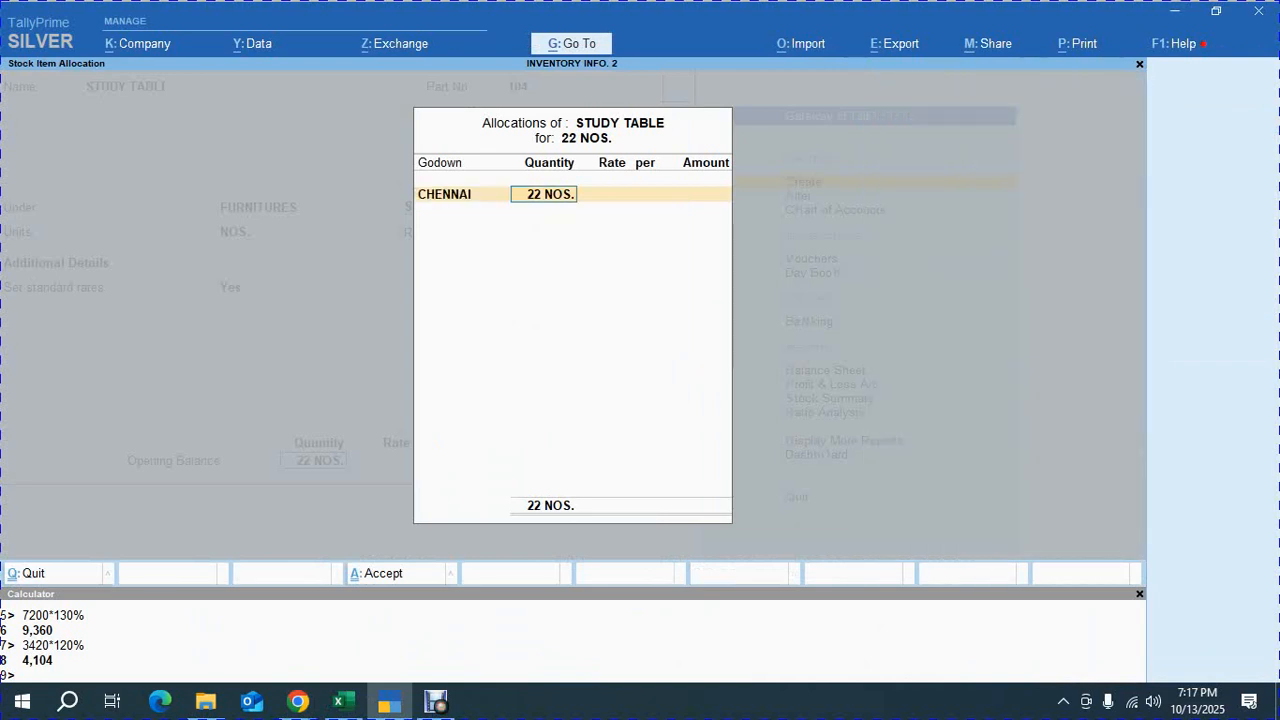
pyautogui.hotkey('alt', 'Tab')
pyautogui.scroll(2, 632, 420)
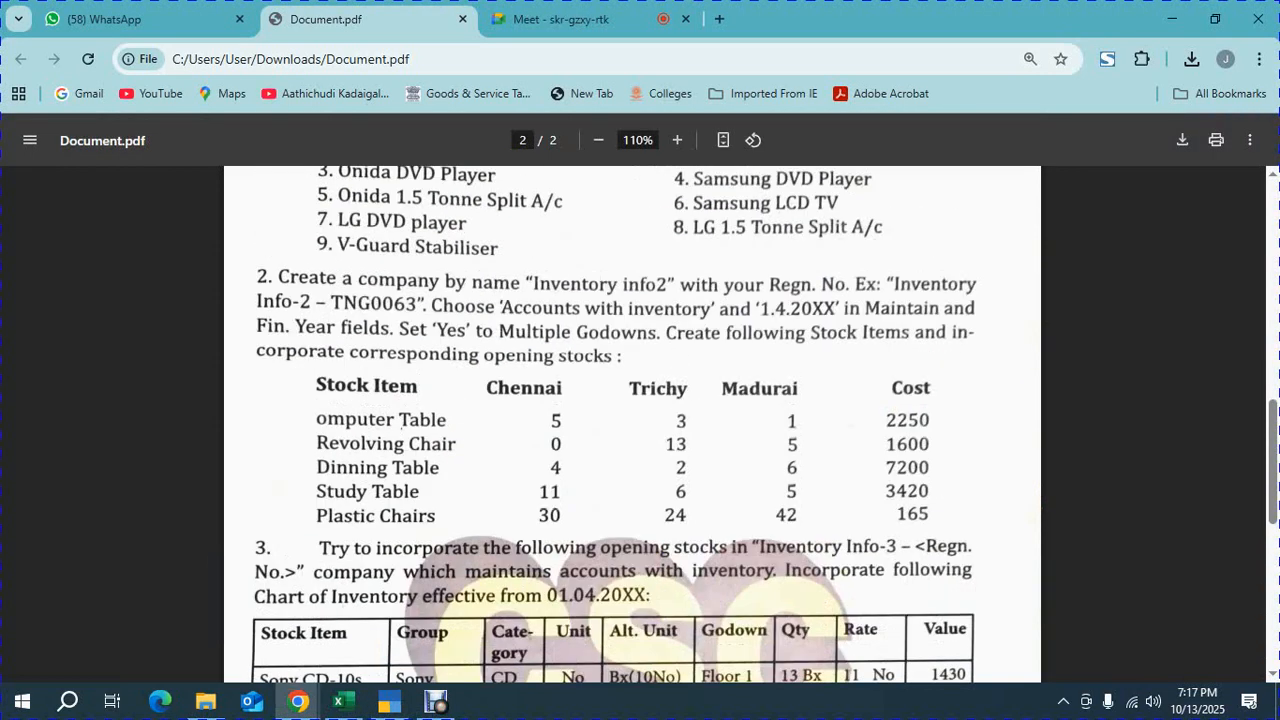
pyautogui.hotkey('alt', 'Tab')
pyautogui.write('11')
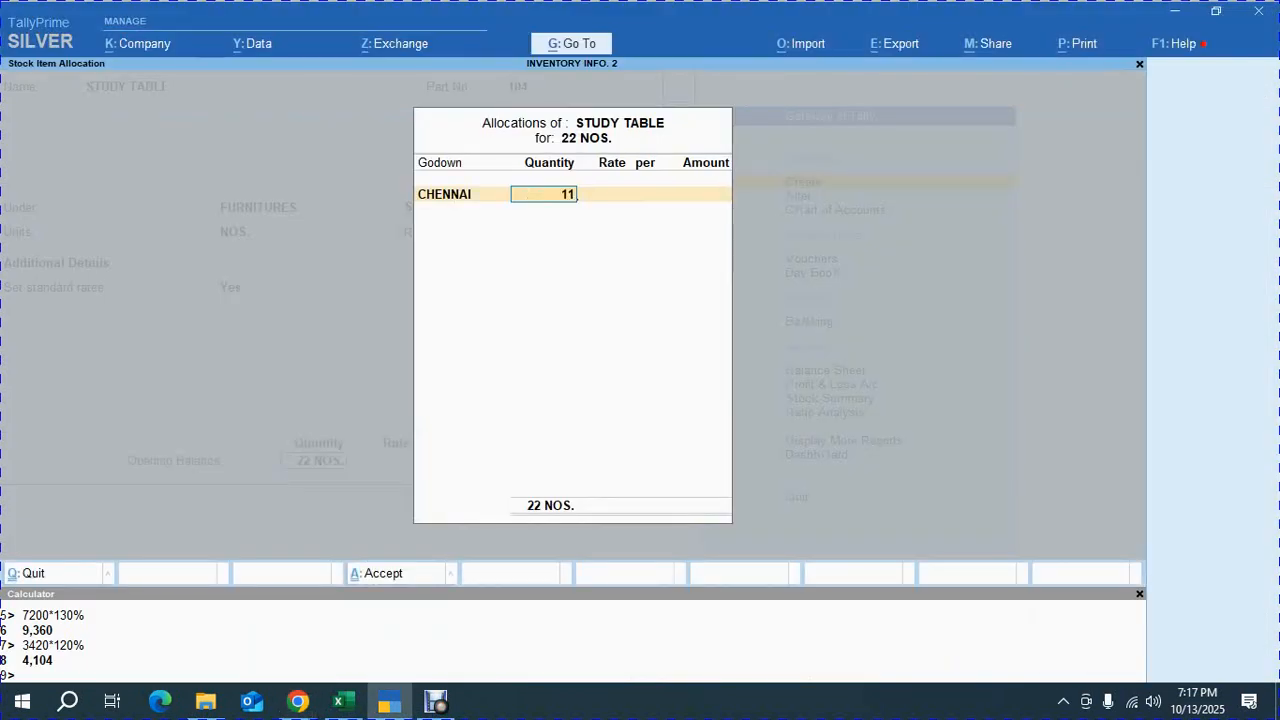
pyautogui.press('Return')
pyautogui.hotkey('alt', 'Tab')
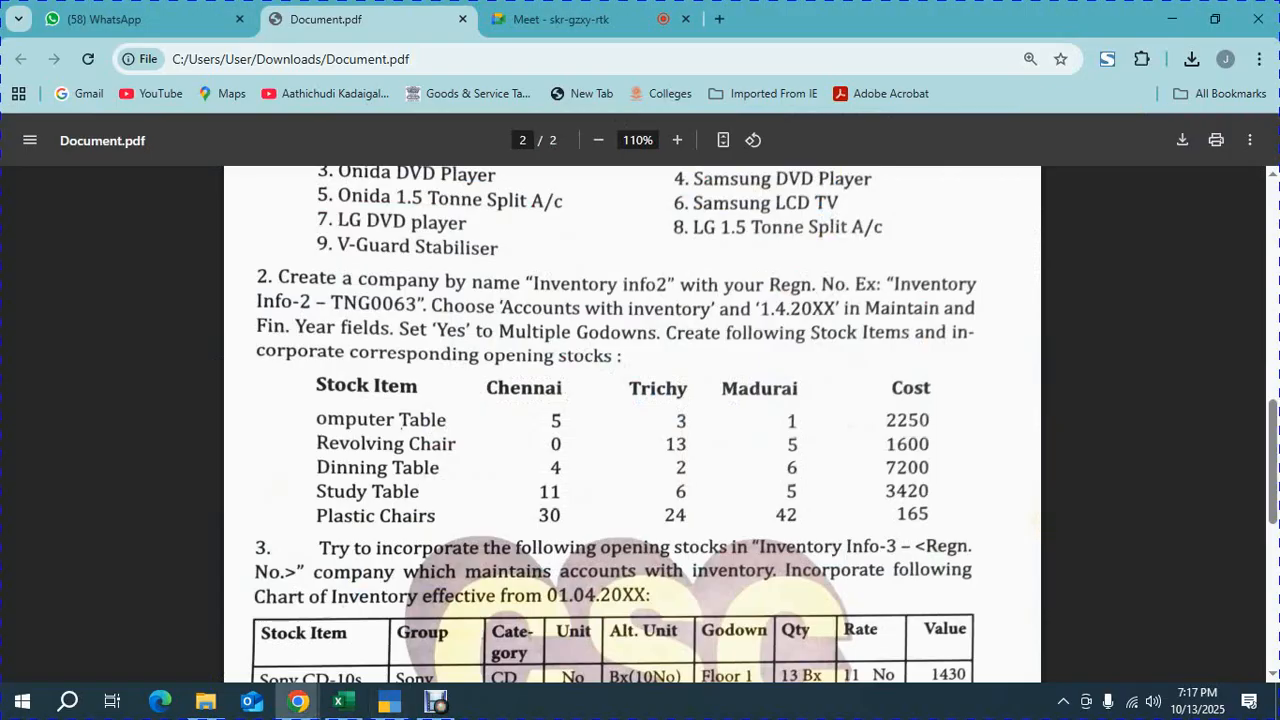
pyautogui.hotkey('alt', 'Tab')
pyautogui.write('3420')
pyautogui.press('Return')
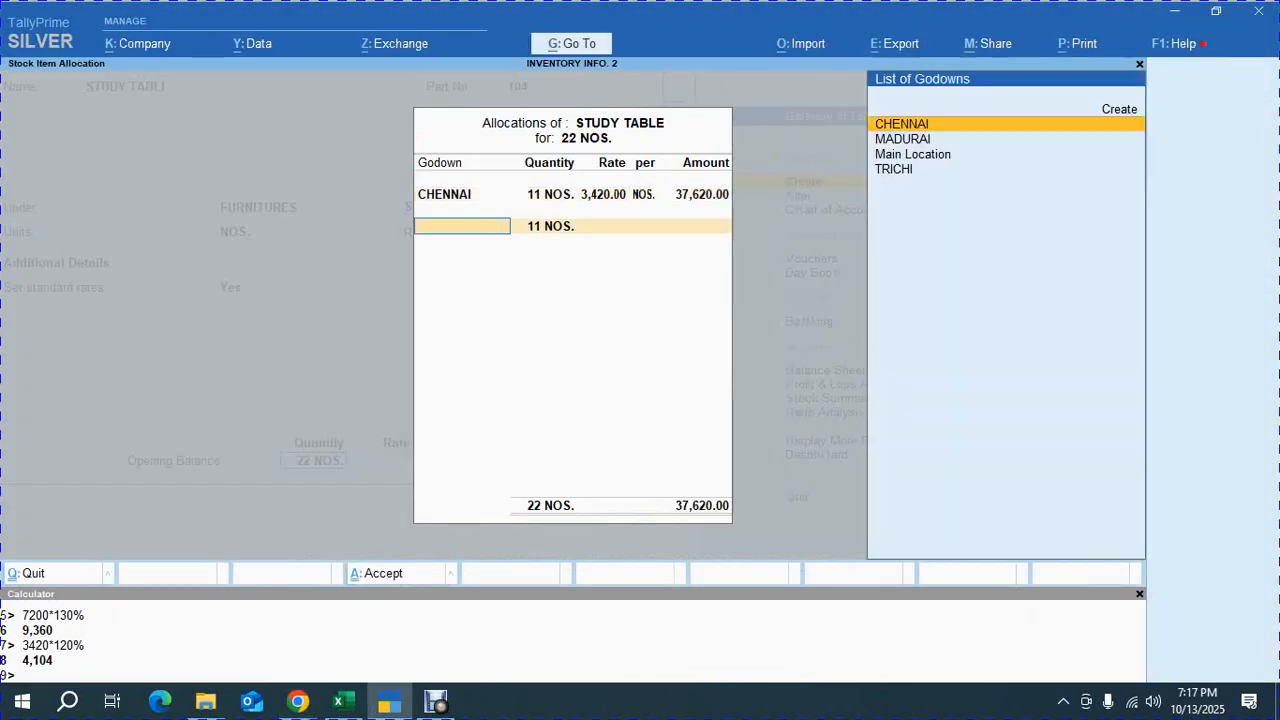
# Allocate 6 NOS to the TRICHI godown at a rate of 3,420
pyautogui.press('Down')
pyautogui.press('Down')
pyautogui.press('Down')
pyautogui.press('Return')
pyautogui.hotkey('alt', 'Tab')
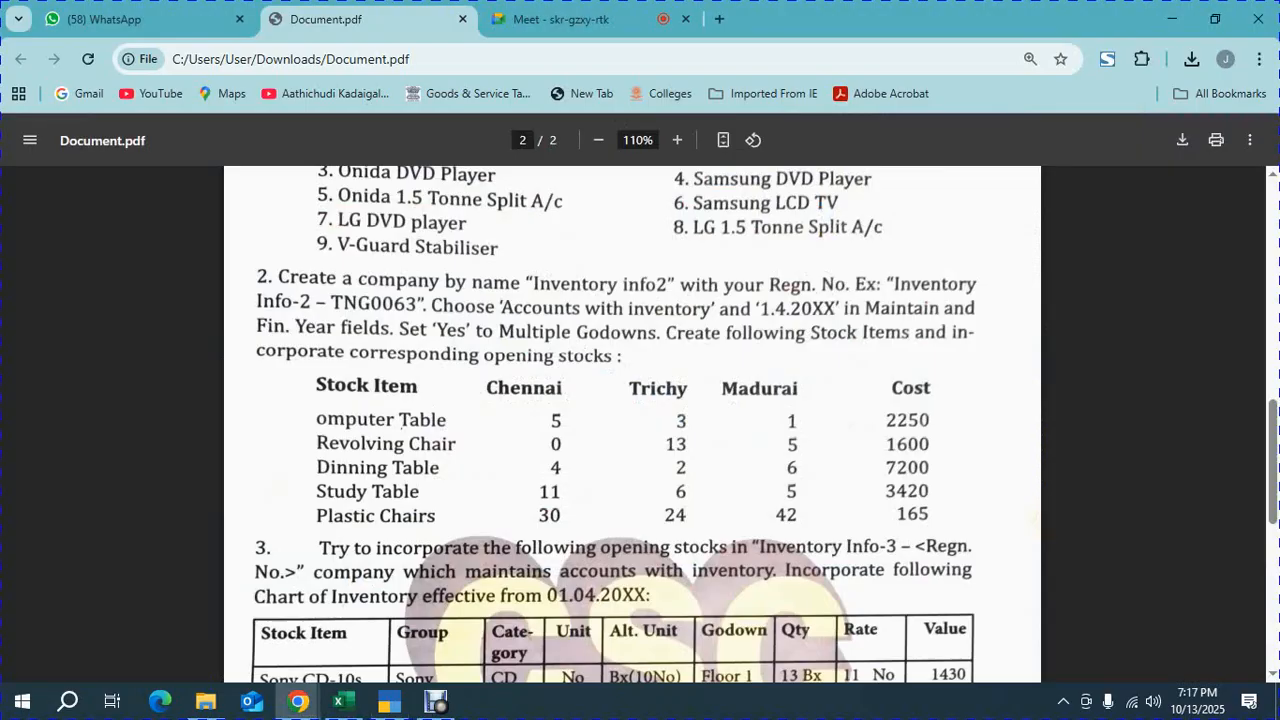
pyautogui.hotkey('alt', 'Tab')
pyautogui.write('6')
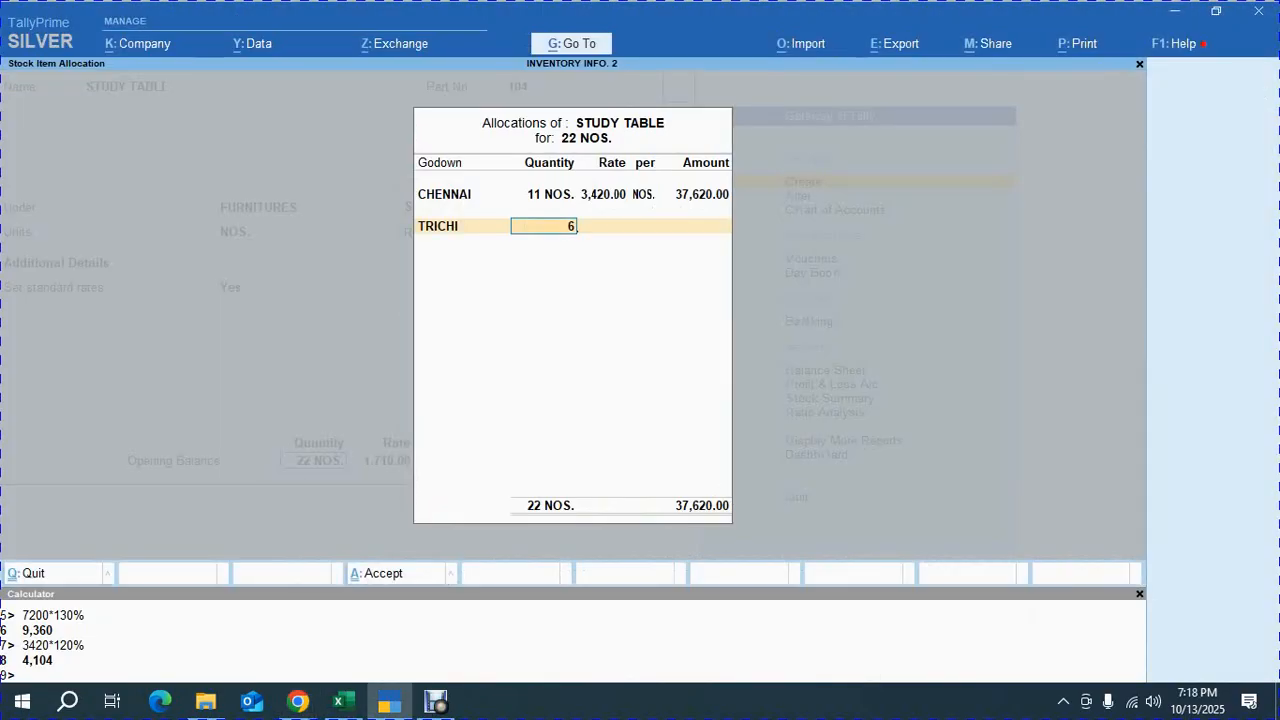
pyautogui.press('Return')
pyautogui.write('3420')
pyautogui.press('Return')
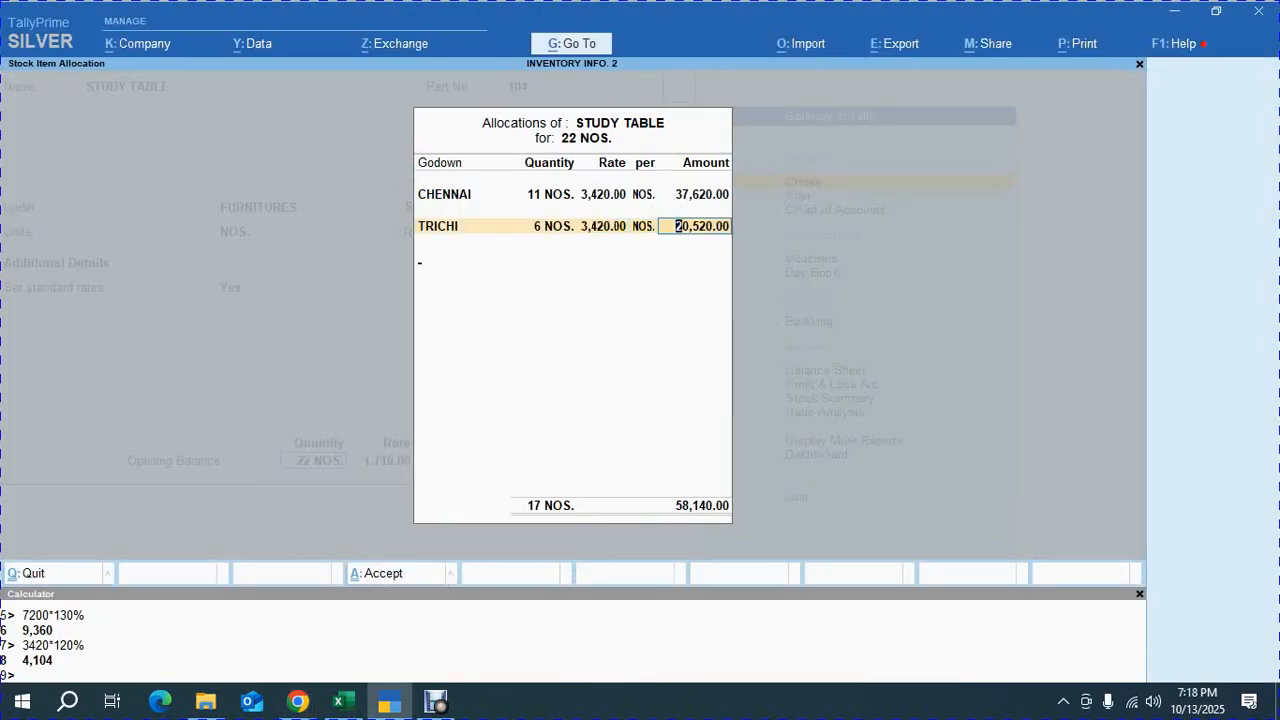
# Allocate the remaining 5 NOS to the MADURAI godown at 3,420 and save the STUDY TABLE item
pyautogui.press('Return')
pyautogui.press('Down')
pyautogui.press('Return')
pyautogui.press('Return')
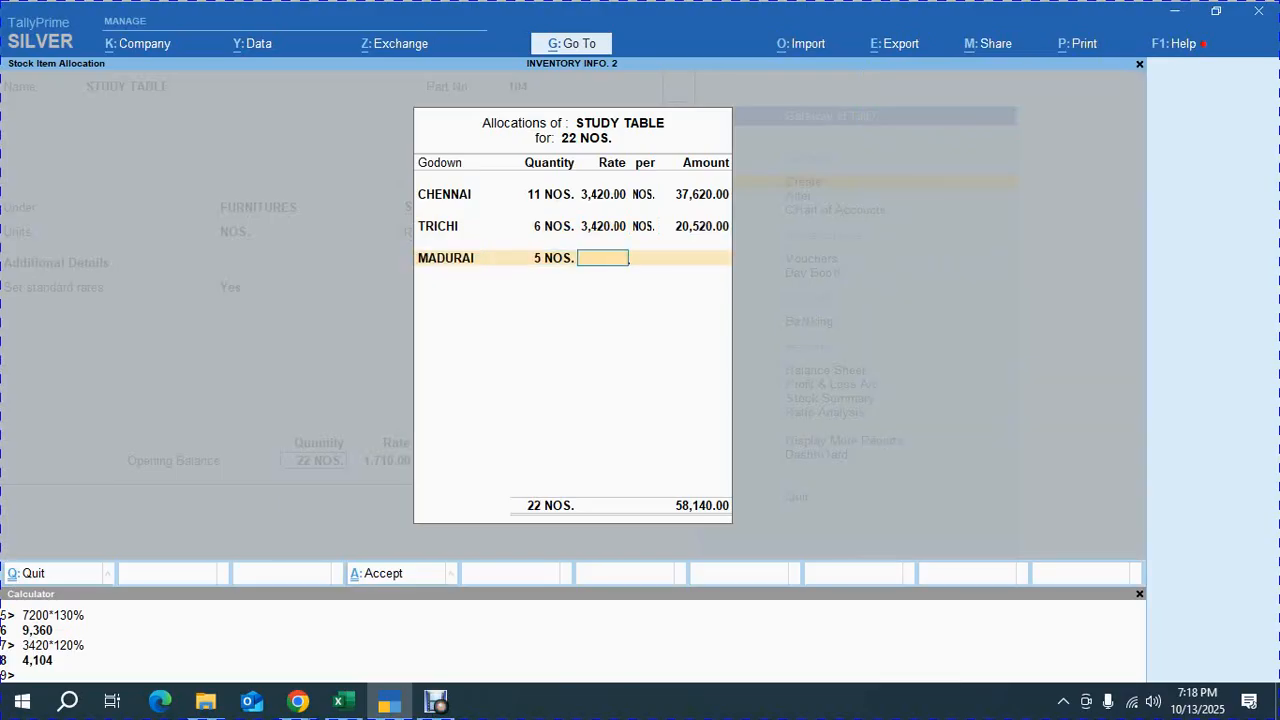
pyautogui.write('3,420')
pyautogui.press('Return')
pyautogui.press('Return')
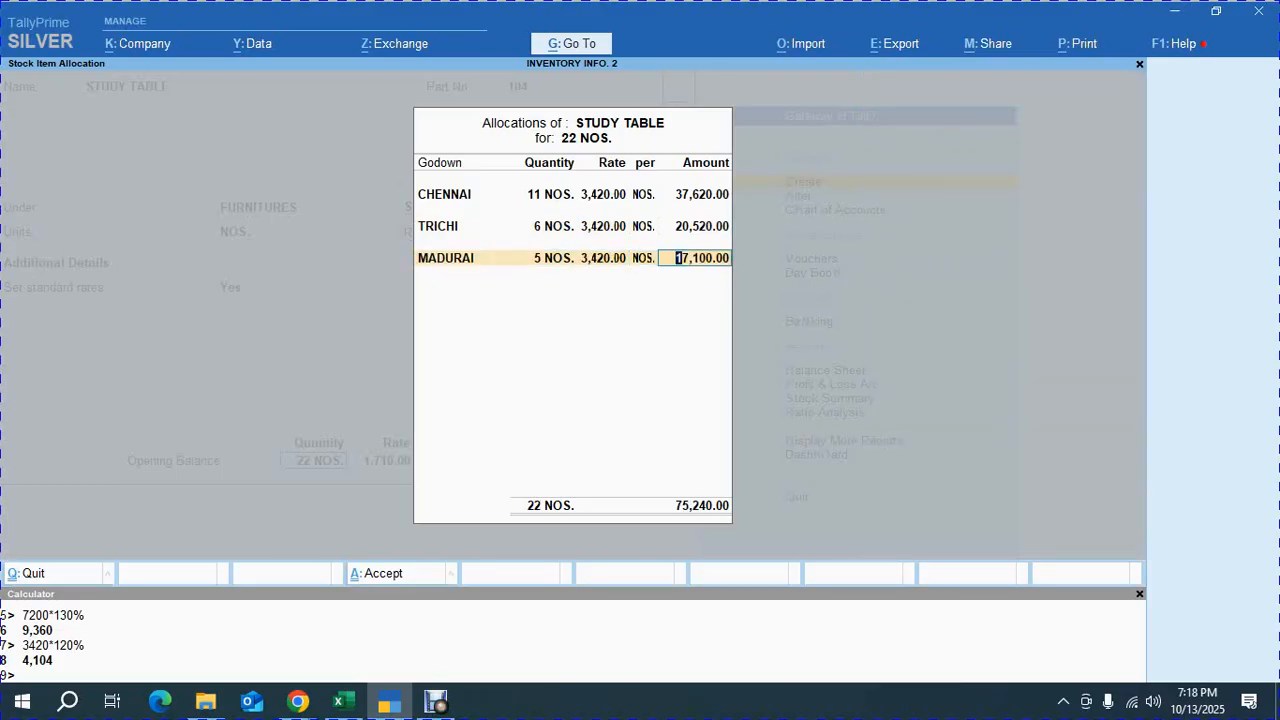
pyautogui.press('Return')
pyautogui.press('Return')
pyautogui.press('y')
# Start a new stock item named PLASTIC CHAIRS with part number 106
pyautogui.hotkey('alt', 'Tab')
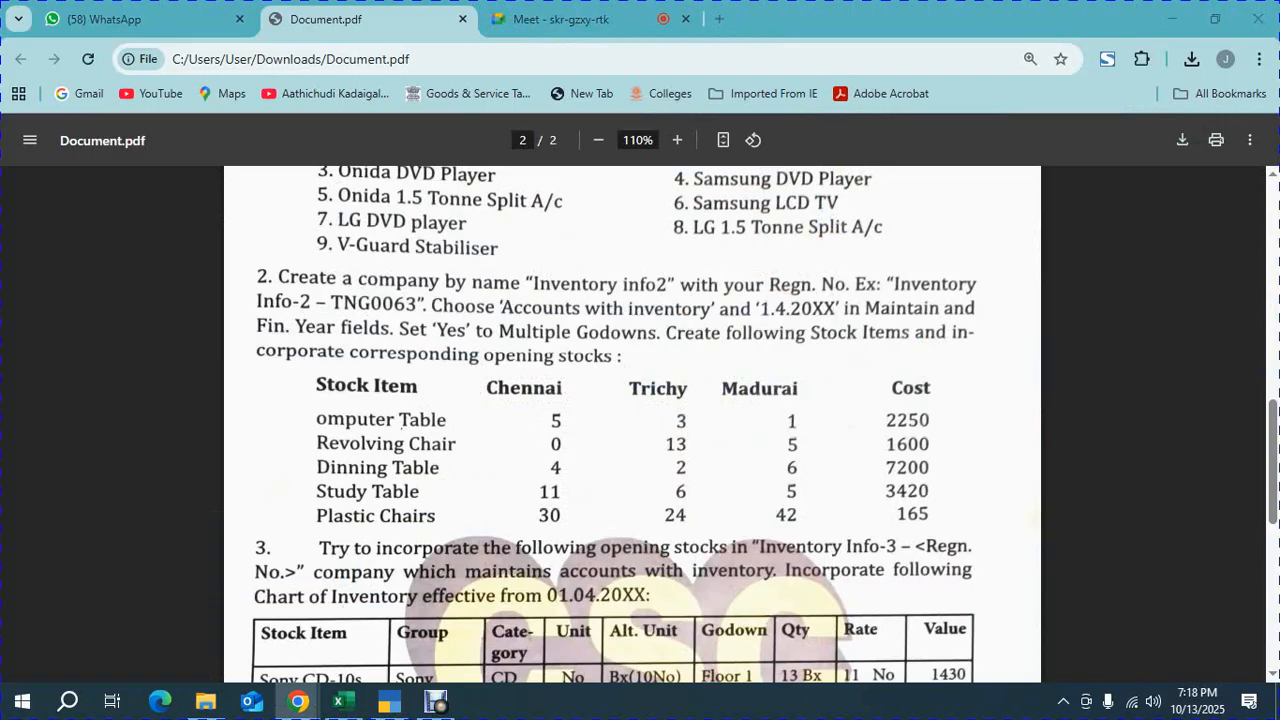
pyautogui.hotkey('alt', 'Tab')
pyautogui.write('PLASTIC')
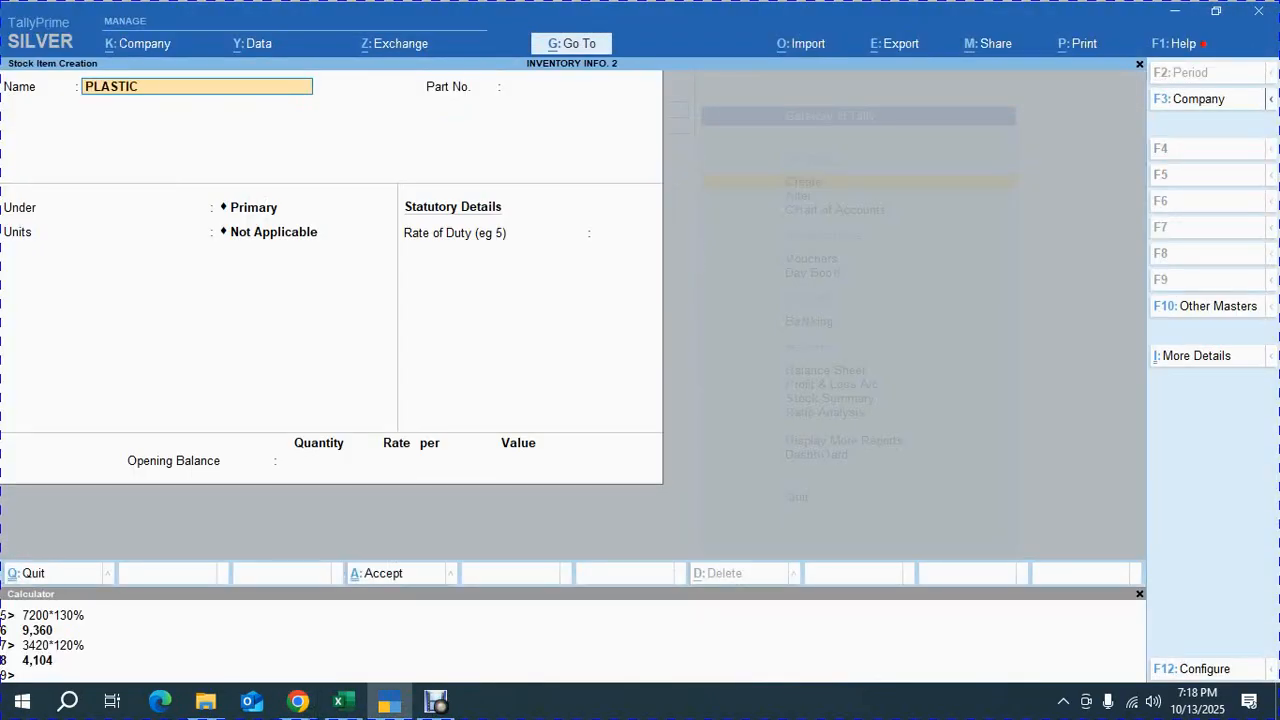
pyautogui.write(' CHAIRS')
pyautogui.press('Return')
pyautogui.hotkey('alt', 'Tab')
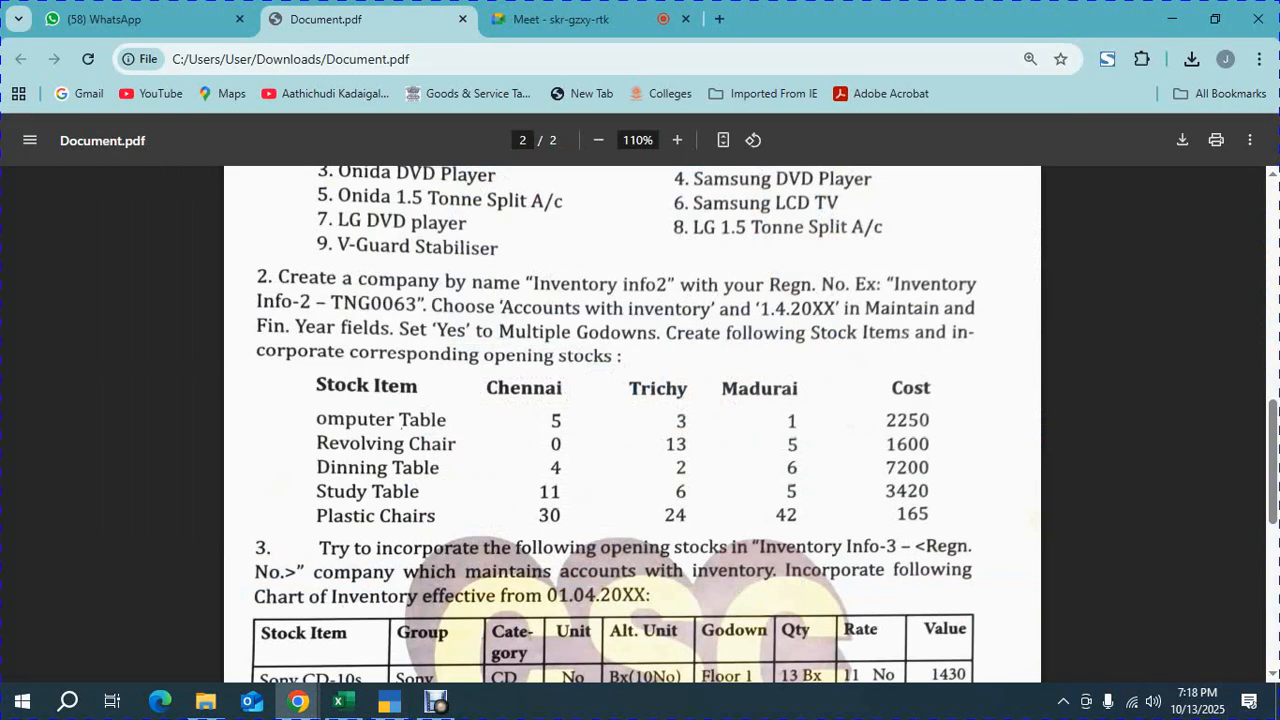
pyautogui.hotkey('alt', 'Tab')
pyautogui.write('106')
pyautogui.press('Return')
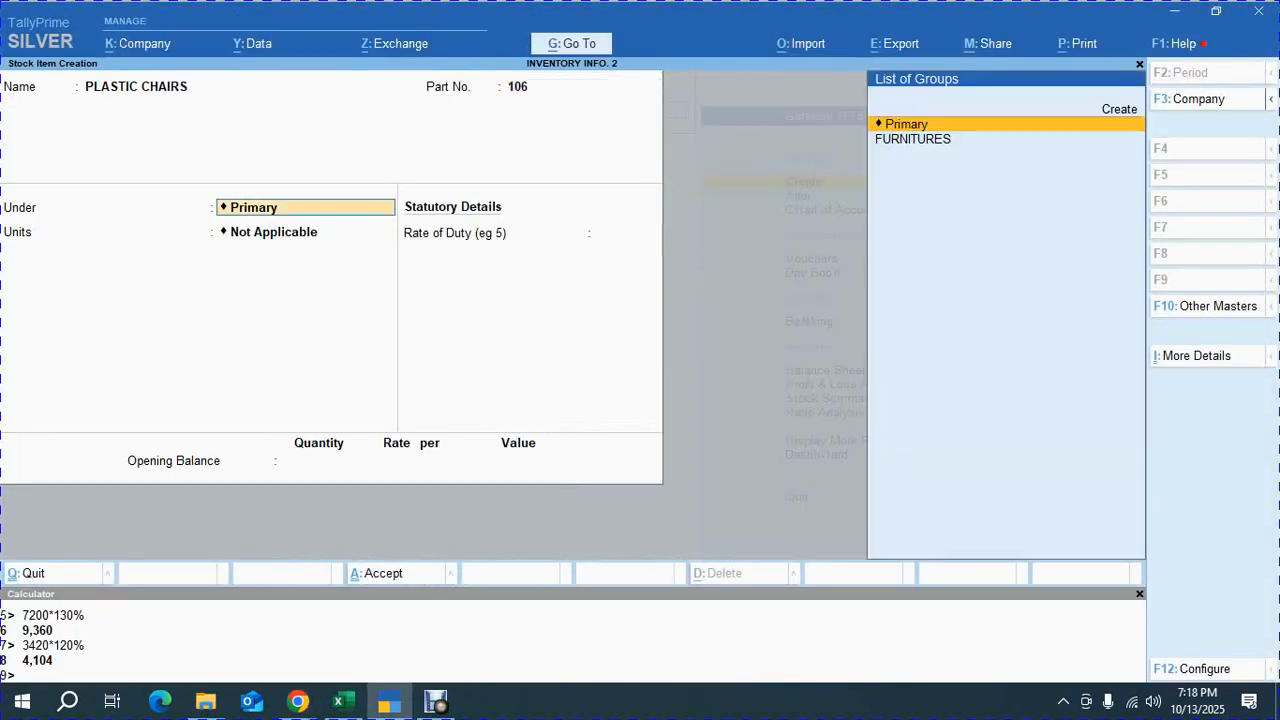
# Place PLASTIC CHAIRS under FURNITURES with NOS units
pyautogui.press('Down')
pyautogui.press('Return')
# Enable standard rates with a standard cost of 165 and a standard selling price of 190 per NOS
pyautogui.press('Return')
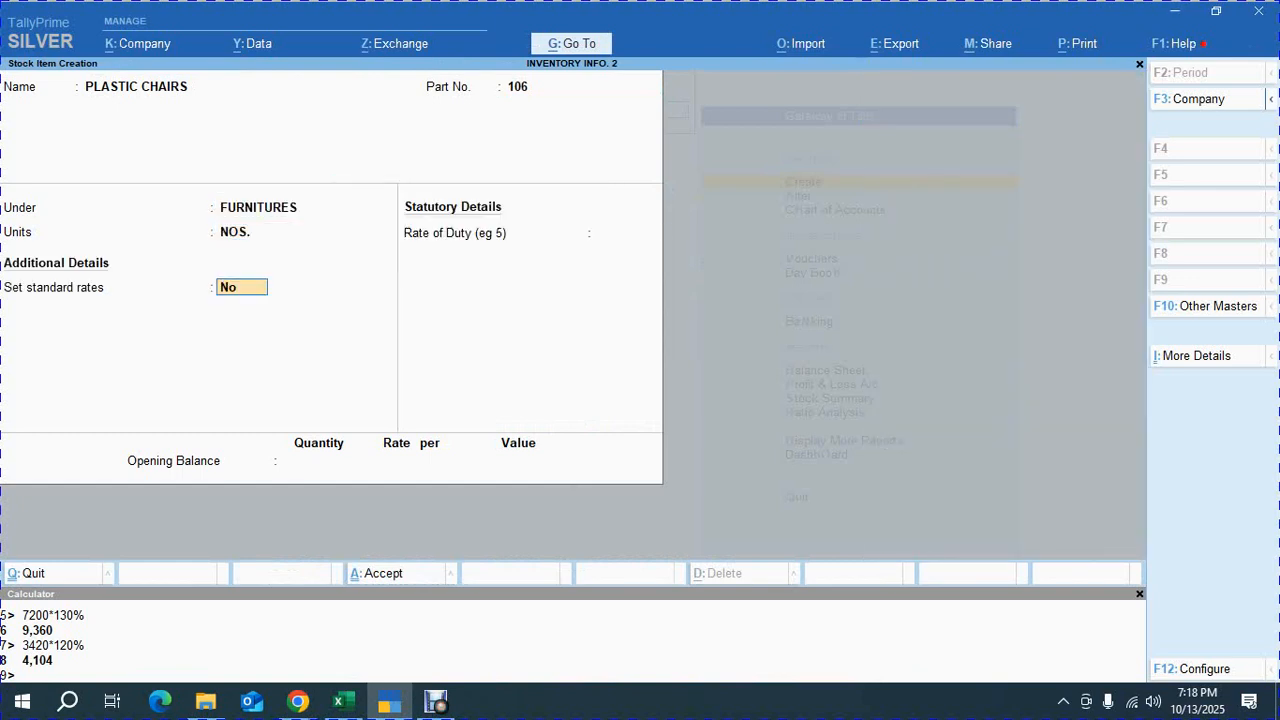
pyautogui.write('Y')
pyautogui.press('Return')
pyautogui.press('Return')
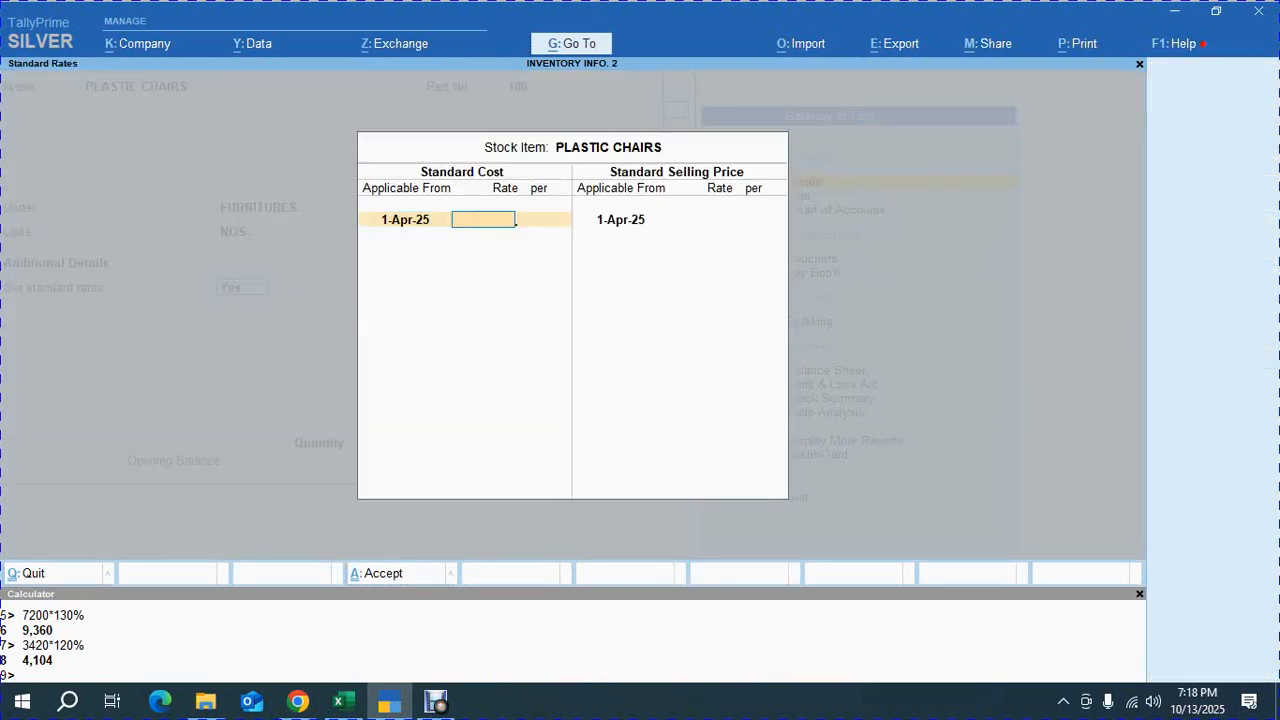
pyautogui.hotkey('alt', 'Tab')
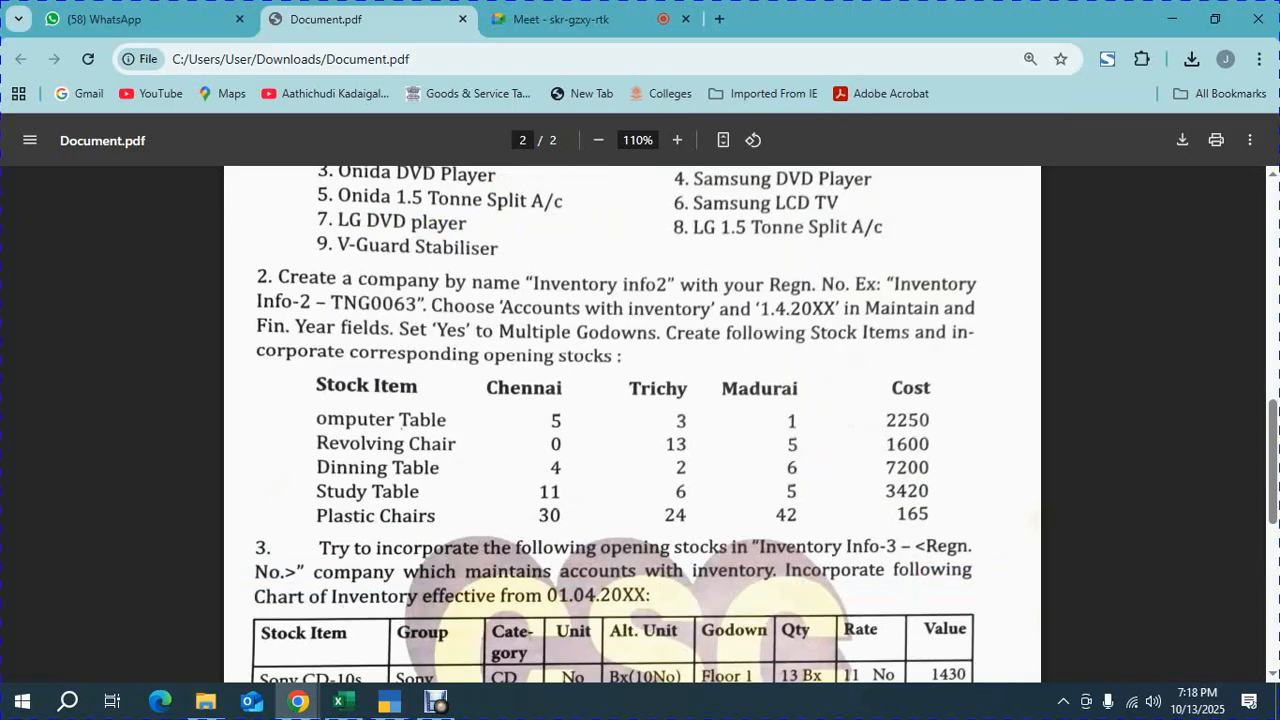
pyautogui.hotkey('alt', 'Tab')
pyautogui.write('165')
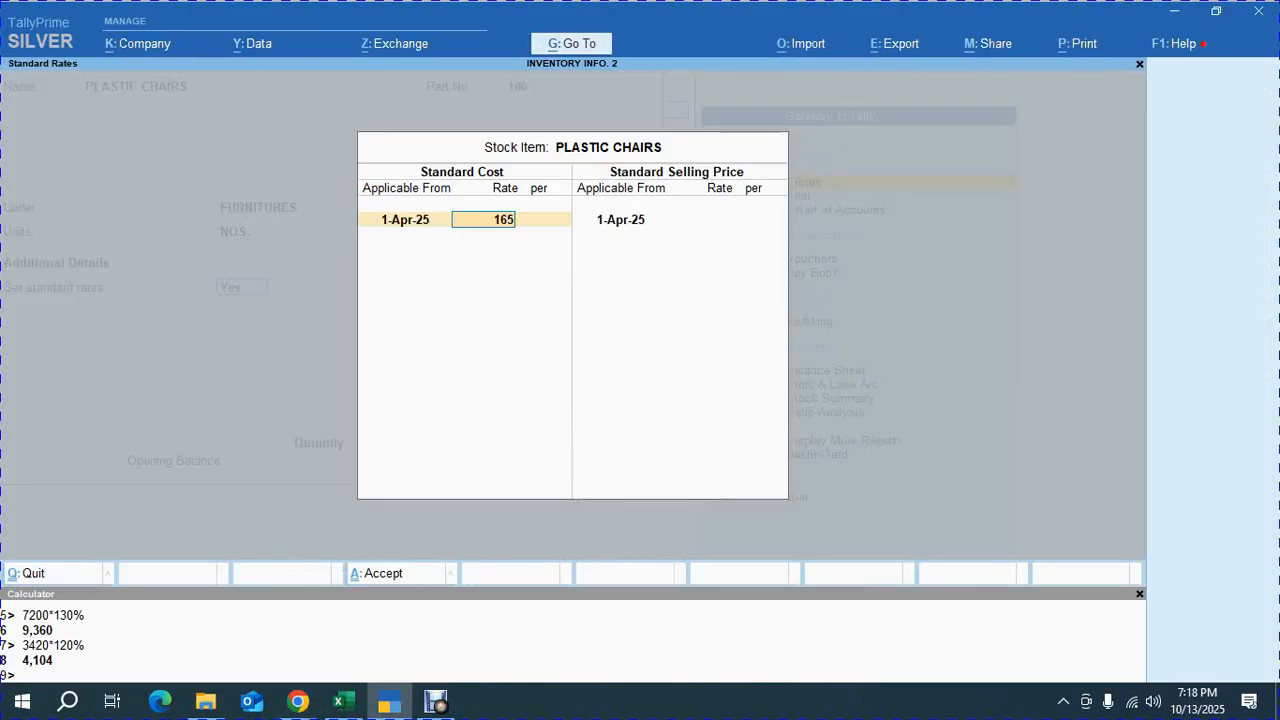
pyautogui.press('Return')
pyautogui.press('Return')
pyautogui.press('Return')
pyautogui.write('190')
pyautogui.press('Return')
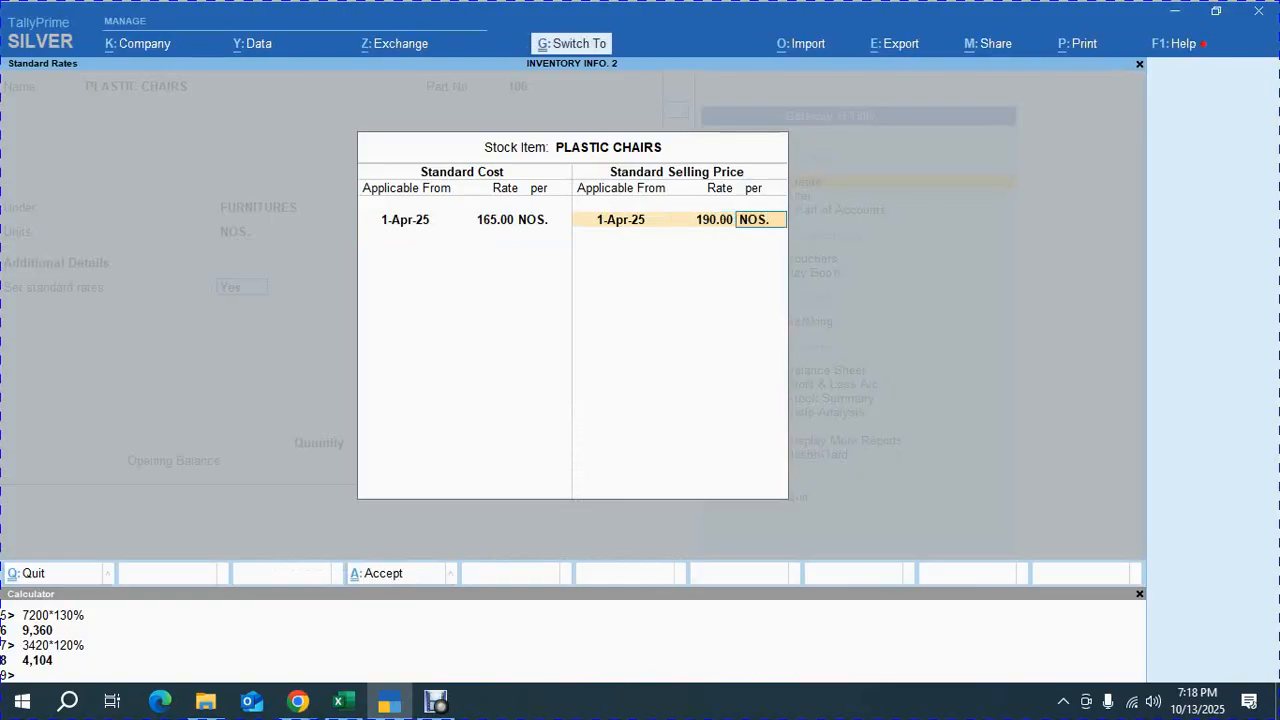
pyautogui.press('Return')
pyautogui.press('Return')
pyautogui.press('Return')
# Enter an opening balance quantity of 96 for PLASTIC CHAIRS after checking the exercise sheet
pyautogui.hotkey('alt', 'Tab')
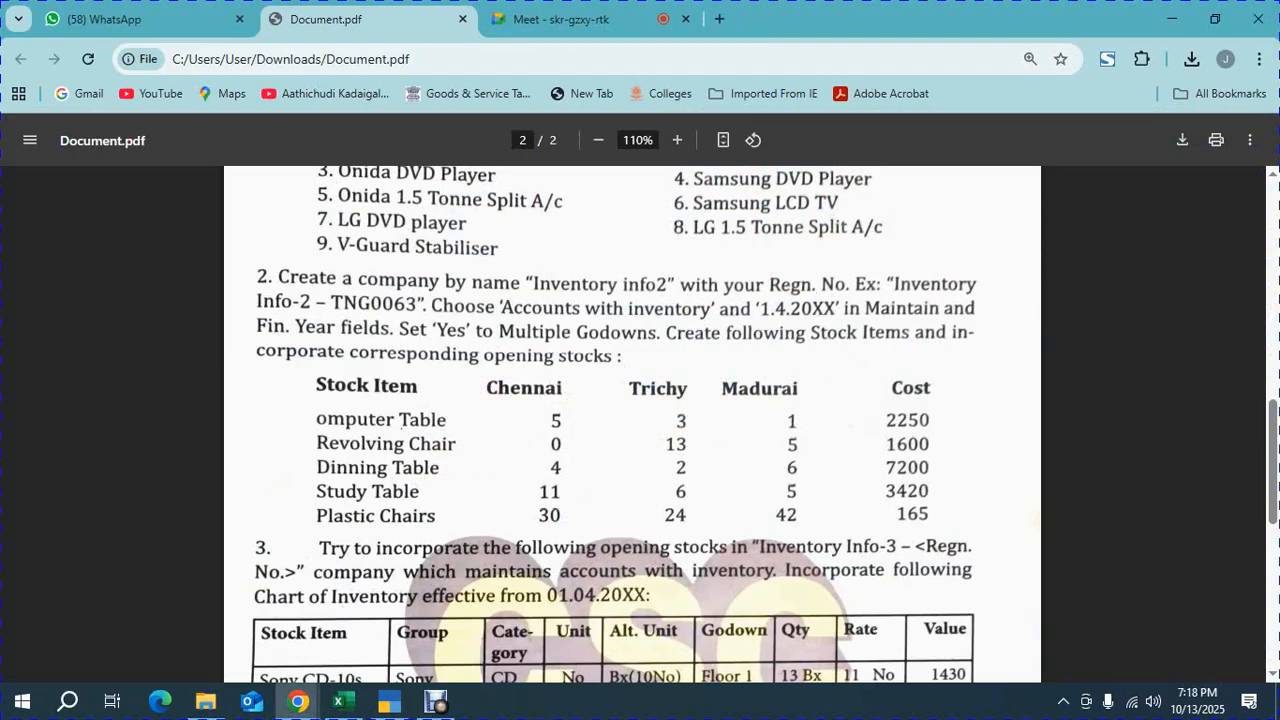
pyautogui.hotkey('alt', 'Tab')
pyautogui.write('96')
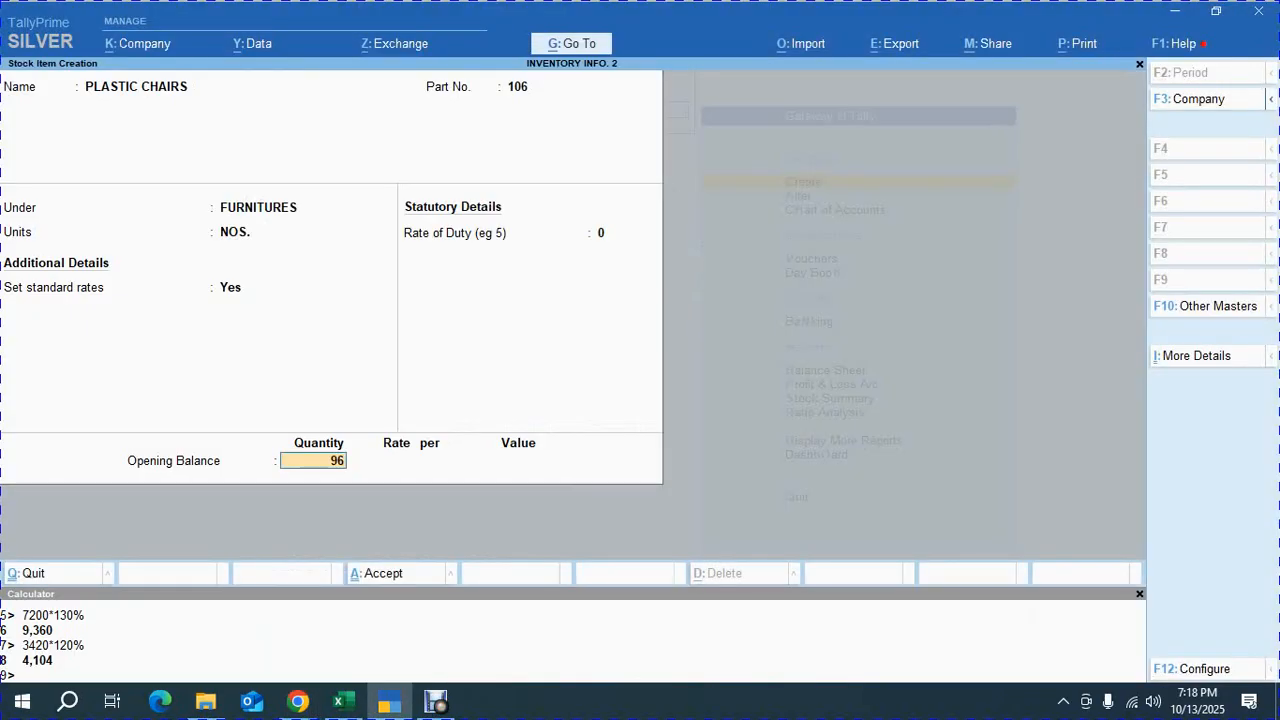
pyautogui.press('Return')
# Allocate 30 NOS of PLASTIC CHAIRS to the CHENNAI godown at a rate of 165 per NOS
pyautogui.hotkey('alt', 'Tab')
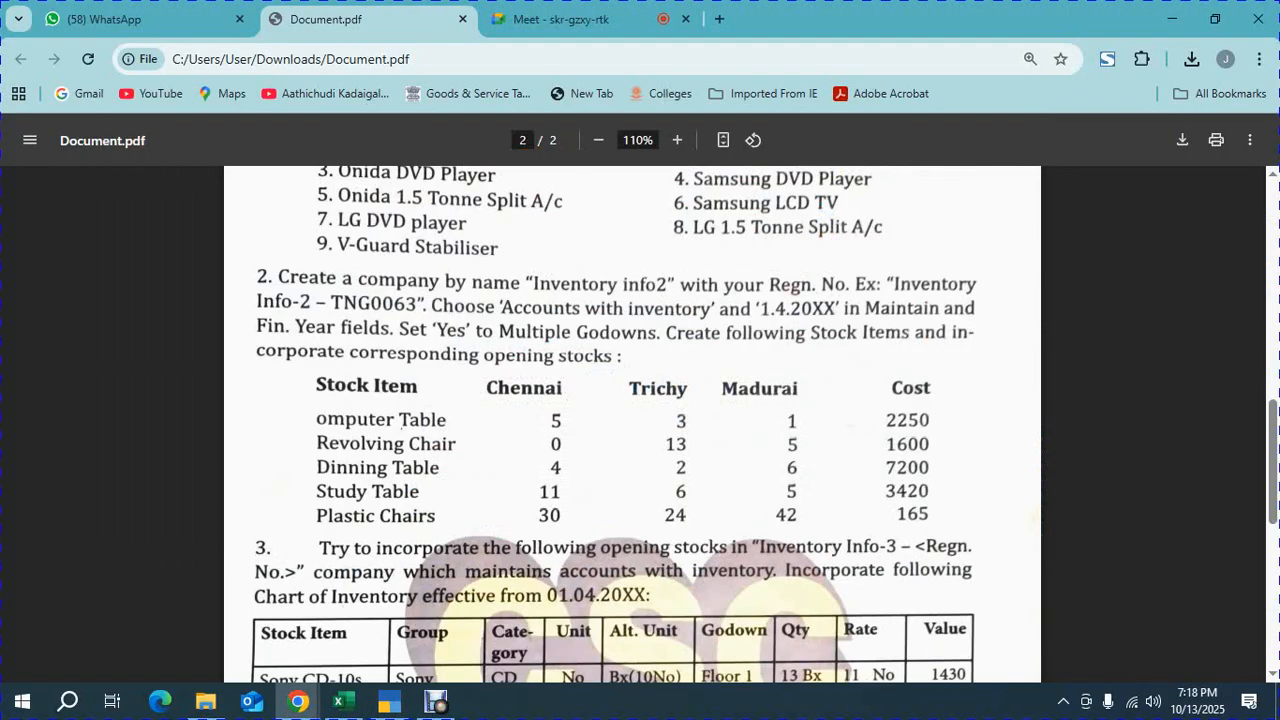
pyautogui.hotkey('alt', 'Tab')
pyautogui.press('Return')
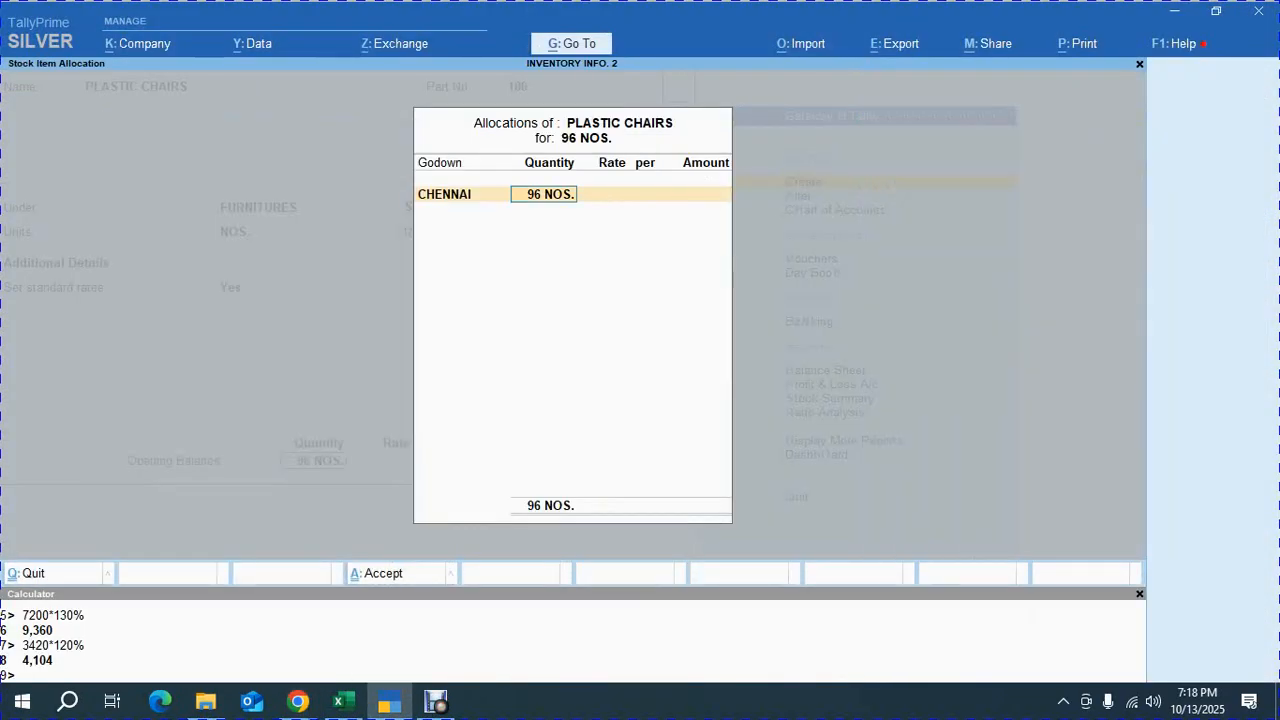
pyautogui.write('30')
pyautogui.press('Return')
pyautogui.hotkey('alt', 'Tab')
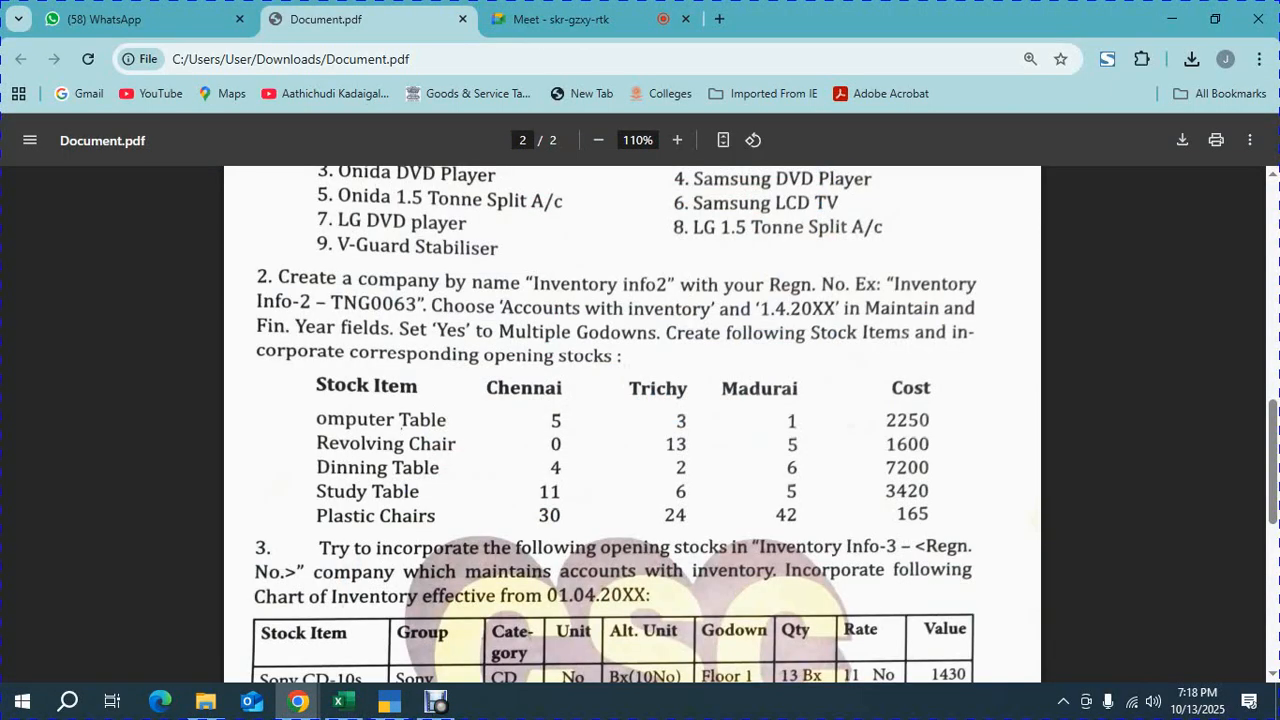
pyautogui.hotkey('alt', 'Tab')
pyautogui.write('165')
pyautogui.press('Return')
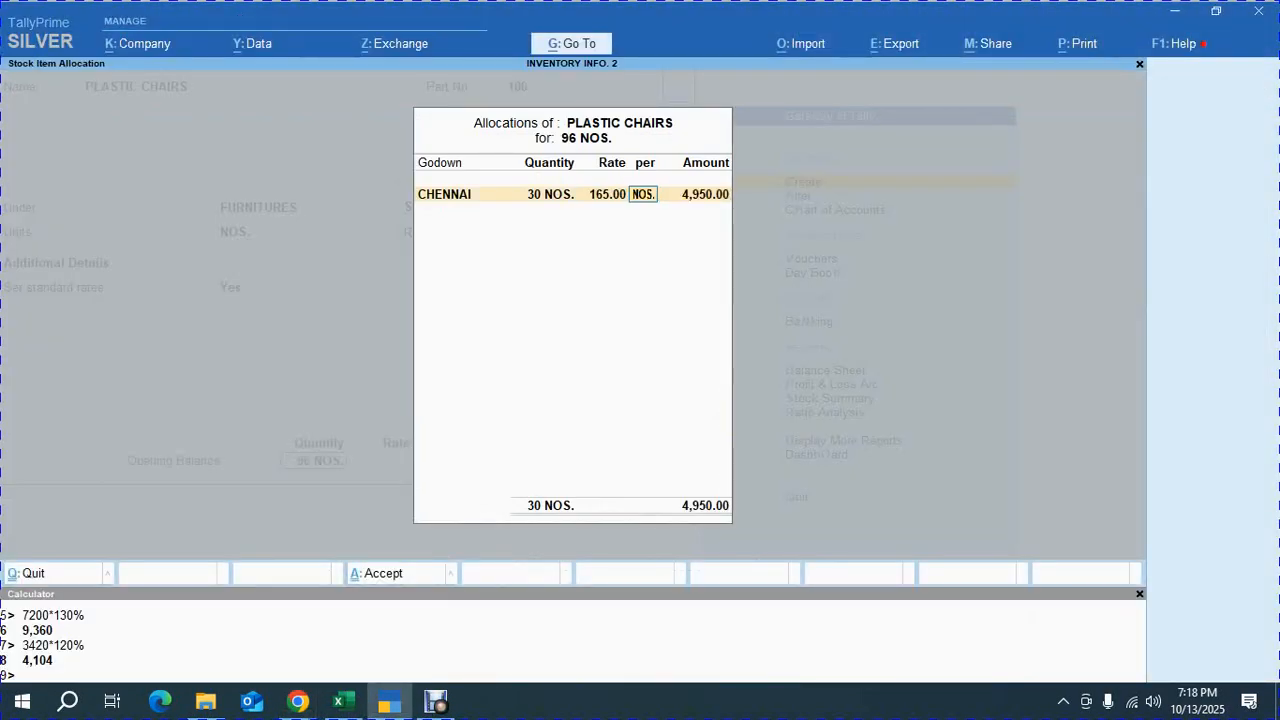
pyautogui.press('Return')
# Allocate 24 NOS to the TRICHI godown at a rate of 165 per NOS
pyautogui.press('Down')
pyautogui.press('Down')
pyautogui.press('Down')
pyautogui.press('Return')
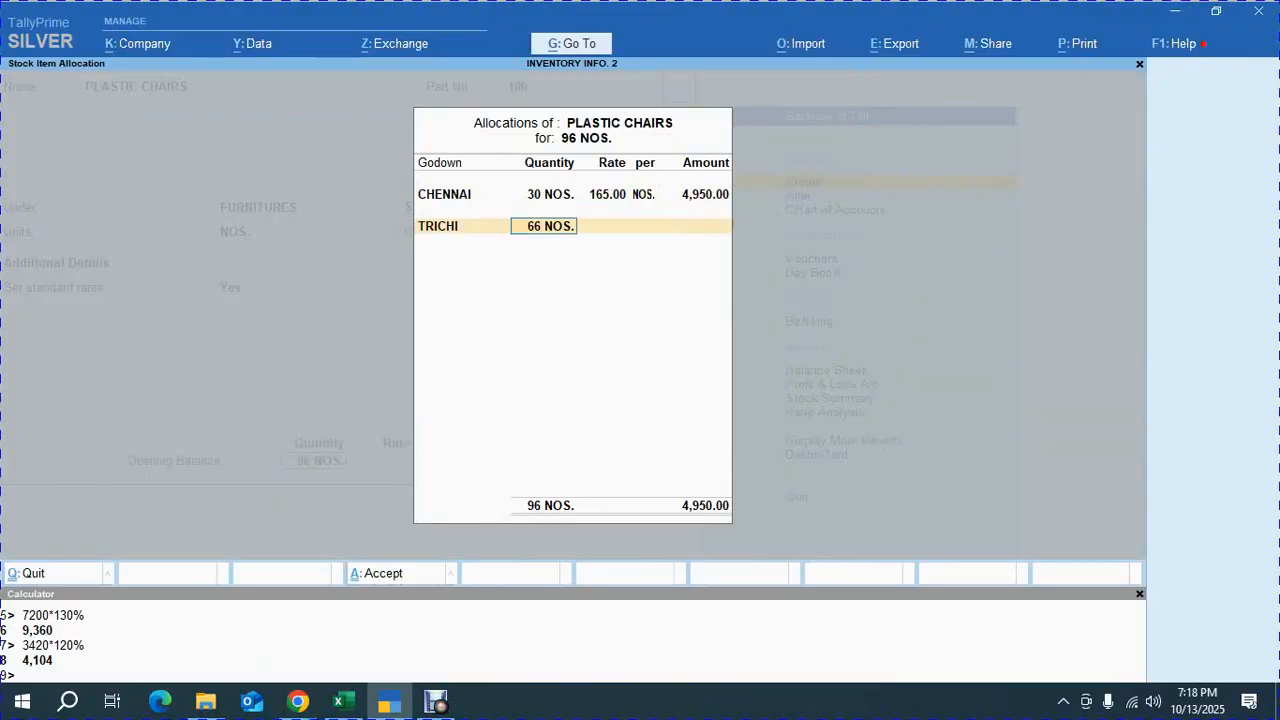
pyautogui.hotkey('alt', 'Tab')
pyautogui.hotkey('alt', 'Tab')
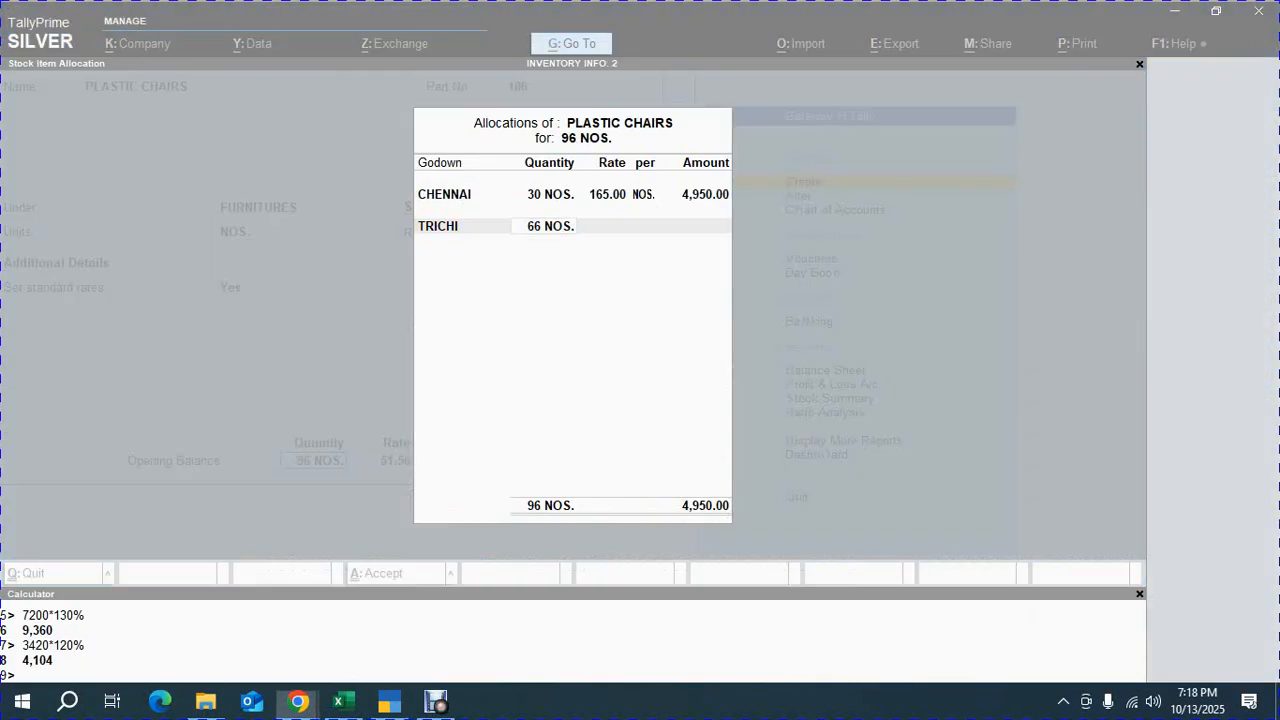
pyautogui.write('24')
pyautogui.press('Return')
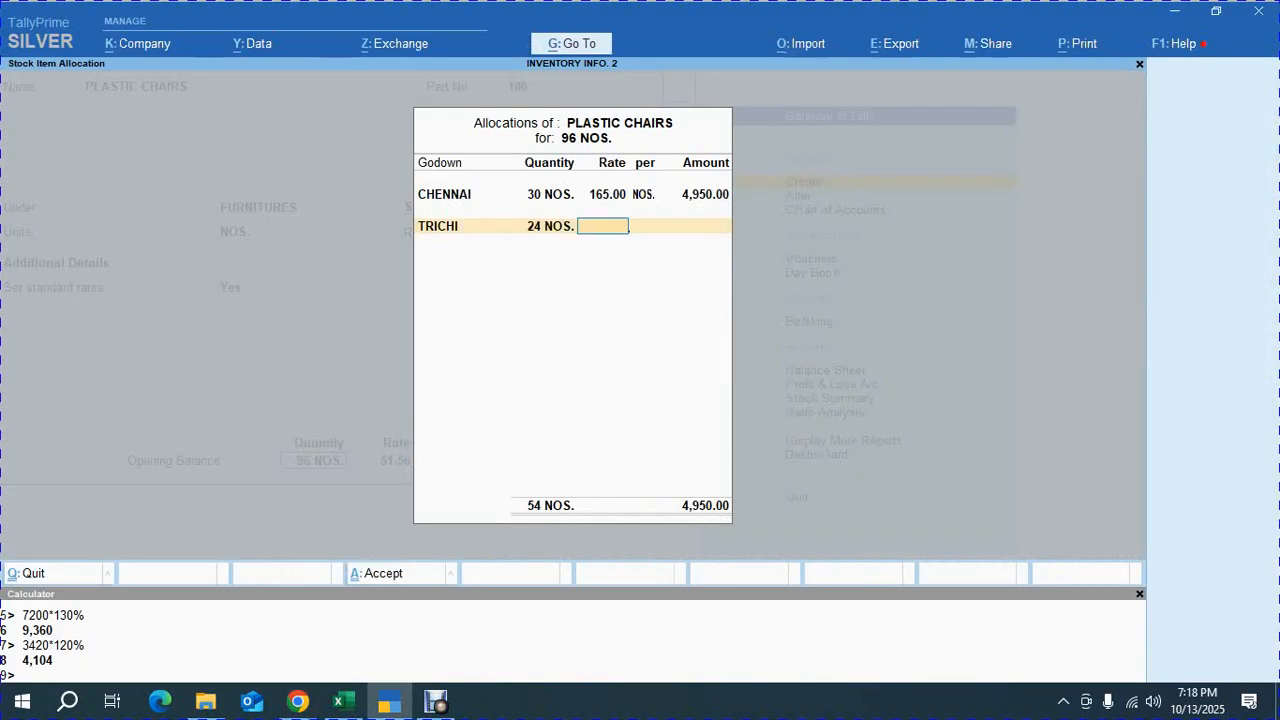
pyautogui.write('165')
pyautogui.press('Return')
# Allocate the remaining 42 NOS to the MADURAI godown at 165 and save the PLASTIC CHAIRS item
pyautogui.press('Return')
pyautogui.press('Return')
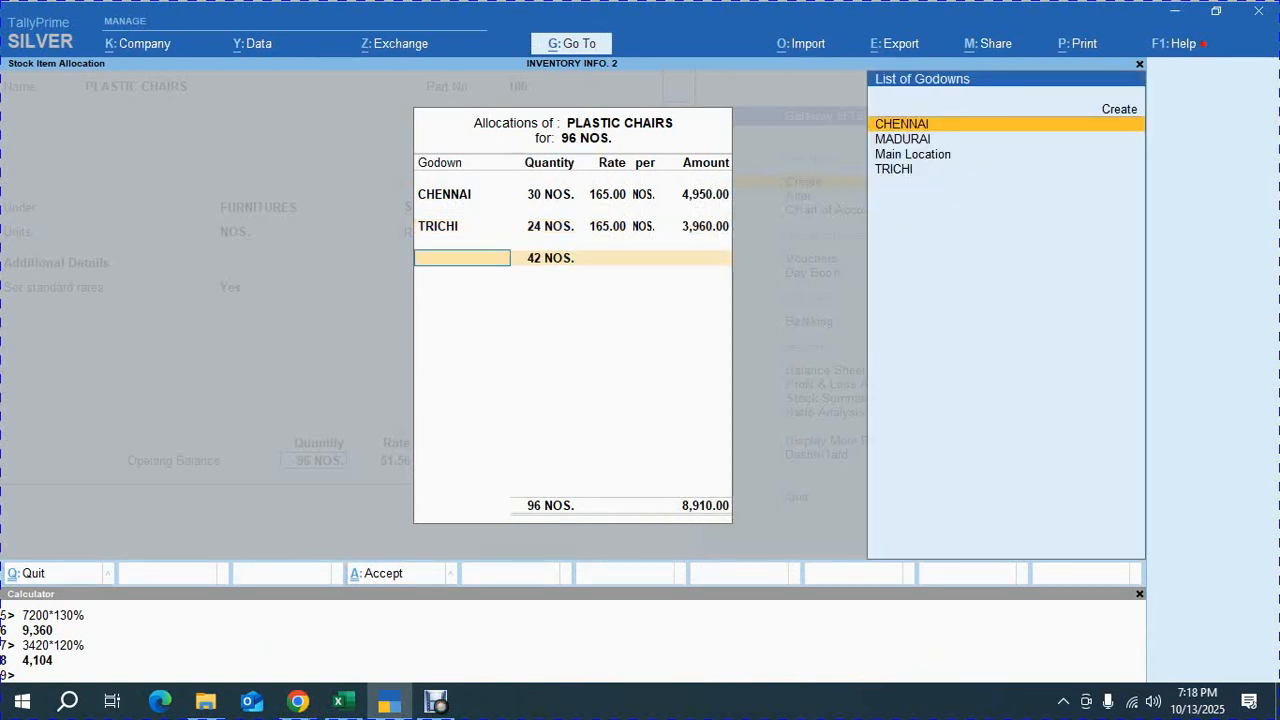
pyautogui.press('Down')
pyautogui.press('Return')
pyautogui.press('Return')
pyautogui.hotkey('alt', 'Tab')
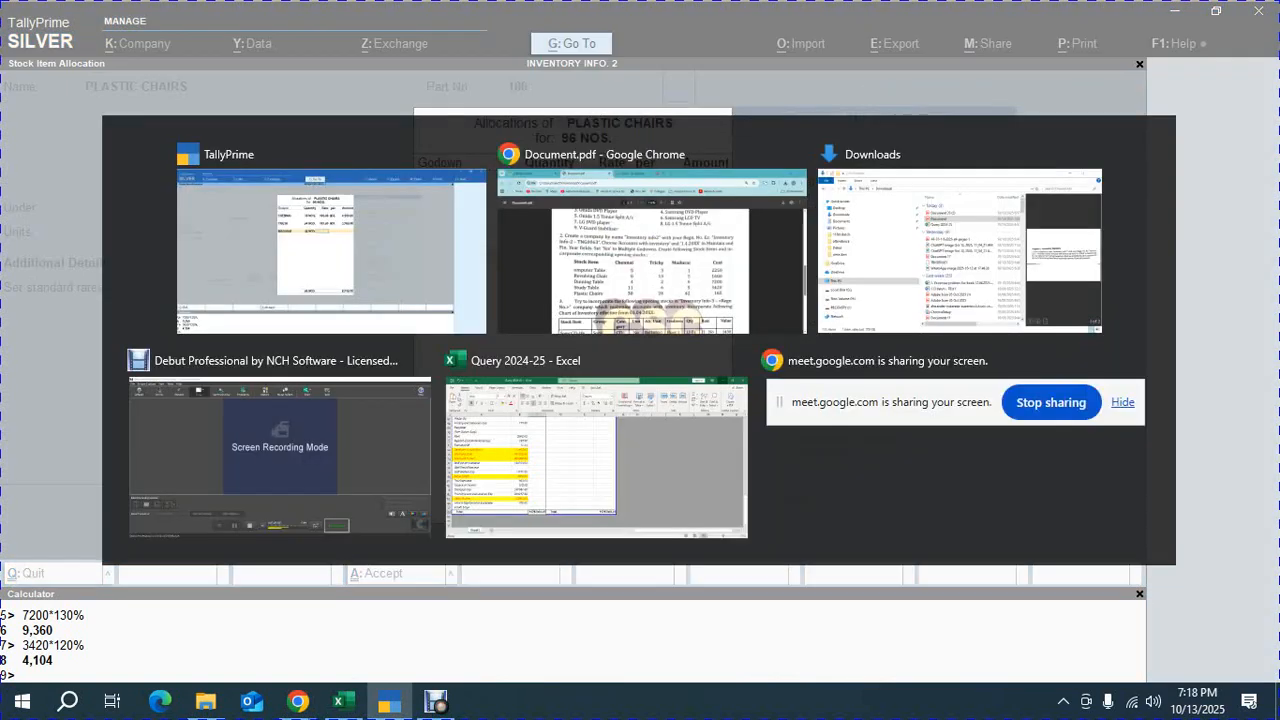
pyautogui.hotkey('alt', 'Tab')
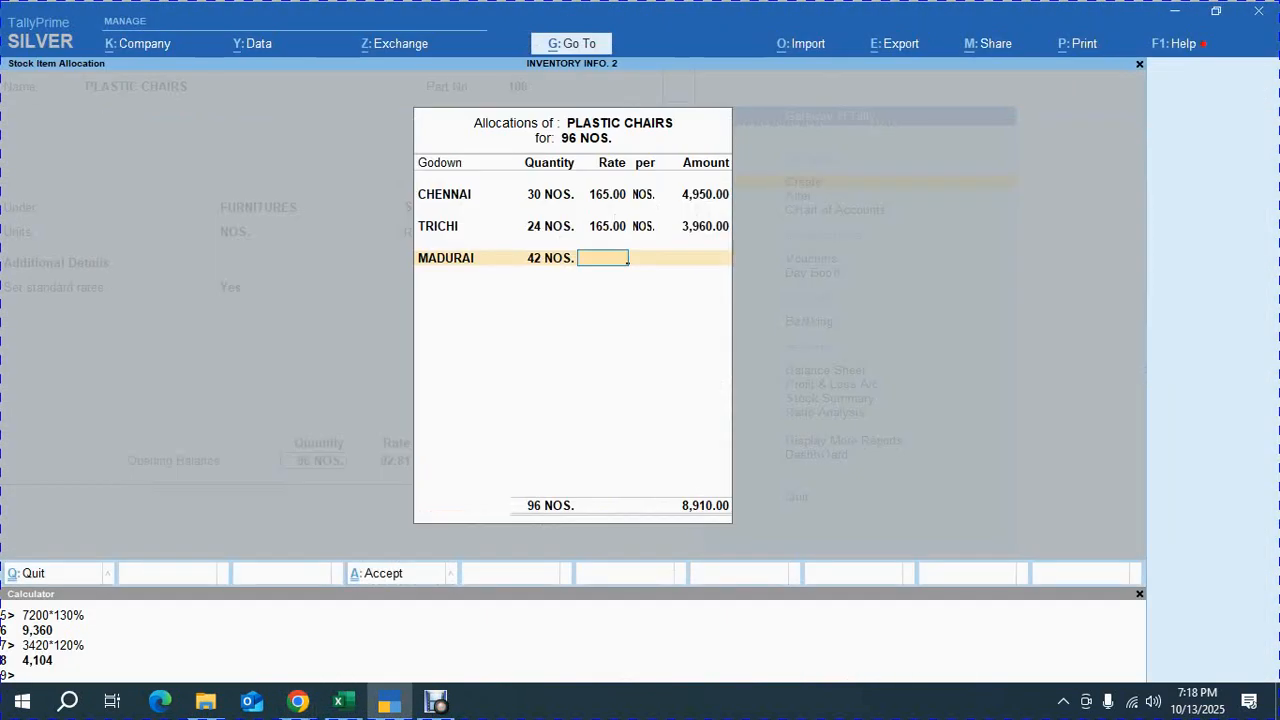
pyautogui.write('165')
pyautogui.press('Return')
pyautogui.press('Return')
pyautogui.press('Return')
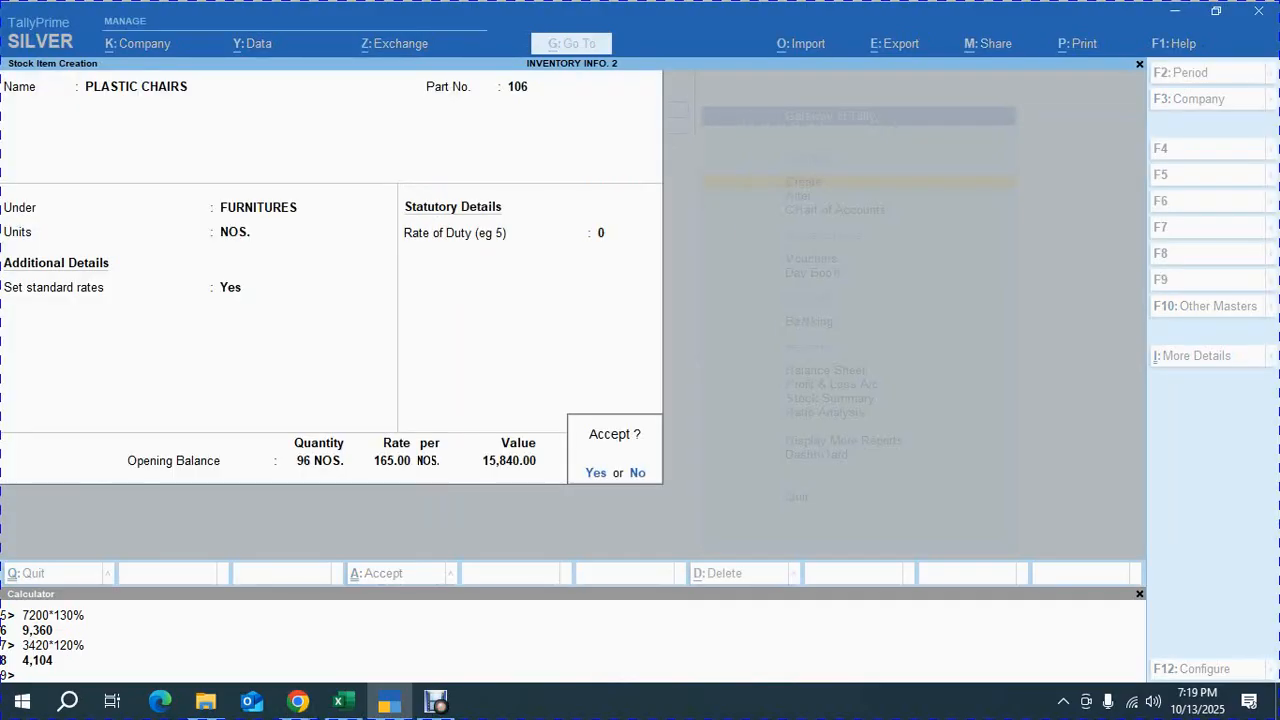
pyautogui.press('Return')
# Review the Inventory Info-3 opening stock table in the exercise PDF
pyautogui.hotkey('alt', 'Tab')
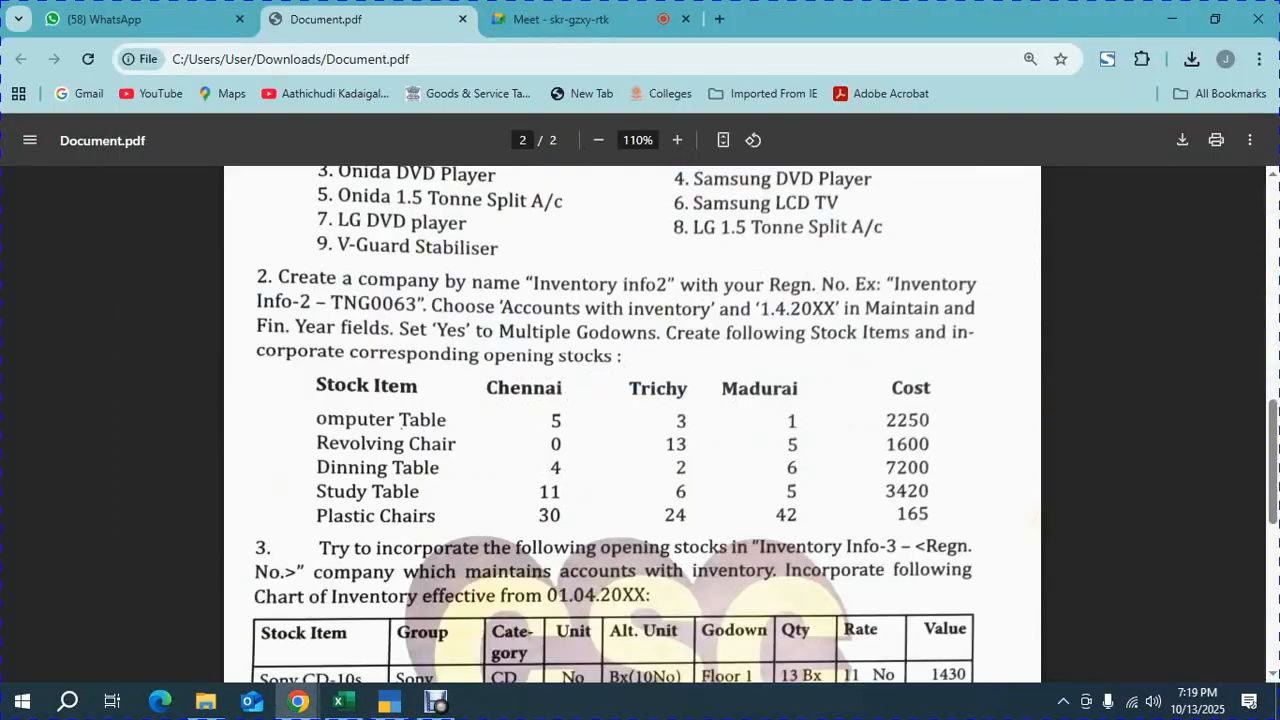
pyautogui.scroll(-4, 632, 424)
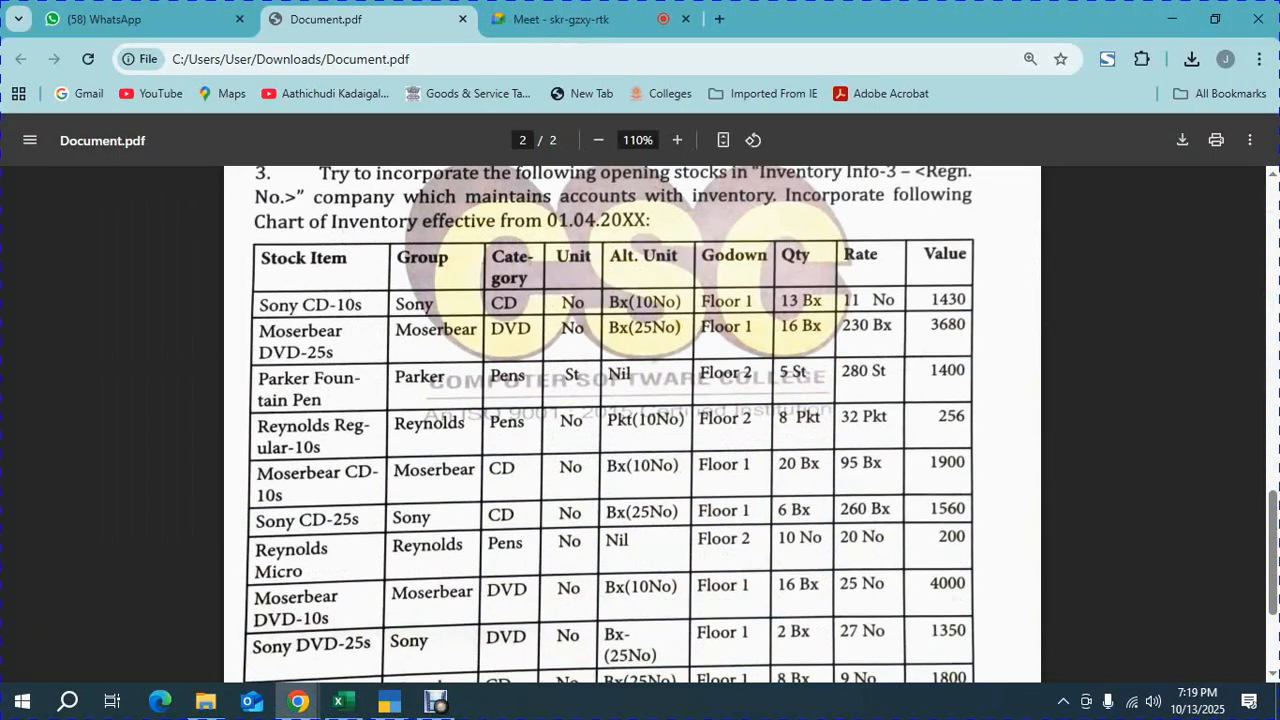
pyautogui.scroll(1, 632, 424)
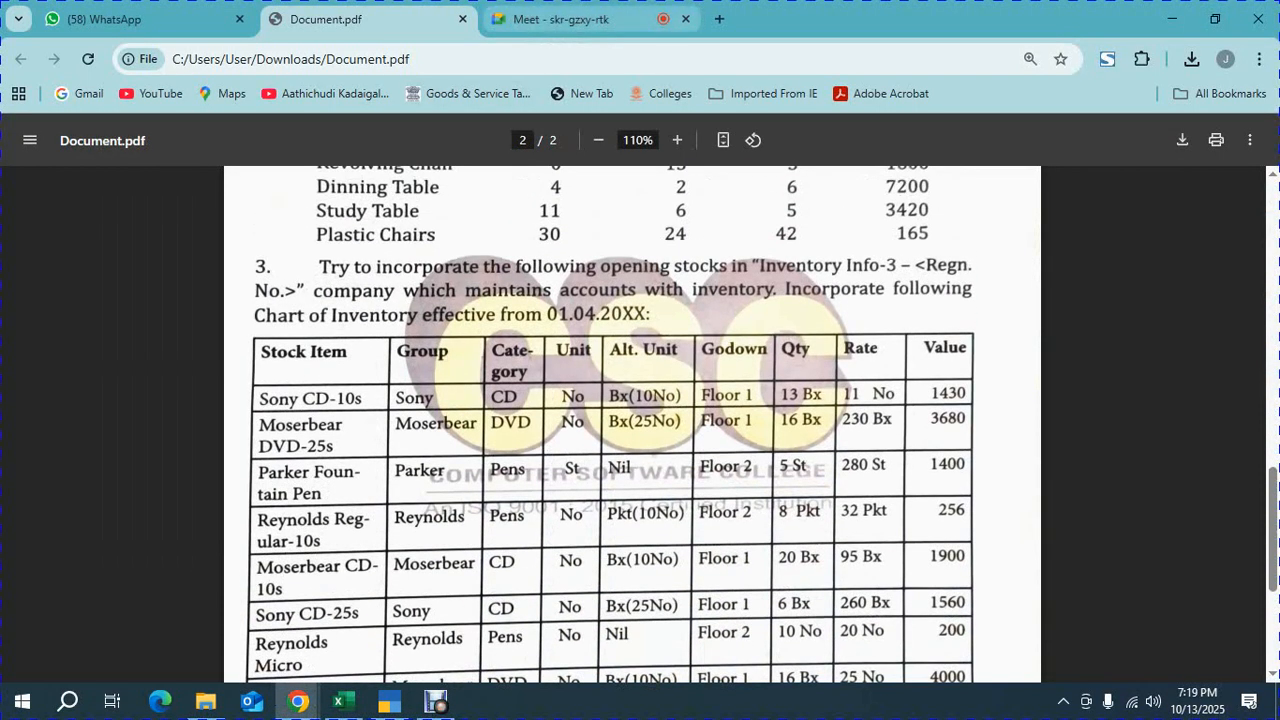
# Switch to the Google Meet tab and close the People panel
pyautogui.click(575, 19)
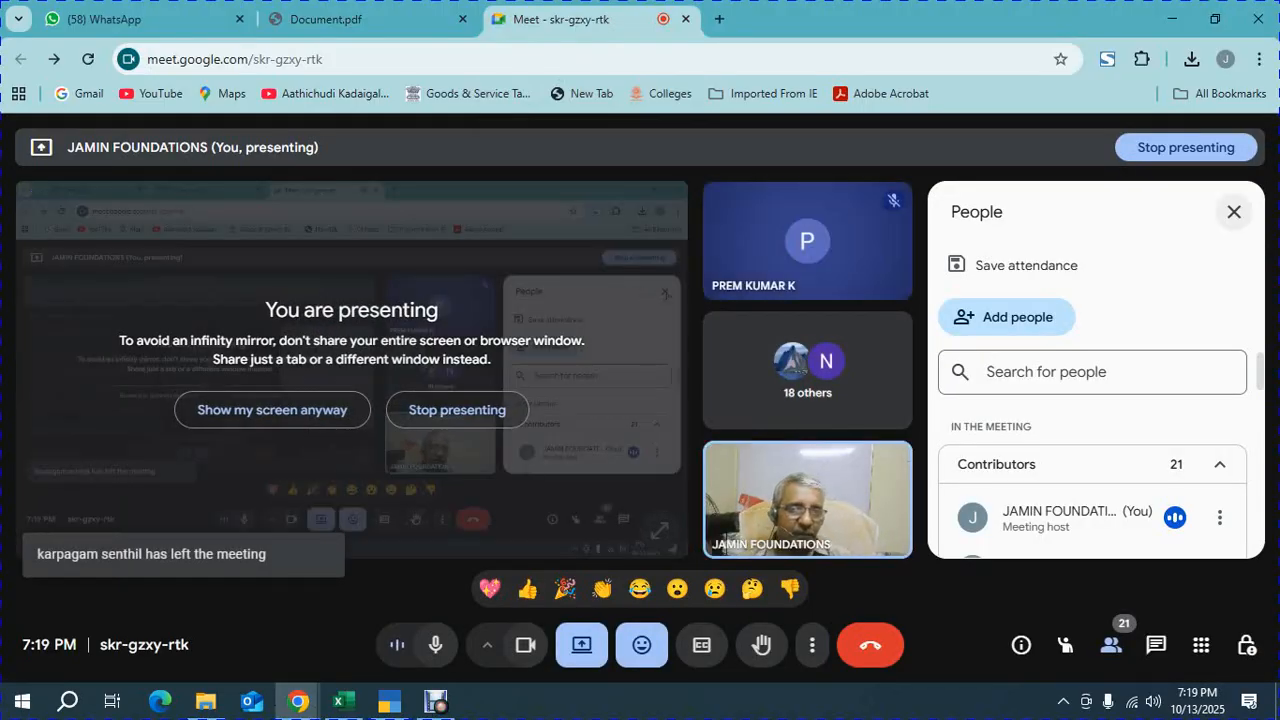
pyautogui.click(1234, 212)
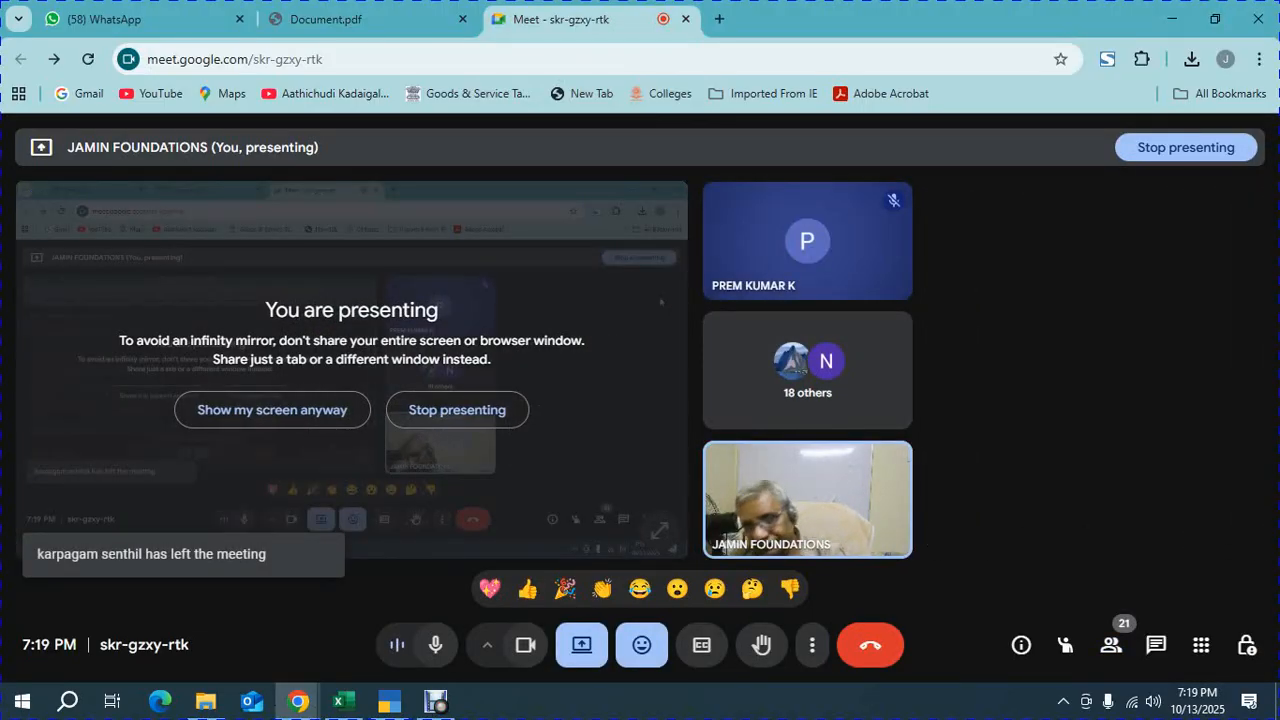